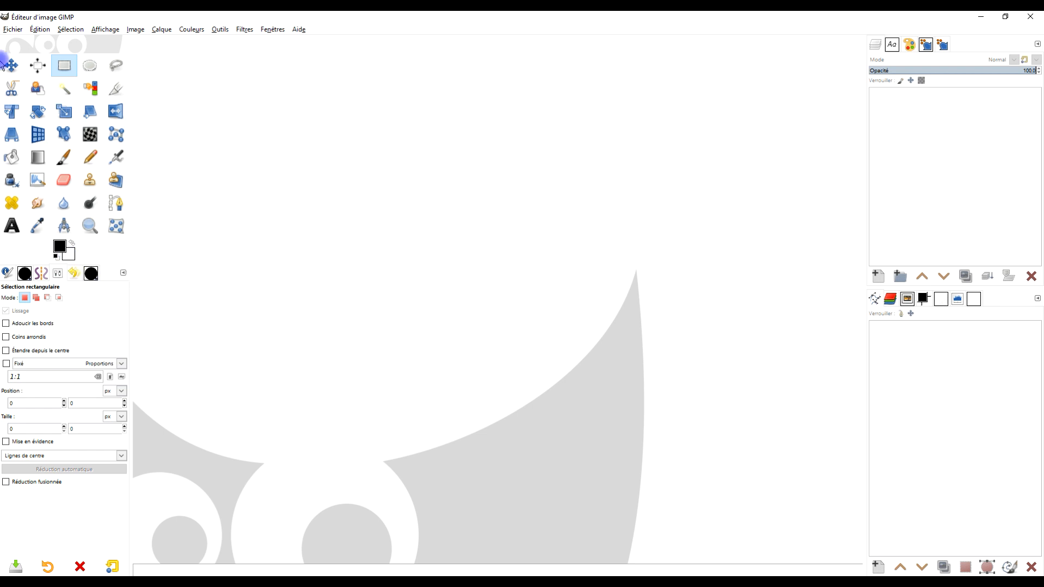
Create a new 1000 x 1000 px image filled with the foreground colour.
{"action": "left_click", "coordinate": [14, 30]}
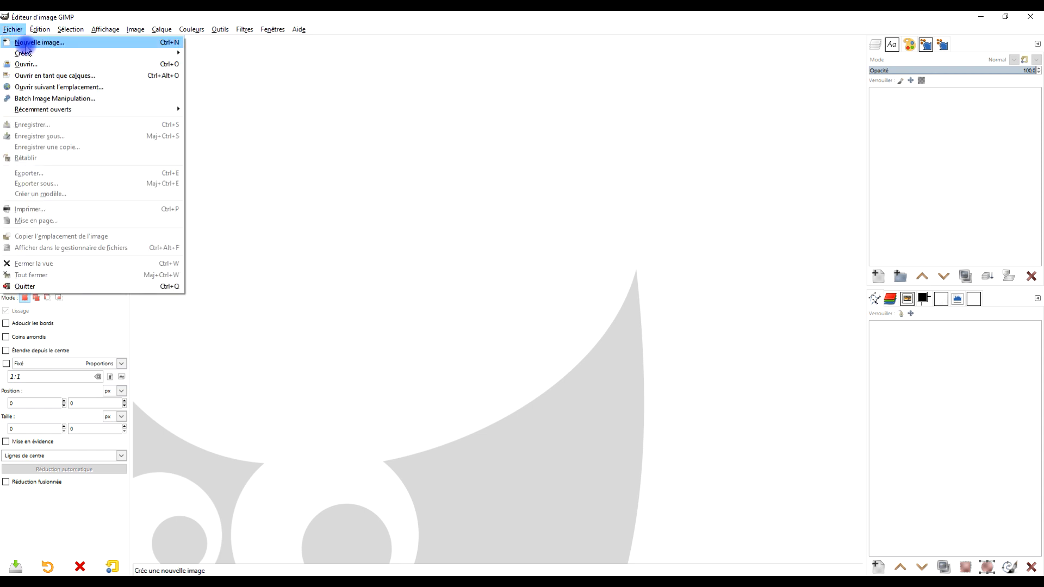
{"action": "left_click", "coordinate": [97, 43]}
{"action": "double_click", "coordinate": [416, 136]}
{"action": "type", "text": "10"}
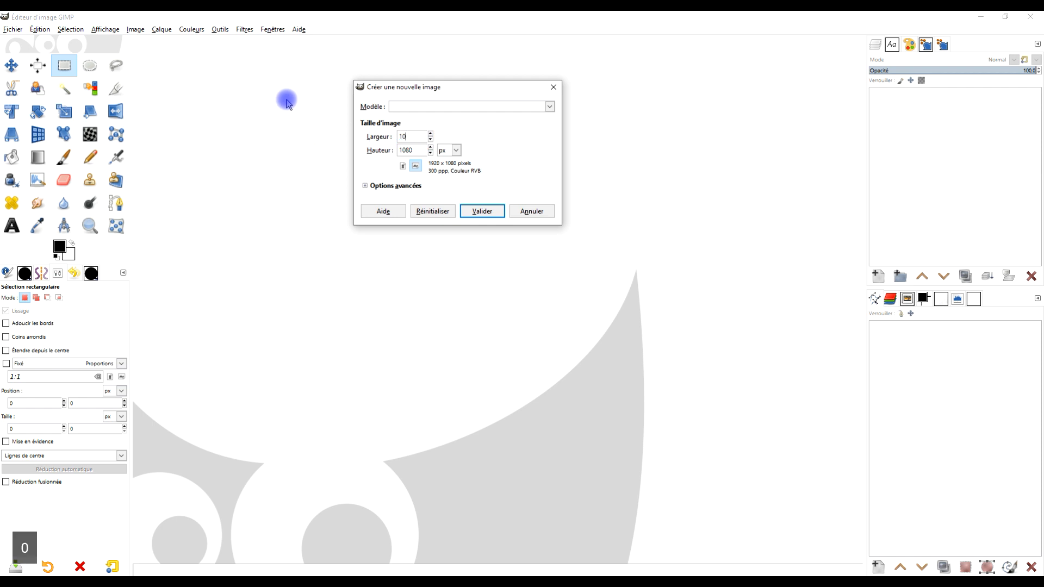
{"action": "key", "text": "Tab"}
{"action": "type", "text": "1"}
{"action": "left_click", "coordinate": [364, 185]}
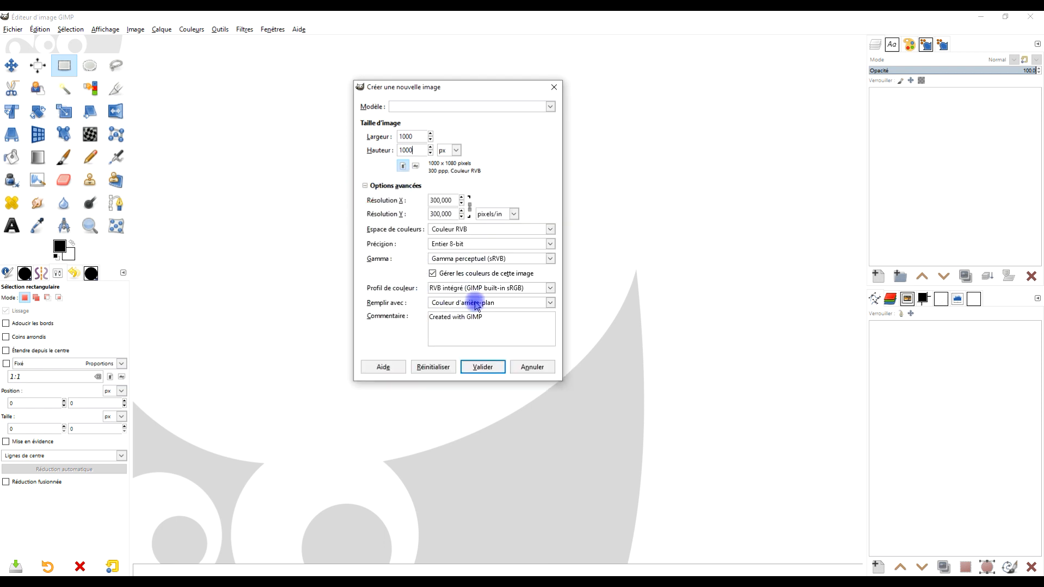
{"action": "left_click", "coordinate": [472, 302]}
{"action": "left_click", "coordinate": [470, 317]}
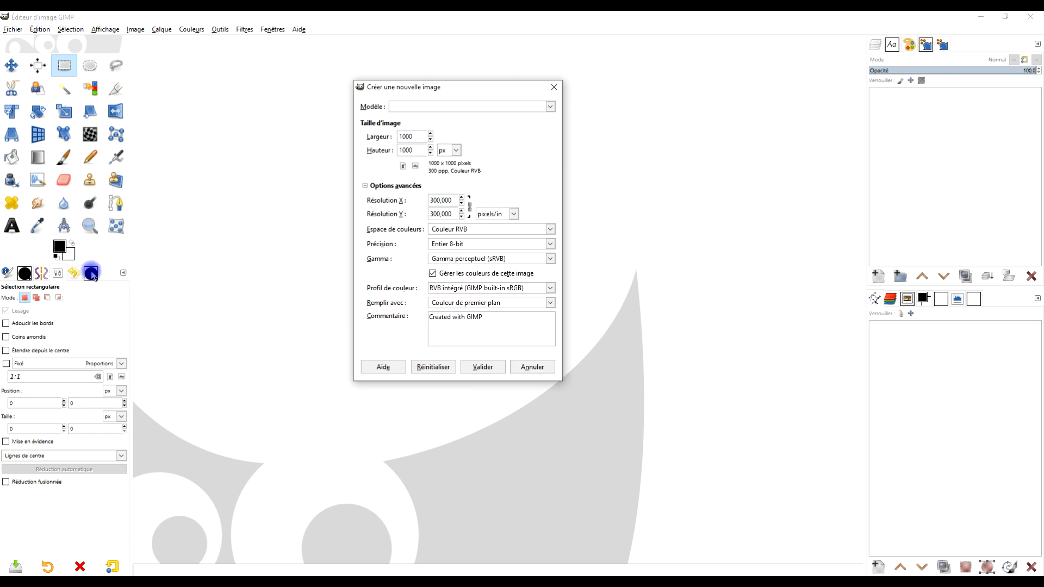
{"action": "left_click", "coordinate": [482, 366]}
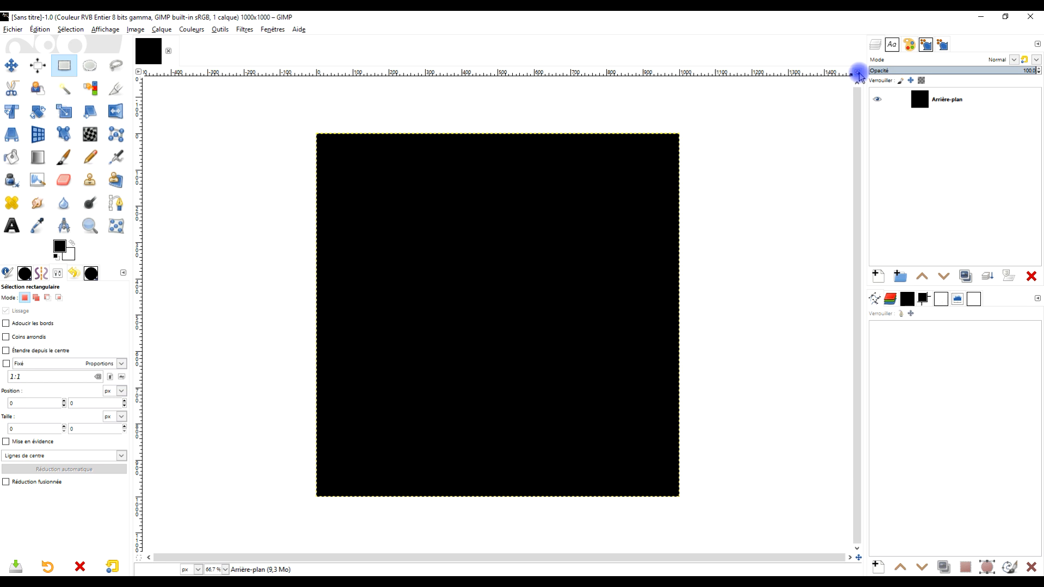
Add a 1000 x 1000 px layer named "face #1" with a transparent fill.
{"action": "left_click", "coordinate": [89, 226]}
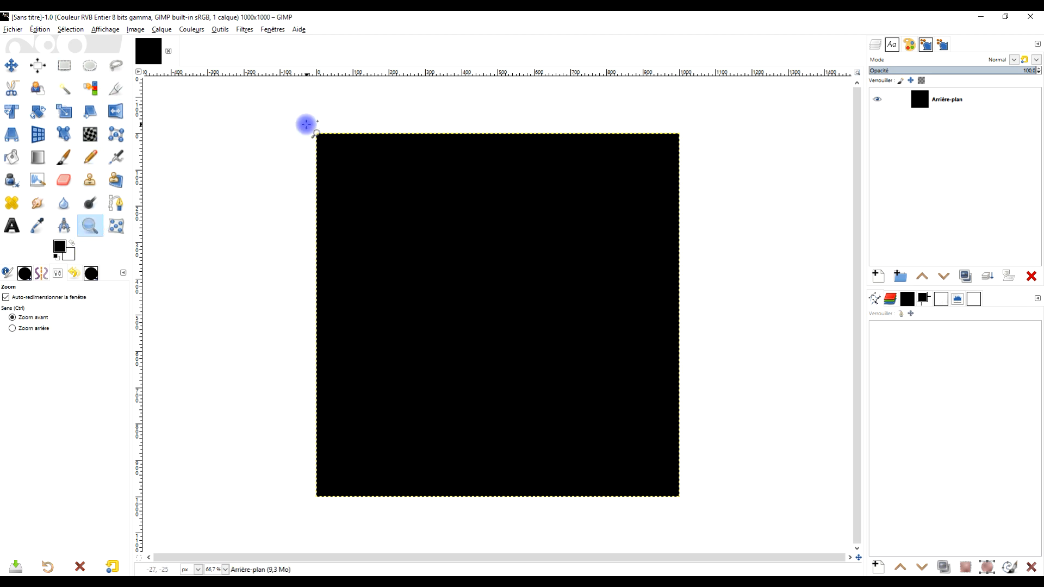
{"action": "left_click_drag", "start_coordinate": [308, 127], "coordinate": [707, 523]}
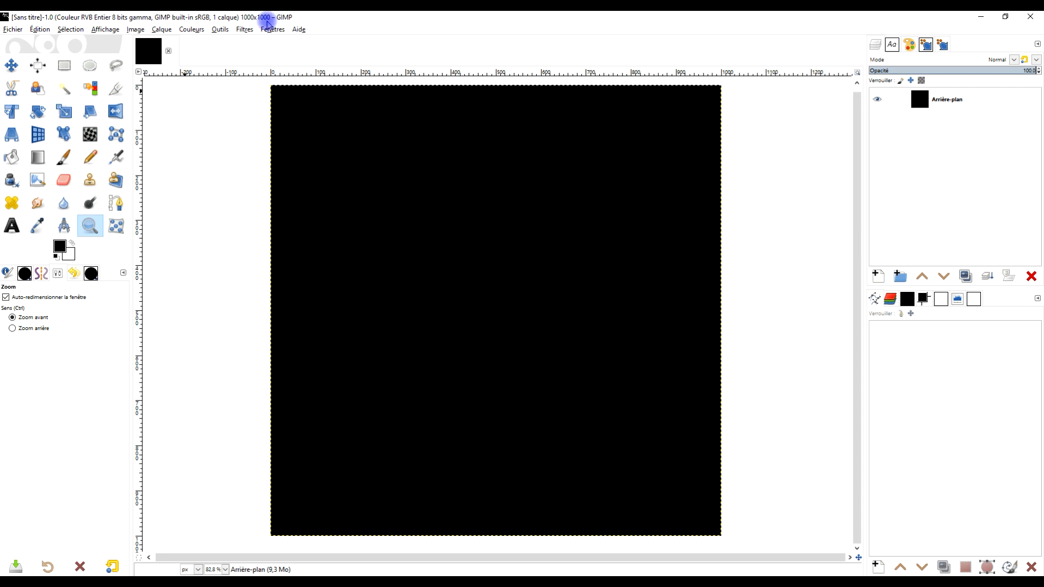
{"action": "left_click", "coordinate": [879, 276]}
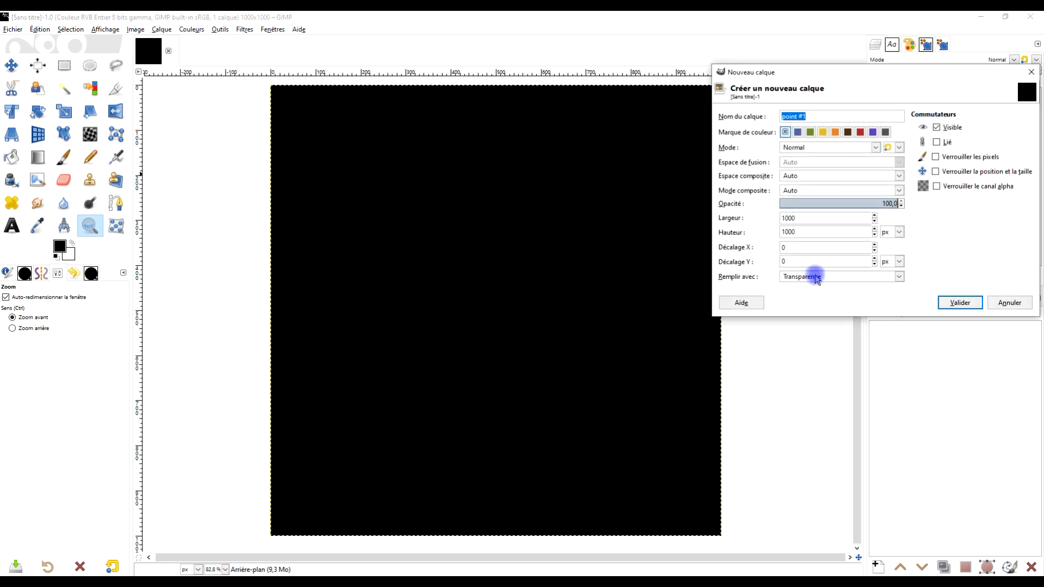
{"action": "type", "text": "fac"}
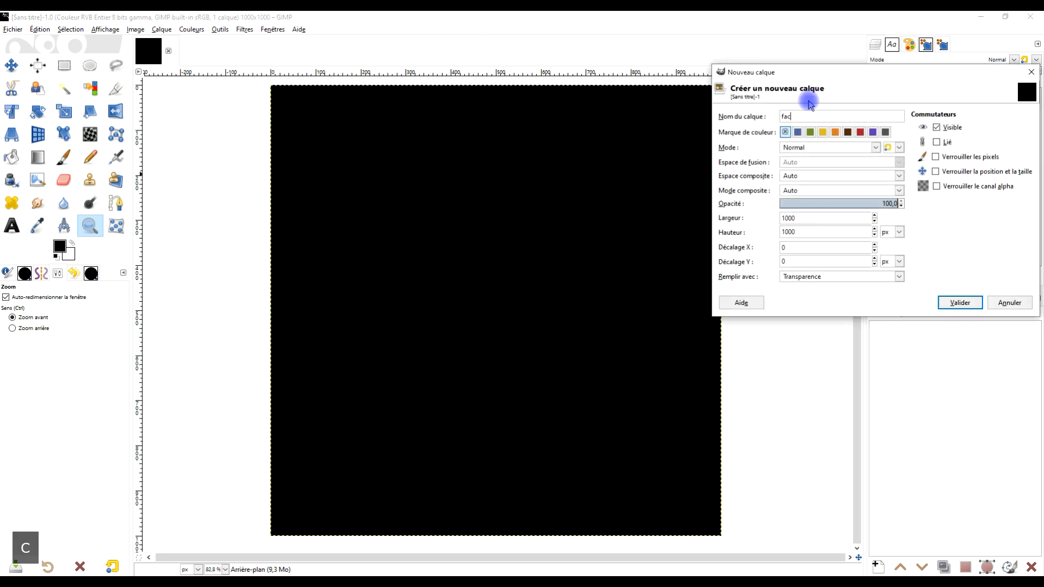
{"action": "type", "text": "e #1"}
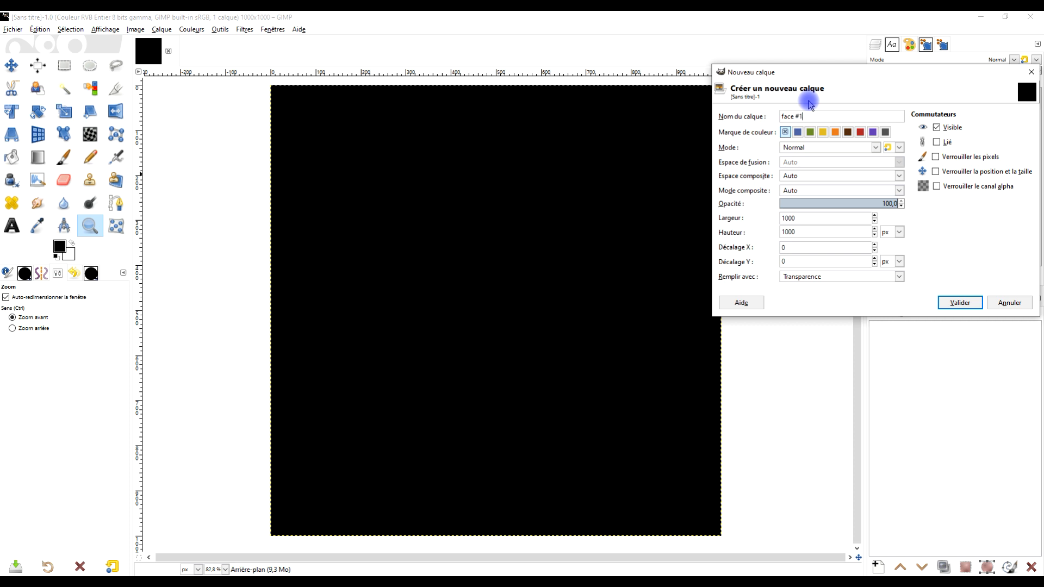
{"action": "left_click", "coordinate": [827, 277]}
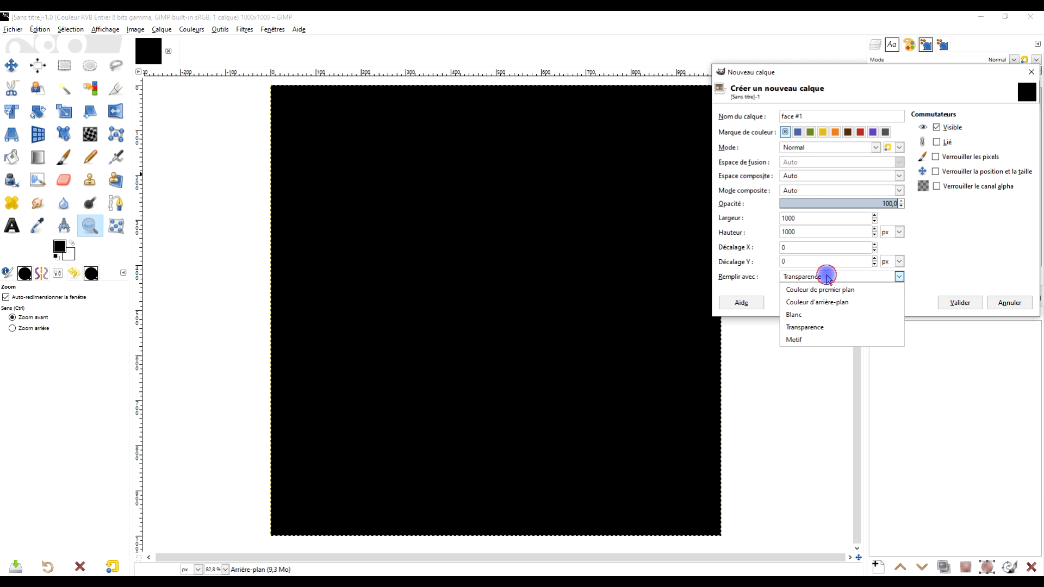
{"action": "left_click", "coordinate": [959, 304]}
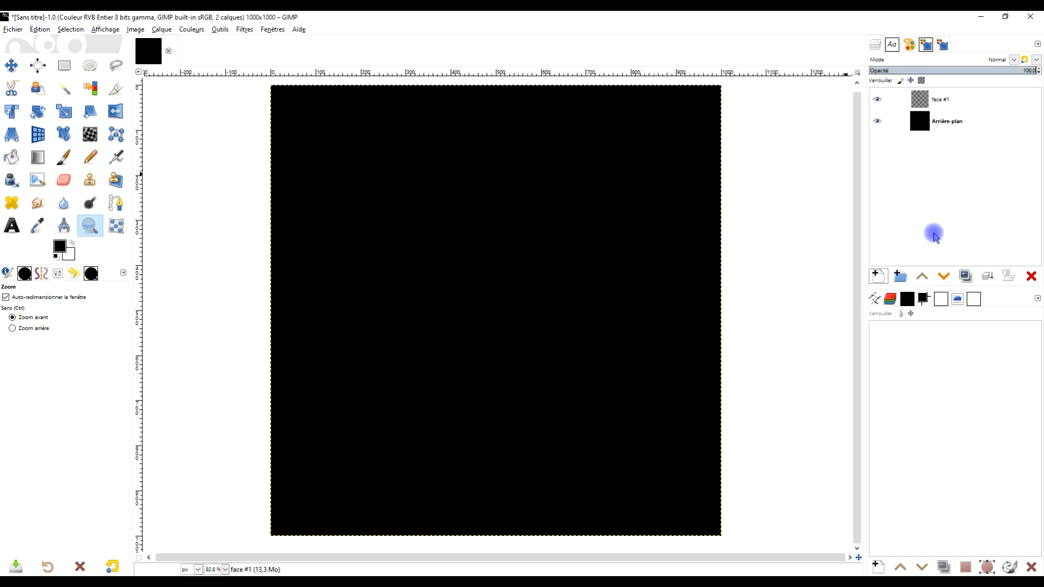
Select the whole canvas, round the selection's corners with a 50% radius, and fill it with the white background colour on face #1.
{"action": "left_click", "coordinate": [71, 30]}
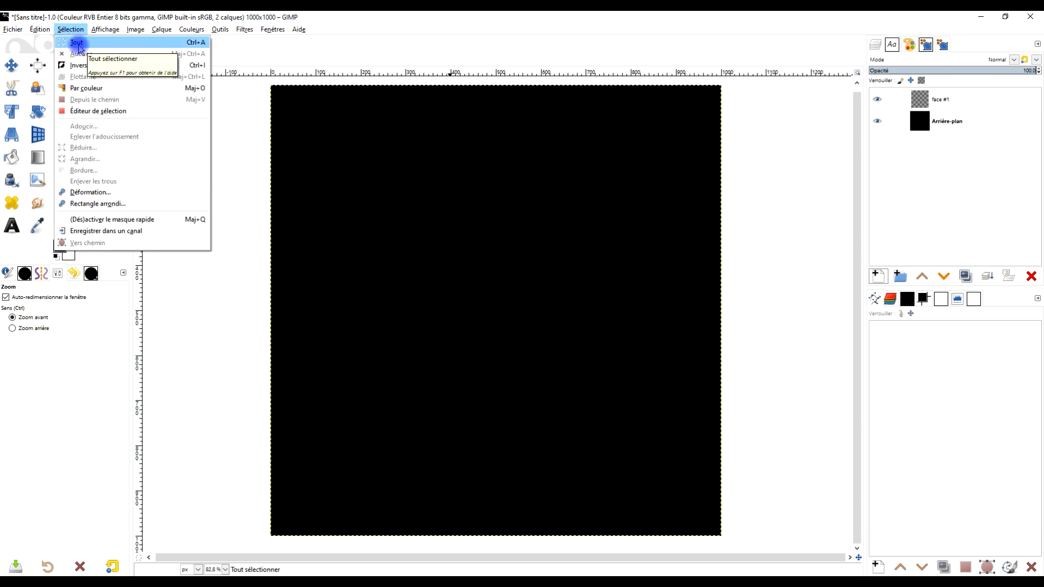
{"action": "left_click", "coordinate": [78, 45]}
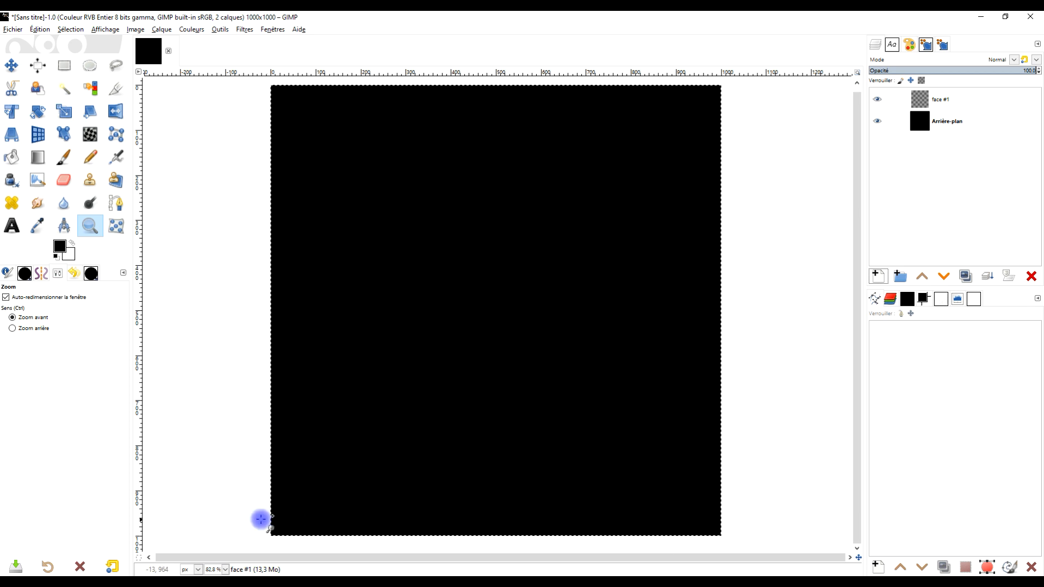
{"action": "left_click", "coordinate": [71, 29]}
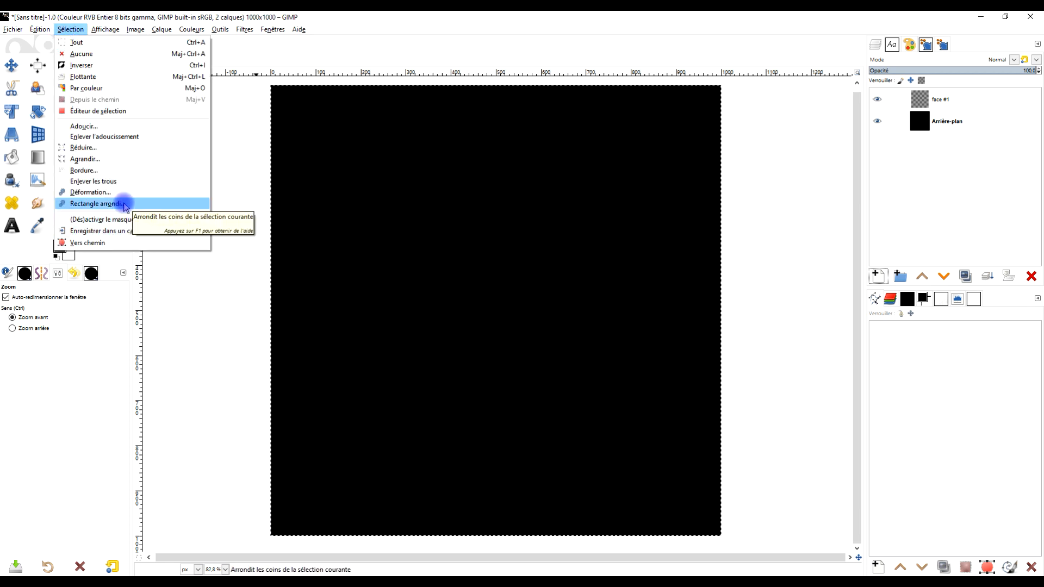
{"action": "left_click", "coordinate": [96, 204]}
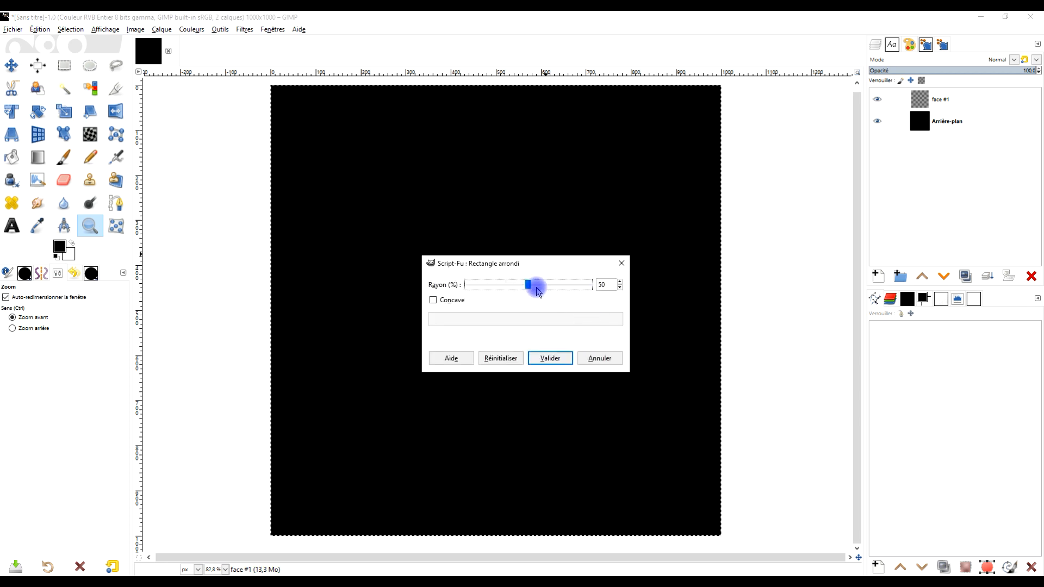
{"action": "left_click", "coordinate": [550, 358]}
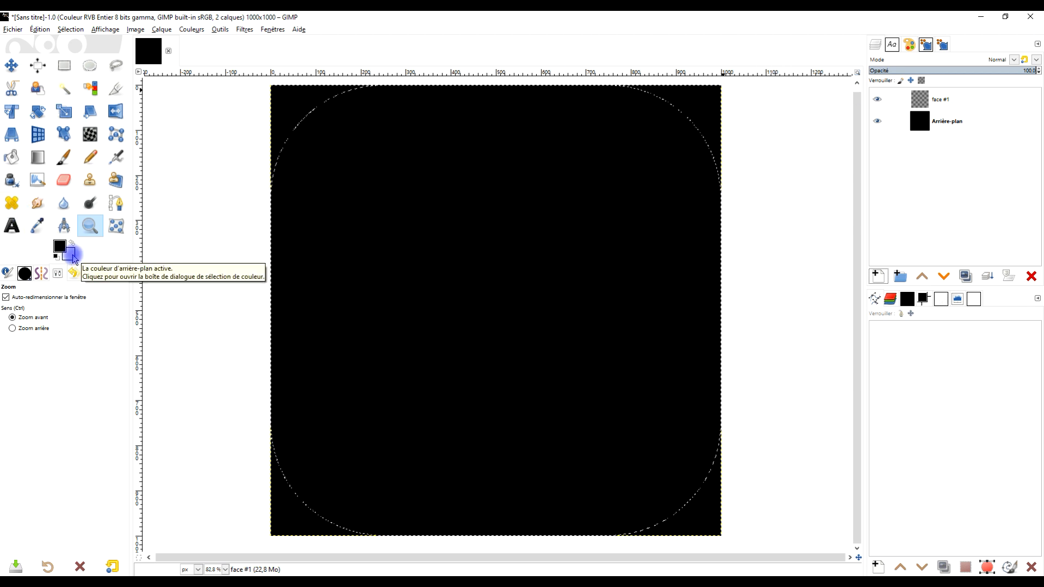
{"action": "left_click_drag", "start_coordinate": [72, 258], "coordinate": [483, 229]}
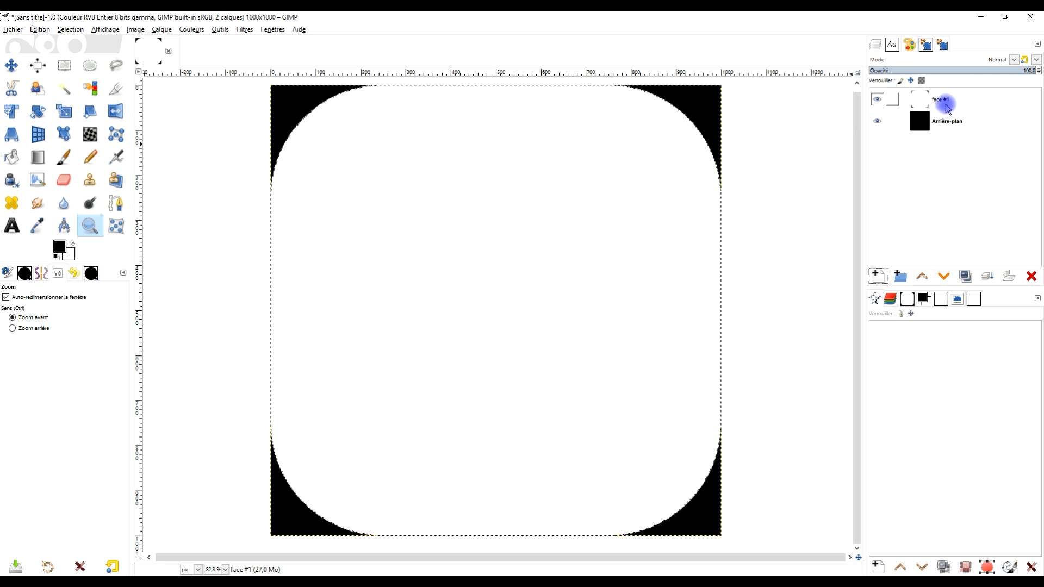
Duplicate the face #1 layer five times to get layers up to face #6.
{"action": "left_click", "coordinate": [965, 277]}
{"action": "left_click", "coordinate": [965, 276]}
{"action": "left_click", "coordinate": [965, 276]}
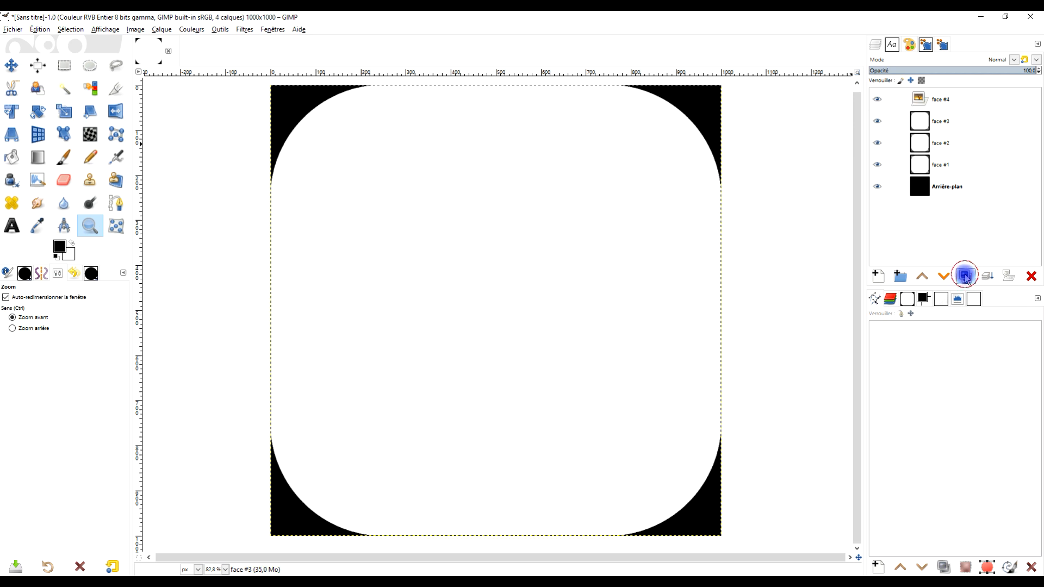
{"action": "left_click", "coordinate": [964, 276]}
{"action": "left_click", "coordinate": [965, 276]}
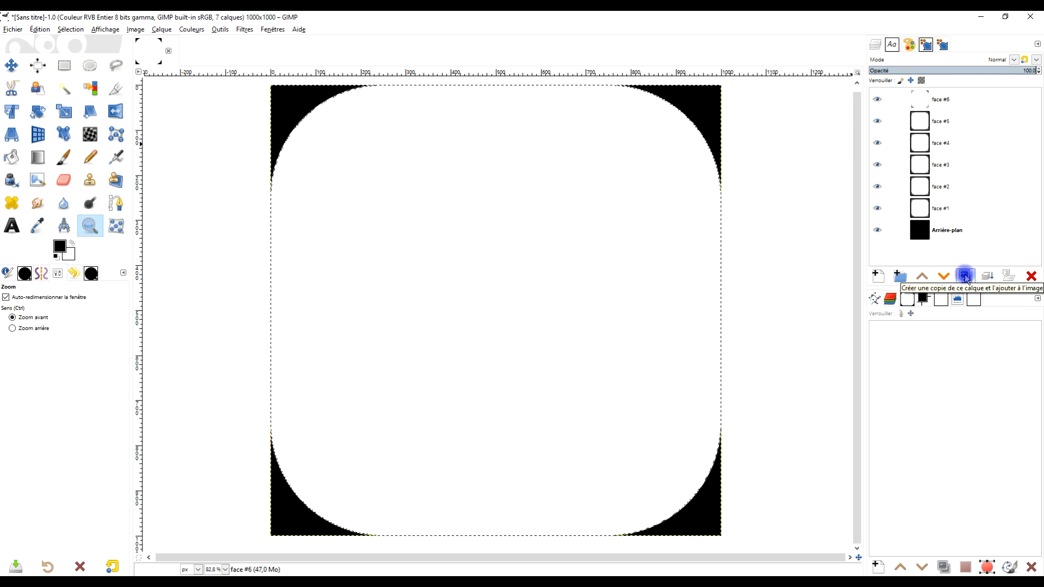
Add a transparent layer named "point #1" directly above the face #1 layer.
{"action": "left_click", "coordinate": [941, 214]}
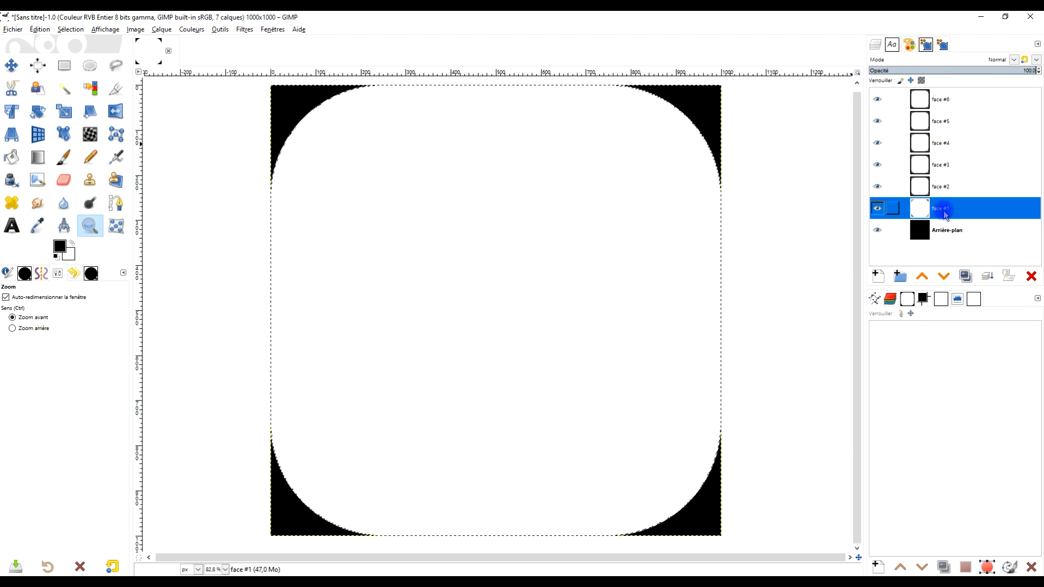
{"action": "left_click", "coordinate": [876, 276]}
{"action": "left_click_drag", "start_coordinate": [801, 147], "coordinate": [495, 145]}
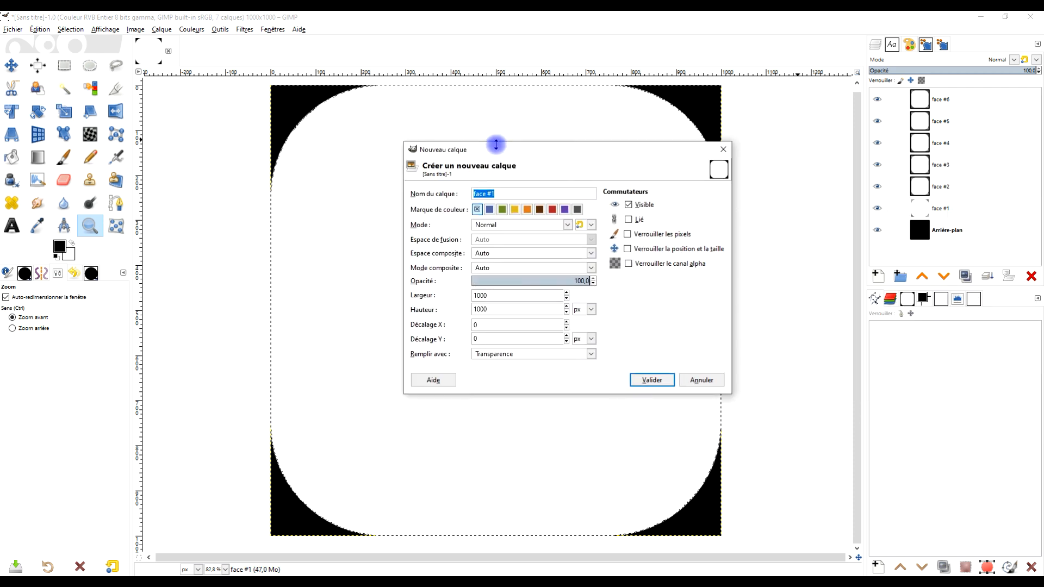
{"action": "type", "text": "point "}
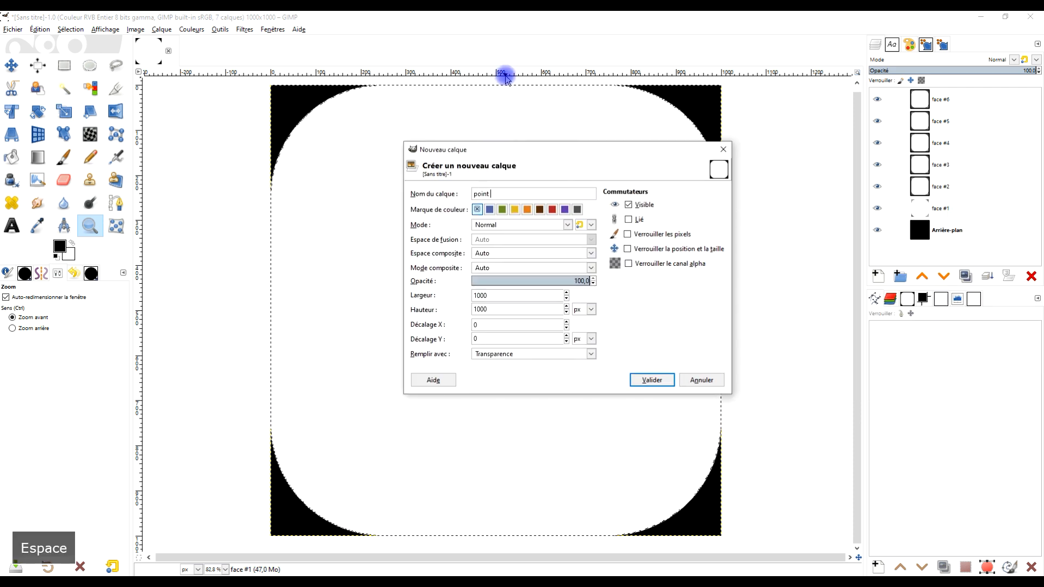
{"action": "type", "text": "#"}
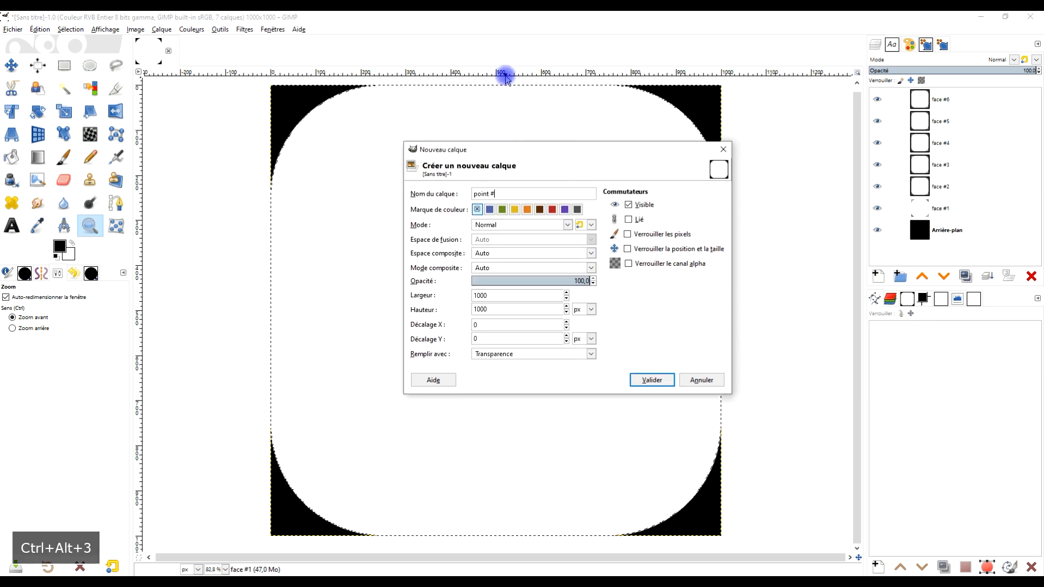
{"action": "type", "text": "1"}
{"action": "left_click", "coordinate": [652, 379]}
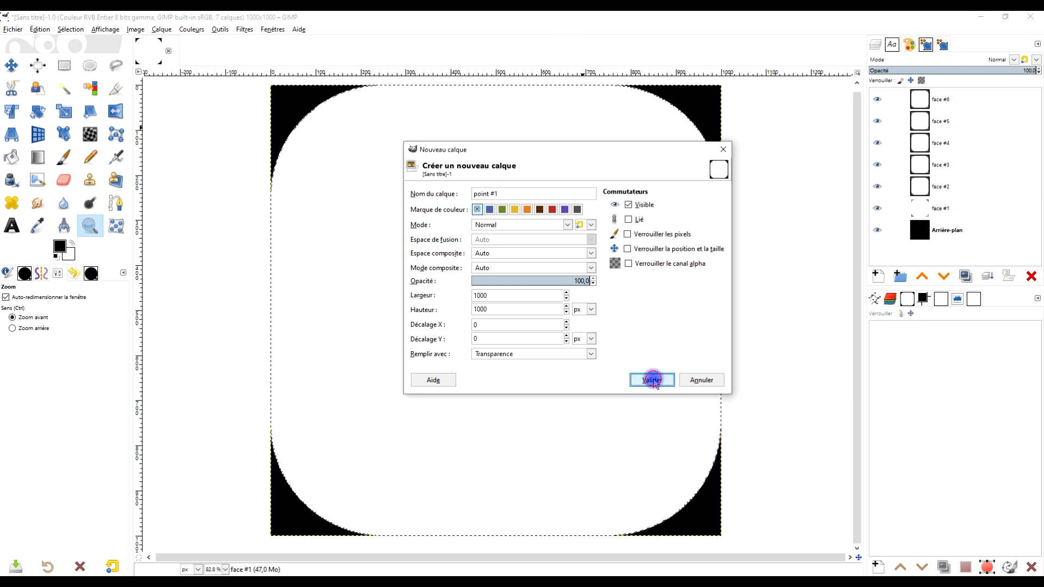
Make a circular selection about 203 px wide near the die face's upper-right corner and fill it with black on point #1.
{"action": "left_click", "coordinate": [91, 66]}
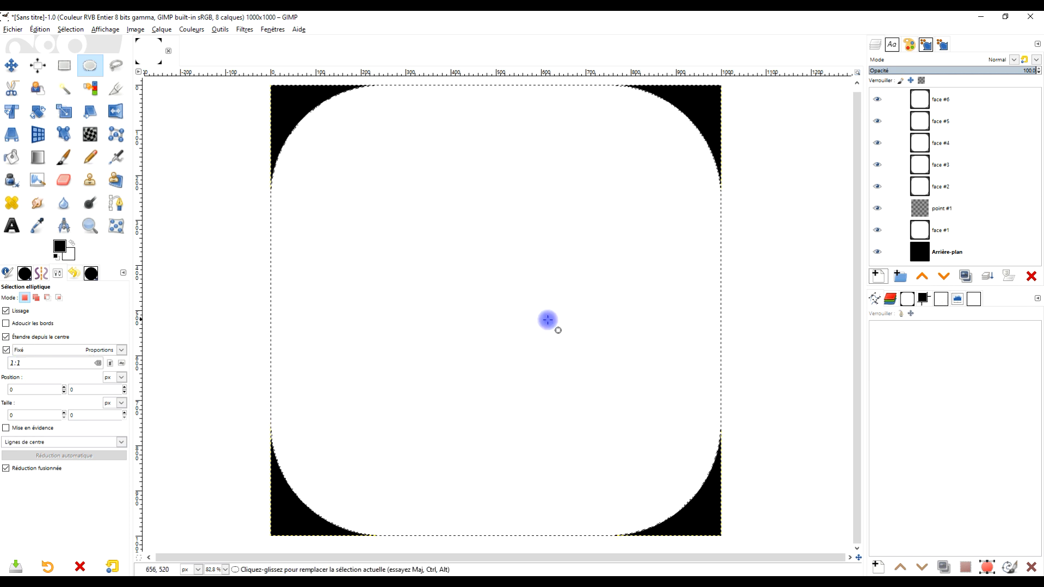
{"action": "left_click_drag", "start_coordinate": [487, 291], "coordinate": [517, 337]}
{"action": "left_click_drag", "start_coordinate": [478, 287], "coordinate": [605, 154]}
{"action": "left_click", "coordinate": [59, 248]}
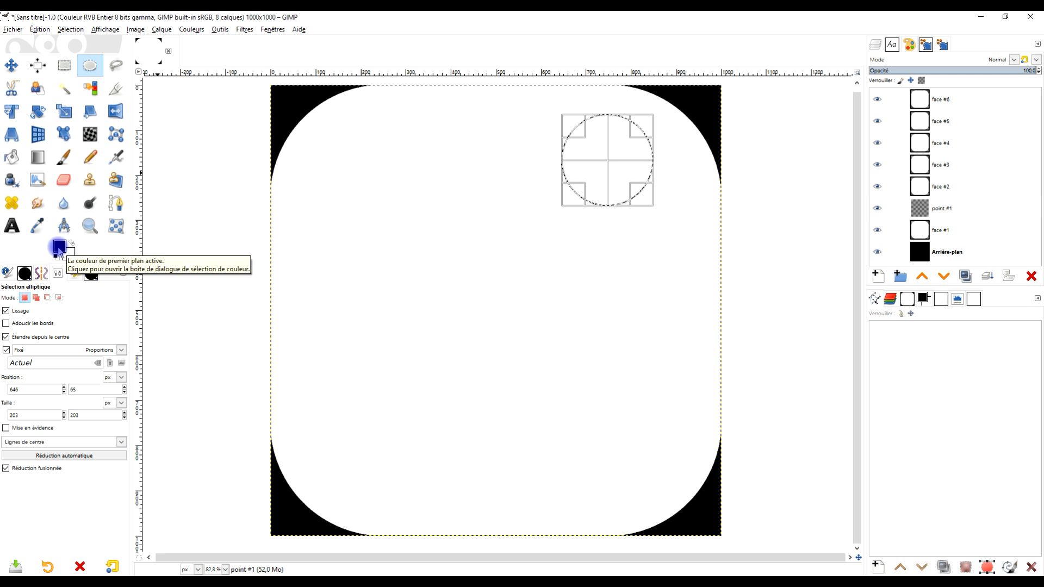
{"action": "left_click_drag", "start_coordinate": [59, 248], "coordinate": [659, 126]}
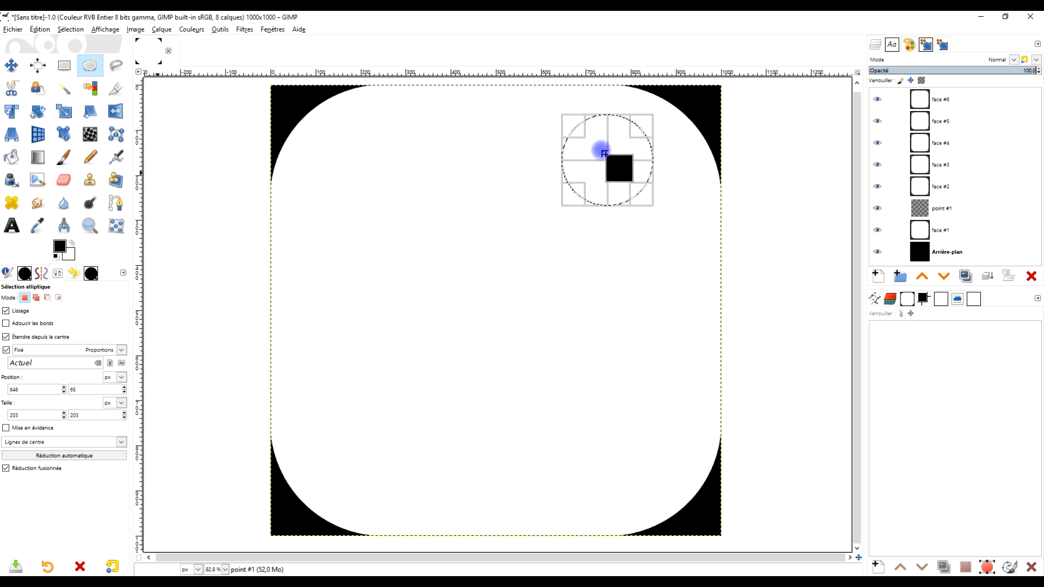
{"action": "left_click_drag", "start_coordinate": [602, 151], "coordinate": [600, 147]}
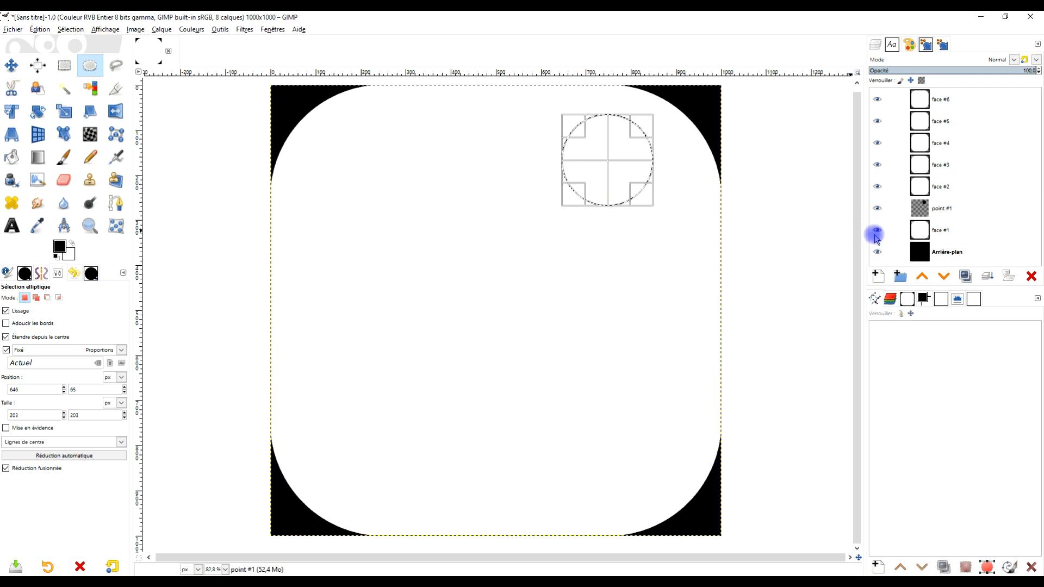
Hide the layers face #2 through face #6, keeping point #1 as the active layer.
{"action": "left_click", "coordinate": [944, 210]}
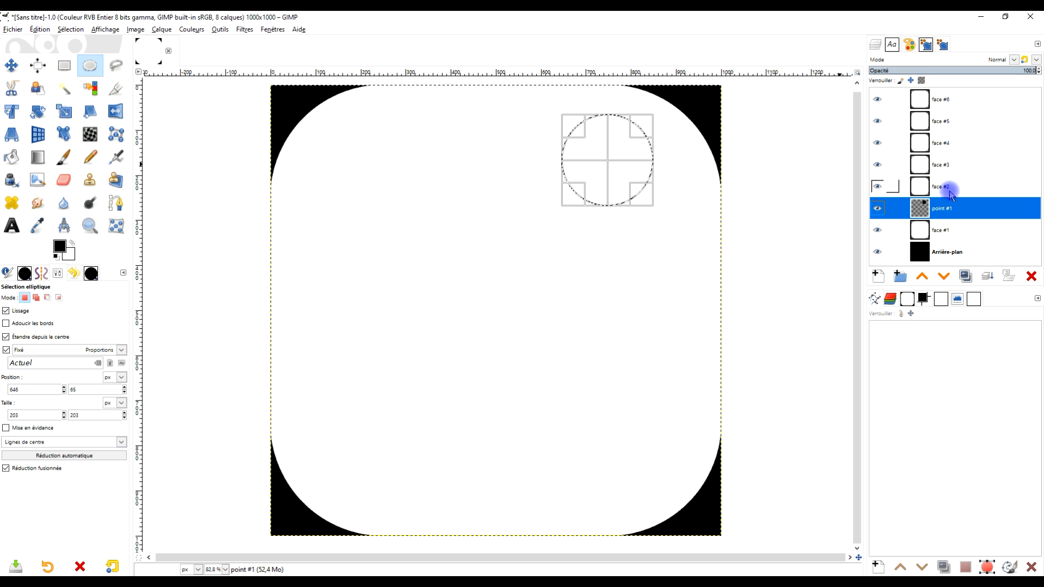
{"action": "left_click_drag", "start_coordinate": [877, 187], "coordinate": [877, 99]}
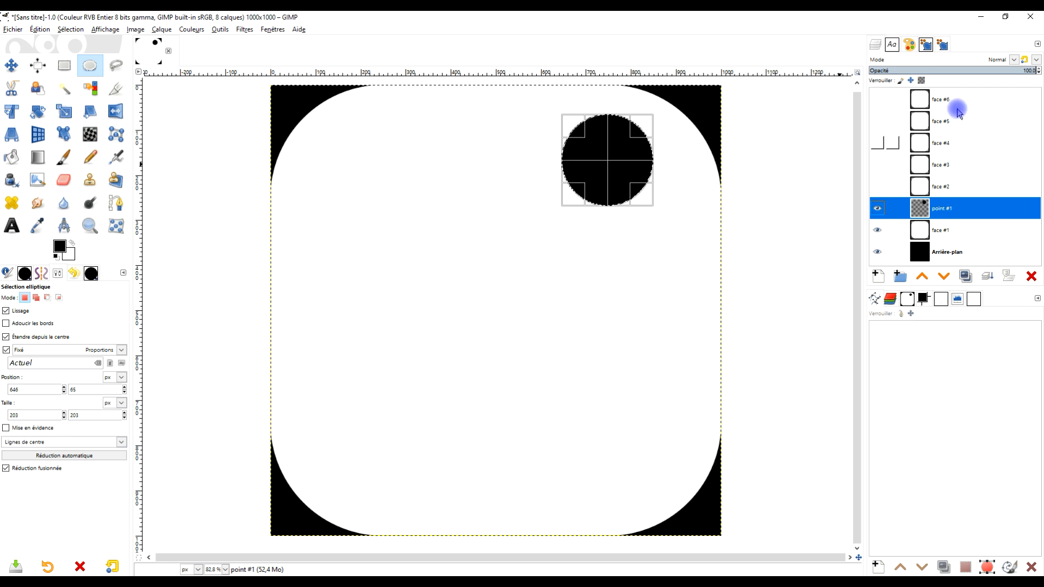
Clear the circular selection and crop the point #1 layer to its content.
{"action": "left_click", "coordinate": [68, 31]}
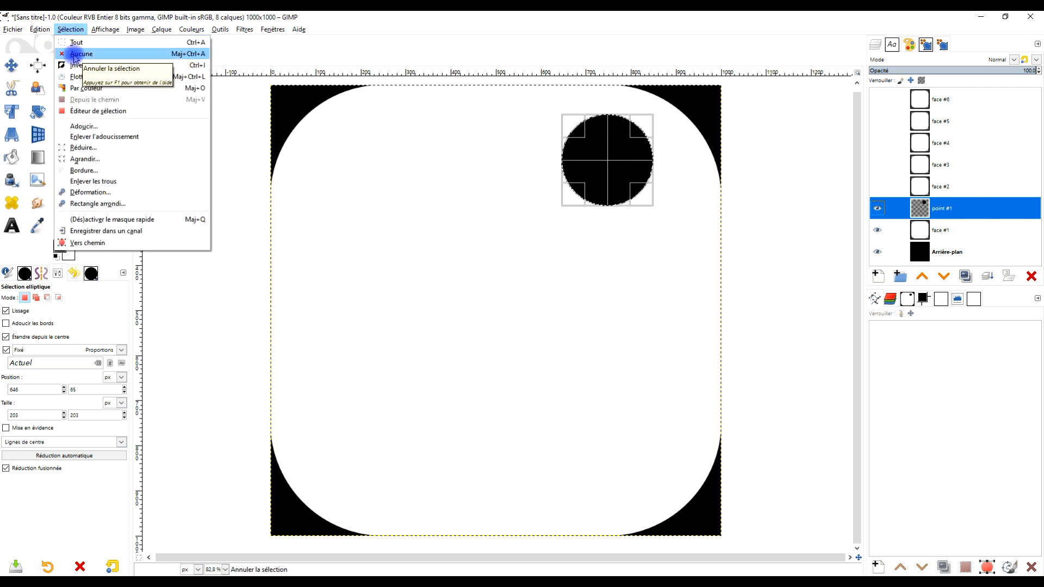
{"action": "left_click", "coordinate": [74, 54]}
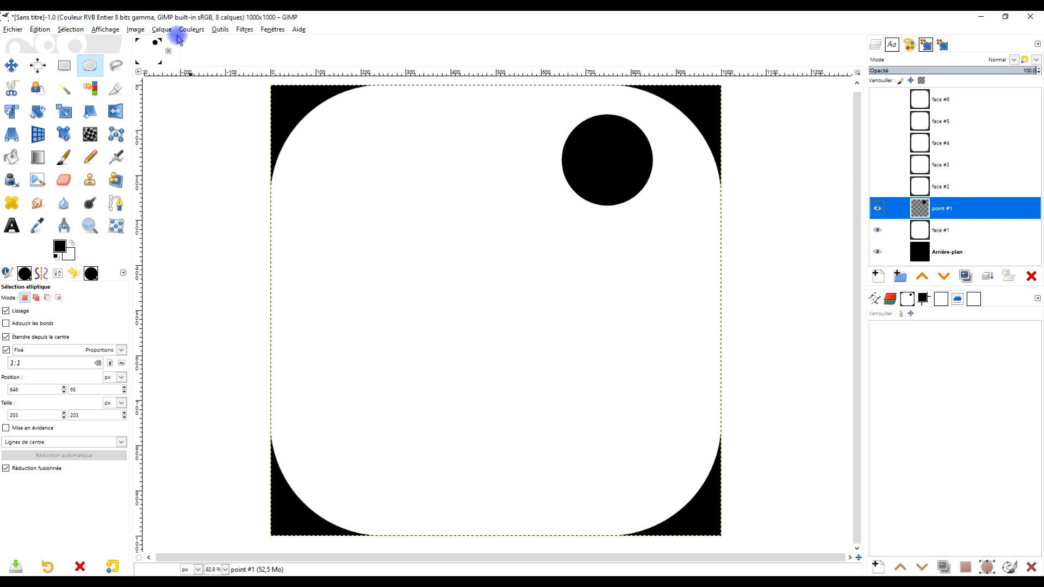
{"action": "left_click", "coordinate": [162, 31]}
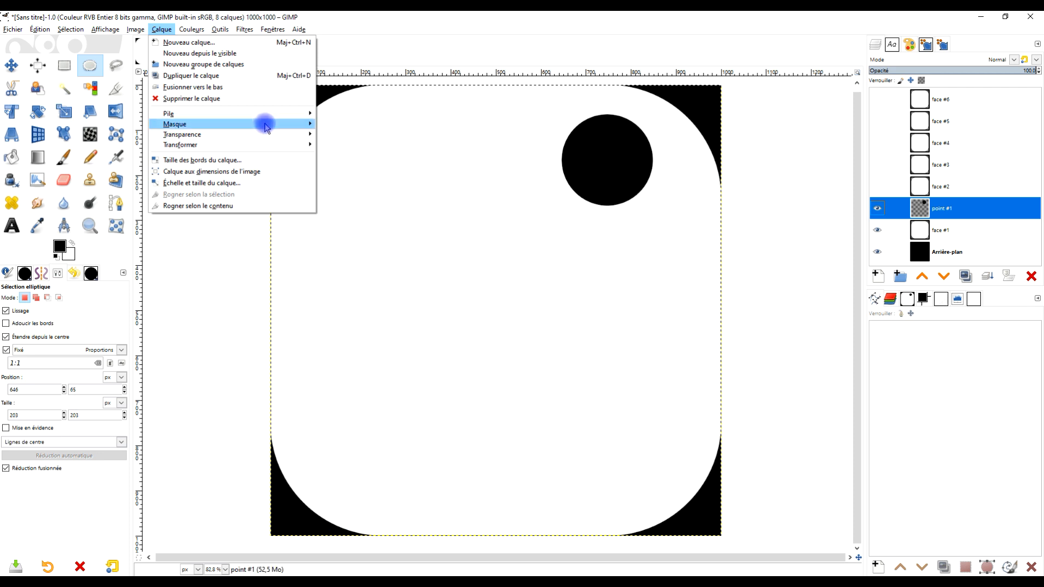
{"action": "left_click", "coordinate": [230, 205]}
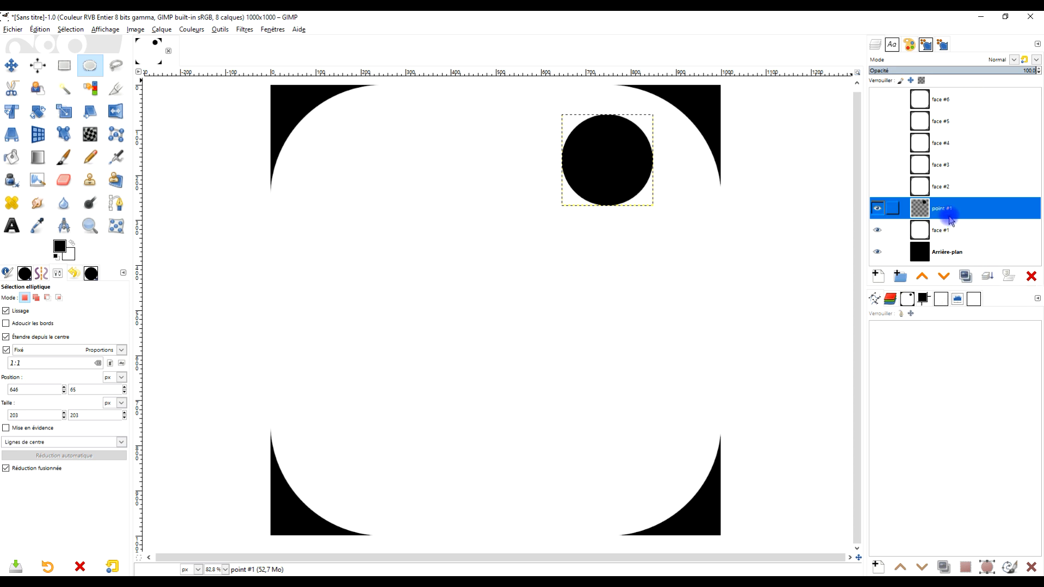
Duplicate the point #1 layer, hide the copy, and centre the original dot horizontally and vertically on the image.
{"action": "left_click", "coordinate": [967, 276]}
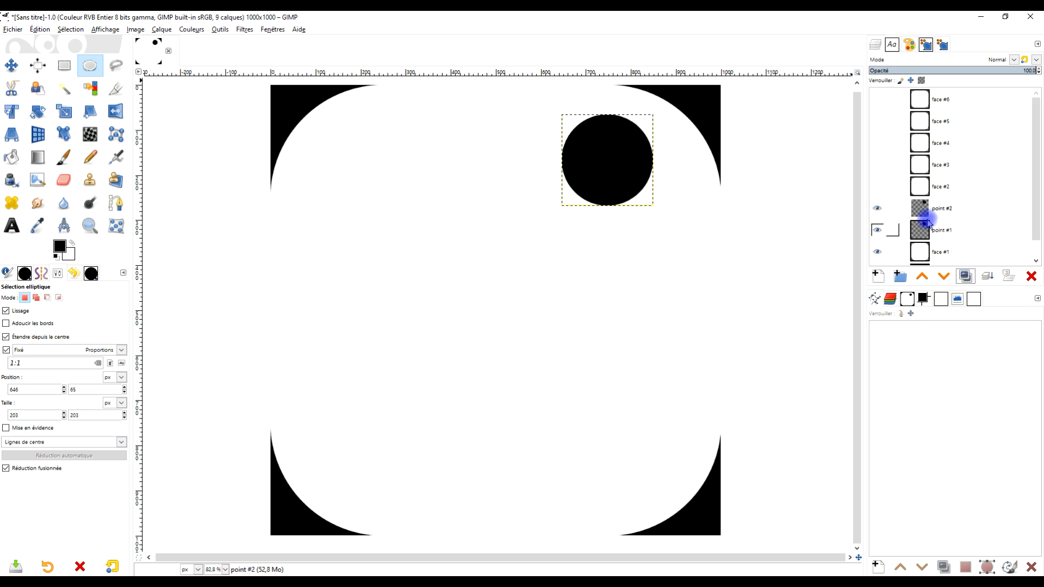
{"action": "left_click", "coordinate": [877, 210]}
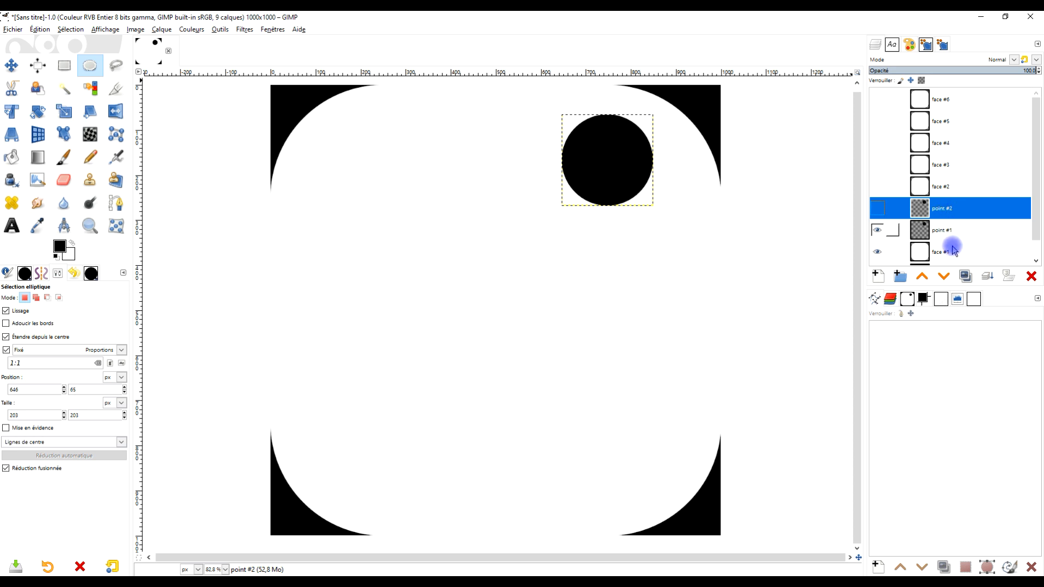
{"action": "left_click", "coordinate": [956, 234]}
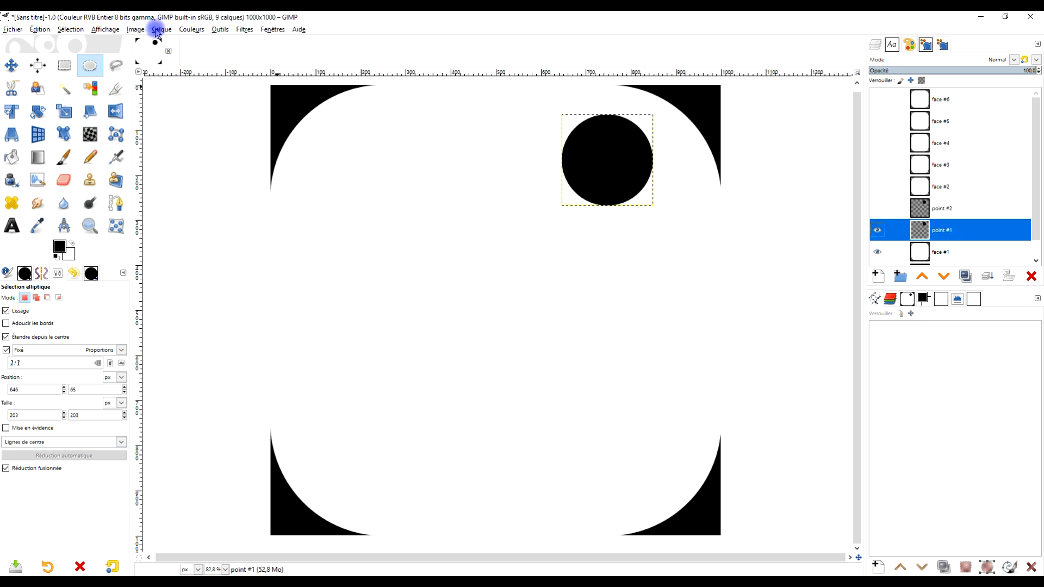
{"action": "left_click", "coordinate": [37, 66]}
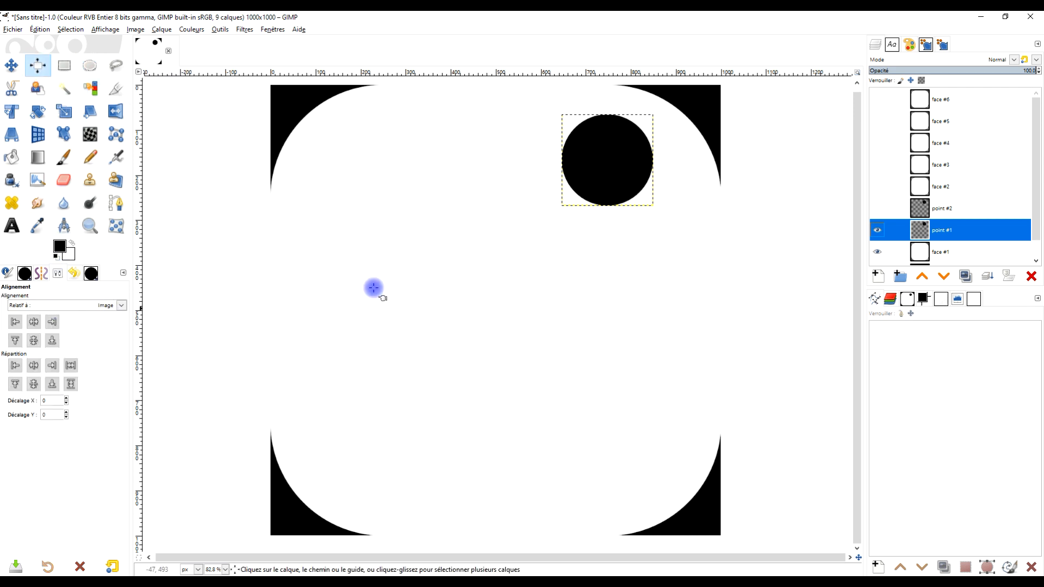
{"action": "left_click_drag", "start_coordinate": [552, 101], "coordinate": [671, 233]}
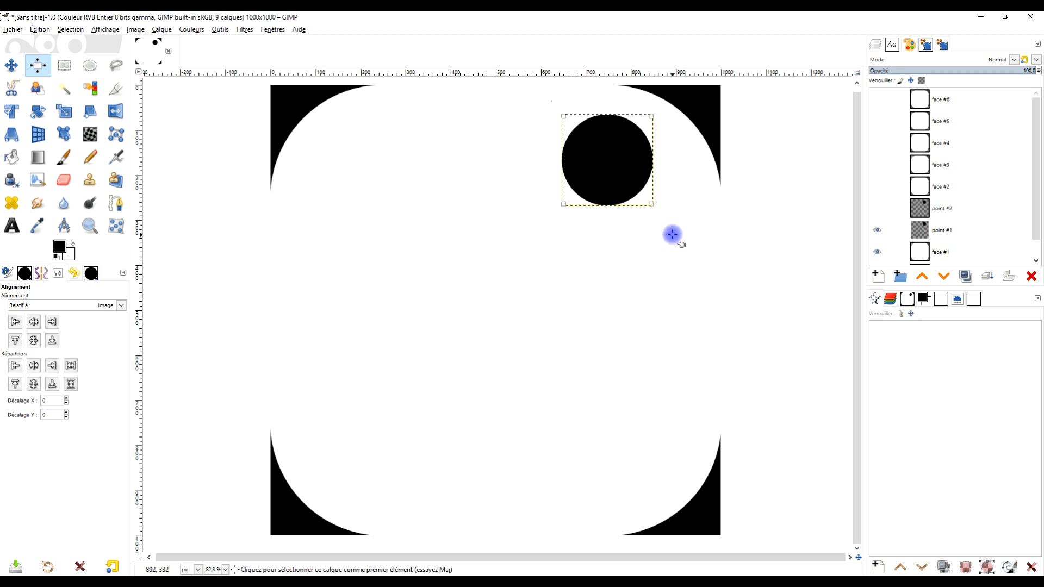
{"action": "left_click", "coordinate": [34, 322]}
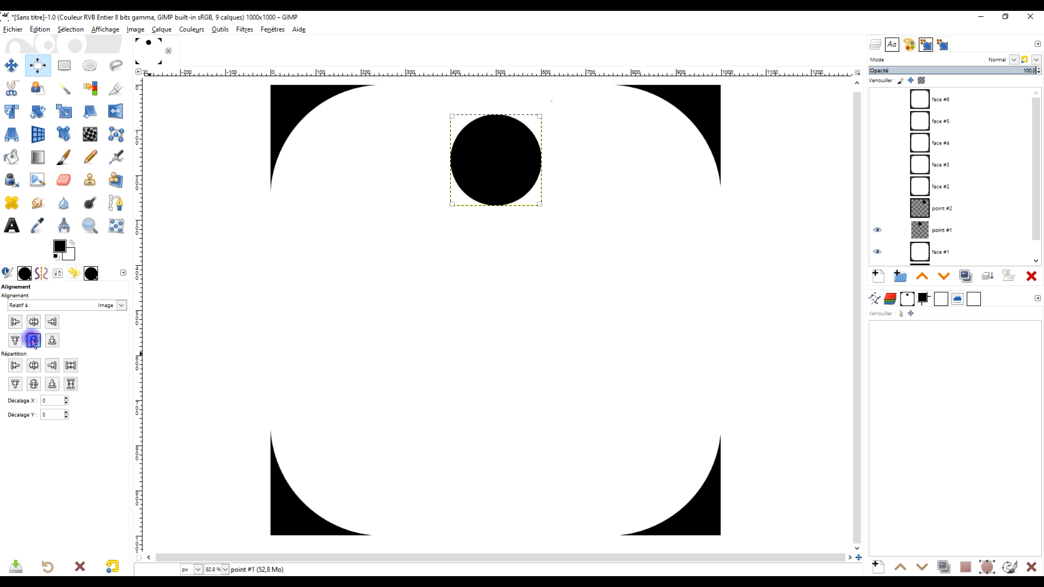
{"action": "left_click", "coordinate": [33, 341]}
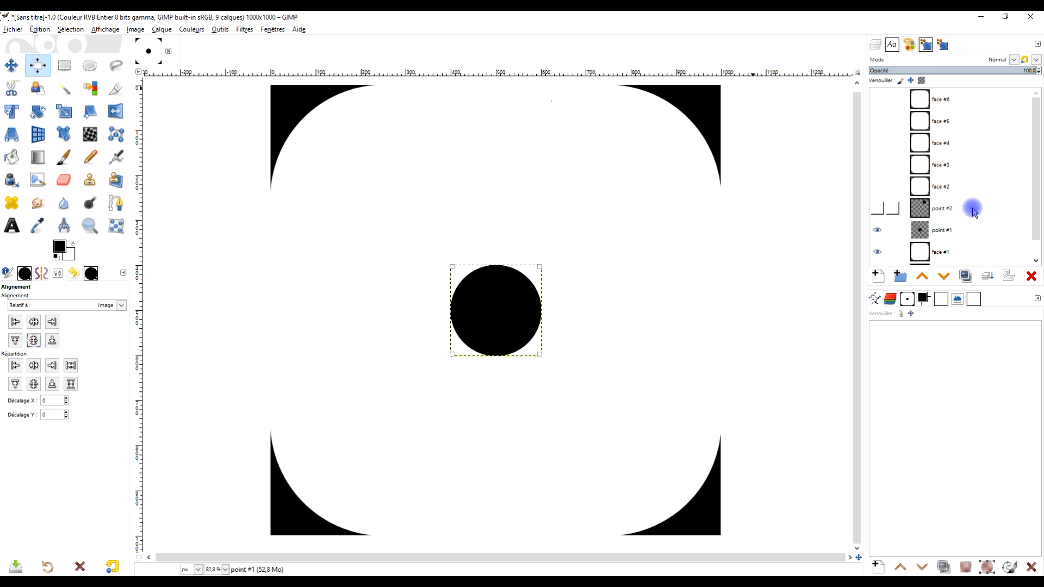
Show the point #2 layer, raise it directly above face #2, and make face #2 visible.
{"action": "left_click", "coordinate": [956, 211]}
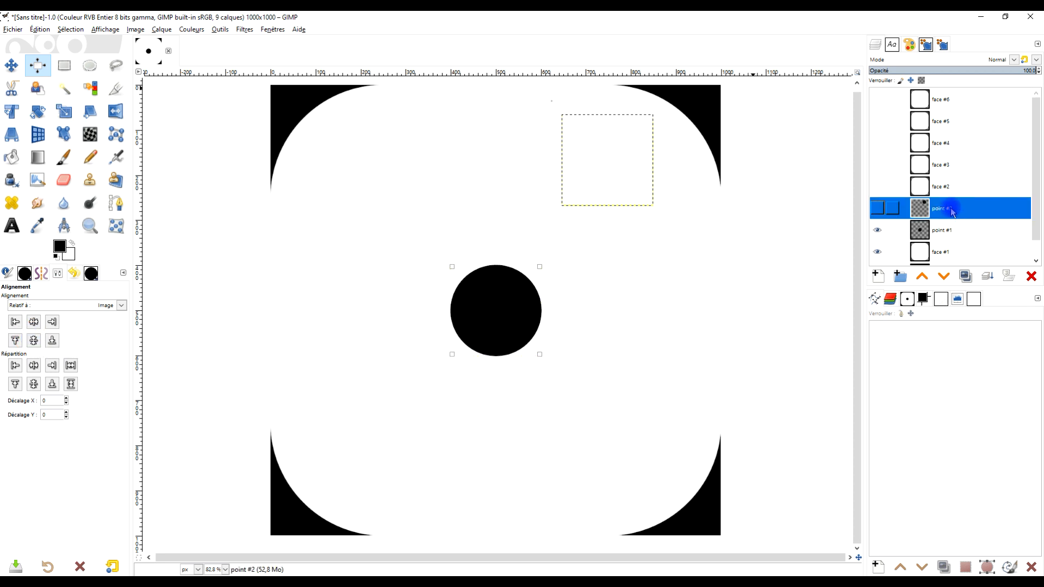
{"action": "left_click", "coordinate": [877, 208]}
{"action": "left_click", "coordinate": [922, 277]}
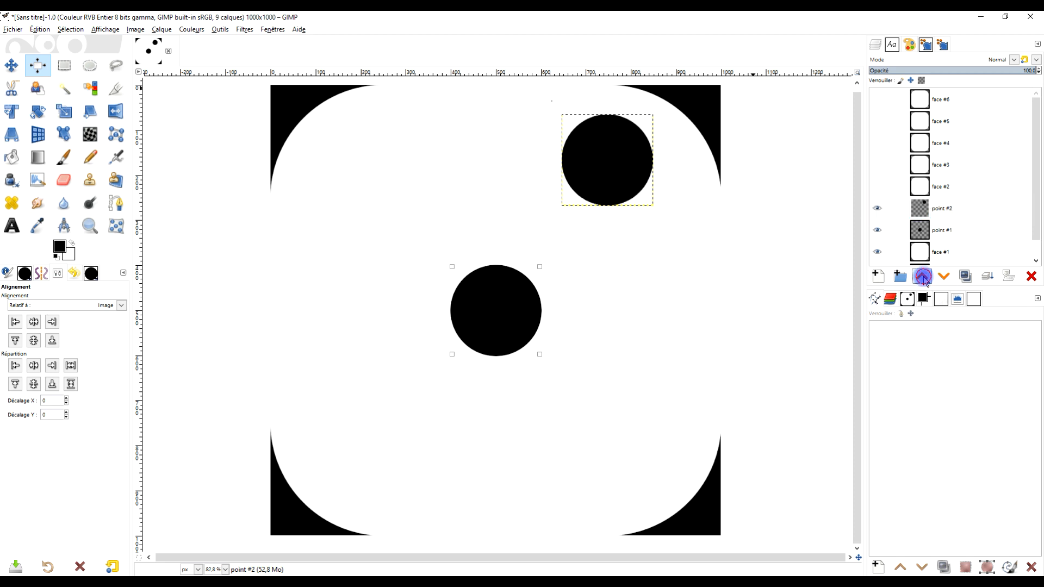
{"action": "left_click", "coordinate": [886, 210]}
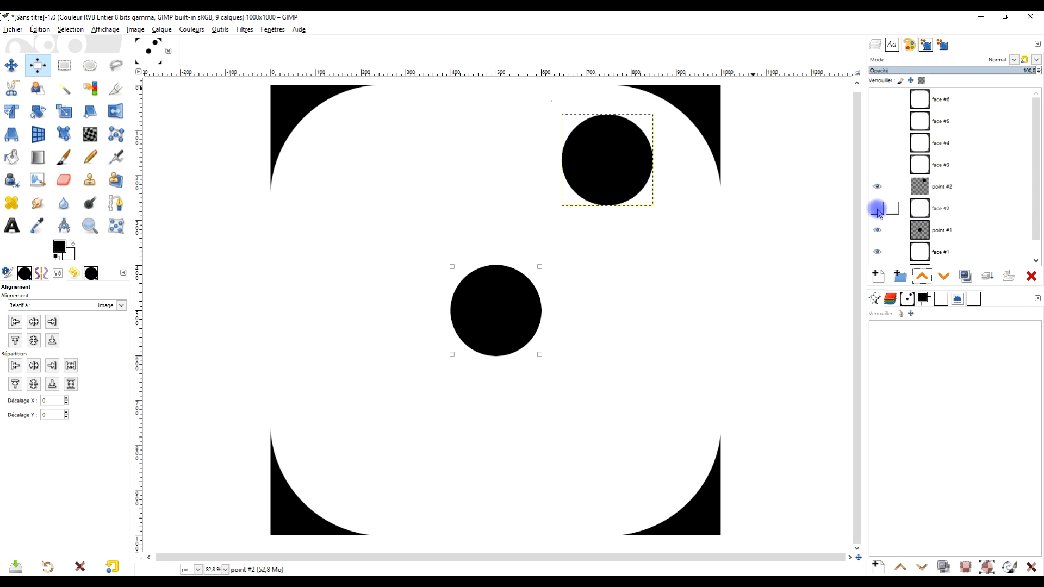
{"action": "left_click", "coordinate": [876, 209]}
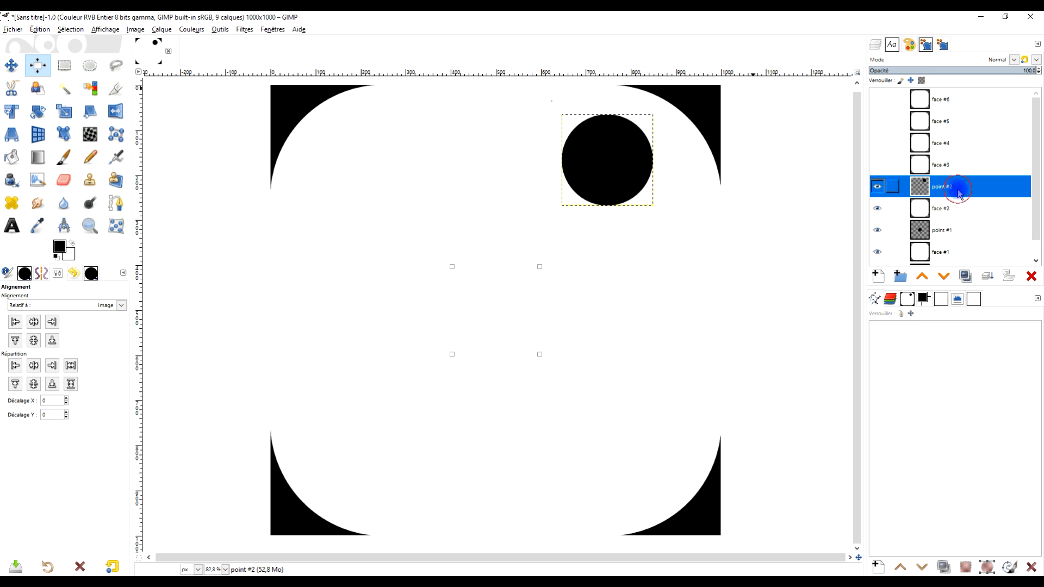
Duplicate the point #2 layer three times and hide the topmost copy, point #5.
{"action": "double_click", "coordinate": [965, 276]}
{"action": "left_click", "coordinate": [965, 276]}
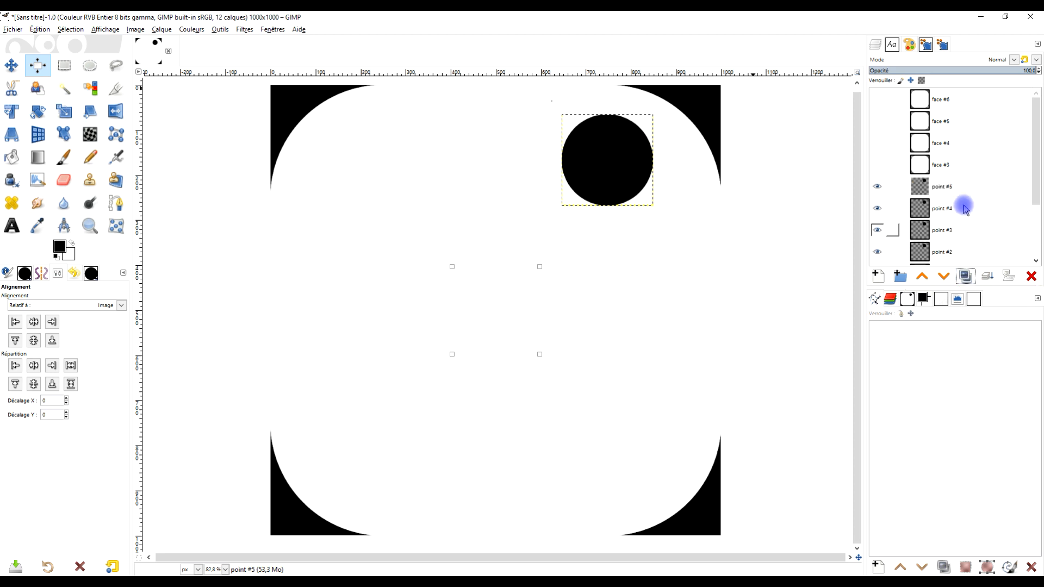
{"action": "left_click", "coordinate": [876, 188]}
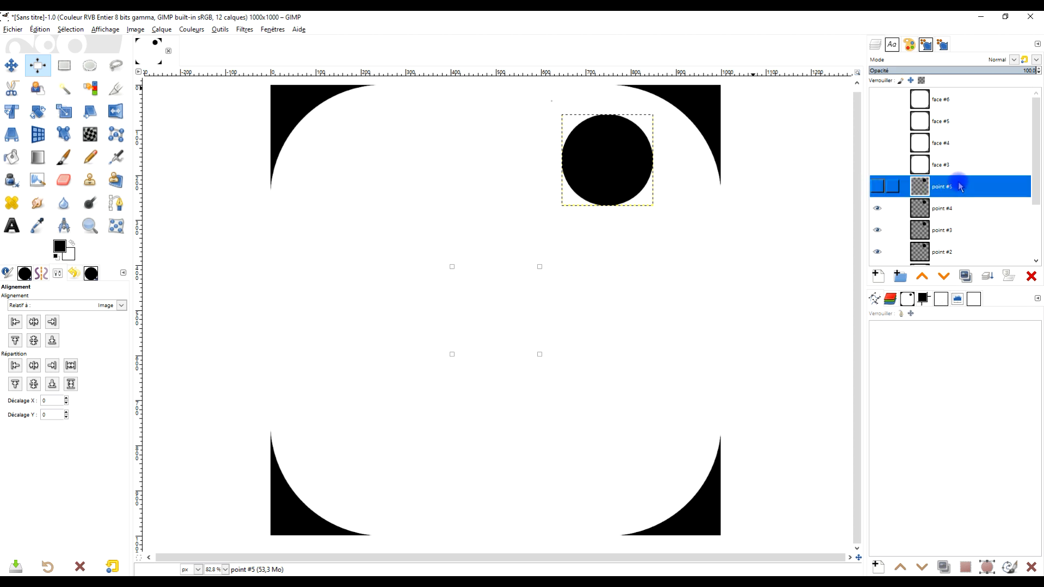
Centre the stacked dots point #2, #3 and #4 on the image and distribute them evenly in a horizontal row.
{"action": "scroll", "coordinate": [955, 184], "scroll_direction": "down", "scroll_amount": 3}
{"action": "left_click", "coordinate": [967, 134]}
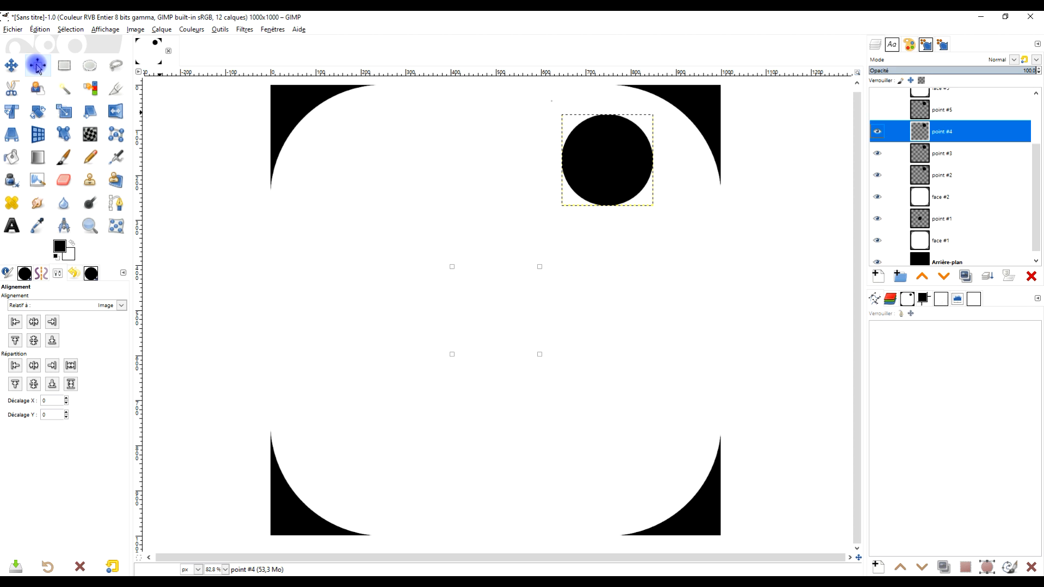
{"action": "left_click_drag", "start_coordinate": [548, 102], "coordinate": [697, 231]}
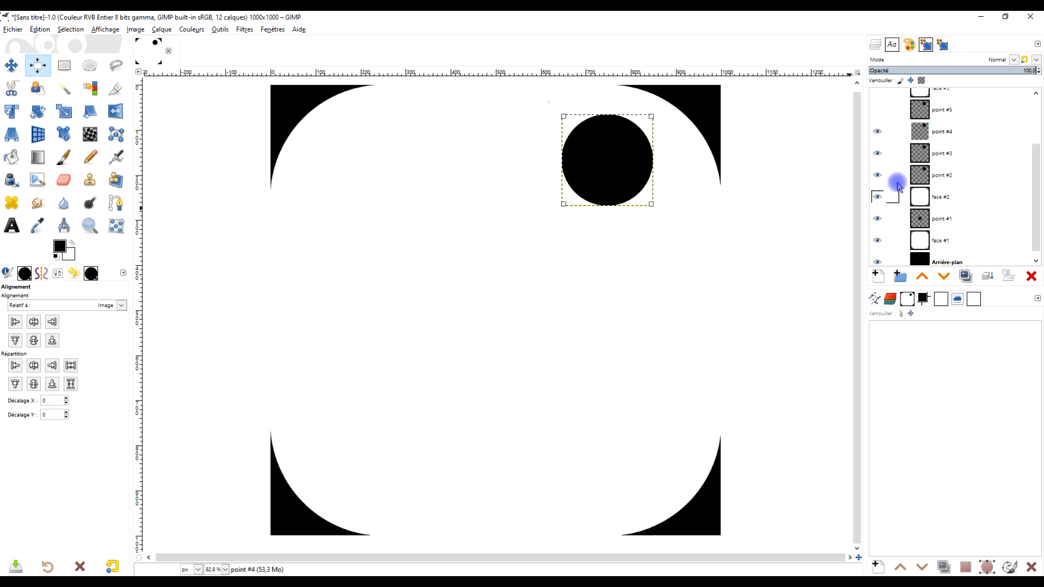
{"action": "left_click_drag", "start_coordinate": [547, 100], "coordinate": [684, 234]}
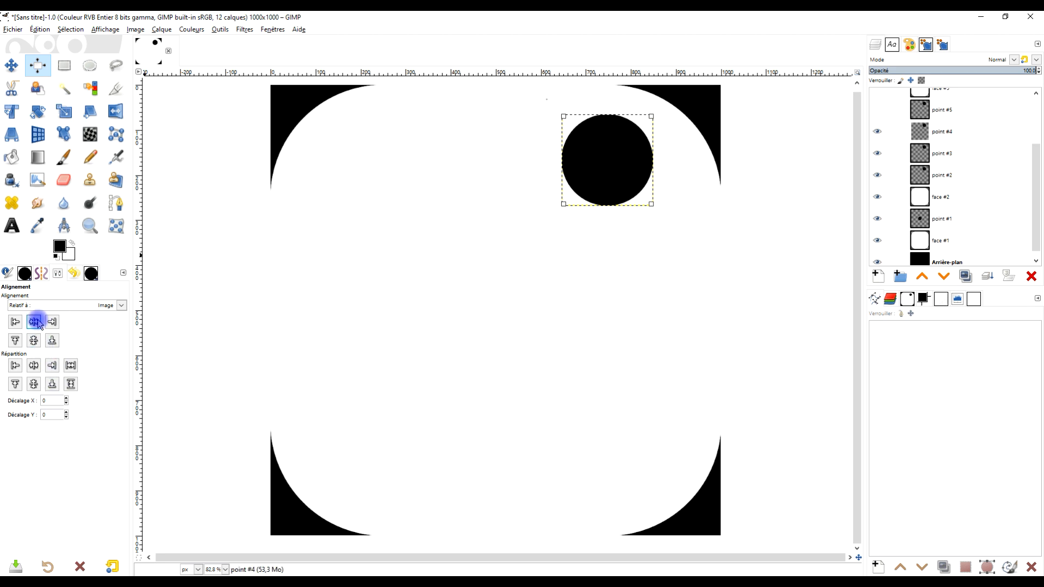
{"action": "left_click", "coordinate": [34, 340]}
{"action": "left_click", "coordinate": [35, 323]}
{"action": "left_click", "coordinate": [34, 341]}
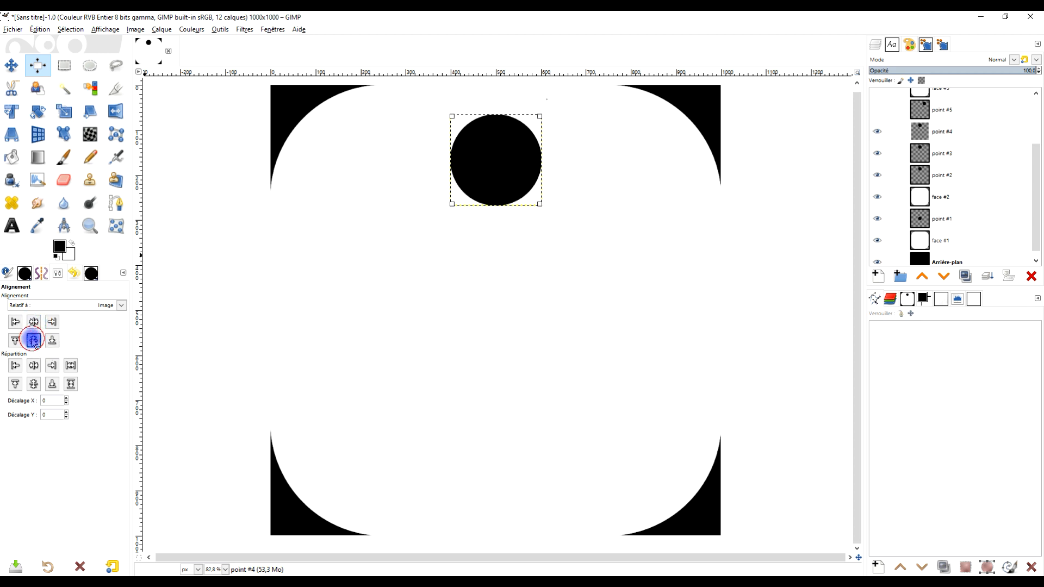
{"action": "left_click", "coordinate": [71, 366]}
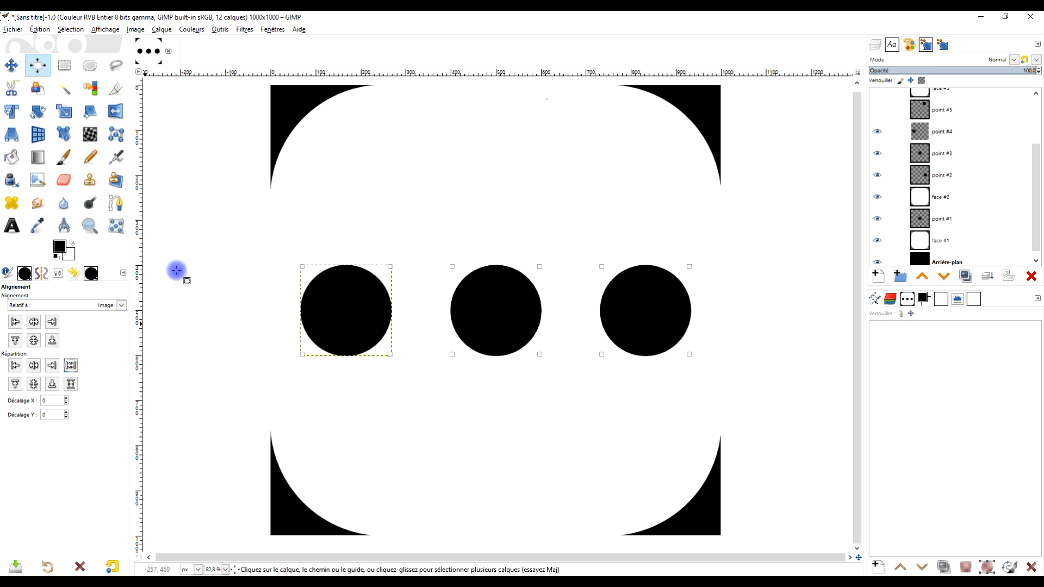
Merge the point #4 and point #3 layers down into point #2.
{"action": "left_click", "coordinate": [957, 133]}
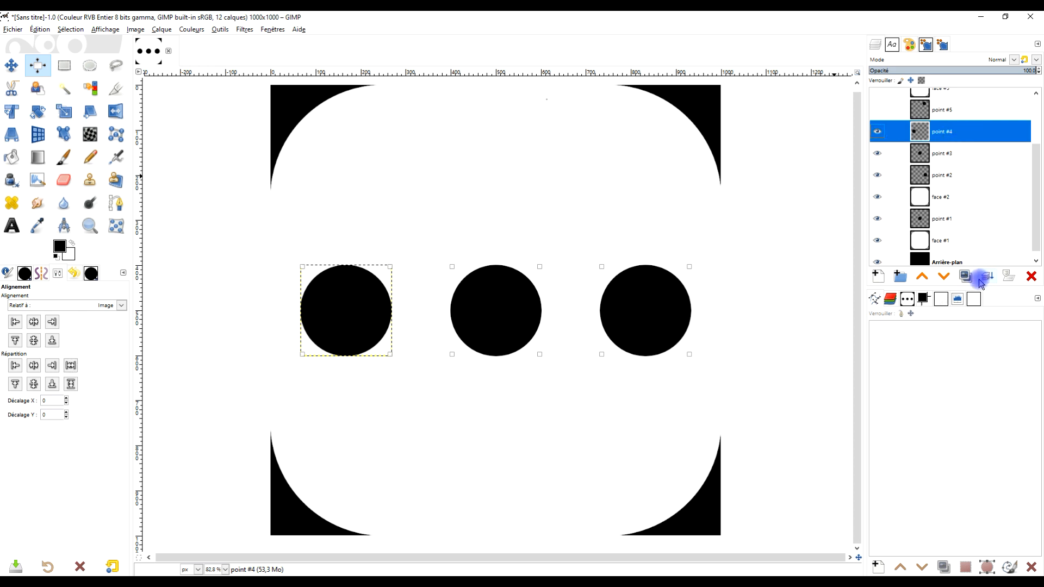
{"action": "left_click", "coordinate": [990, 277]}
{"action": "left_click", "coordinate": [990, 278]}
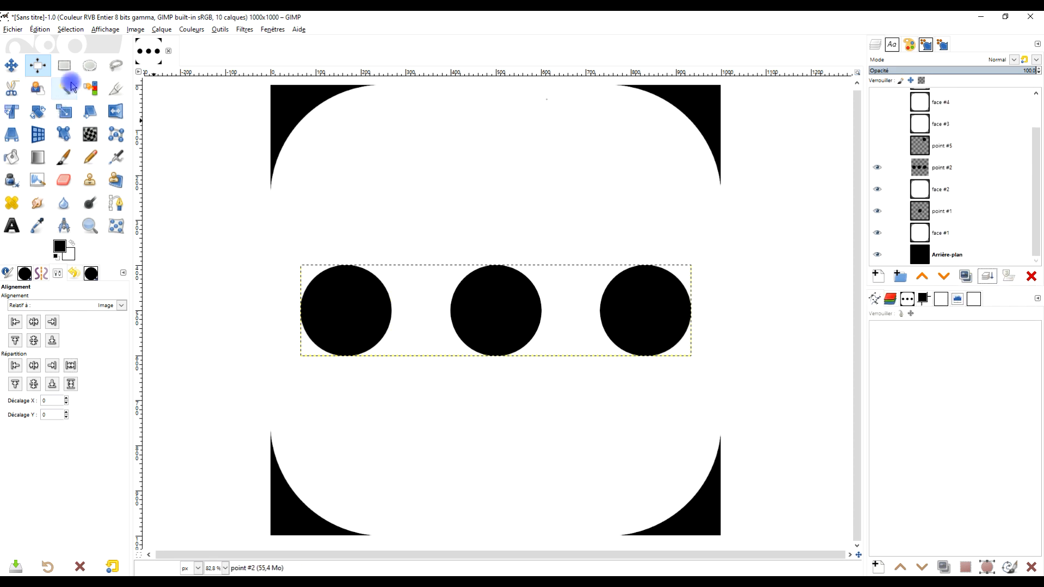
Rotate the row of three dots on point #2 by 45 degrees about its centre.
{"action": "left_click", "coordinate": [36, 114]}
{"action": "left_click", "coordinate": [496, 310]}
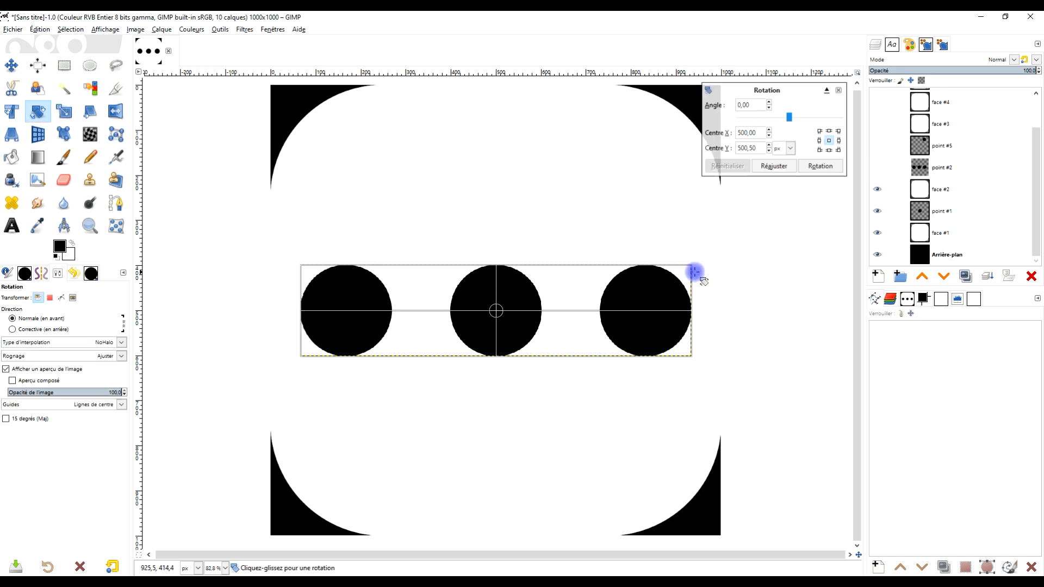
{"action": "left_click_drag", "start_coordinate": [678, 282], "coordinate": [645, 397]}
{"action": "double_click", "coordinate": [744, 105]}
{"action": "type", "text": "45"}
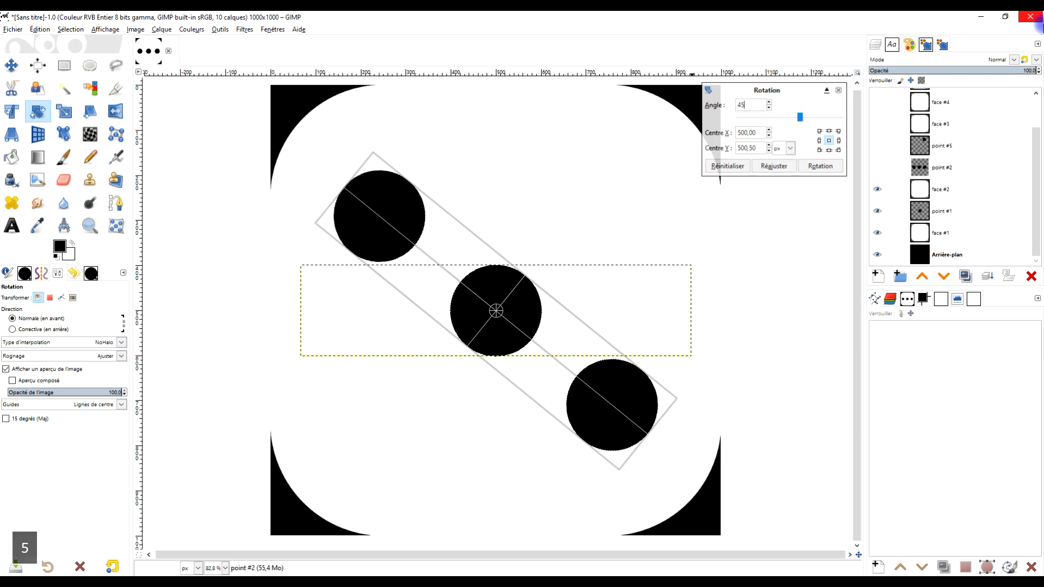
{"action": "left_click", "coordinate": [837, 171]}
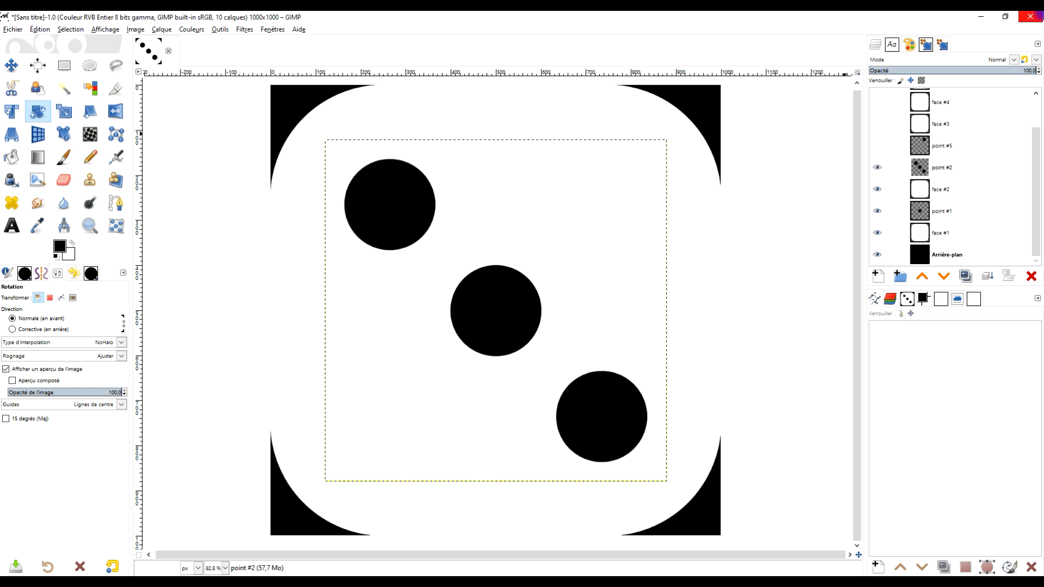
Merge point #2 down into face #2 and point #1 into face #1, and hide both finished faces.
{"action": "left_click", "coordinate": [941, 167]}
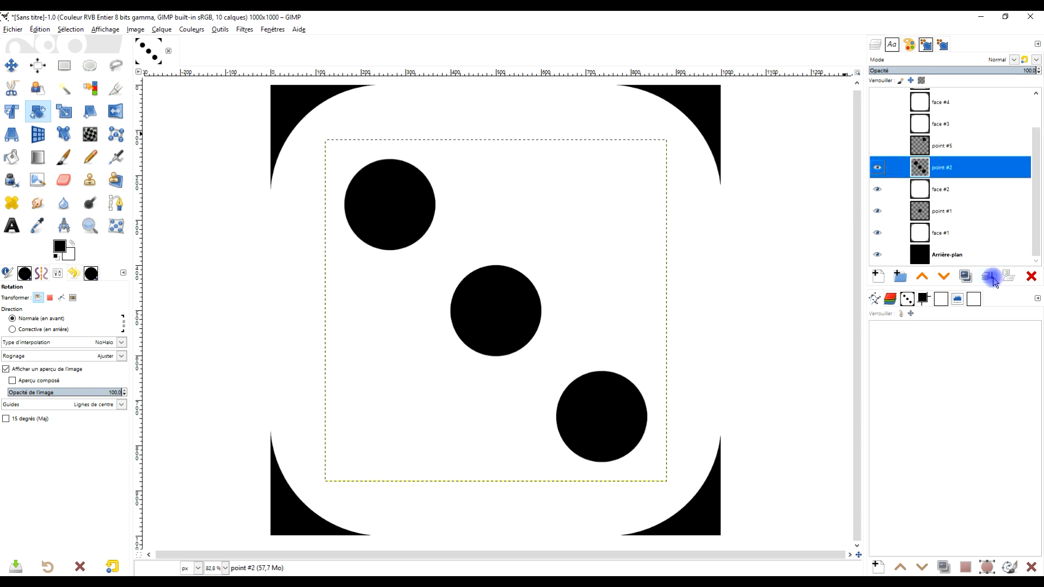
{"action": "left_click", "coordinate": [989, 277]}
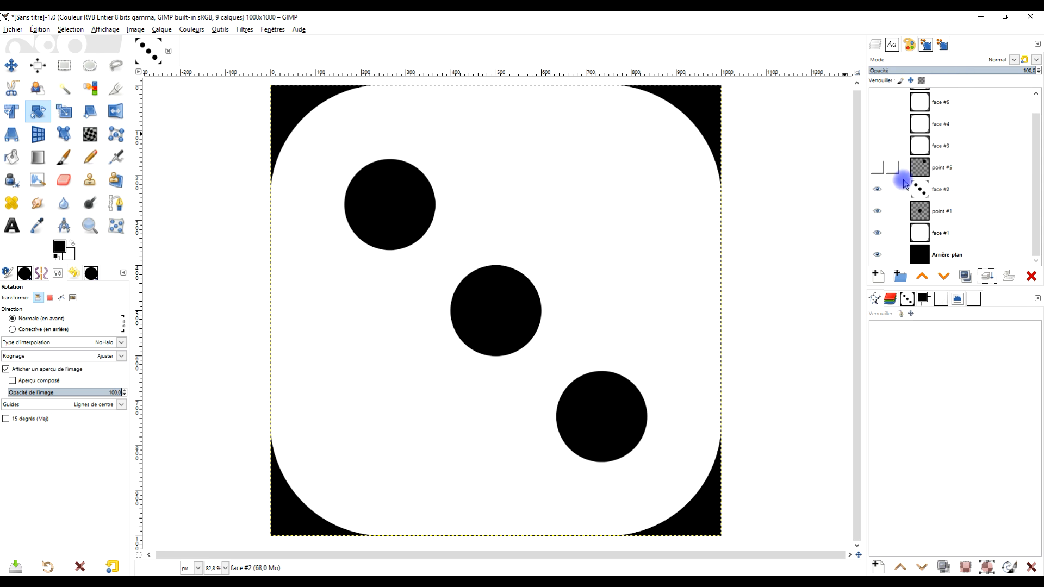
{"action": "left_click", "coordinate": [943, 212]}
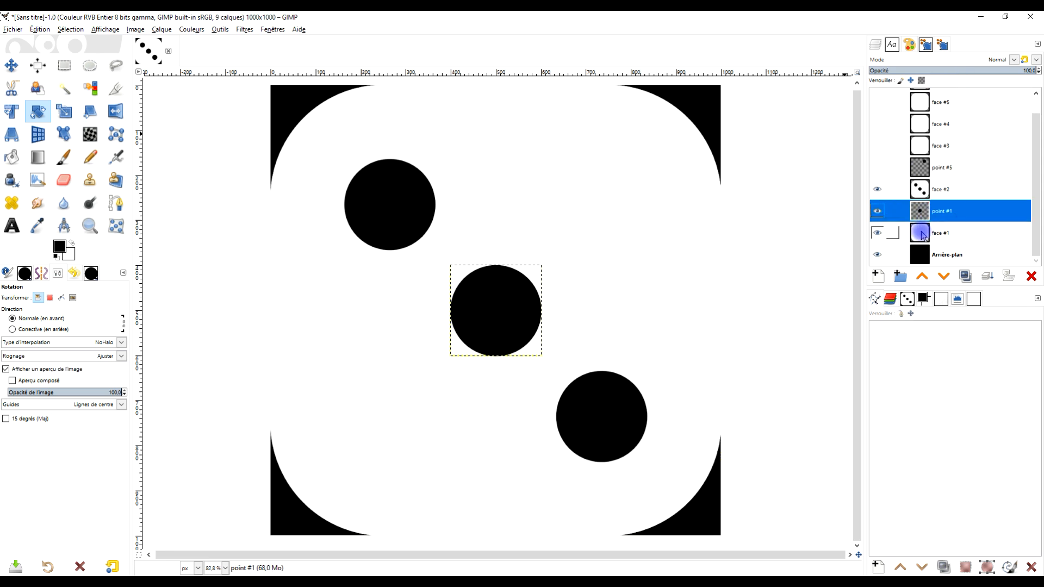
{"action": "left_click", "coordinate": [989, 277]}
{"action": "left_click", "coordinate": [877, 208]}
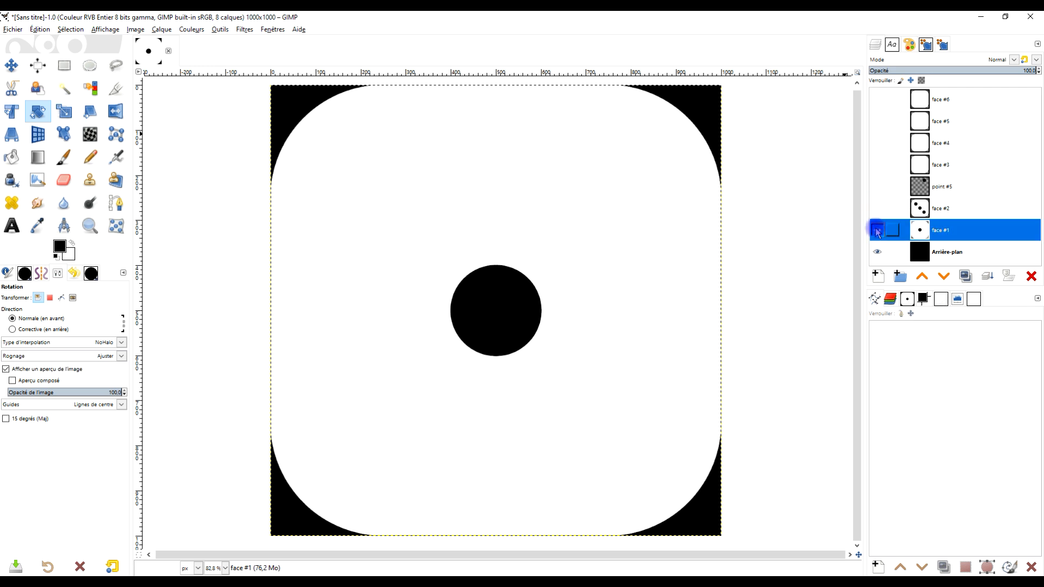
{"action": "left_click", "coordinate": [876, 230]}
Raise the point #5 layer directly above face #3 and make both layers visible.
{"action": "left_click", "coordinate": [960, 185]}
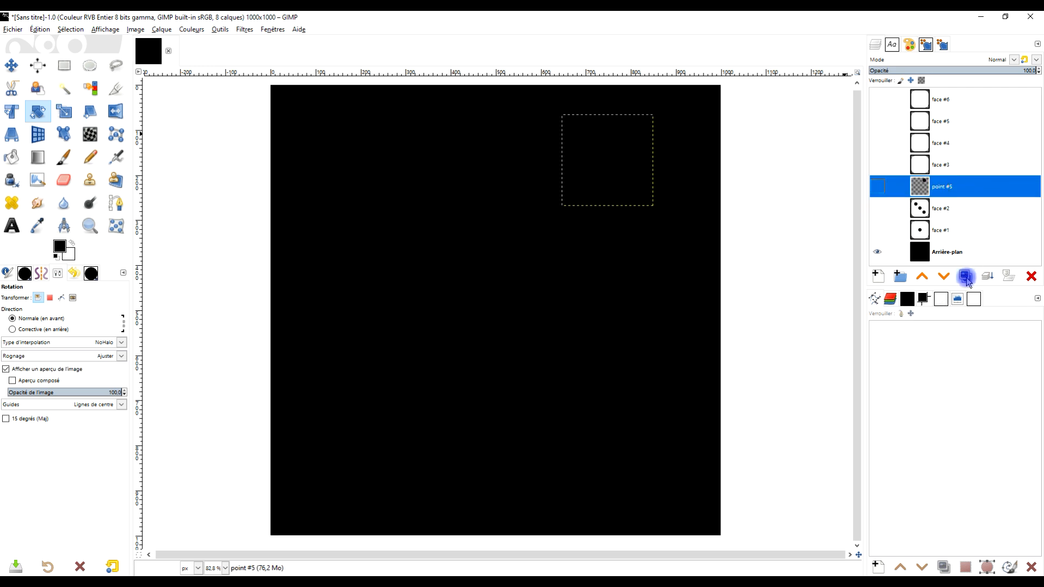
{"action": "left_click", "coordinate": [922, 276]}
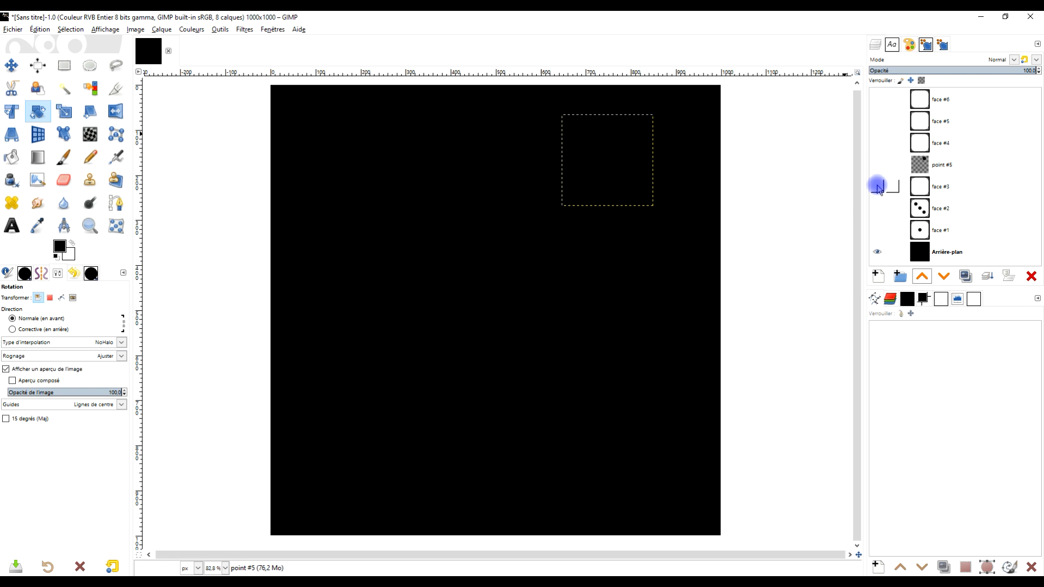
{"action": "left_click", "coordinate": [877, 187]}
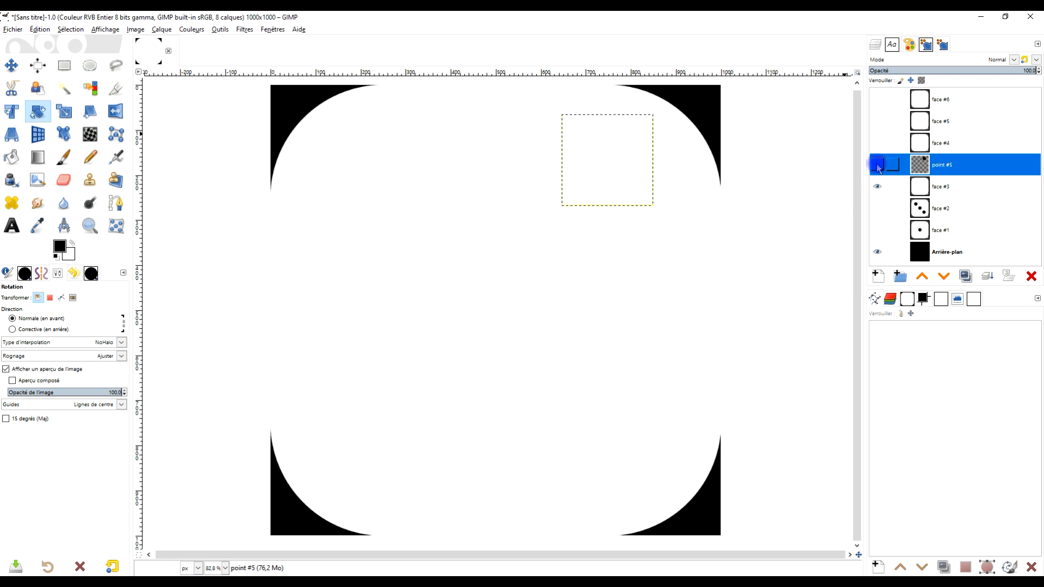
{"action": "left_click", "coordinate": [877, 166]}
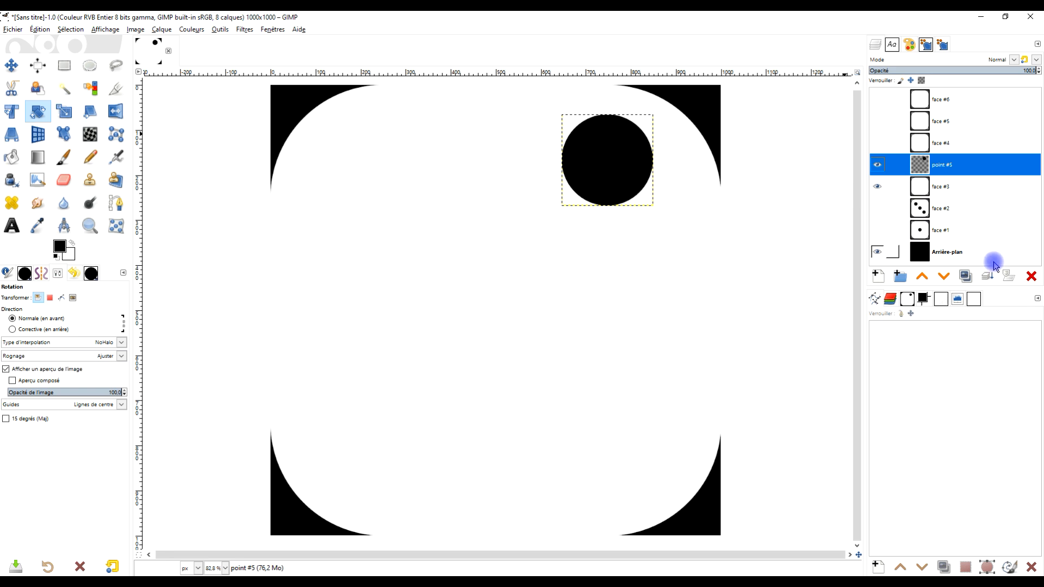
Duplicate the point #5 layer twice and hide the topmost copy, point #7.
{"action": "left_click", "coordinate": [966, 276]}
{"action": "left_click", "coordinate": [966, 277]}
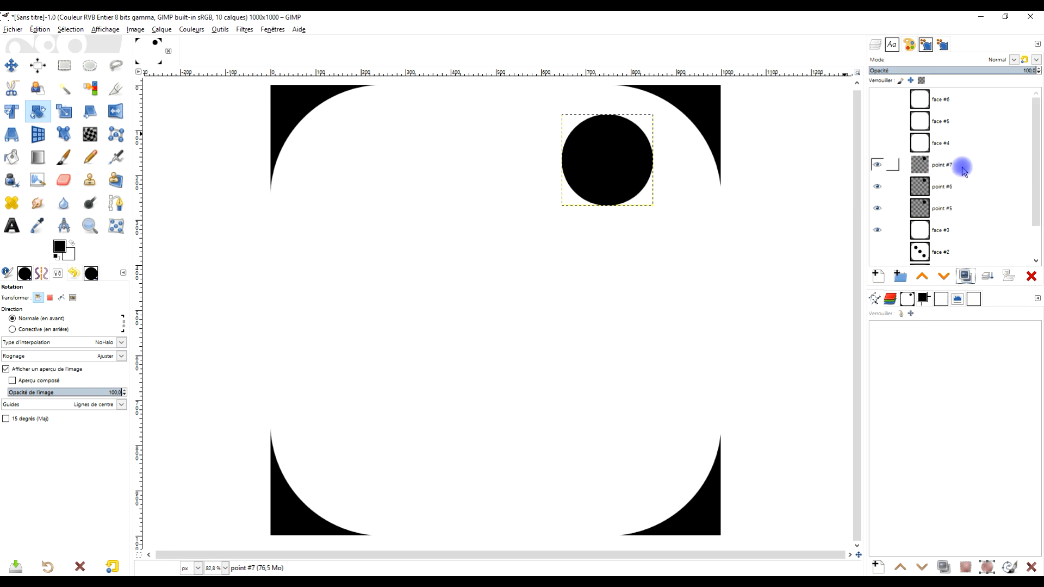
{"action": "left_click", "coordinate": [876, 165]}
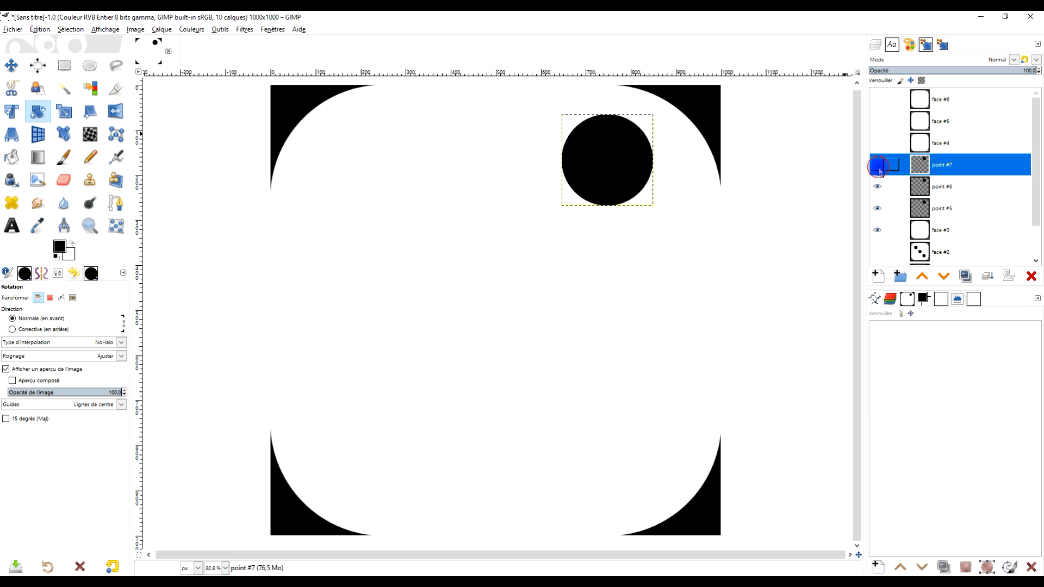
Distribute the point #5 and point #6 dots evenly in the vertical direction relative to the image and centre both horizontally.
{"action": "left_click", "coordinate": [958, 189]}
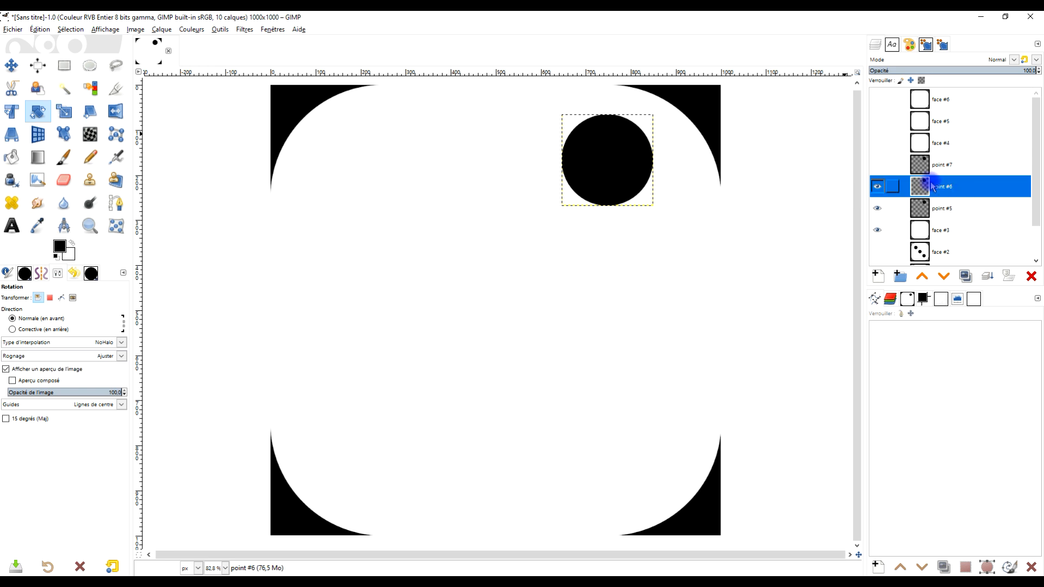
{"action": "left_click", "coordinate": [43, 65]}
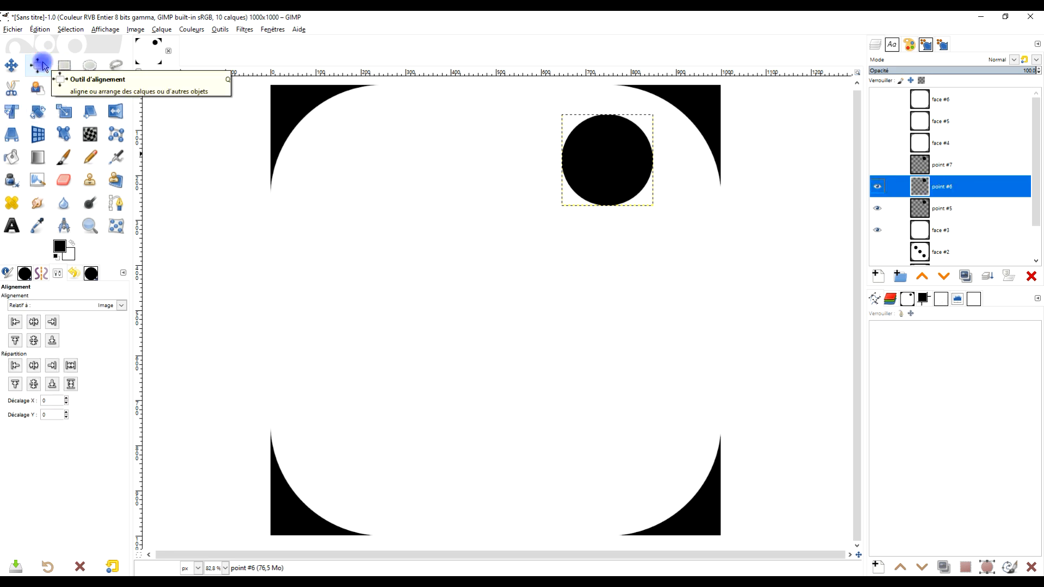
{"action": "left_click_drag", "start_coordinate": [541, 101], "coordinate": [678, 218]}
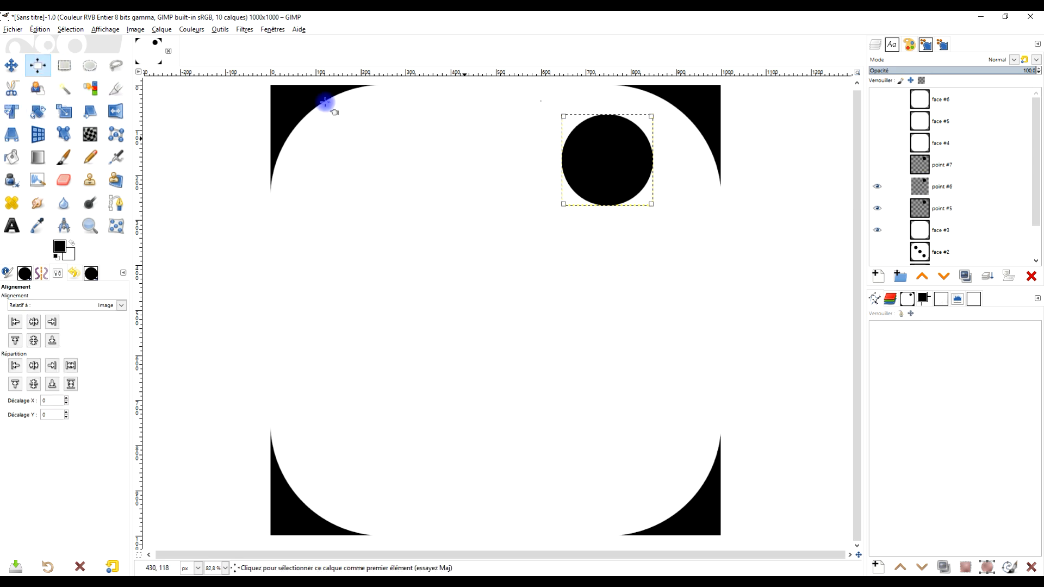
{"action": "left_click", "coordinate": [71, 384]}
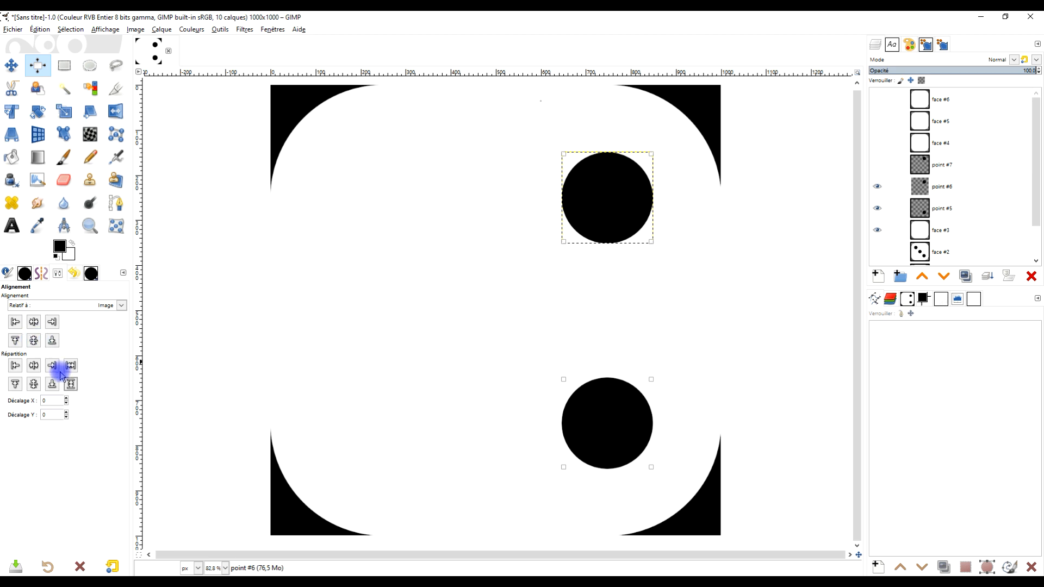
{"action": "left_click", "coordinate": [34, 322]}
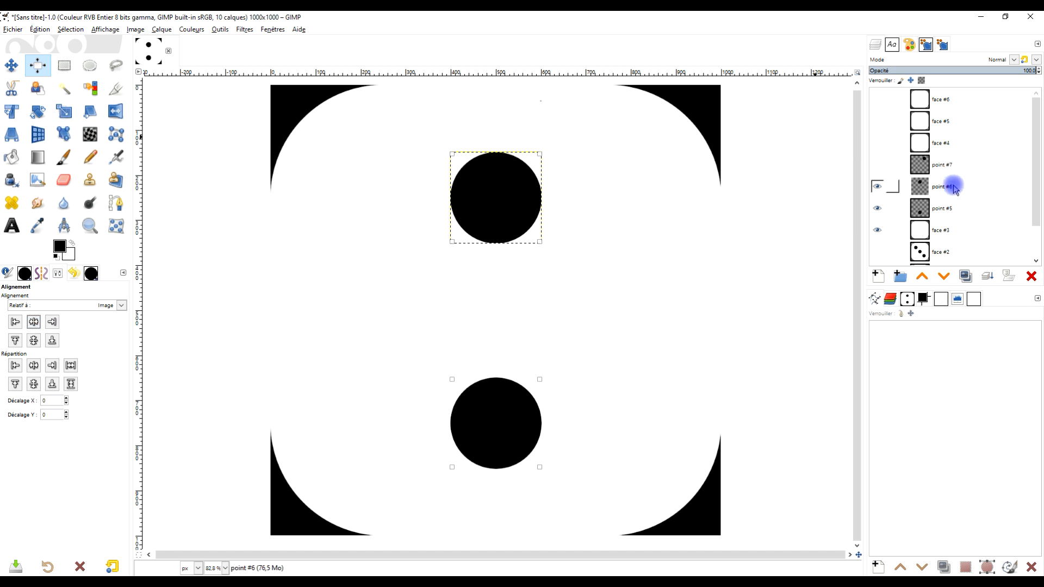
Merge point #6 down into point #5 and rotate the resulting pair of dots by -45 degrees about its centre.
{"action": "left_click", "coordinate": [889, 186]}
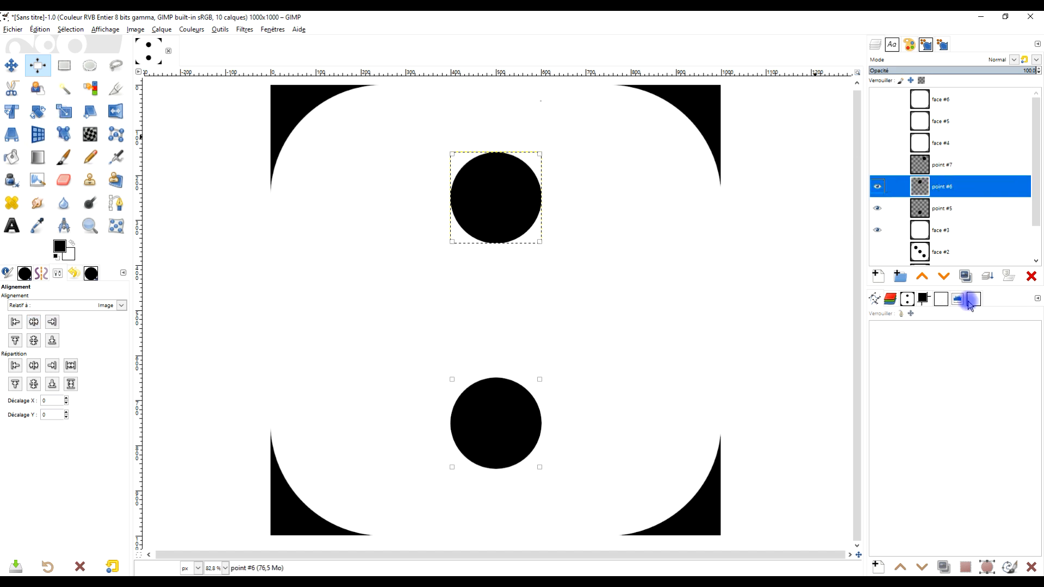
{"action": "left_click", "coordinate": [989, 278]}
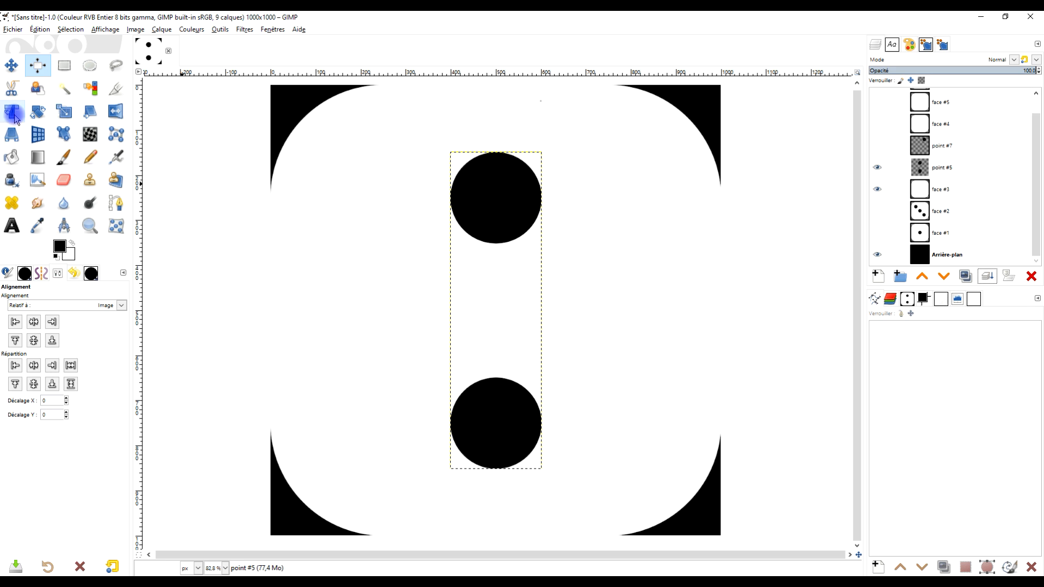
{"action": "left_click", "coordinate": [38, 112]}
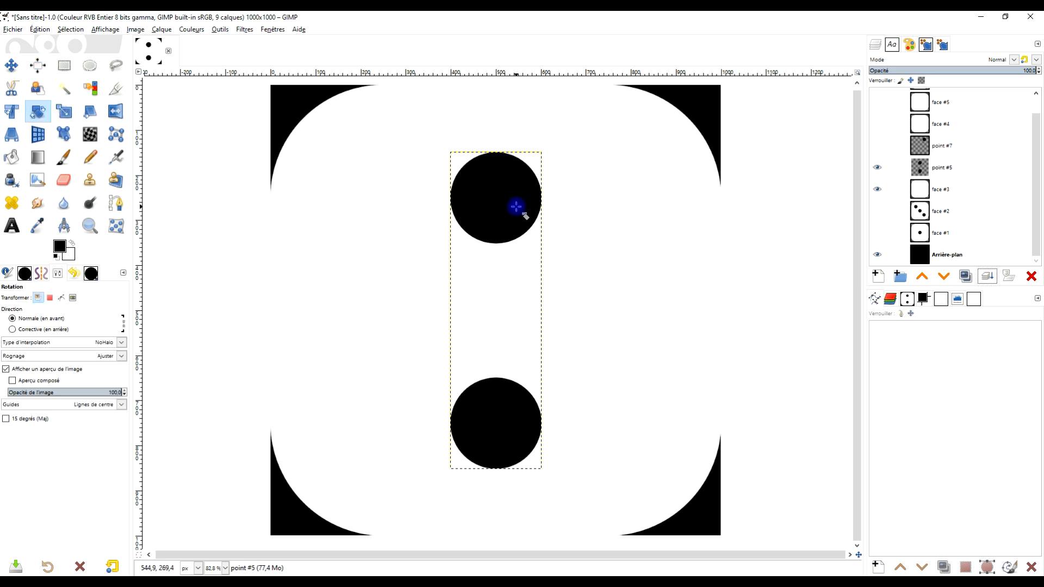
{"action": "left_click_drag", "start_coordinate": [517, 210], "coordinate": [450, 219]}
{"action": "triple_click", "coordinate": [747, 105]}
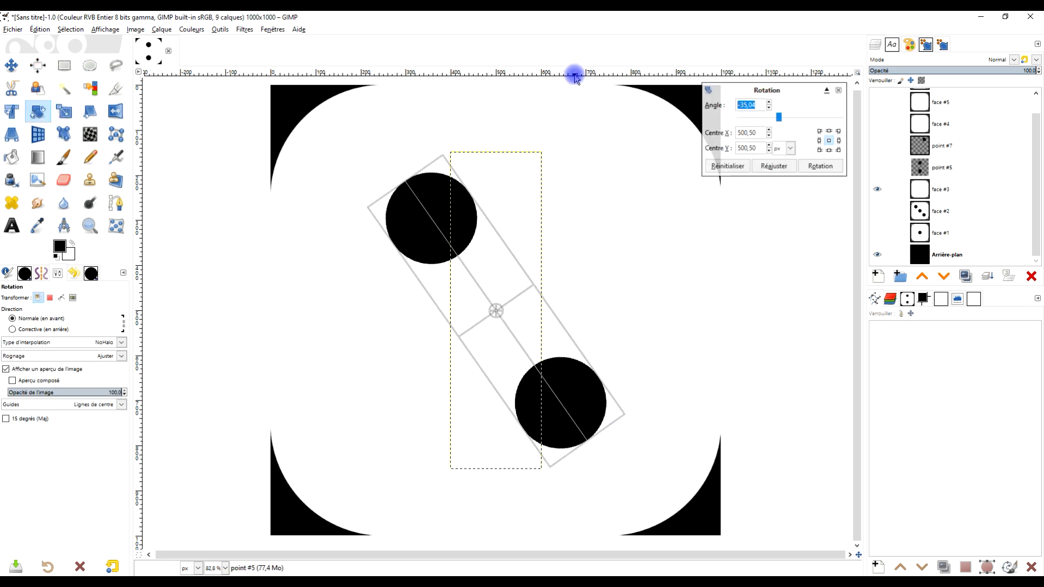
{"action": "type", "text": "-45"}
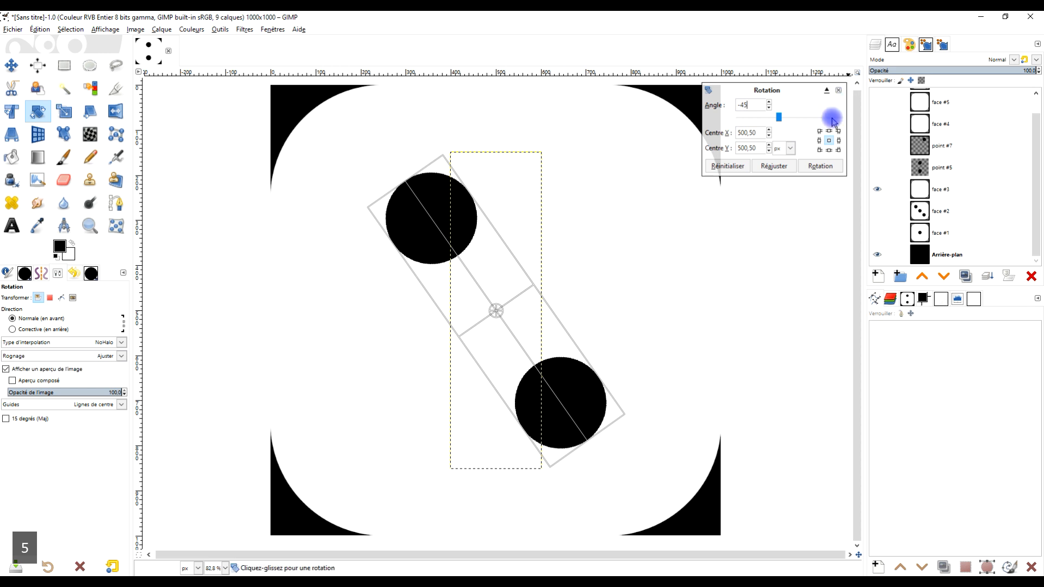
{"action": "left_click", "coordinate": [820, 166]}
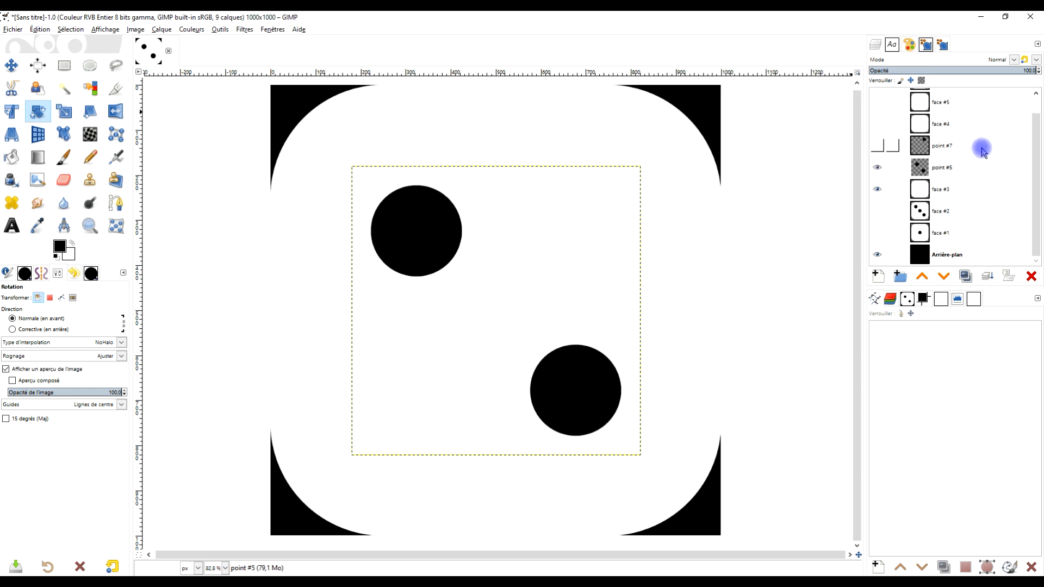
Merge the rotated point #5 layer down into face #3 and hide the finished face.
{"action": "left_click", "coordinate": [946, 169]}
{"action": "left_click", "coordinate": [987, 276]}
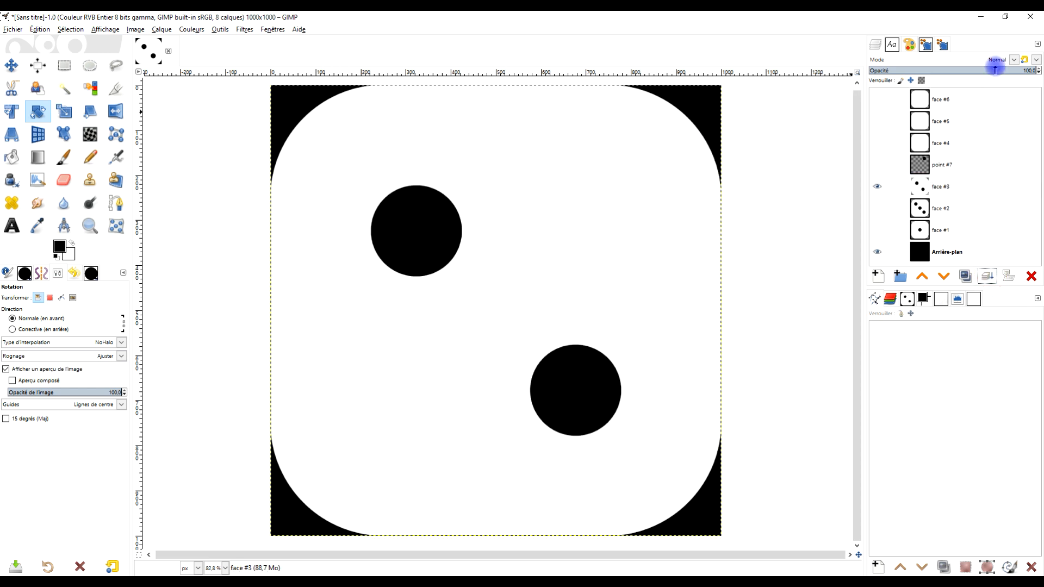
{"action": "left_click", "coordinate": [884, 191]}
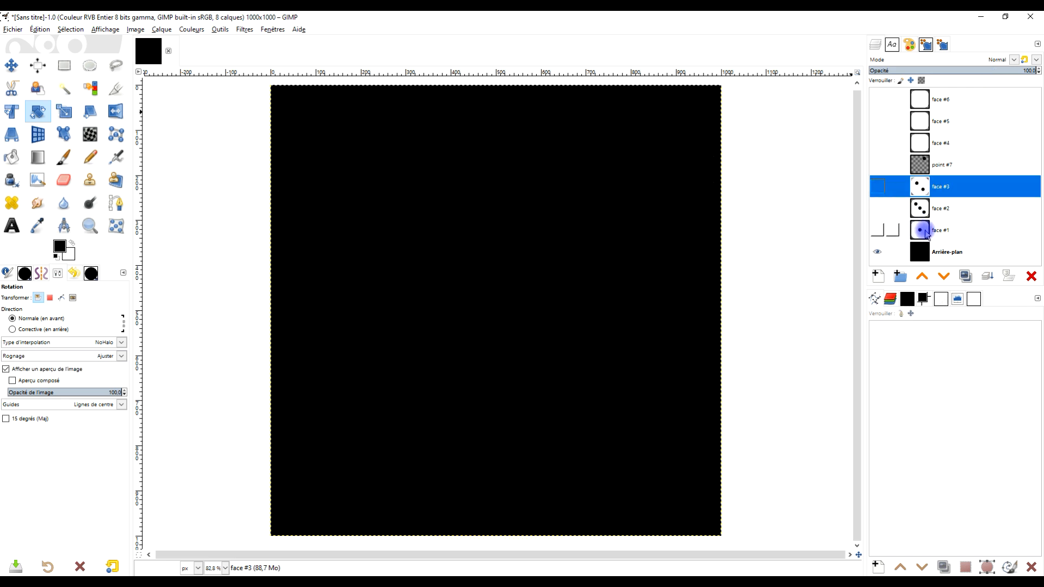
Raise the point #7 layer directly above face #4 and make both layers visible.
{"action": "left_click", "coordinate": [924, 165]}
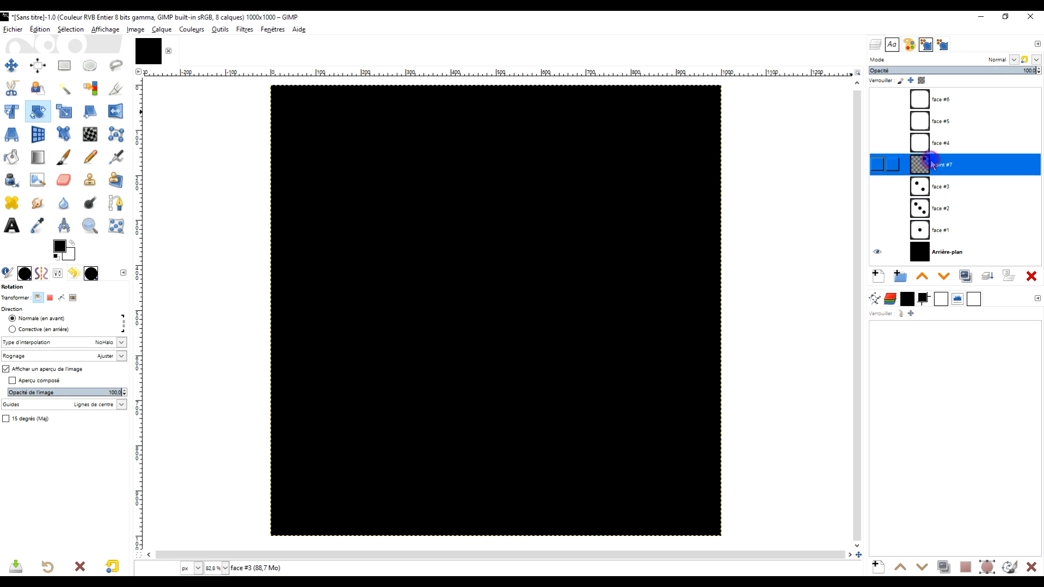
{"action": "left_click", "coordinate": [923, 277]}
{"action": "left_click", "coordinate": [894, 143]}
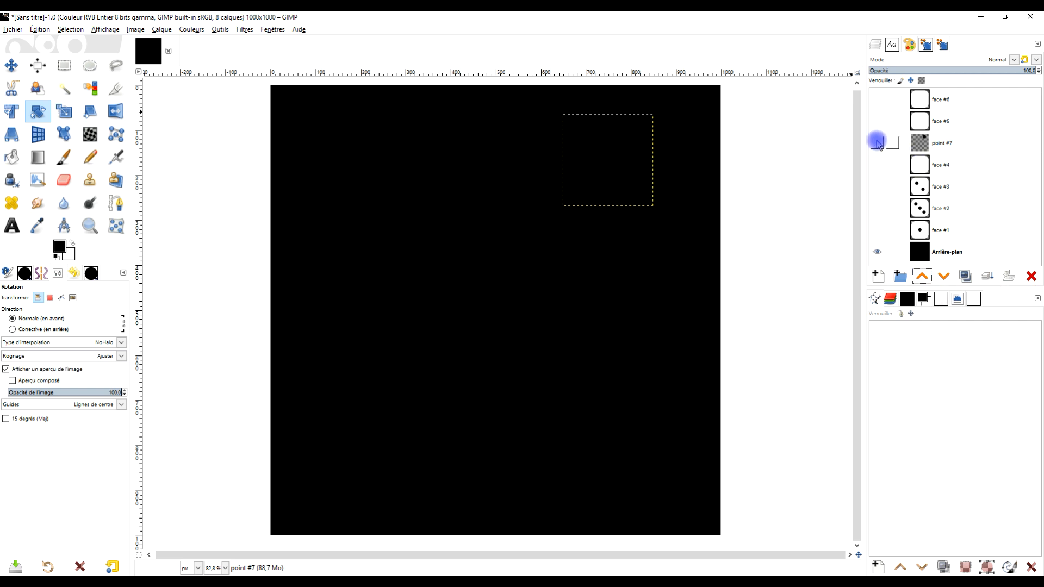
{"action": "left_click", "coordinate": [877, 143]}
{"action": "left_click", "coordinate": [877, 164]}
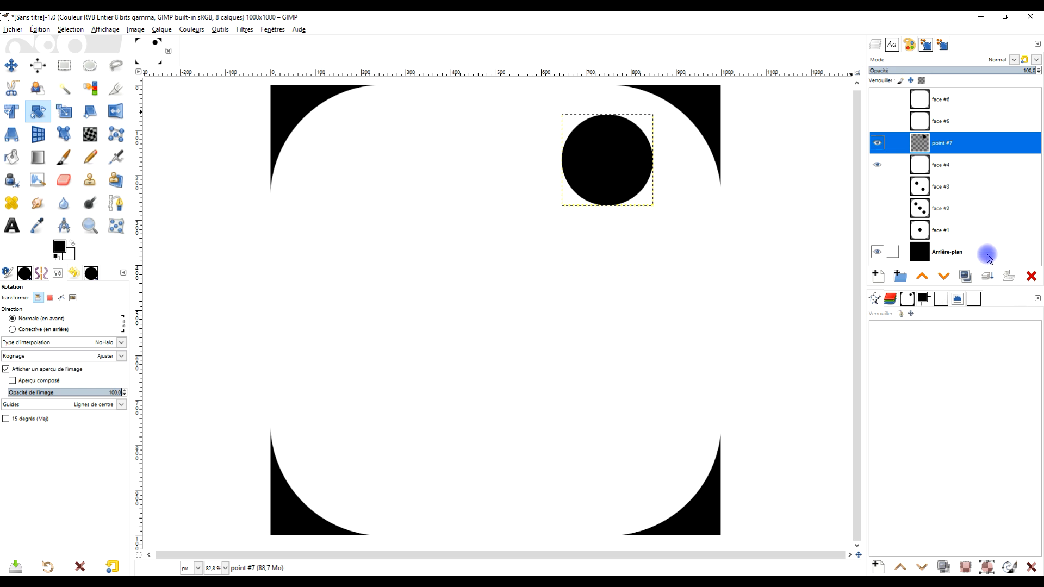
Duplicate the point #7 layer three times and hide the topmost copy, point #10.
{"action": "left_click", "coordinate": [970, 277]}
{"action": "left_click", "coordinate": [969, 278]}
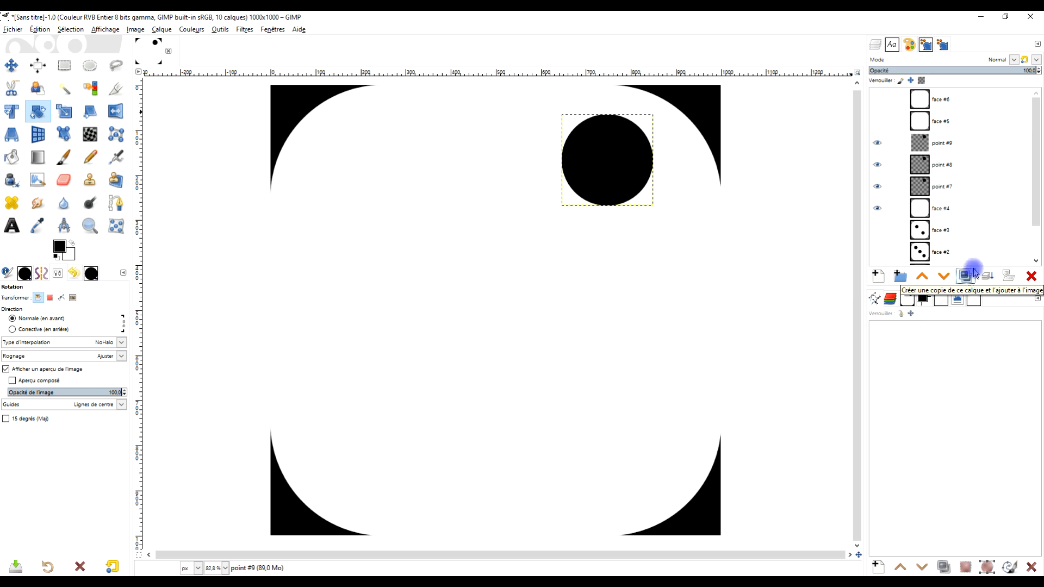
{"action": "left_click", "coordinate": [973, 270]}
{"action": "left_click", "coordinate": [876, 144]}
Distribute the point #7, point #8 and point #9 dots evenly in the vertical direction relative to the image.
{"action": "left_click", "coordinate": [944, 162]}
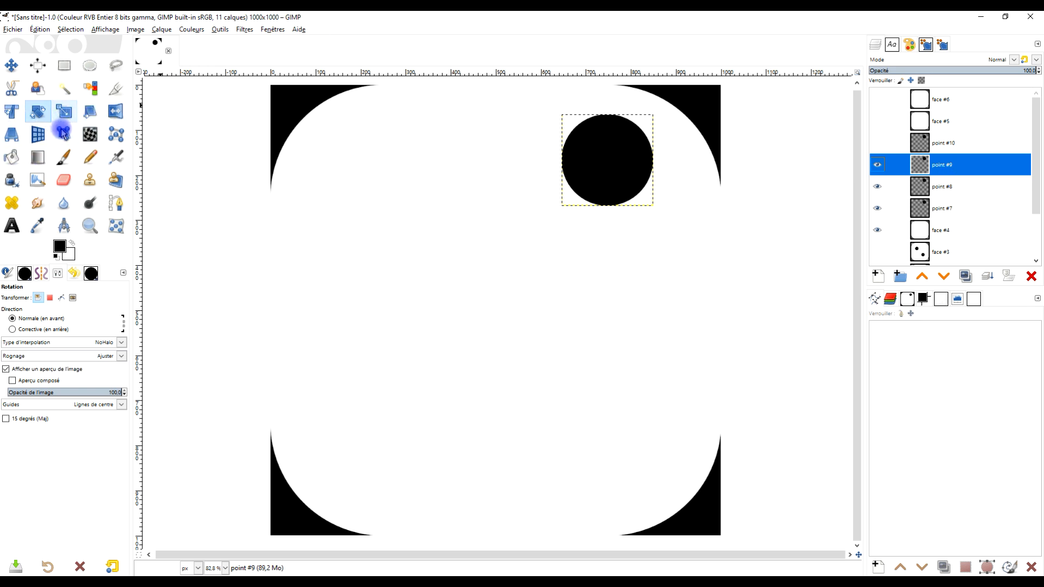
{"action": "left_click", "coordinate": [40, 69]}
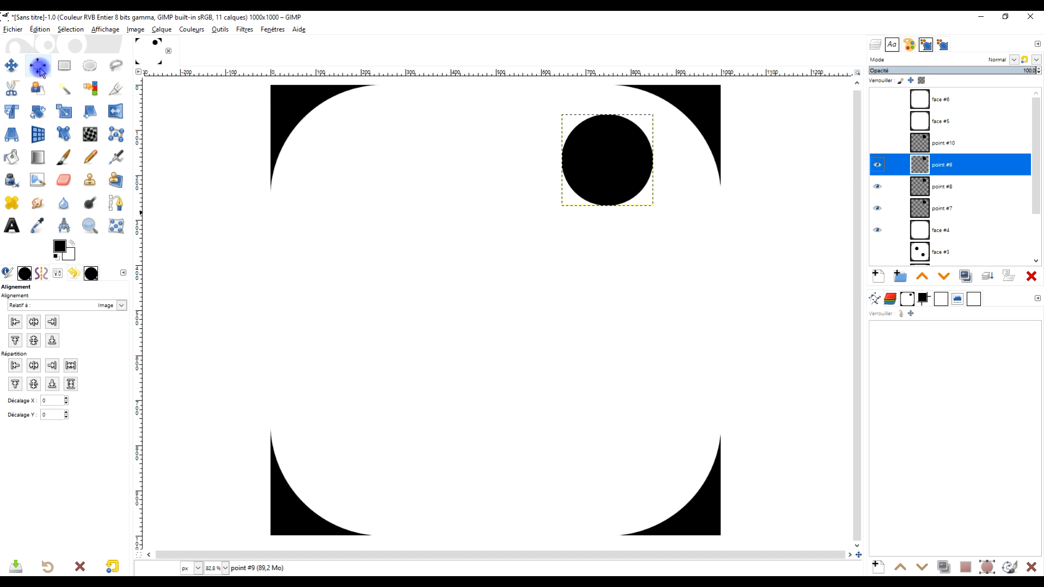
{"action": "left_click_drag", "start_coordinate": [552, 96], "coordinate": [701, 244]}
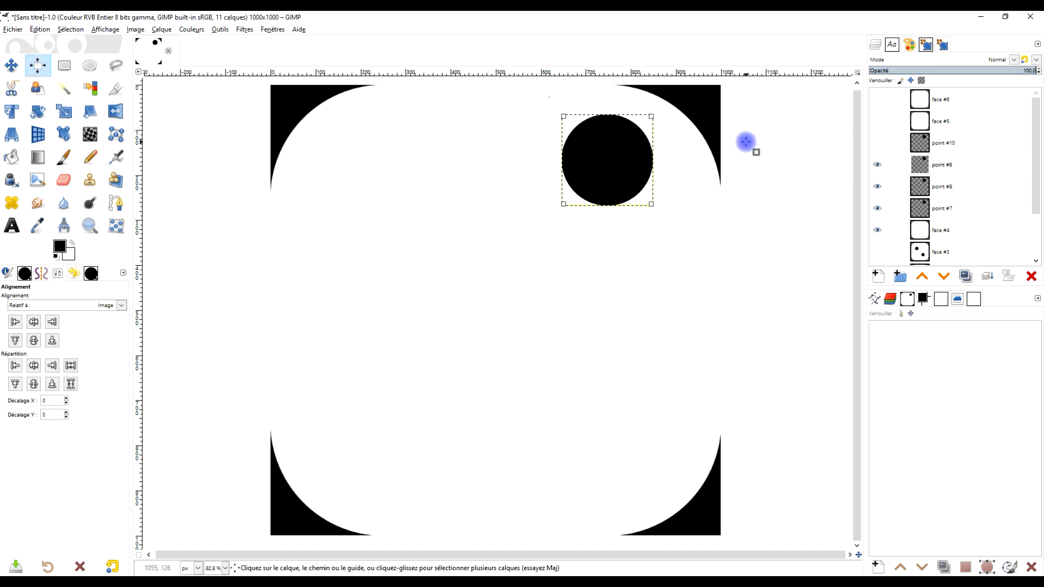
{"action": "left_click", "coordinate": [71, 384]}
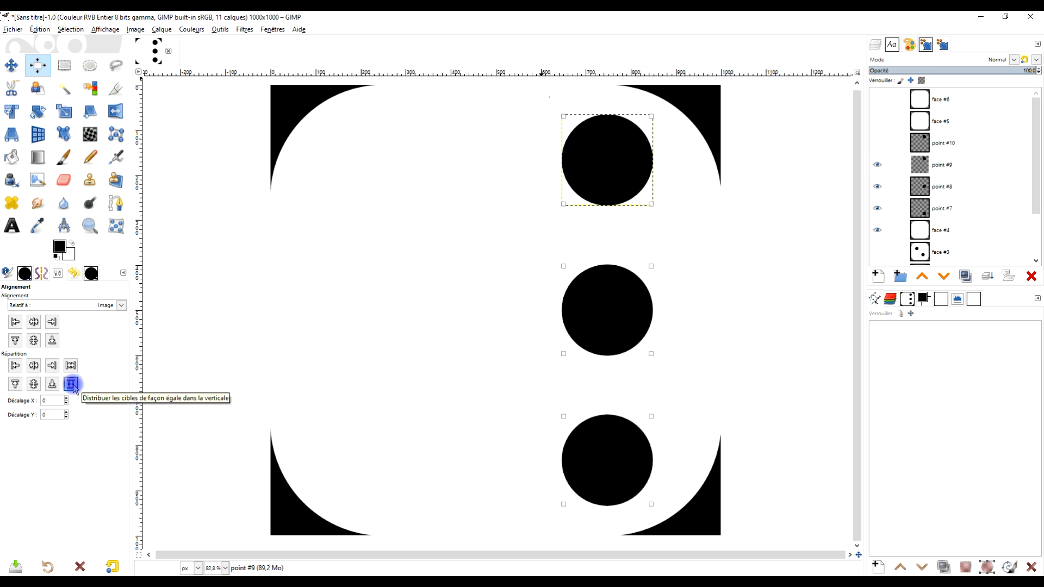
Merge point #9 and point #8 down into point #7 as one column of three dots.
{"action": "left_click", "coordinate": [962, 164]}
{"action": "left_click", "coordinate": [988, 277]}
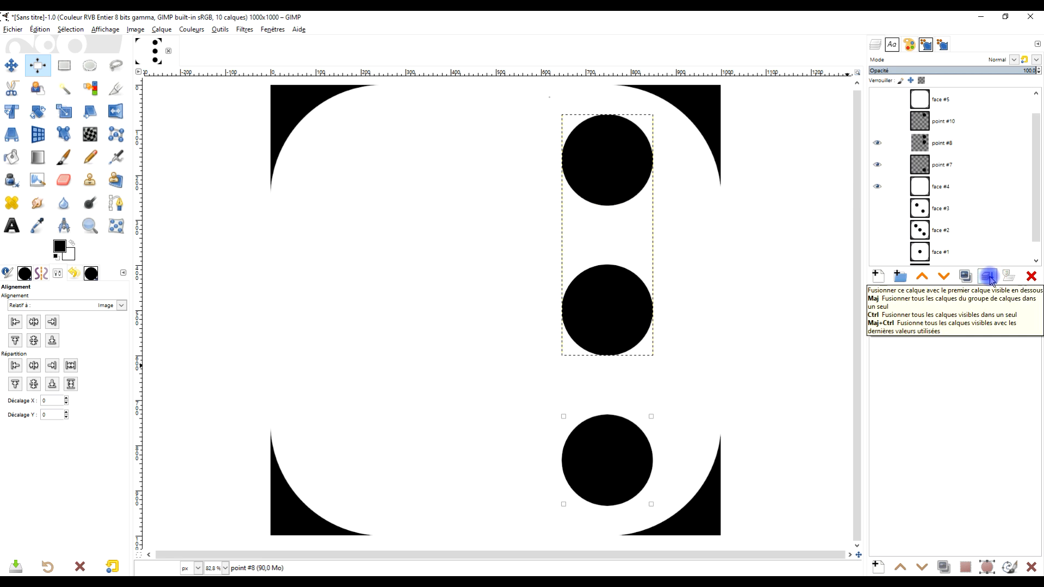
{"action": "left_click", "coordinate": [989, 276]}
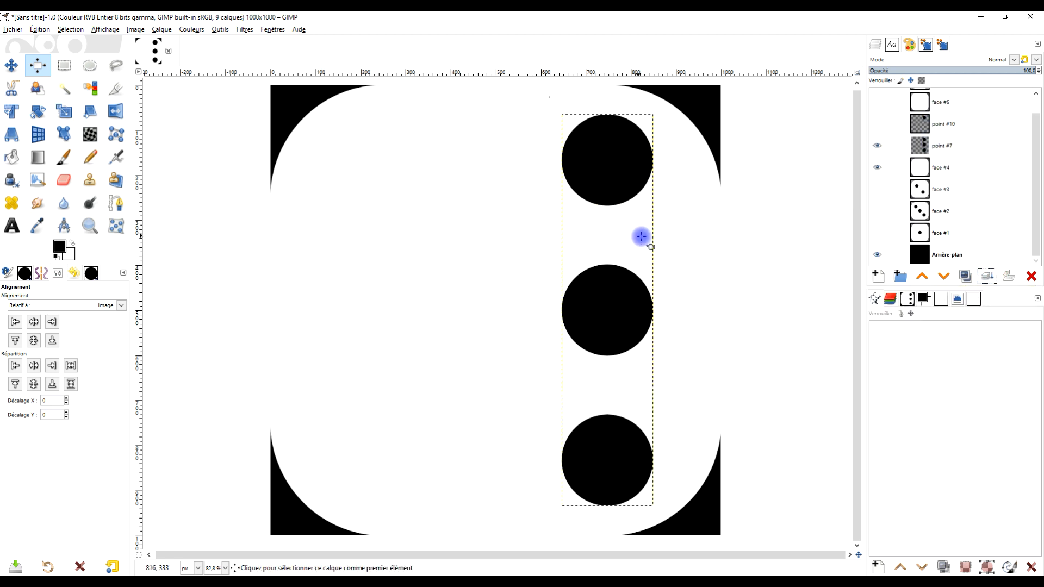
Duplicate the column of three dots and distribute the two columns evenly in the horizontal direction across the image.
{"action": "left_click", "coordinate": [965, 276]}
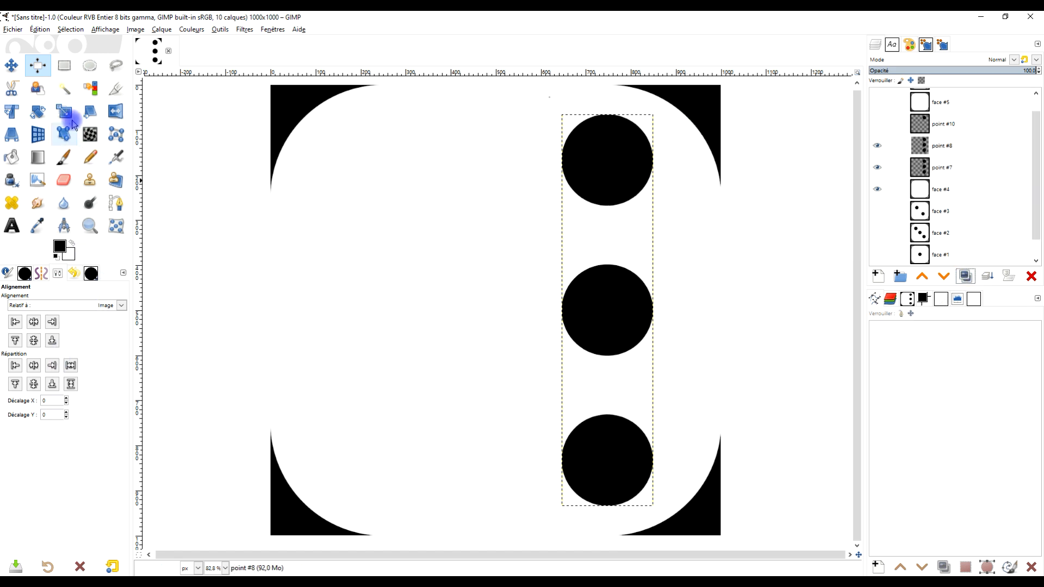
{"action": "left_click_drag", "start_coordinate": [556, 103], "coordinate": [677, 530]}
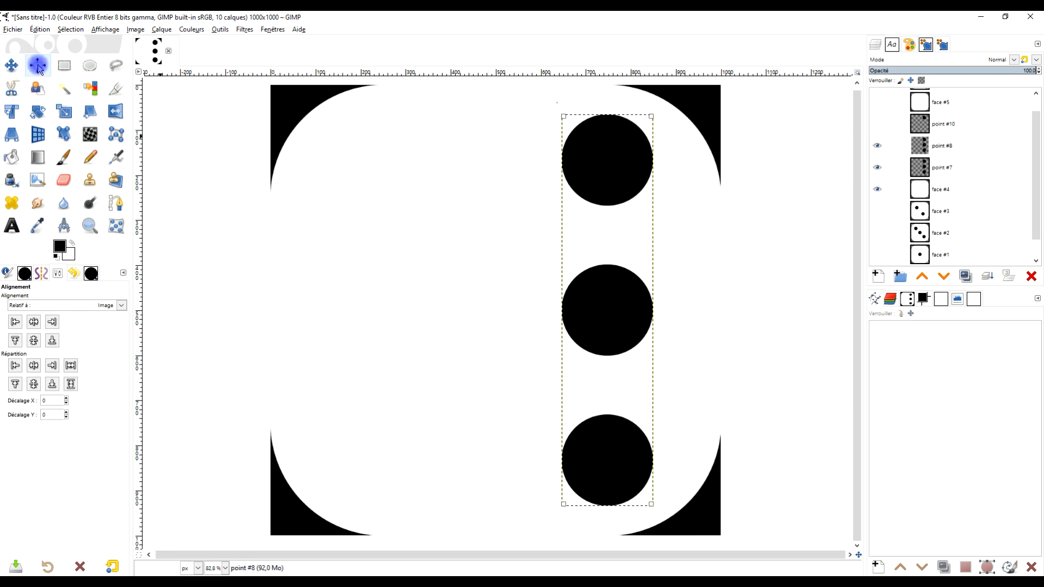
{"action": "left_click", "coordinate": [71, 383]}
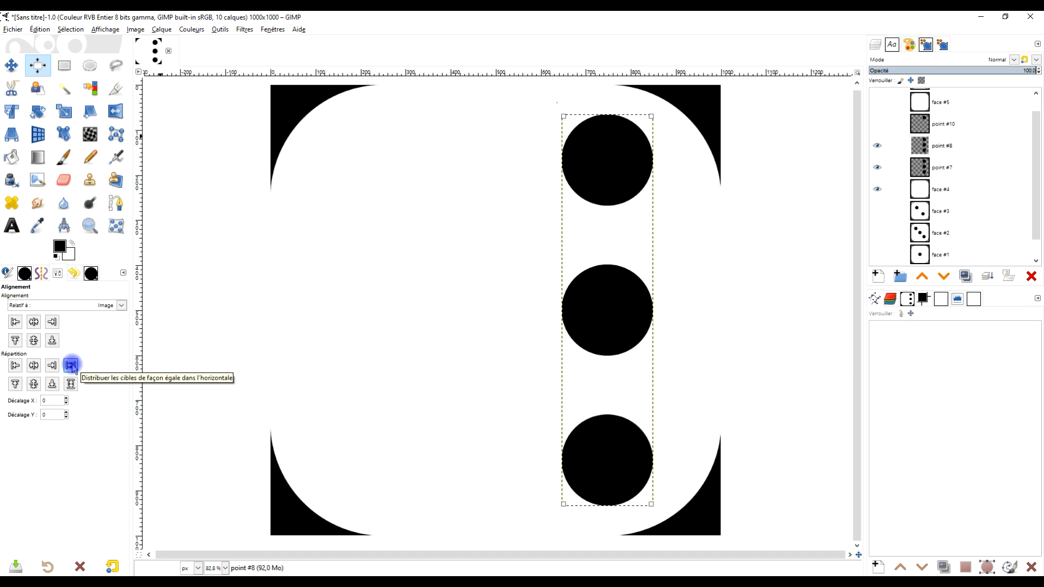
{"action": "left_click", "coordinate": [72, 368]}
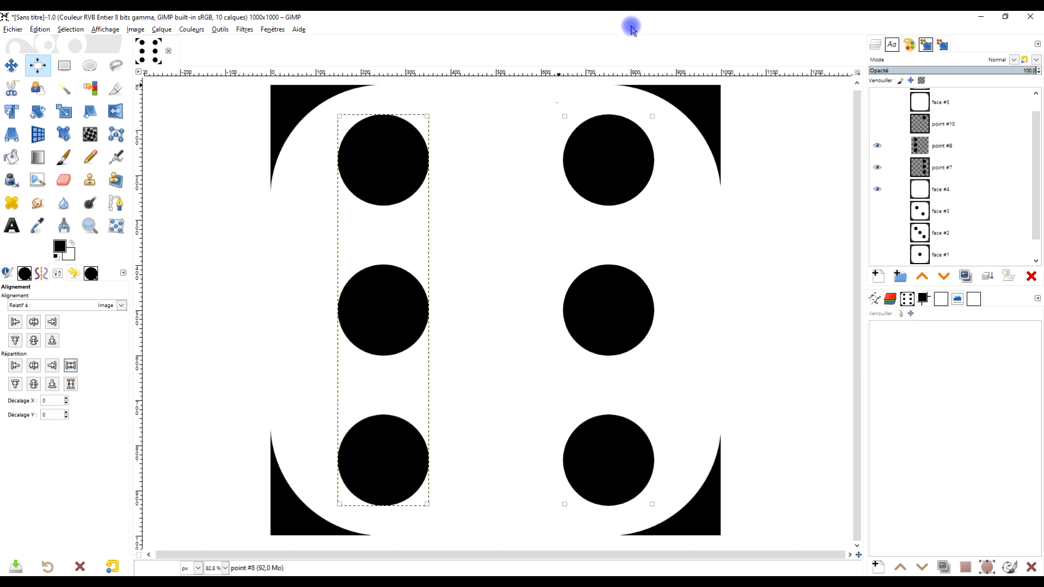
Merge both columns of dots down into face #4 and hide the finished face.
{"action": "left_click", "coordinate": [986, 276]}
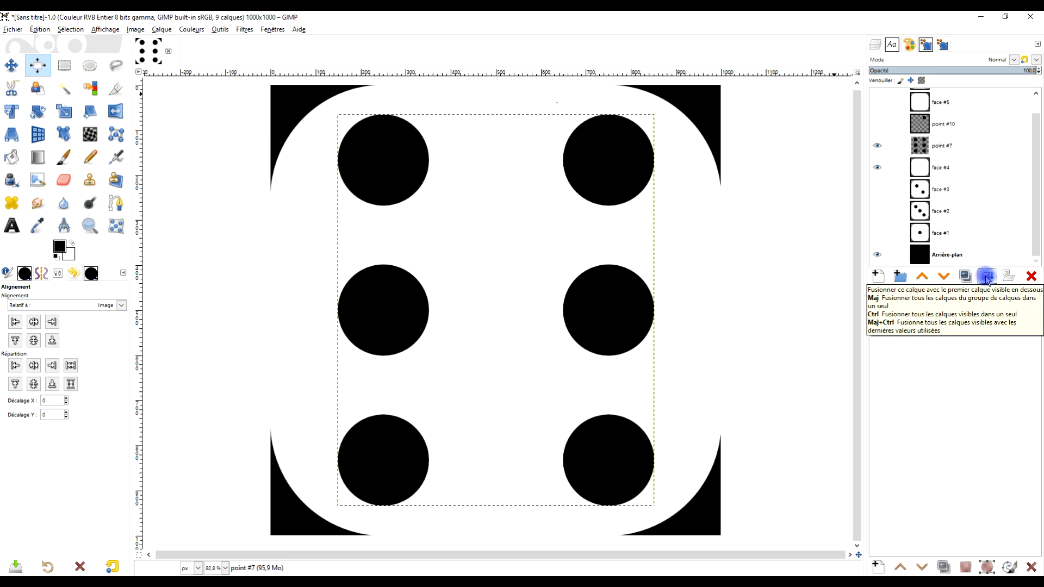
{"action": "left_click", "coordinate": [986, 276]}
{"action": "left_click", "coordinate": [878, 165]}
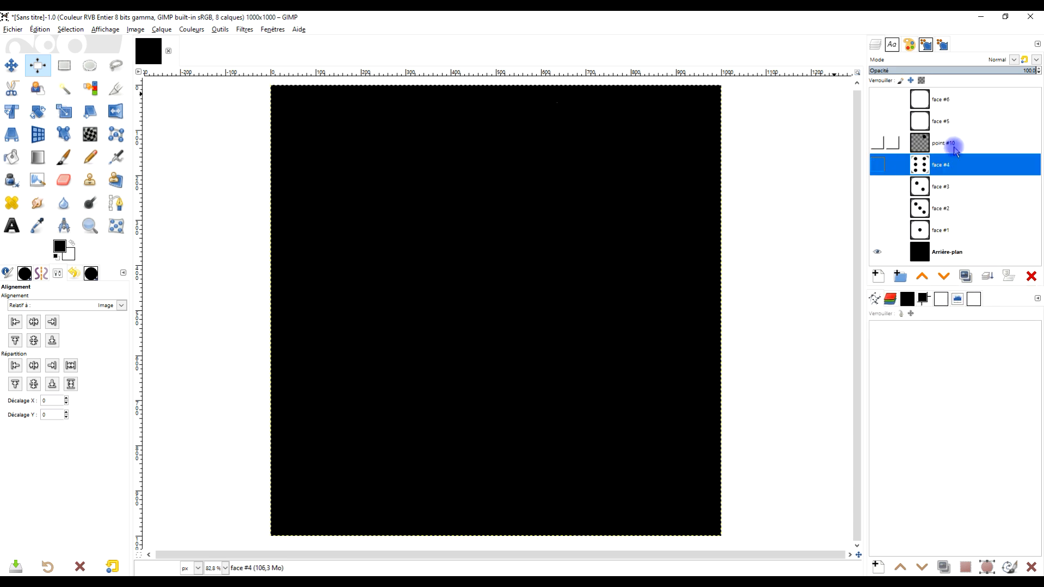
Raise the point #10 layer directly above face #5 and make both layers visible.
{"action": "left_click", "coordinate": [962, 144]}
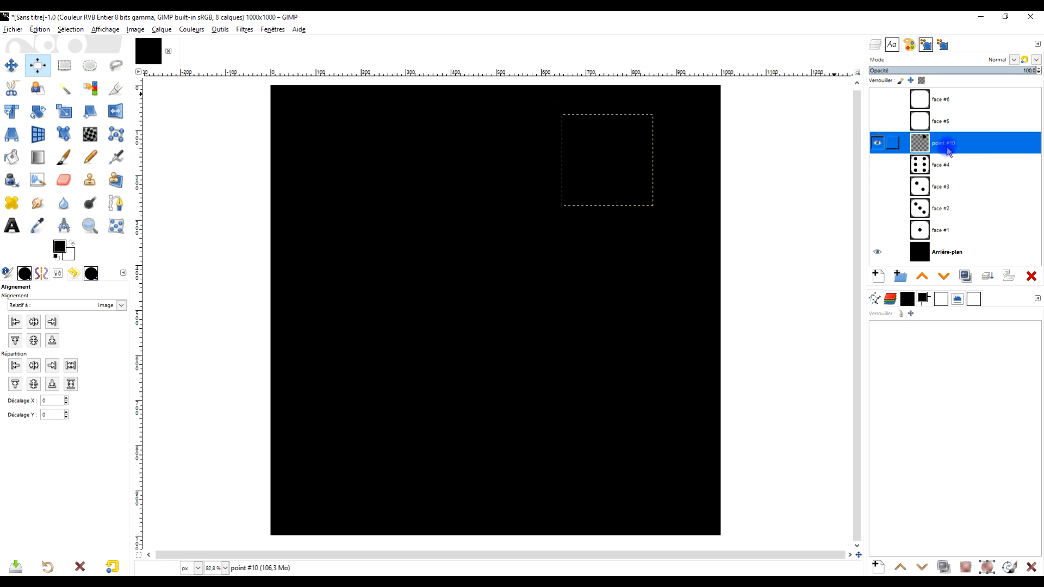
{"action": "left_click", "coordinate": [921, 276]}
{"action": "left_click", "coordinate": [877, 143]}
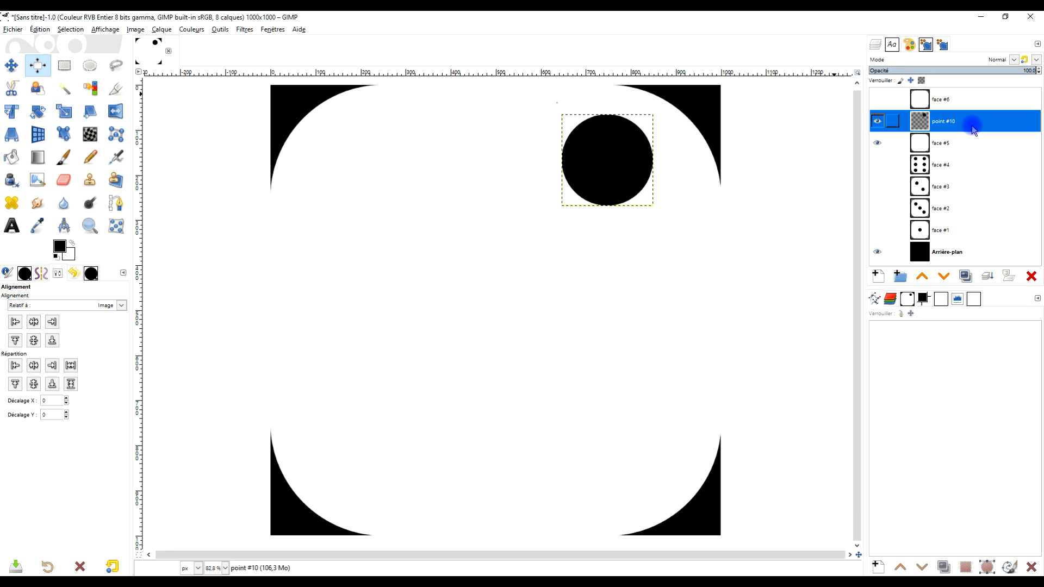
Duplicate the point #10 layer twice and hide the topmost copy, point #12.
{"action": "left_click", "coordinate": [964, 277]}
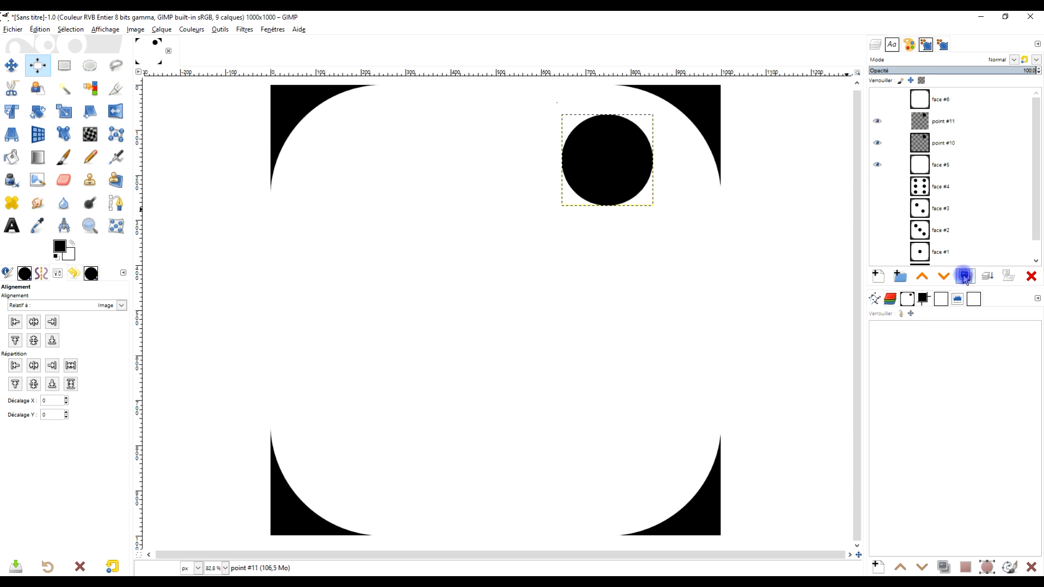
{"action": "left_click", "coordinate": [964, 277]}
{"action": "left_click", "coordinate": [881, 129]}
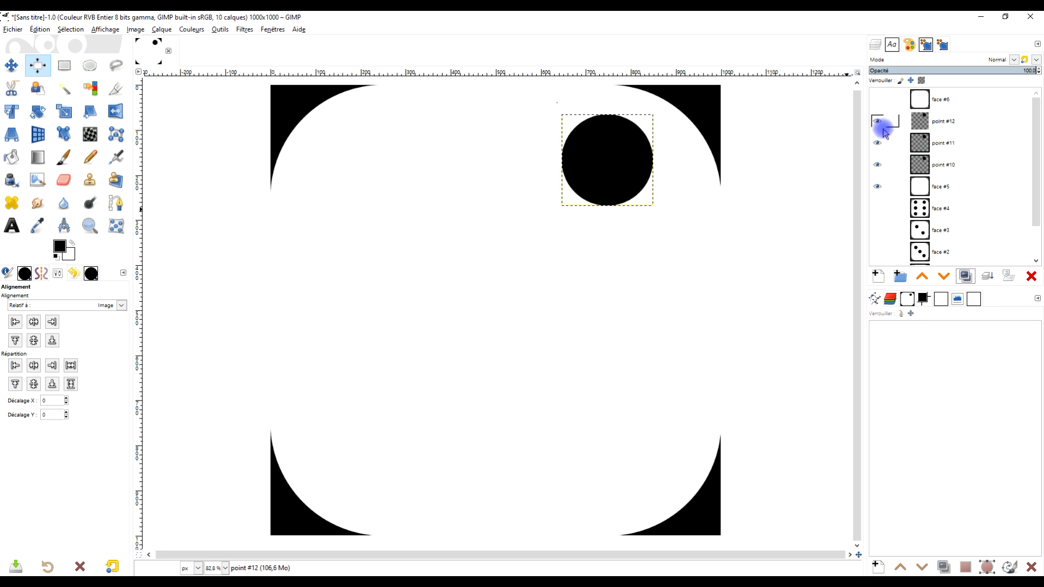
{"action": "left_click", "coordinate": [878, 143]}
Distribute the dots of point #10 and point #11 evenly in the vertical direction across the image and merge them into one layer.
{"action": "left_click", "coordinate": [945, 143]}
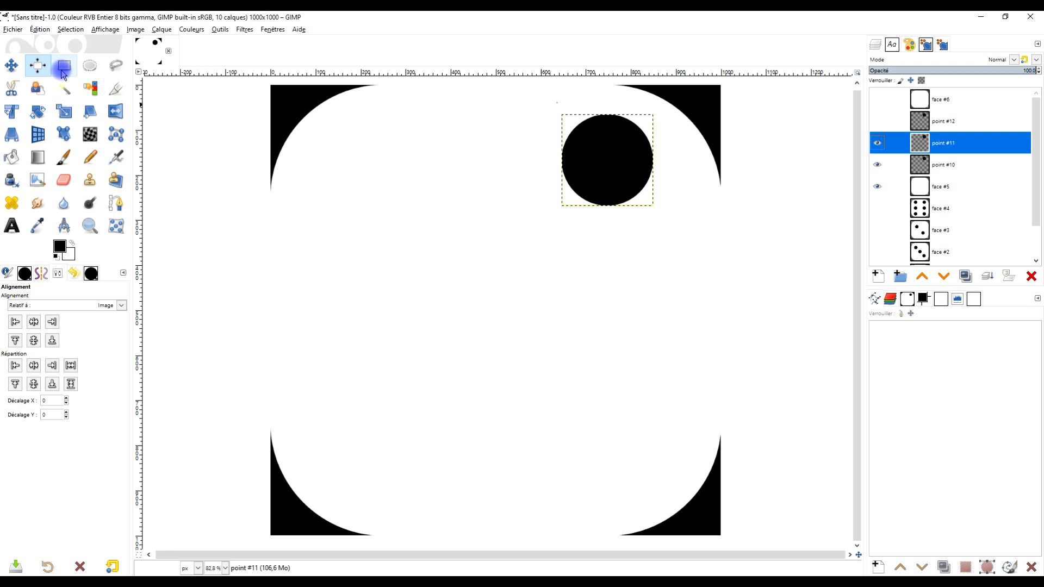
{"action": "left_click_drag", "start_coordinate": [551, 99], "coordinate": [683, 240]}
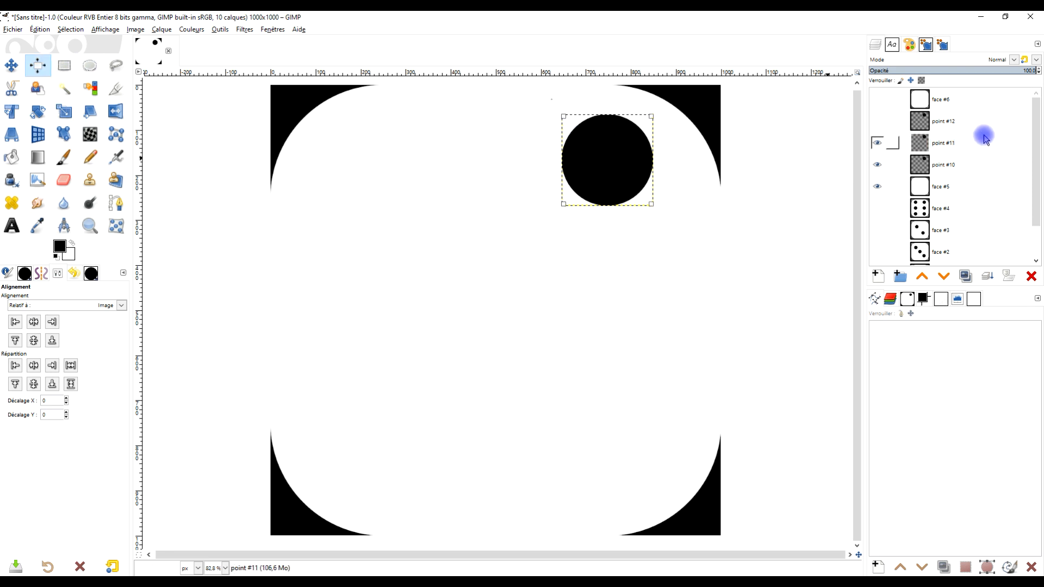
{"action": "left_click", "coordinate": [70, 387]}
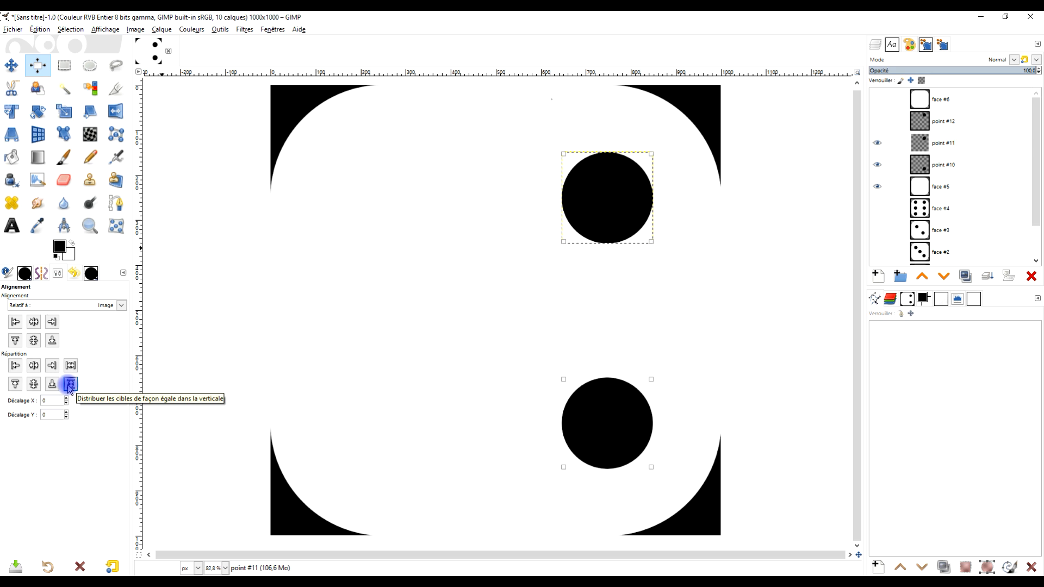
{"action": "left_click", "coordinate": [988, 277]}
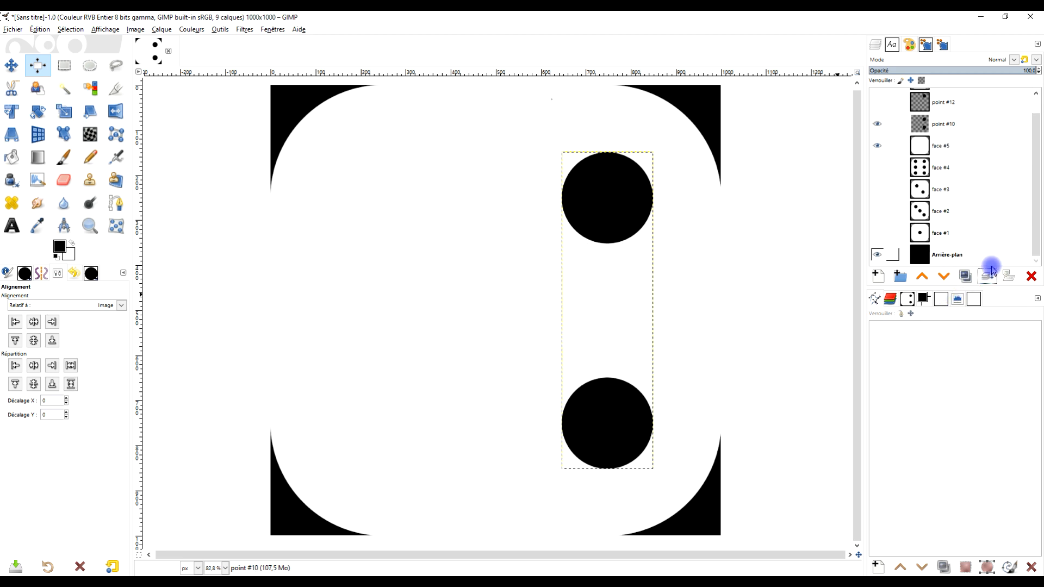
Duplicate the column of two dots and distribute both columns evenly in the horizontal direction across the image.
{"action": "left_click", "coordinate": [965, 276]}
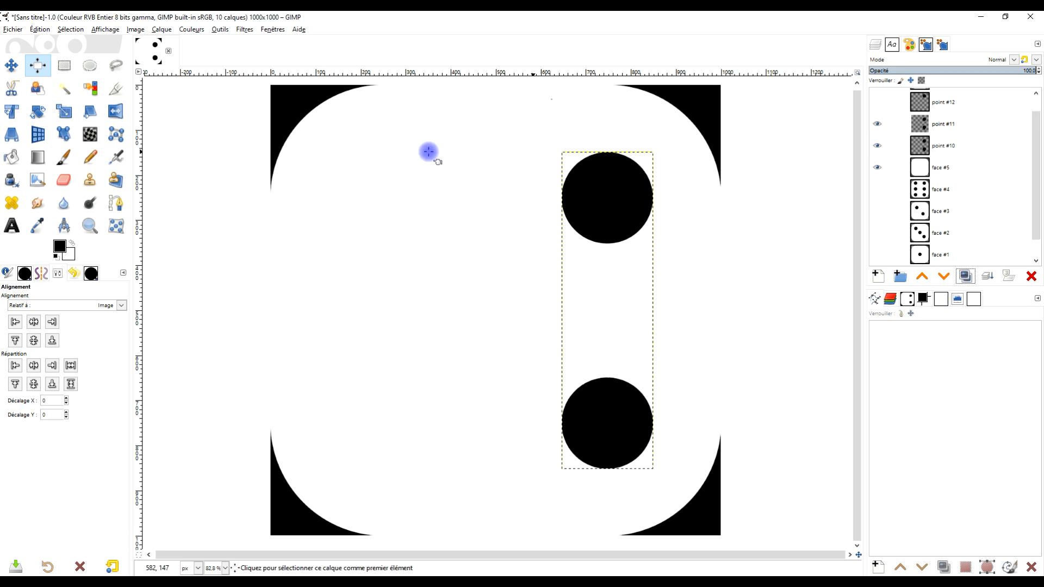
{"action": "left_click_drag", "start_coordinate": [540, 119], "coordinate": [676, 488]}
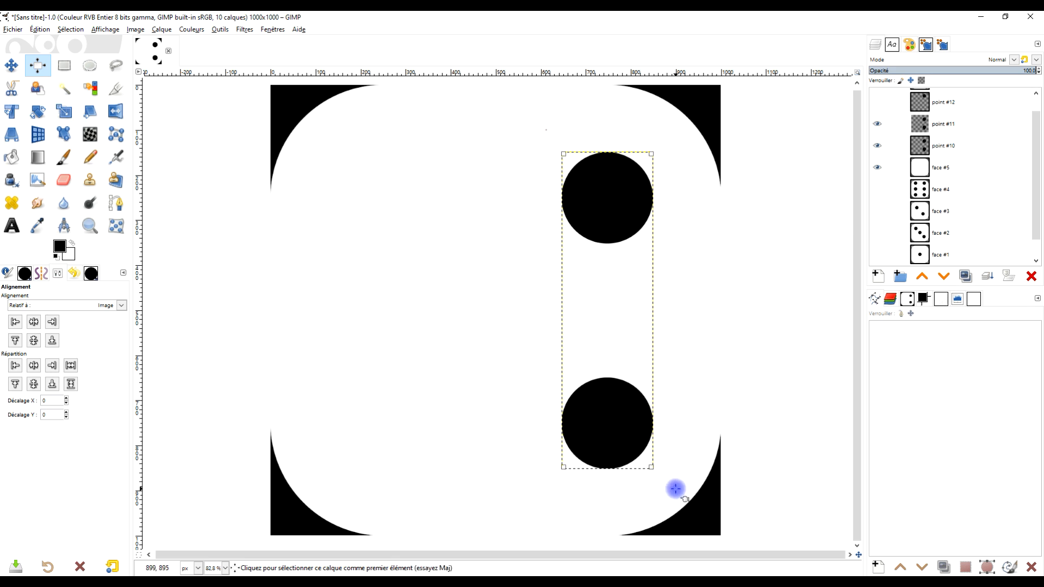
{"action": "left_click", "coordinate": [71, 366]}
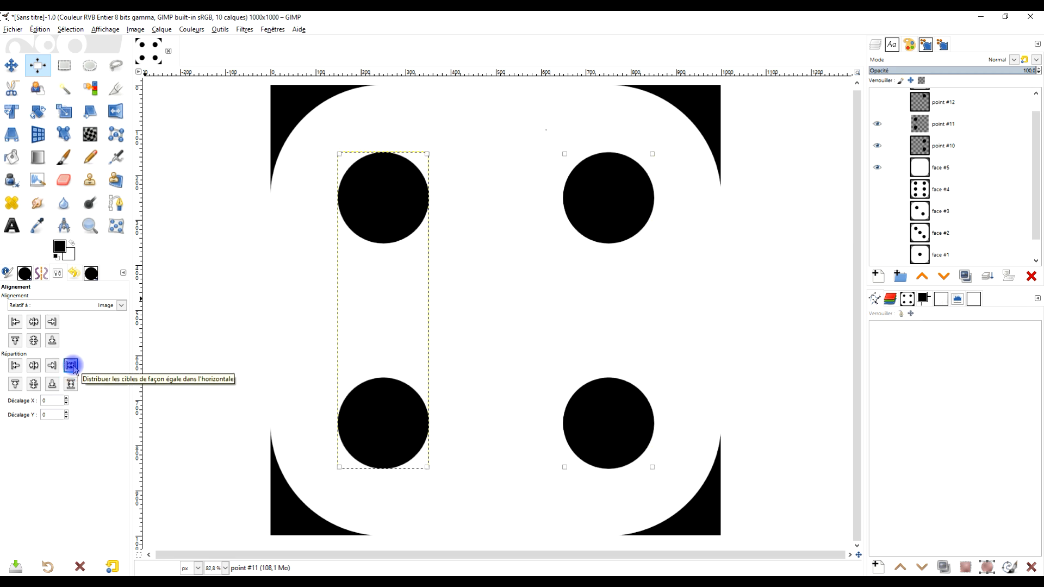
Merge both columns of dots down into face #5 and hide the finished face.
{"action": "left_click", "coordinate": [989, 278]}
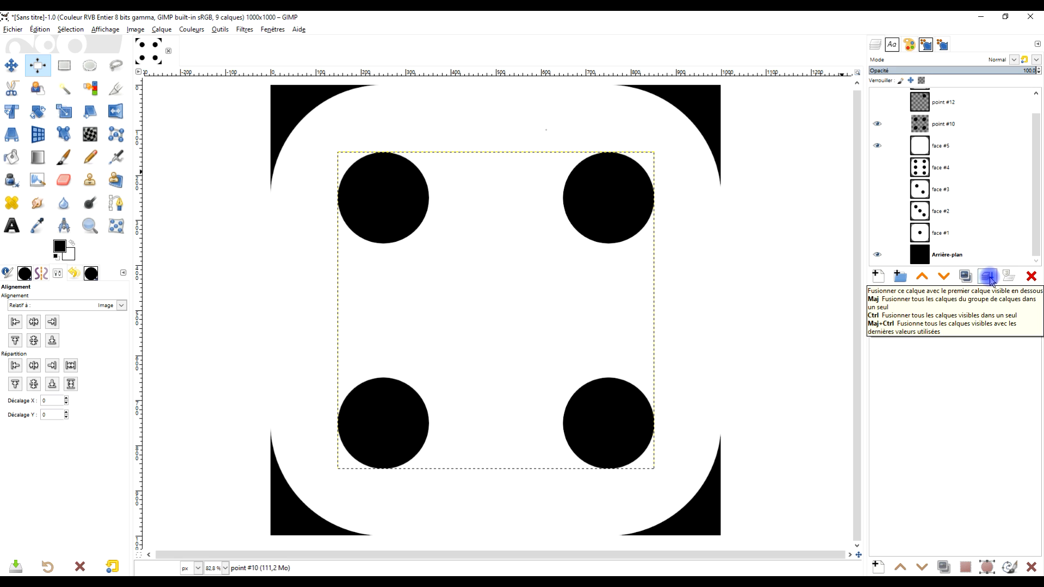
{"action": "left_click", "coordinate": [989, 277]}
{"action": "left_click", "coordinate": [878, 144]}
{"action": "left_click", "coordinate": [880, 143]}
Make the point #12 and face #6 layers visible and raise point #12 above face #6.
{"action": "left_click_drag", "start_coordinate": [879, 120], "coordinate": [877, 99]}
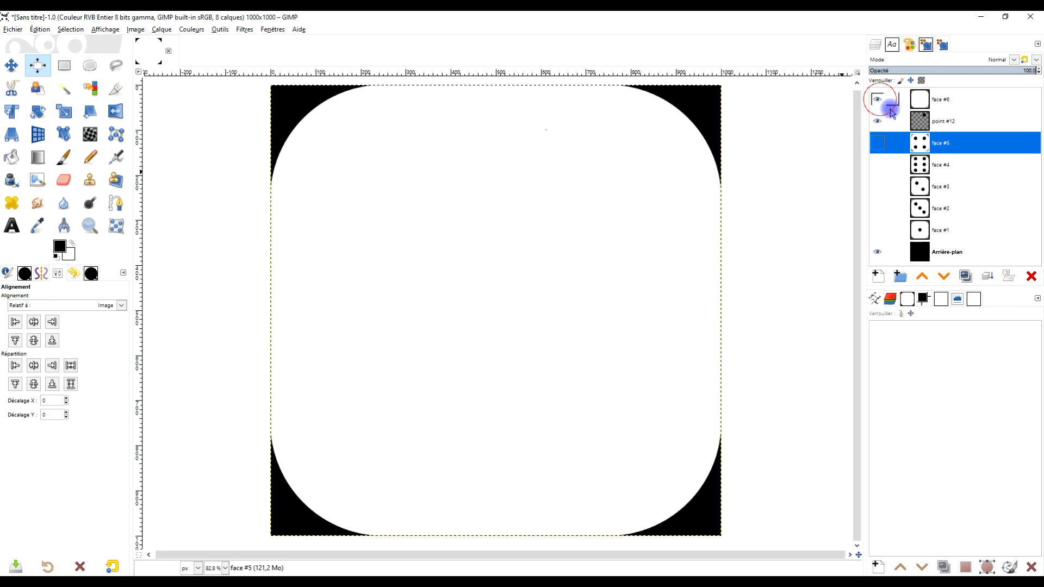
{"action": "left_click", "coordinate": [950, 123]}
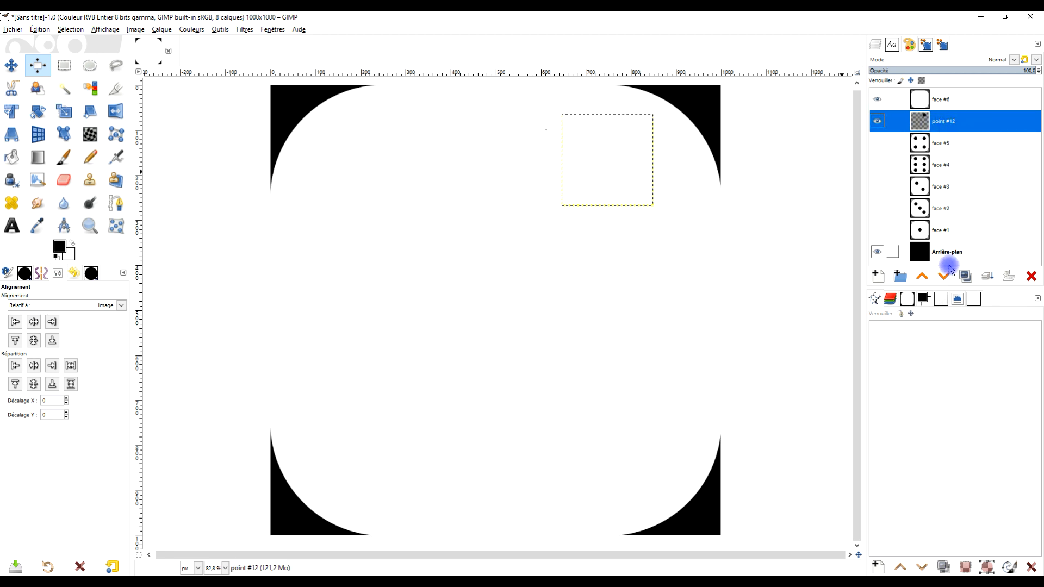
{"action": "left_click", "coordinate": [921, 276]}
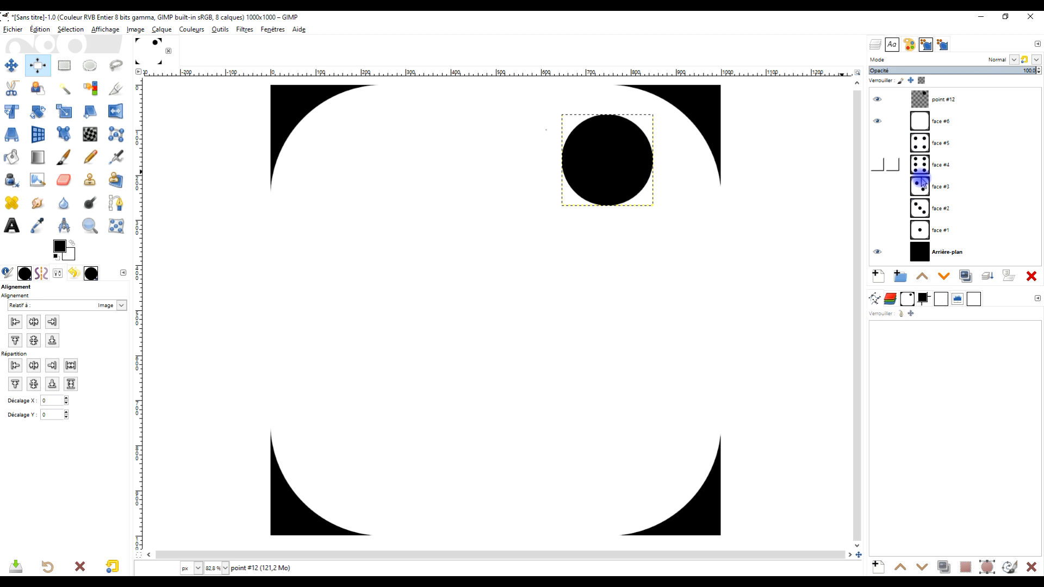
Delete the point #12 and blank face #6 layers and replace them with a visible duplicate of the four-dot face #5.
{"action": "left_click", "coordinate": [1033, 277]}
{"action": "left_click", "coordinate": [1033, 278]}
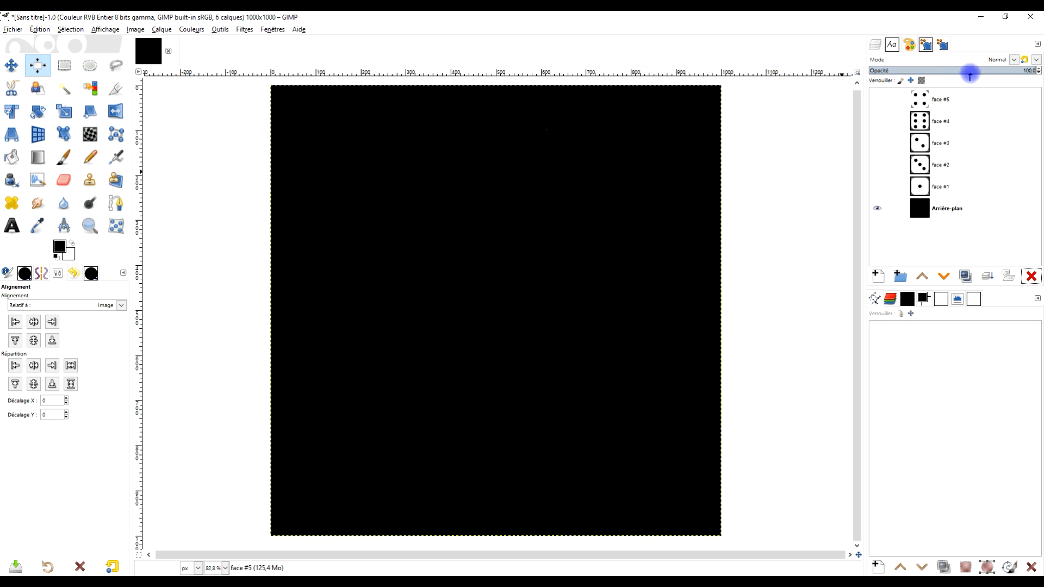
{"action": "left_click", "coordinate": [874, 100]}
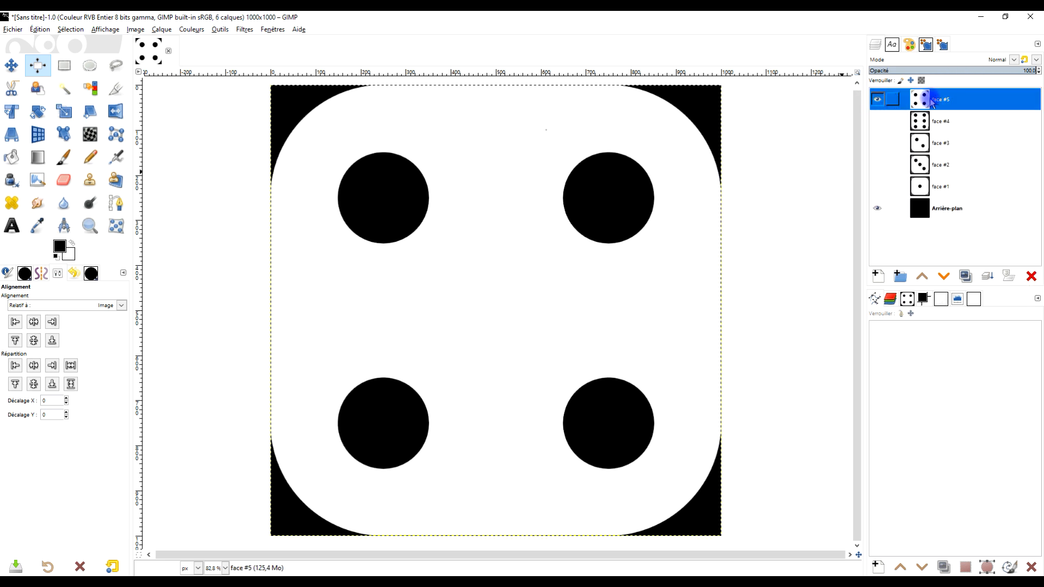
{"action": "left_click", "coordinate": [966, 277]}
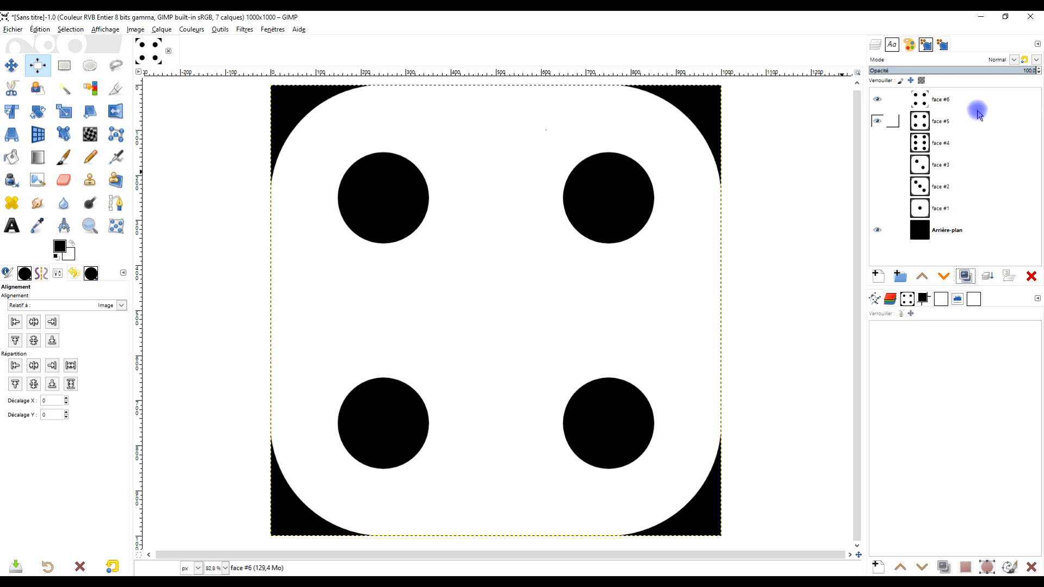
Duplicate the one-dot face #1 and move the copy to the top of the layer stack.
{"action": "left_click", "coordinate": [954, 208]}
{"action": "left_click", "coordinate": [966, 276]}
{"action": "left_click_drag", "start_coordinate": [935, 206], "coordinate": [949, 99]}
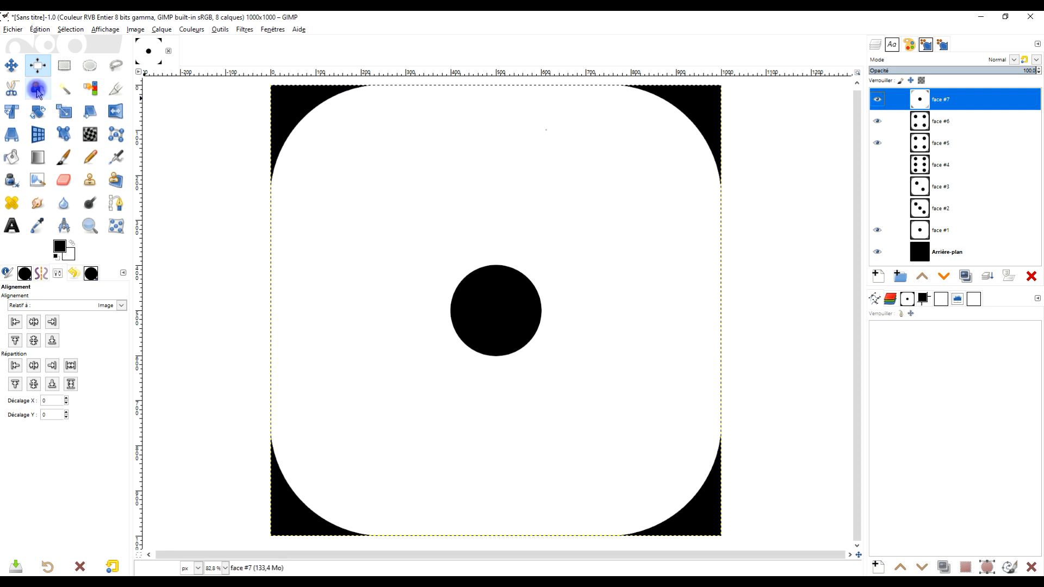
Isolate the centre dot on the face #7 layer by erasing everything outside a rectangular selection of about 265 x 266 px around it.
{"action": "left_click", "coordinate": [63, 68]}
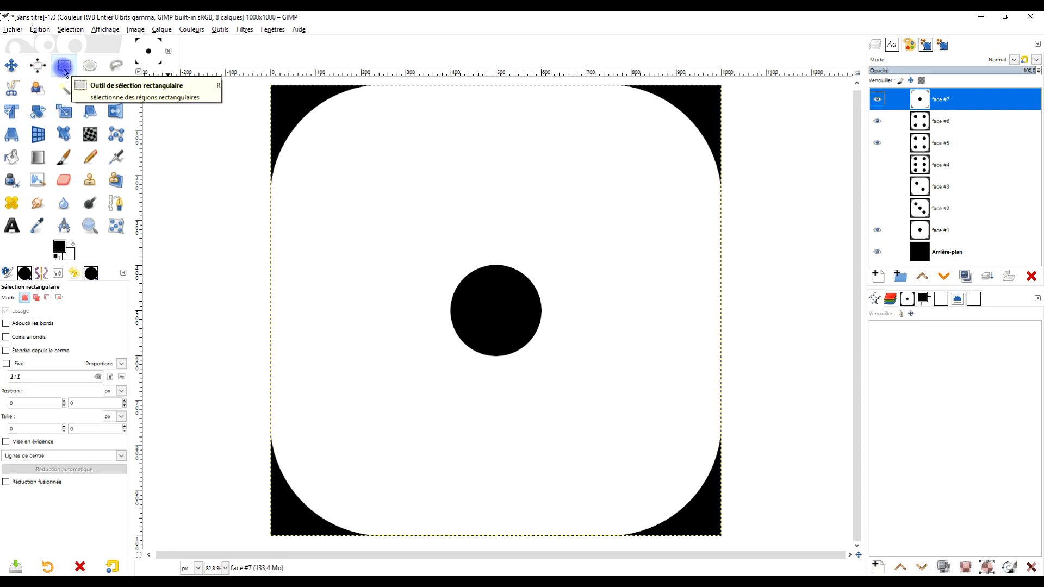
{"action": "left_click_drag", "start_coordinate": [439, 251], "coordinate": [557, 370]}
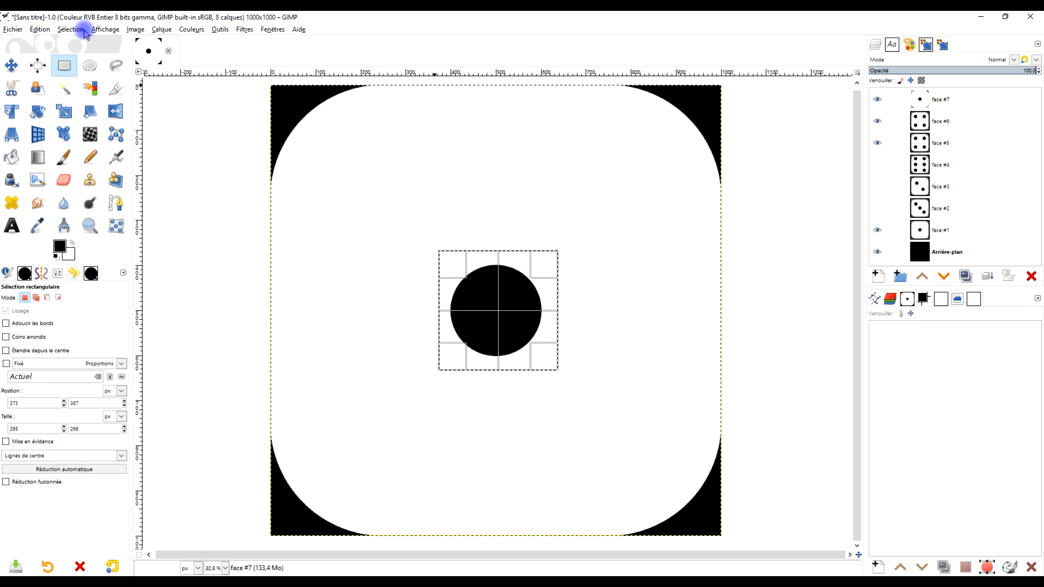
{"action": "left_click", "coordinate": [71, 29]}
{"action": "left_click", "coordinate": [101, 65]}
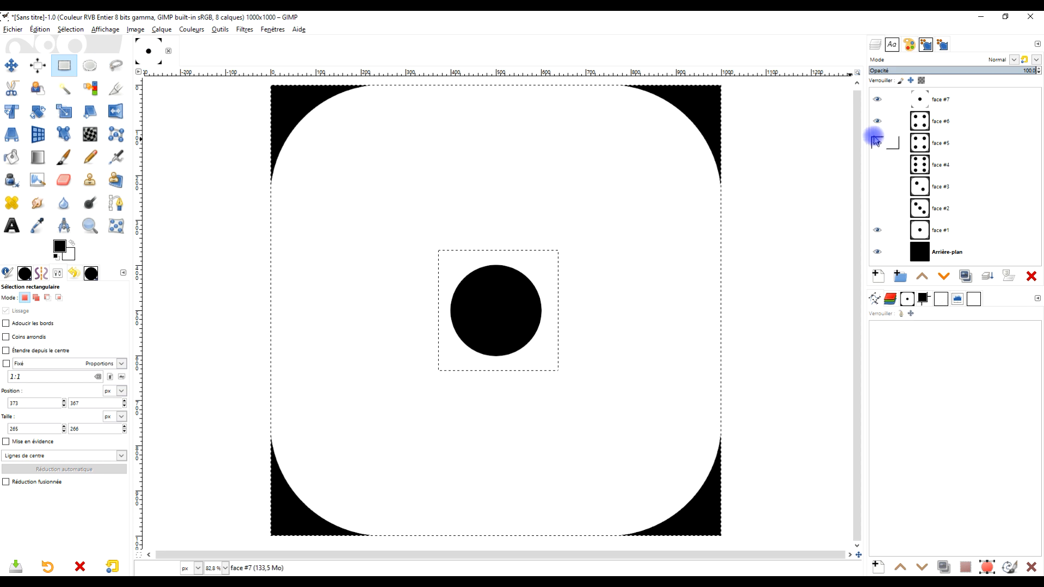
{"action": "left_click", "coordinate": [44, 27]}
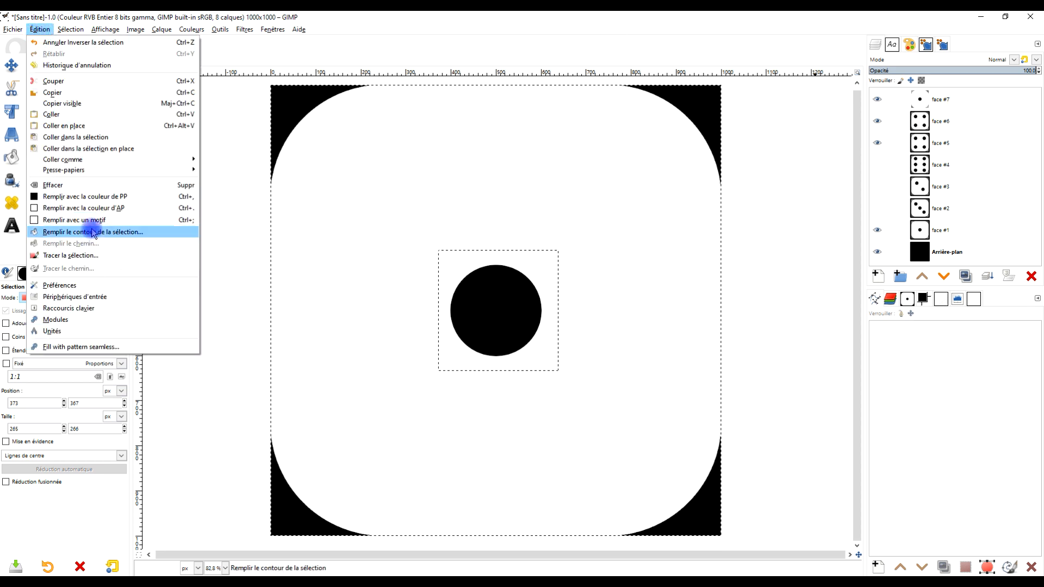
{"action": "left_click", "coordinate": [89, 185]}
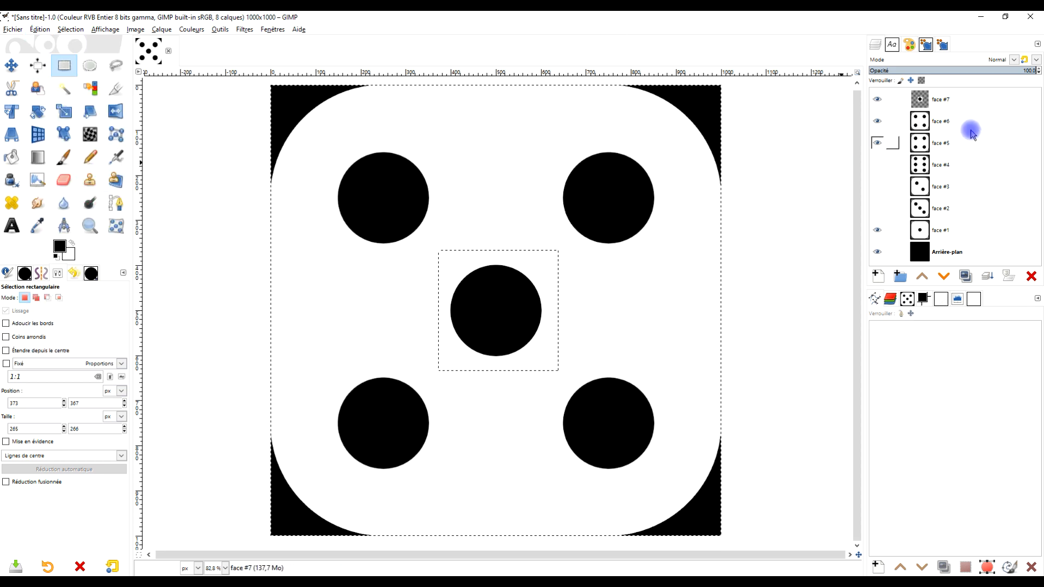
Merge the centre dot down into face #6 and make the face #4, face #3 and face #2 layers visible.
{"action": "left_click", "coordinate": [966, 101]}
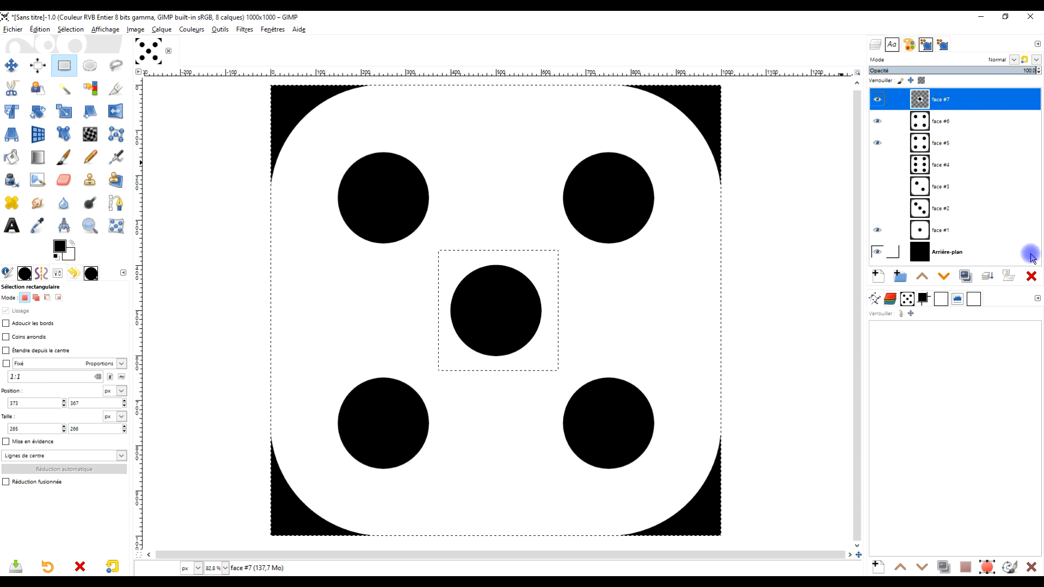
{"action": "left_click", "coordinate": [987, 277]}
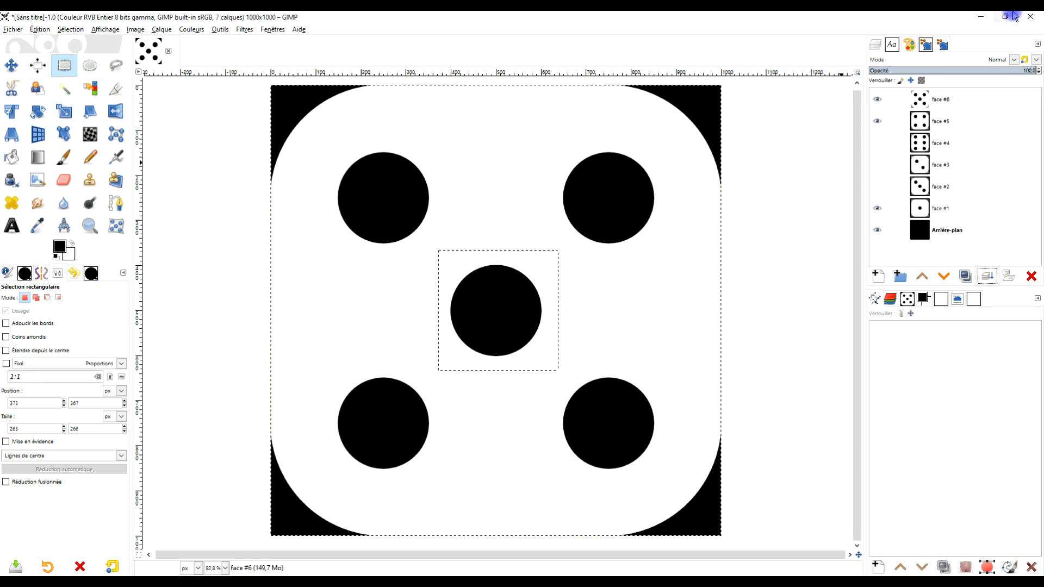
{"action": "left_click", "coordinate": [877, 142]}
{"action": "left_click", "coordinate": [877, 164]}
{"action": "left_click", "coordinate": [877, 186]}
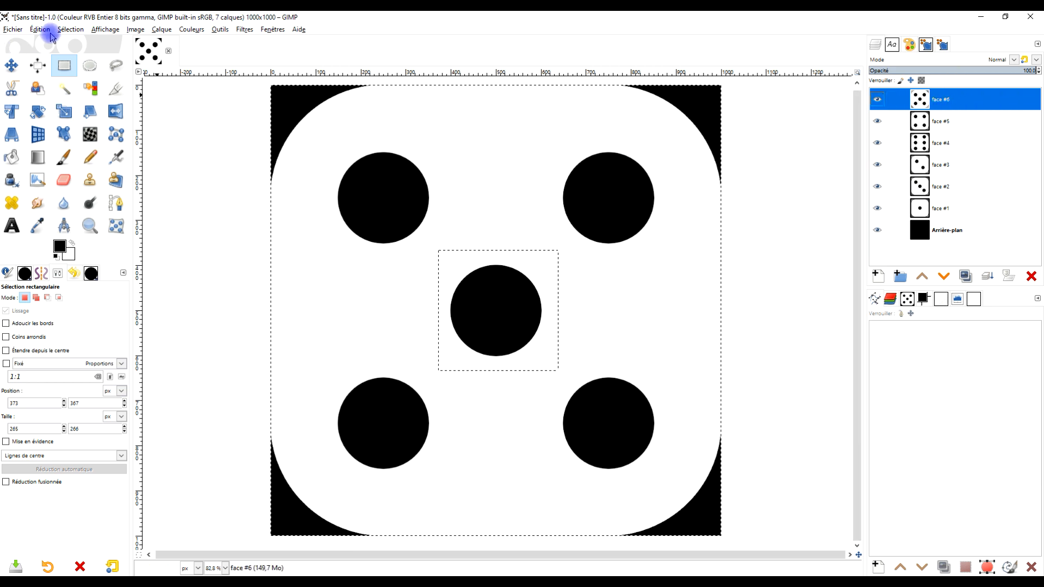
Clear the selection and start the Map Object filter (Plaquer sur un objet) with the preview grid off and live preview updating on.
{"action": "left_click", "coordinate": [71, 30]}
{"action": "left_click", "coordinate": [80, 54]}
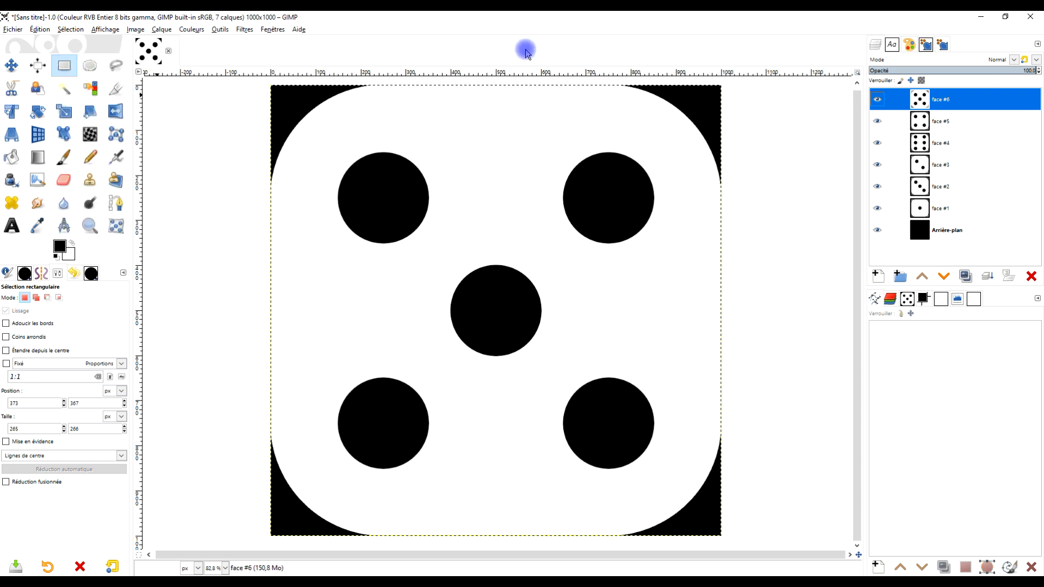
{"action": "left_click", "coordinate": [242, 30]}
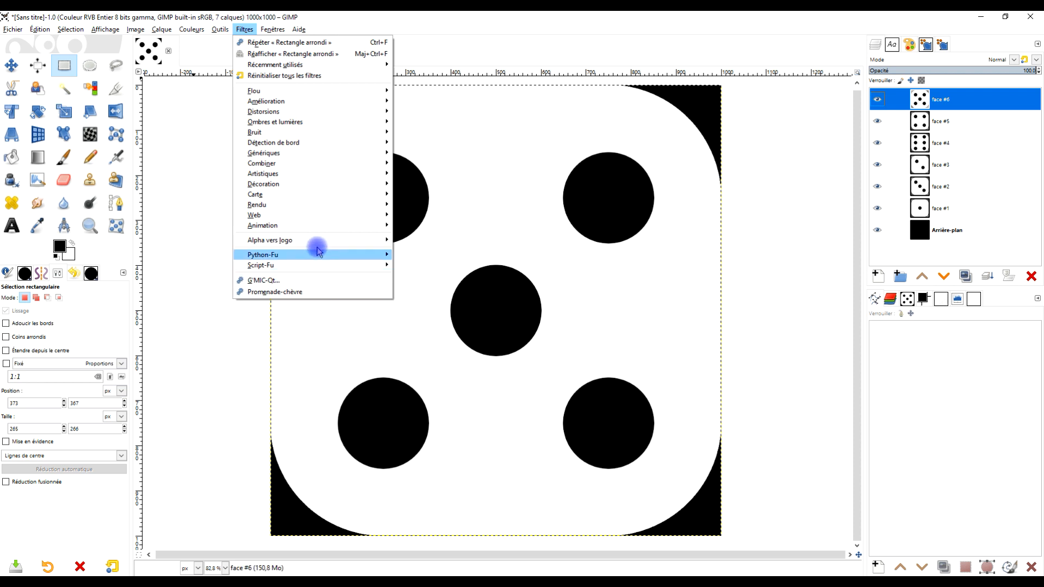
{"action": "mouse_move", "coordinate": [321, 195]}
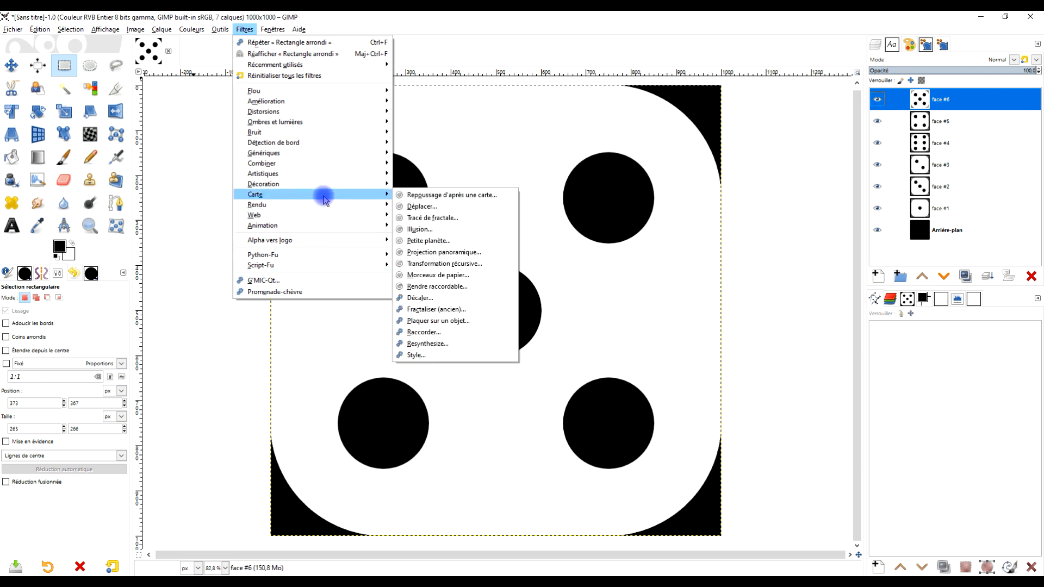
{"action": "left_click", "coordinate": [464, 322]}
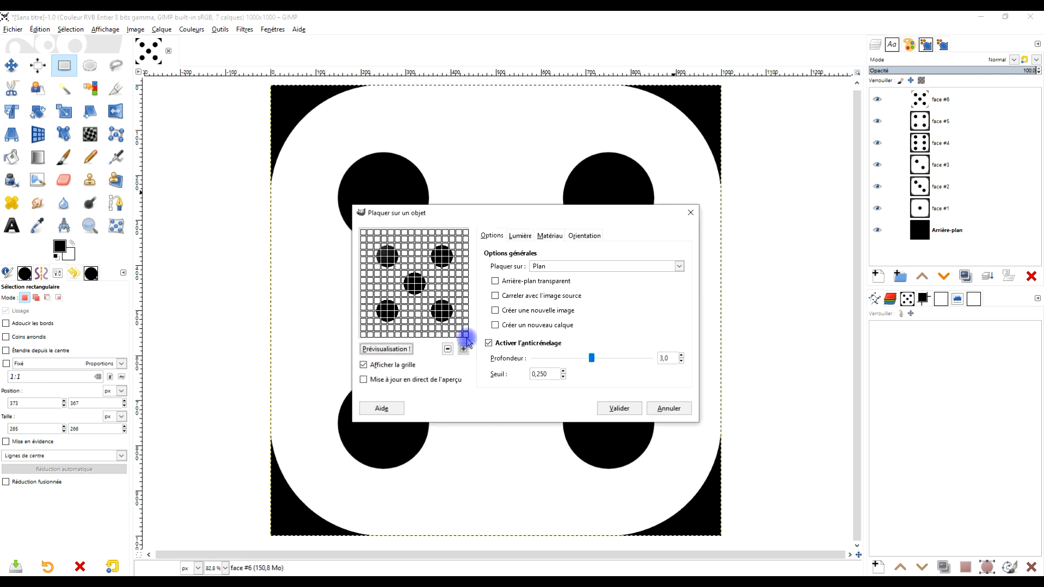
{"action": "left_click", "coordinate": [369, 365]}
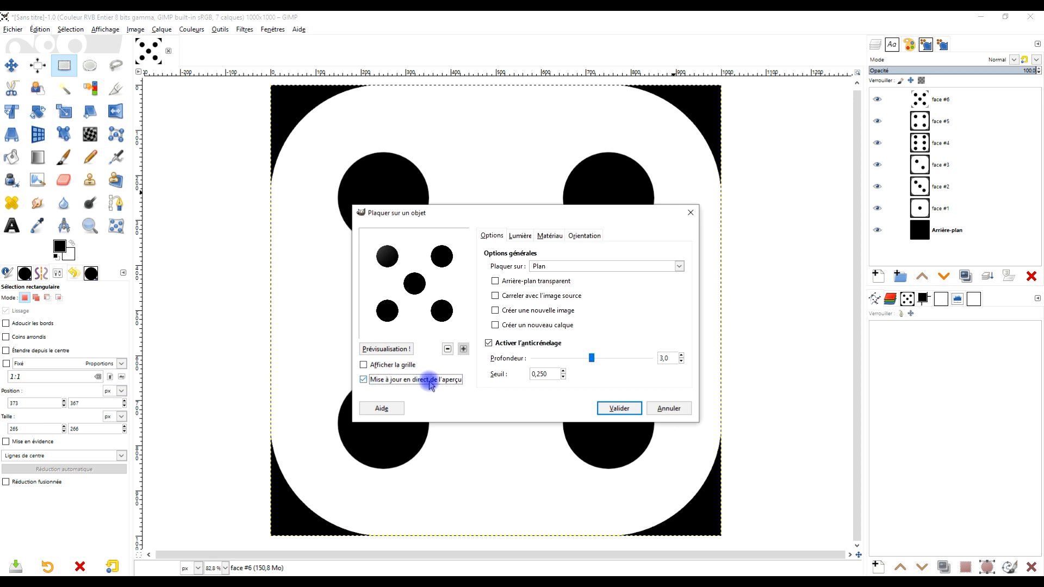
Set the mapping object to the box (Parallélépipède rectangle) and enable the transparent background.
{"action": "left_click", "coordinate": [557, 268]}
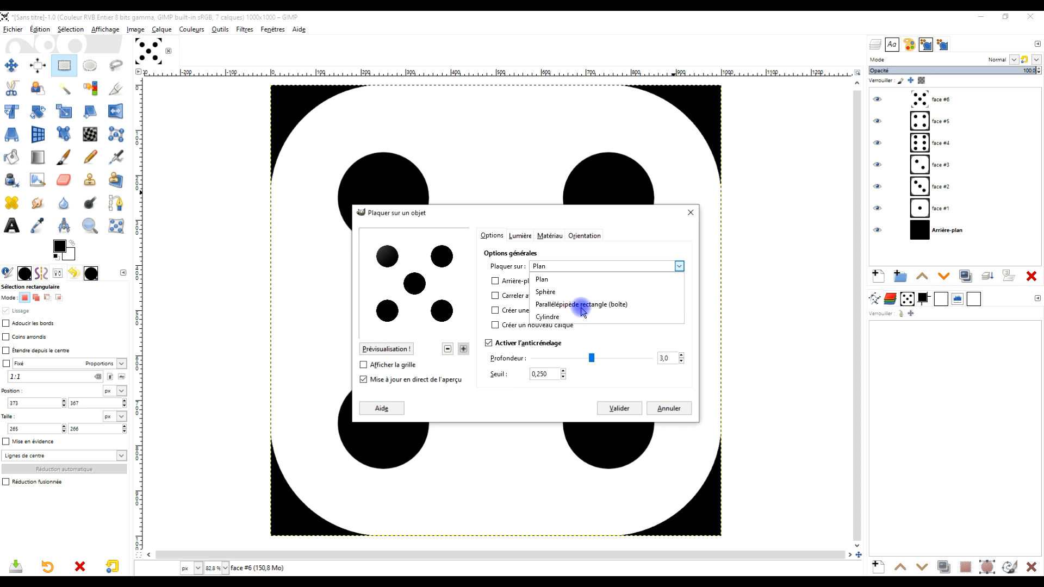
{"action": "left_click", "coordinate": [583, 305]}
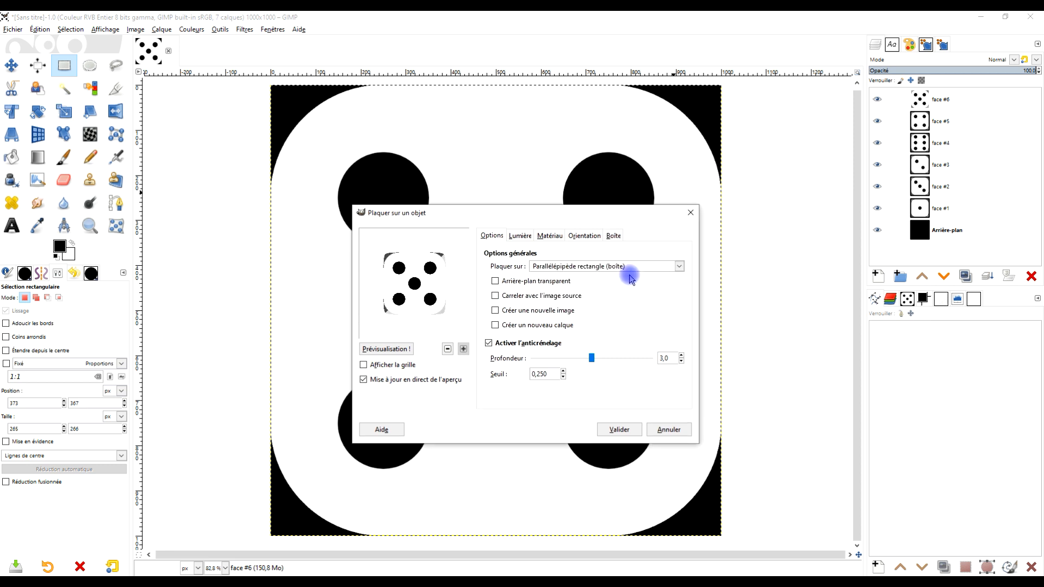
{"action": "left_click", "coordinate": [524, 283]}
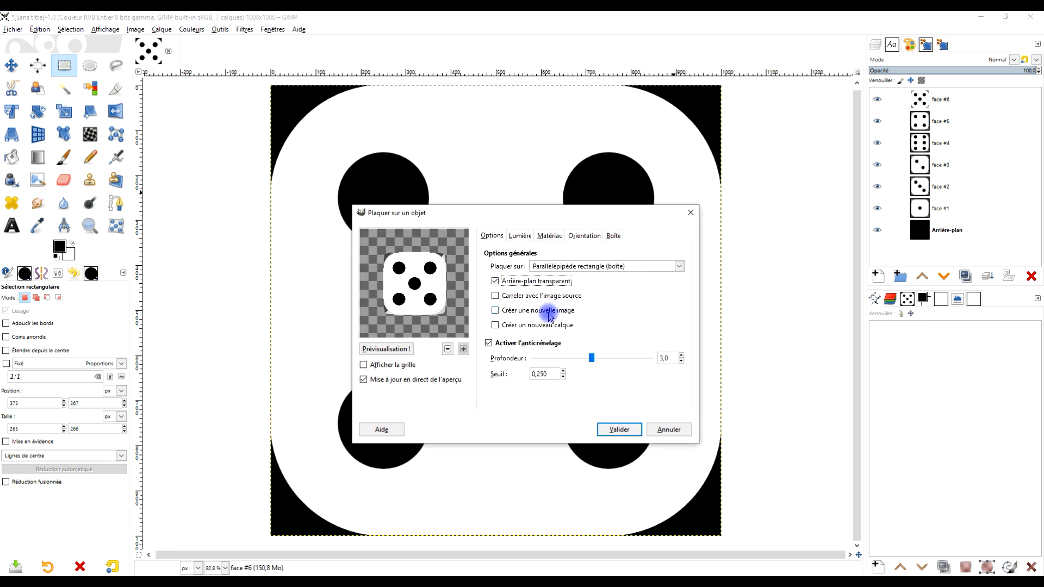
{"action": "left_click", "coordinate": [524, 236]}
{"action": "left_click", "coordinate": [621, 266]}
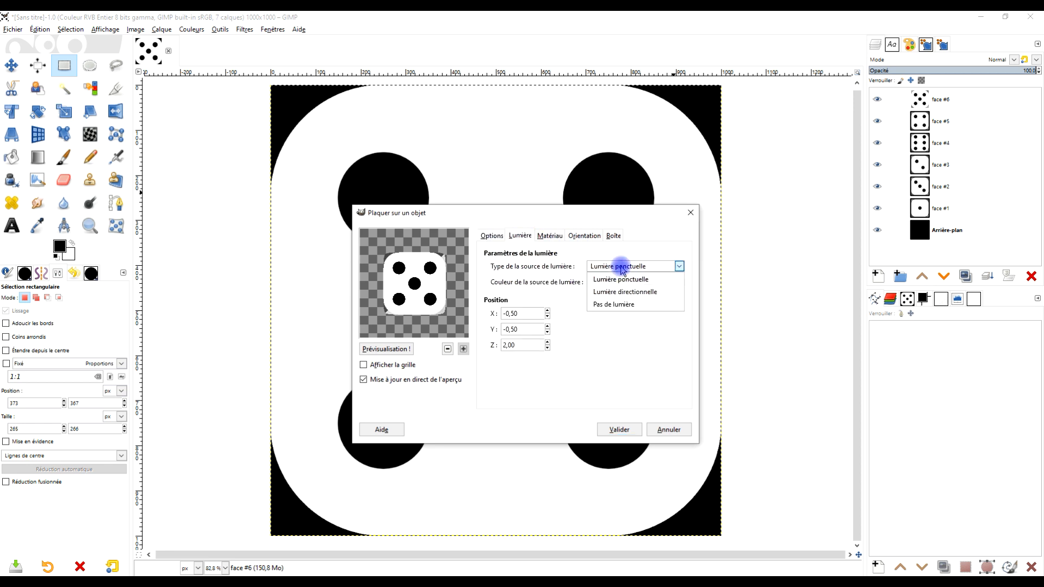
{"action": "left_click", "coordinate": [640, 235]}
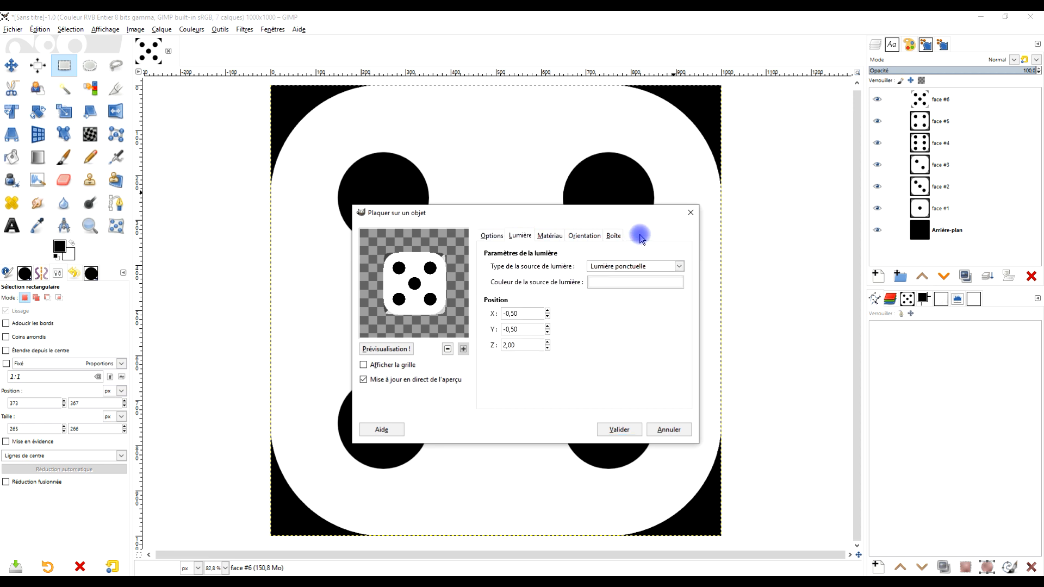
Map face #6 to the front of the box, face #5 to the back and face #4 to the top.
{"action": "left_click", "coordinate": [611, 236]}
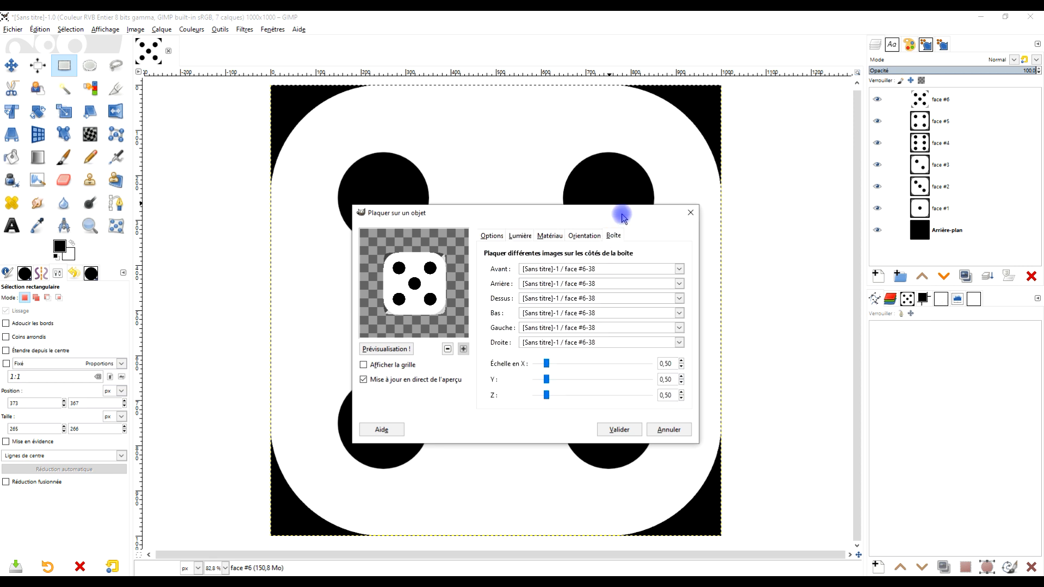
{"action": "left_click", "coordinate": [620, 272]}
{"action": "left_click", "coordinate": [551, 283]}
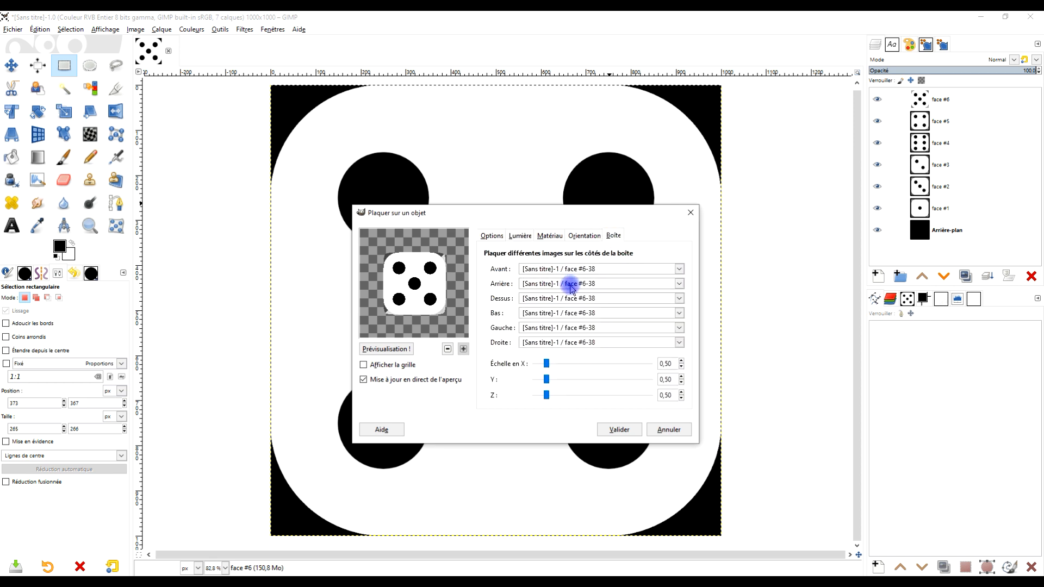
{"action": "left_click", "coordinate": [568, 283]}
{"action": "left_click", "coordinate": [548, 314]}
{"action": "left_click", "coordinate": [582, 298]}
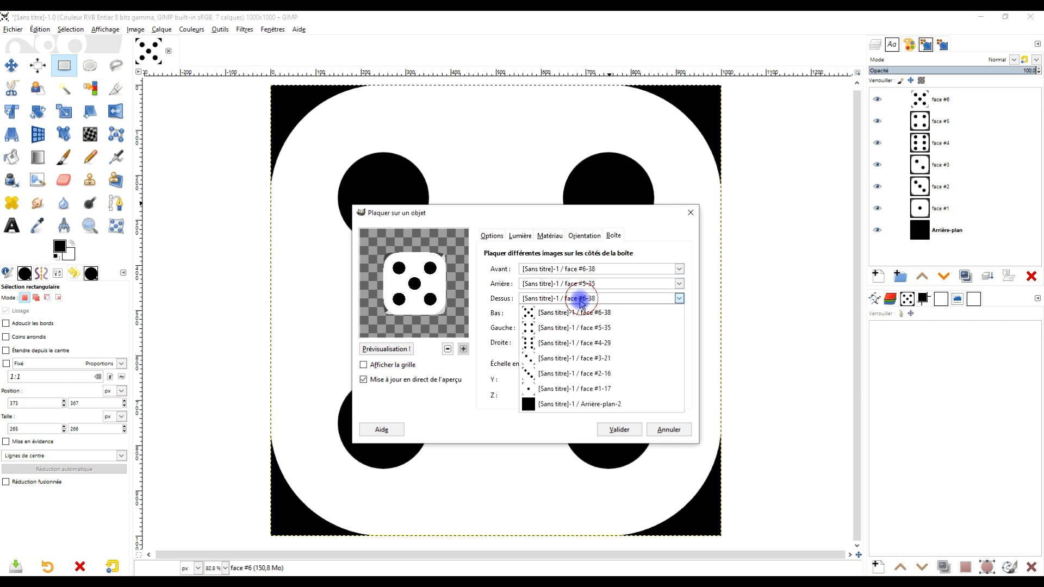
{"action": "left_click", "coordinate": [553, 343]}
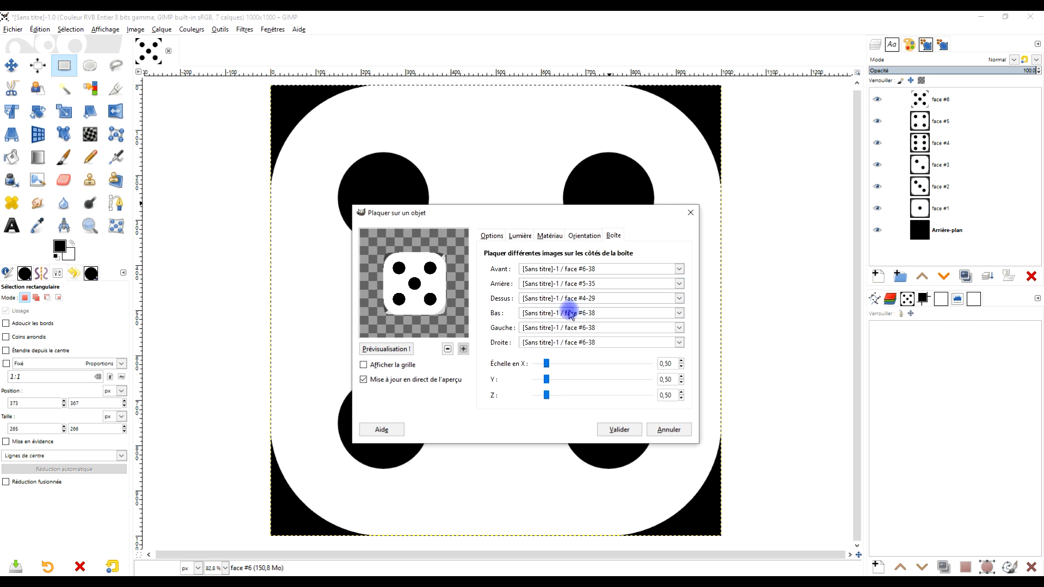
Map face #3 to the bottom of the box, face #2 to the left side and face #1 to the right side.
{"action": "left_click", "coordinate": [570, 314]}
{"action": "left_click", "coordinate": [545, 370]}
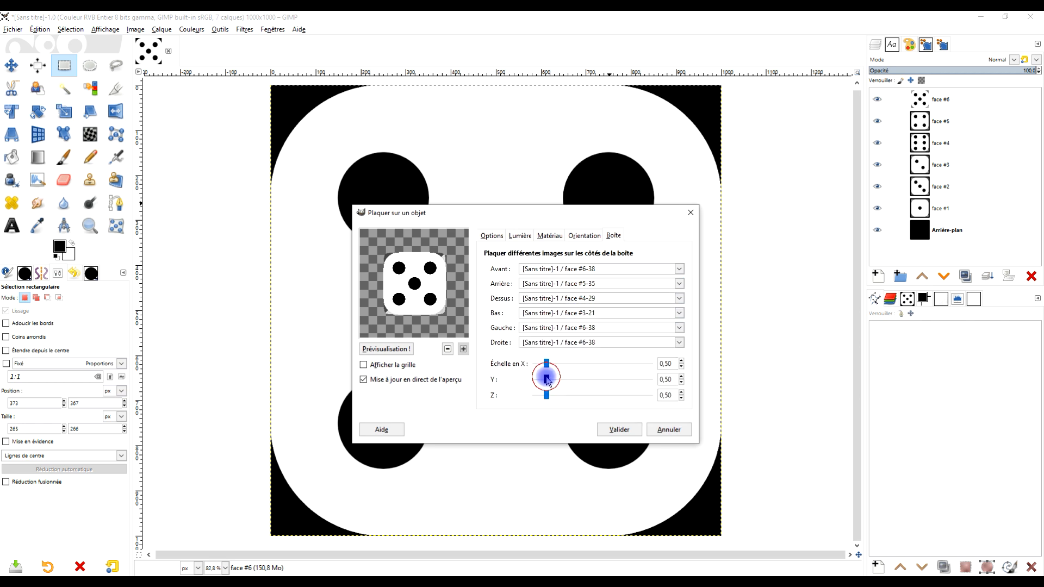
{"action": "left_click", "coordinate": [563, 328]}
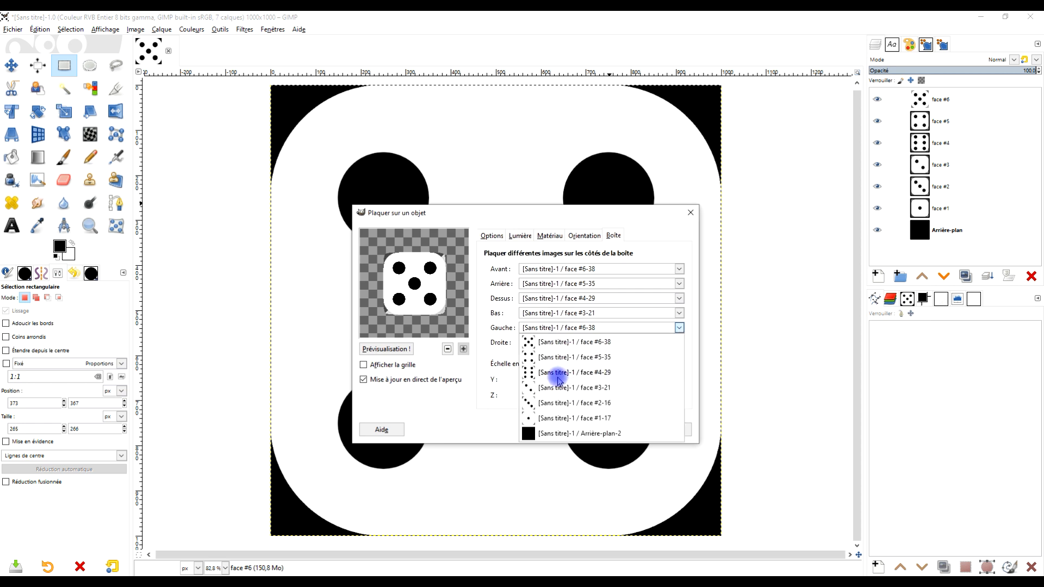
{"action": "left_click", "coordinate": [547, 403]}
{"action": "left_click", "coordinate": [555, 344]}
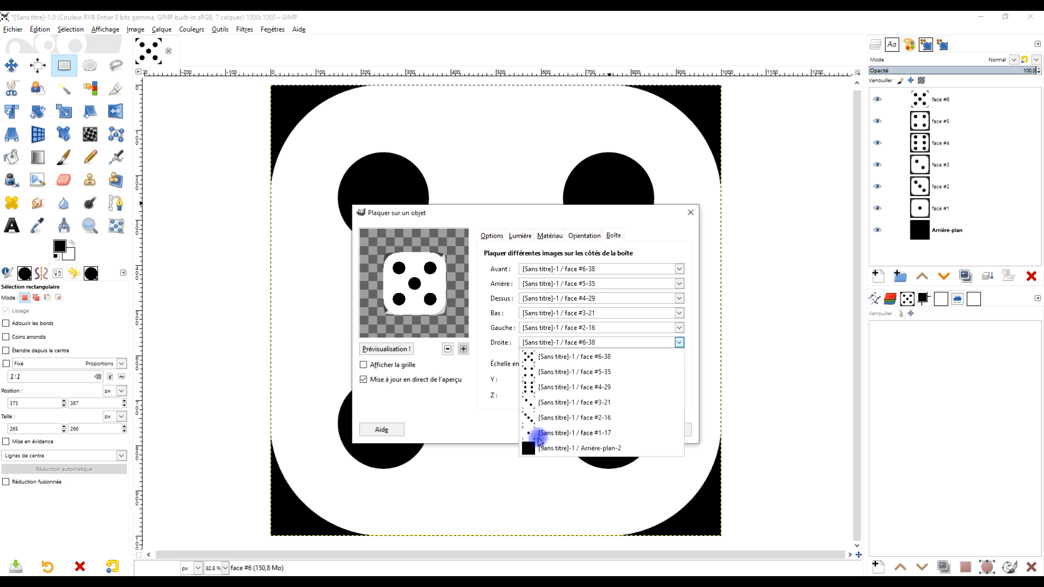
{"action": "left_click", "coordinate": [541, 432]}
Rotate the box to 125.1 in X, 44.1 in Y and 75.9 in Z, and apply the mapping.
{"action": "left_click", "coordinate": [594, 236]}
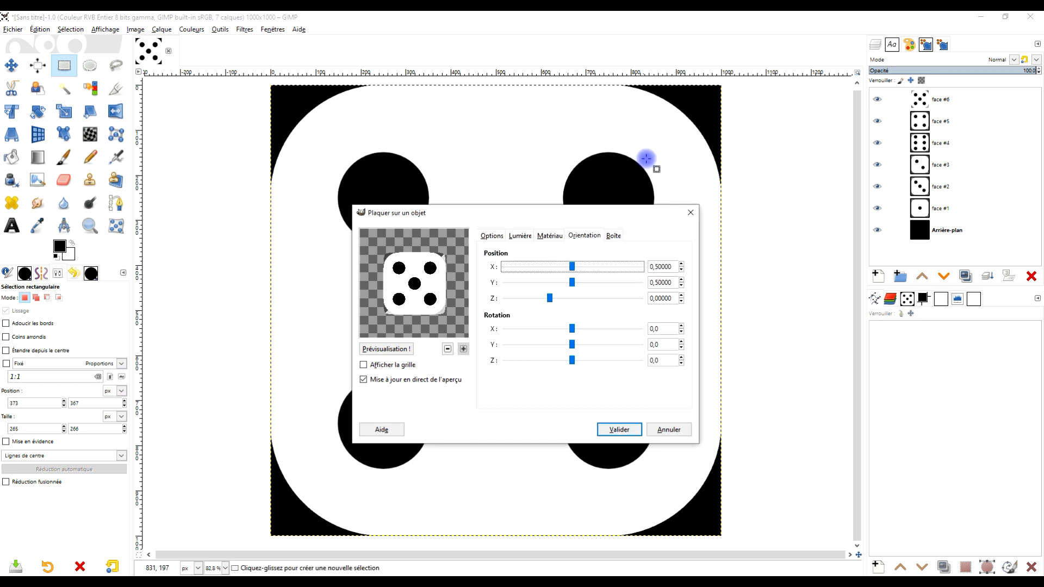
{"action": "left_click_drag", "start_coordinate": [573, 360], "coordinate": [597, 351]}
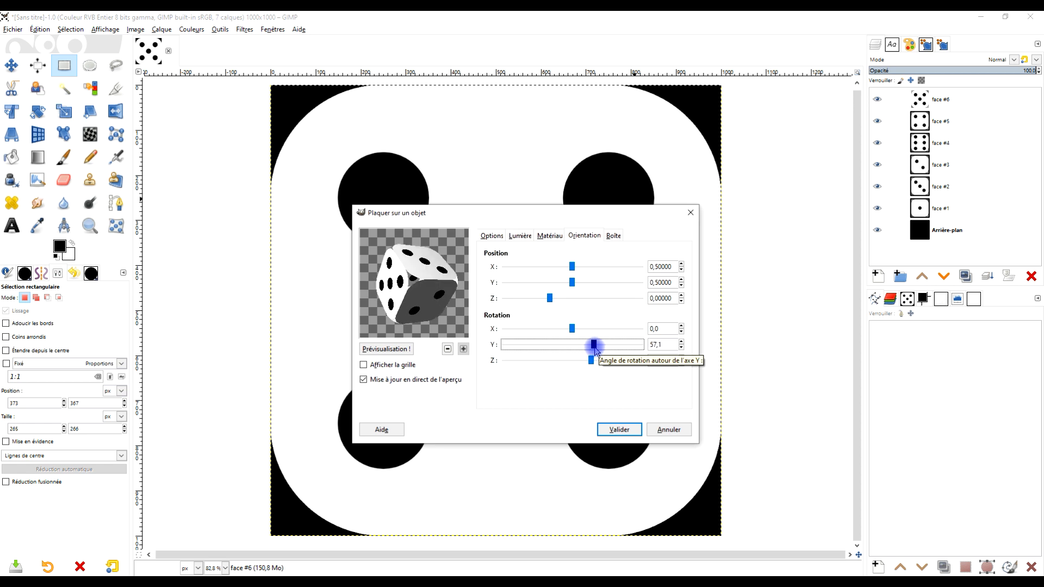
{"action": "left_click_drag", "start_coordinate": [568, 329], "coordinate": [603, 364]}
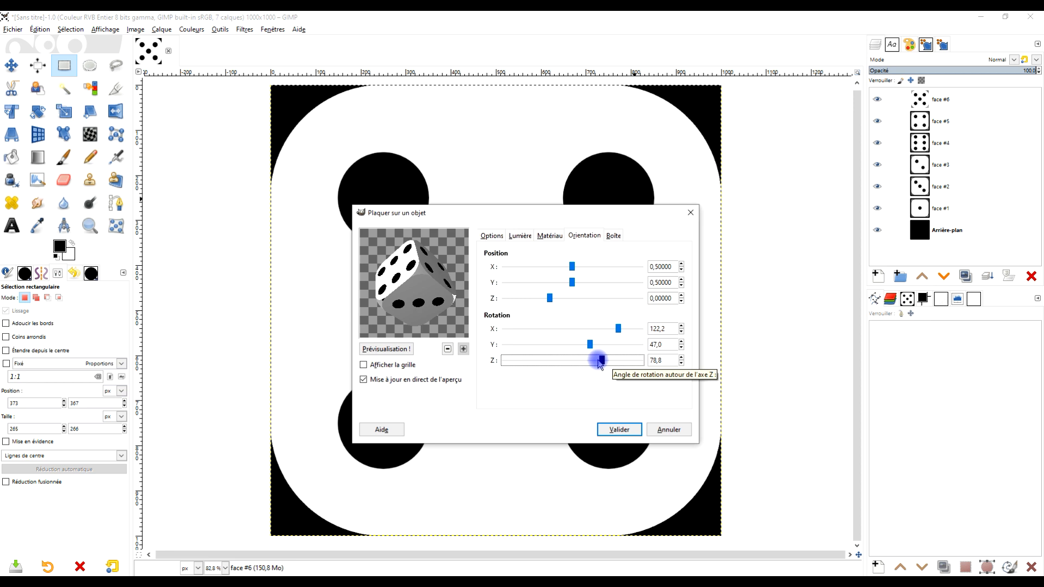
{"action": "left_click_drag", "start_coordinate": [599, 363], "coordinate": [600, 364]}
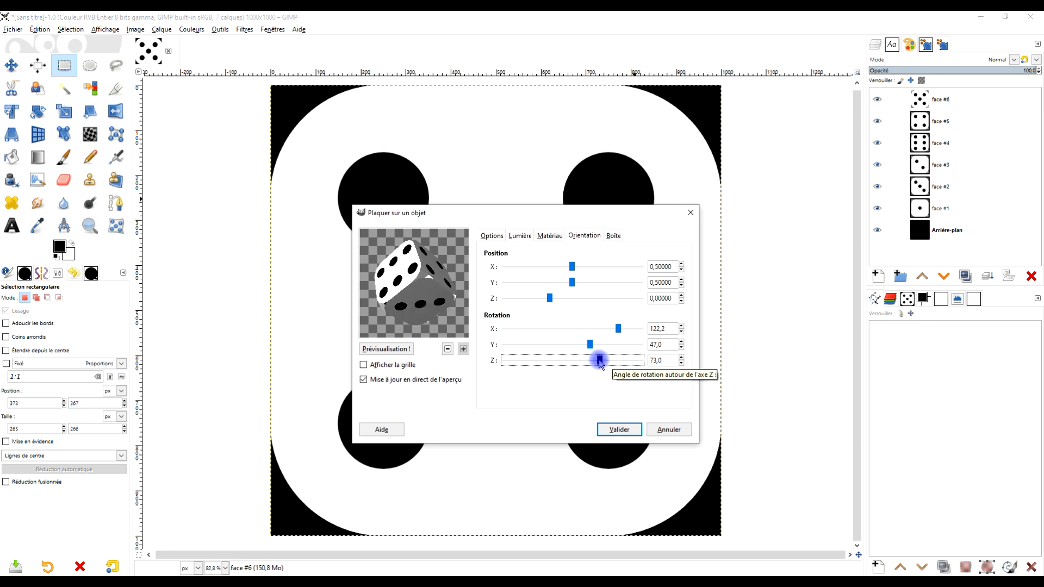
{"action": "left_click_drag", "start_coordinate": [616, 328], "coordinate": [623, 334]}
{"action": "left_click_drag", "start_coordinate": [623, 333], "coordinate": [600, 362]}
{"action": "left_click", "coordinate": [594, 345]}
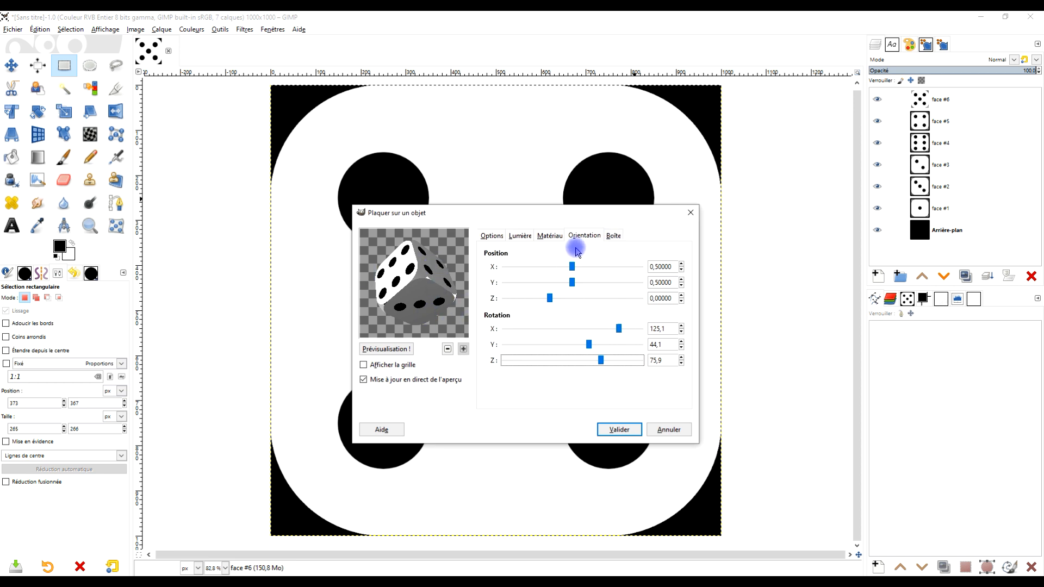
{"action": "left_click", "coordinate": [621, 428]}
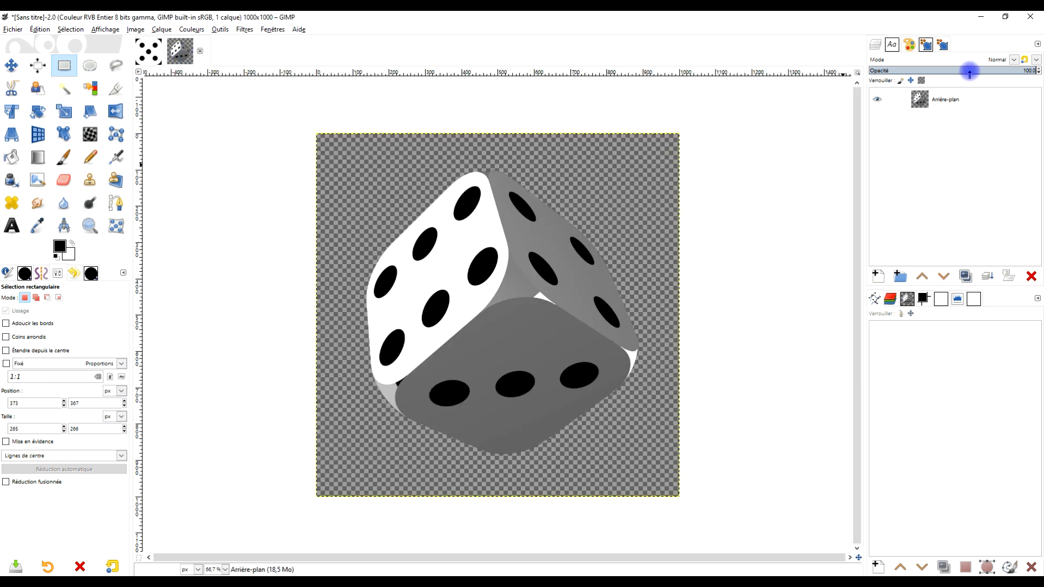
Rename the rendered die's layer as "dé".
{"action": "double_click", "coordinate": [953, 101]}
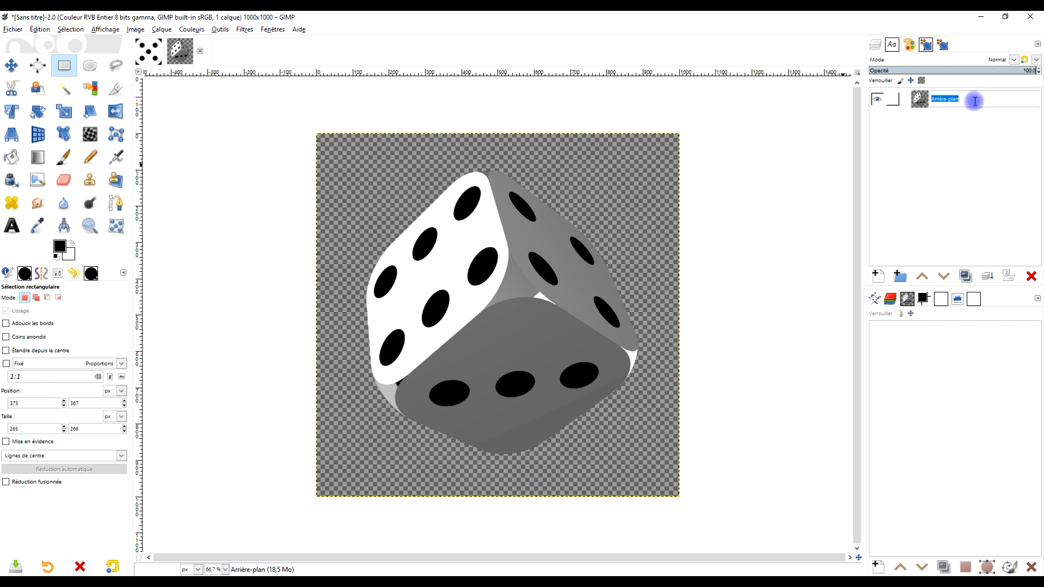
{"action": "type", "text": "dé"}
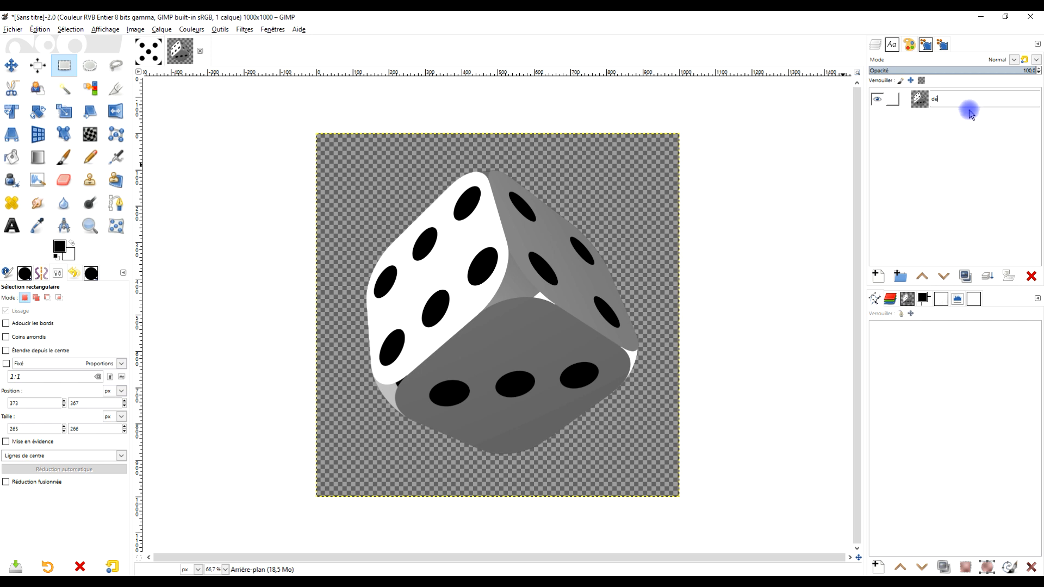
{"action": "key", "text": "Return"}
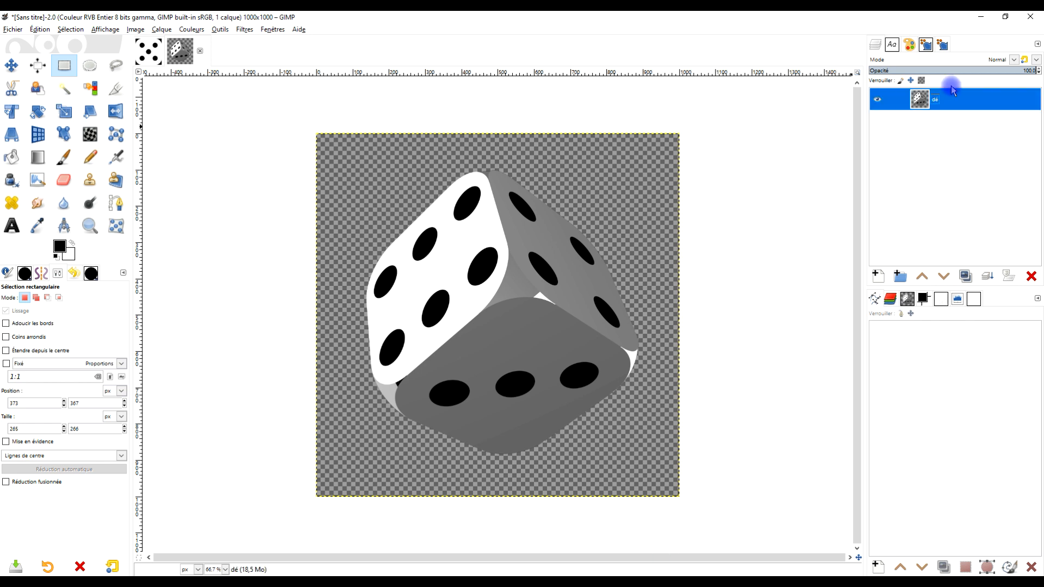
Create a white-filled layer named "fond" and place it below the die layer.
{"action": "left_click", "coordinate": [878, 276]}
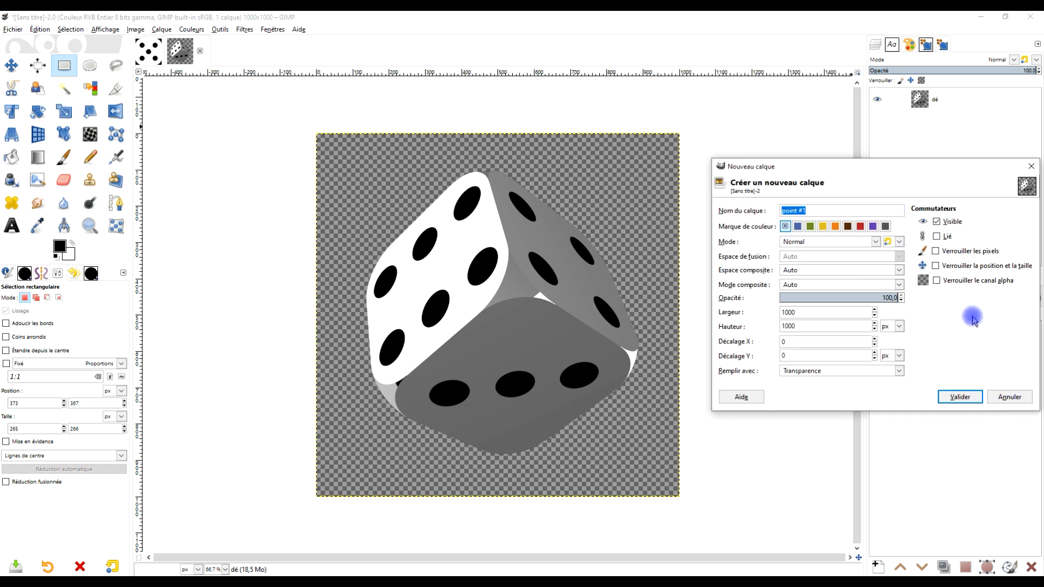
{"action": "type", "text": "fond"}
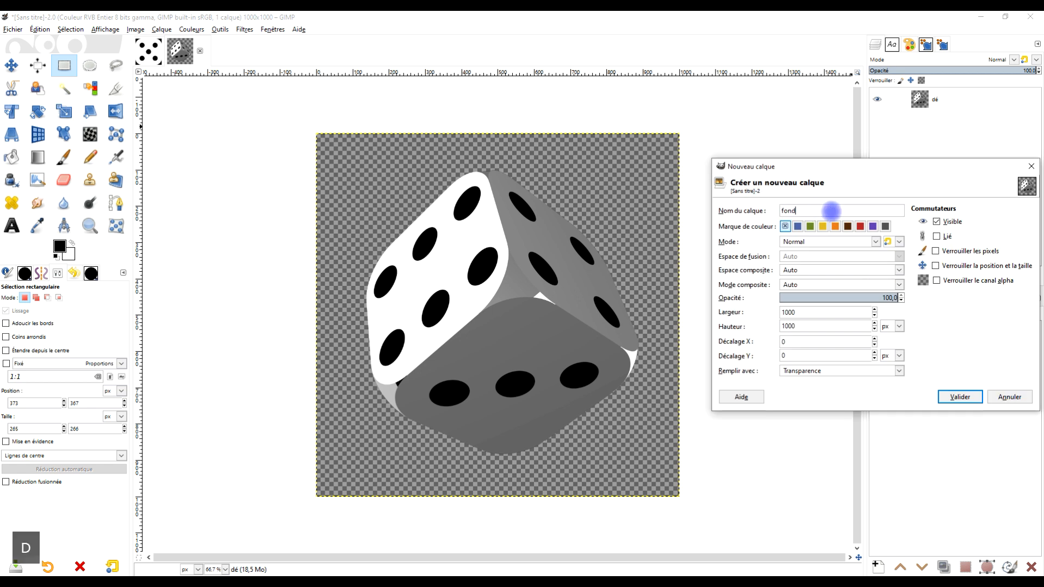
{"action": "left_click", "coordinate": [843, 371]}
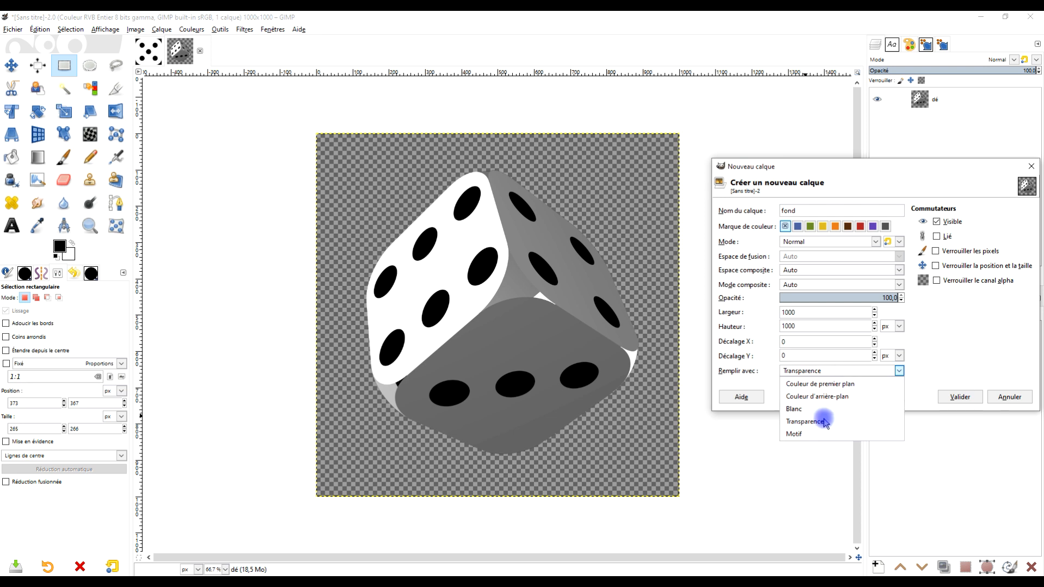
{"action": "left_click", "coordinate": [823, 409]}
{"action": "left_click", "coordinate": [959, 397]}
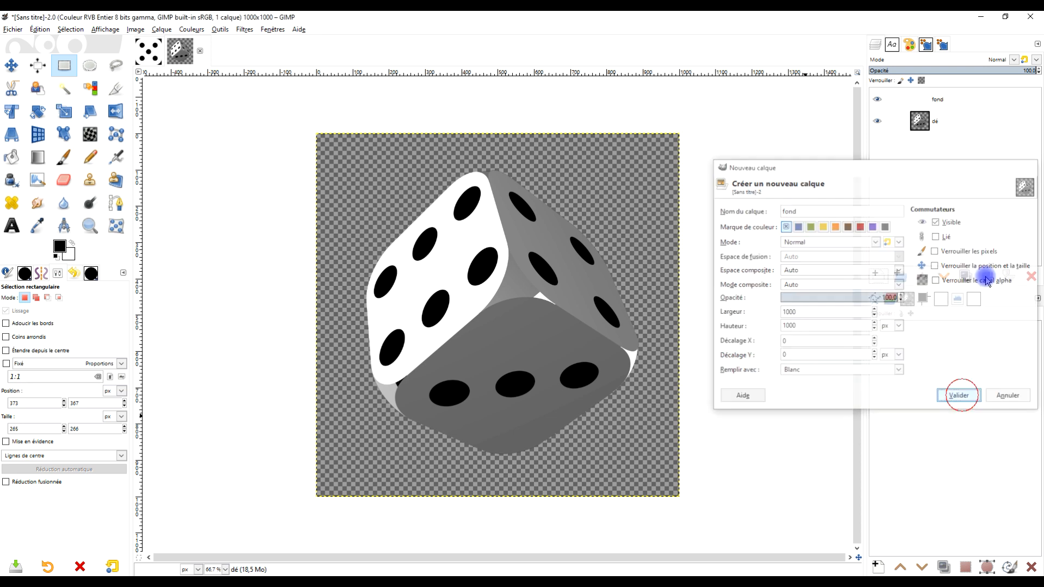
{"action": "left_click", "coordinate": [945, 276]}
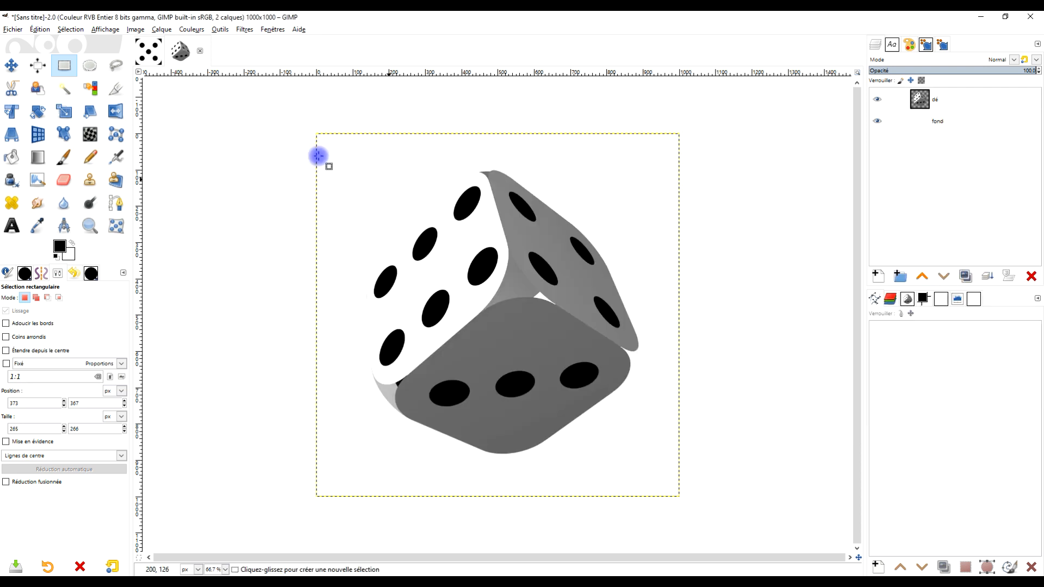
With the dé layer active, draw a curved path along the outer edge of the white corner gap between the four-dot and three-dot faces.
{"action": "scroll", "coordinate": [625, 354], "scroll_direction": "up", "scroll_amount": 4}
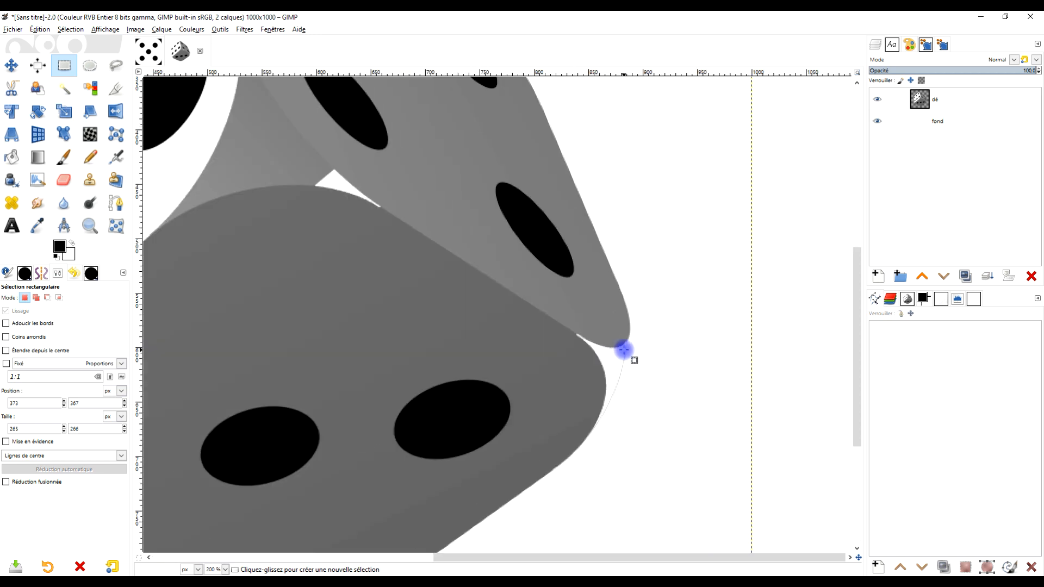
{"action": "left_click", "coordinate": [917, 100]}
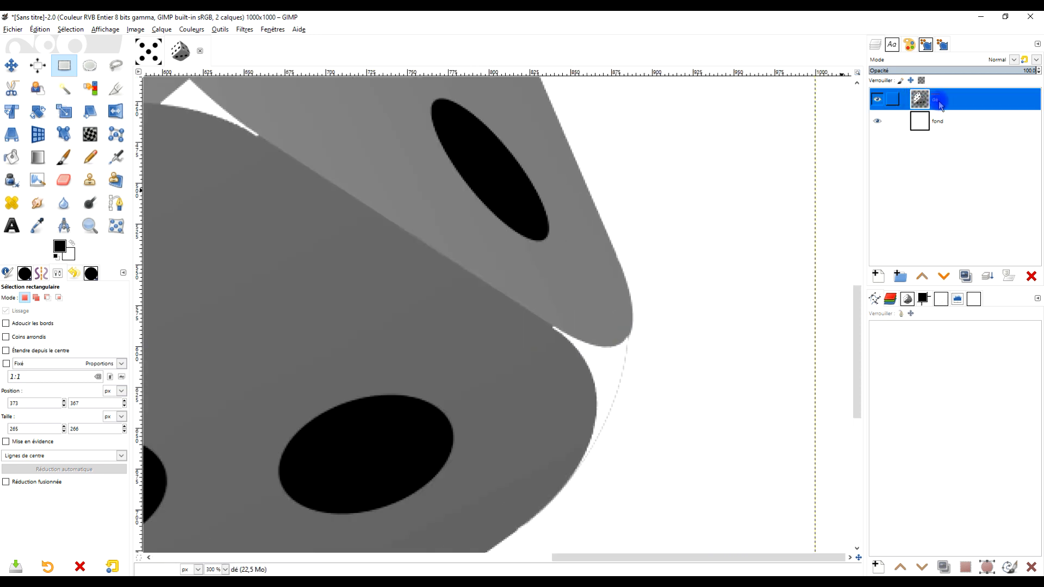
{"action": "left_click_drag", "start_coordinate": [617, 344], "coordinate": [612, 303]}
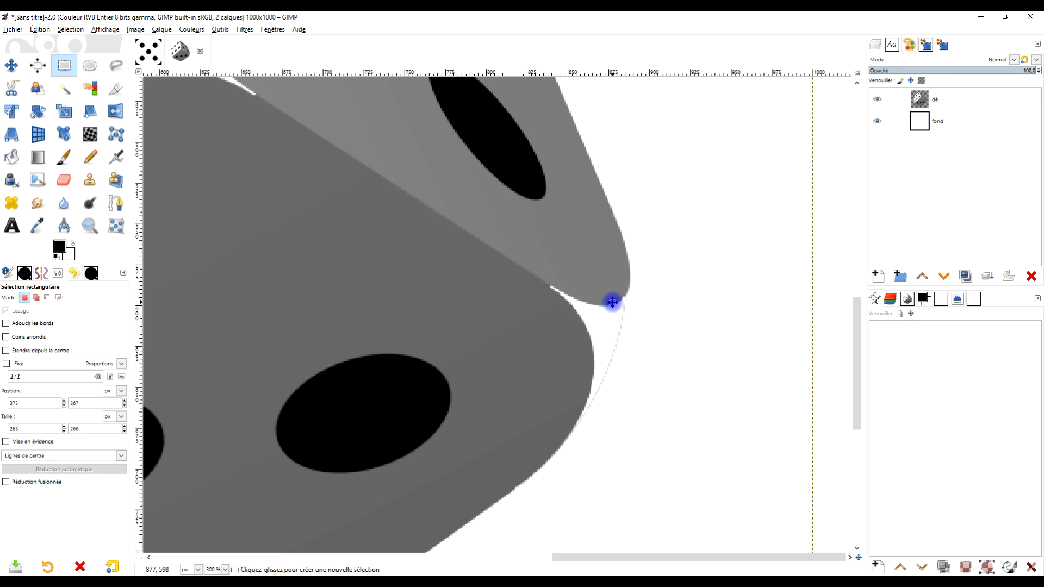
{"action": "left_click", "coordinate": [116, 204]}
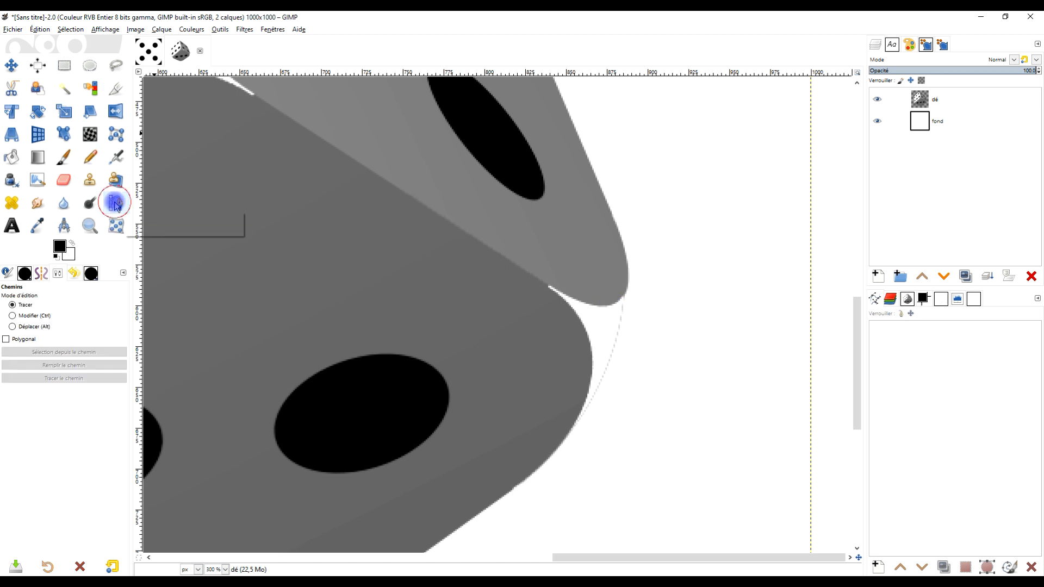
{"action": "left_click", "coordinate": [628, 285]}
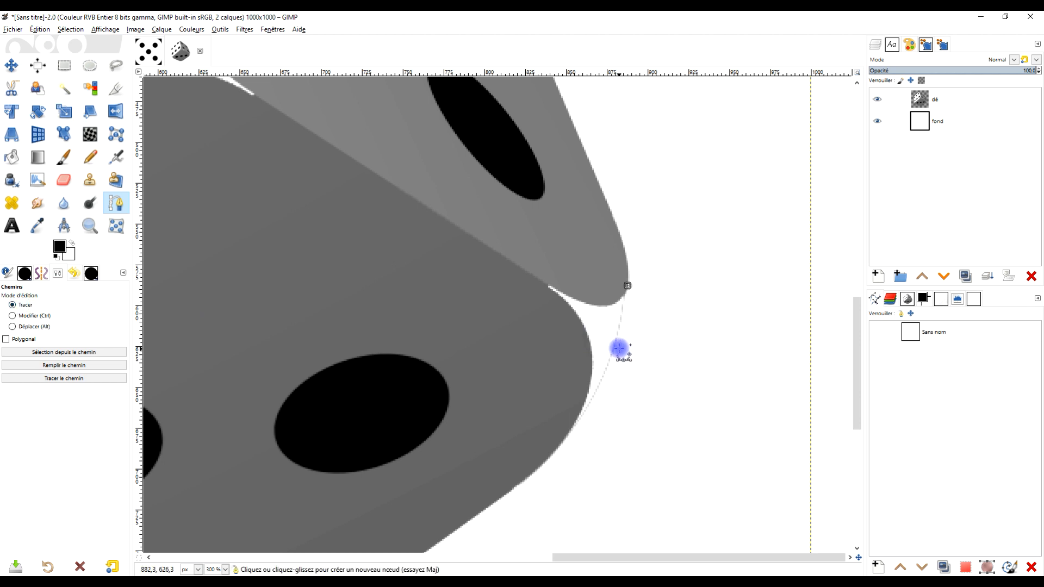
{"action": "left_click_drag", "start_coordinate": [576, 426], "coordinate": [503, 511]}
{"action": "mouse_move", "coordinate": [648, 342]}
{"action": "left_mouse_down"}
{"action": "mouse_move", "coordinate": [629, 357]}
{"action": "mouse_move", "coordinate": [634, 342]}
{"action": "left_mouse_up"}
{"action": "left_click", "coordinate": [627, 262]}
{"action": "left_click_drag", "start_coordinate": [576, 426], "coordinate": [640, 343]}
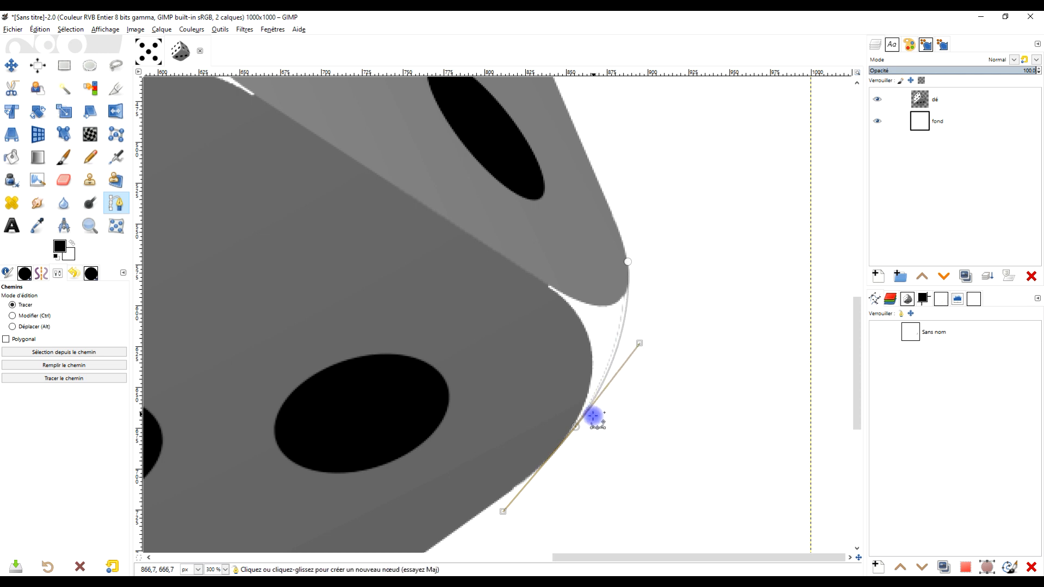
{"action": "left_click_drag", "start_coordinate": [574, 426], "coordinate": [570, 431]}
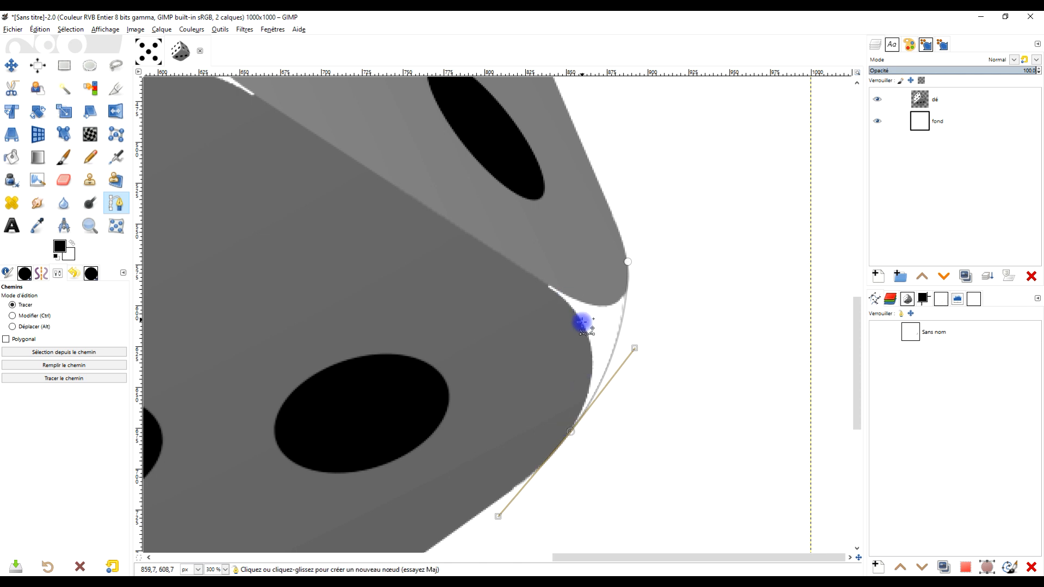
{"action": "left_click_drag", "start_coordinate": [589, 354], "coordinate": [587, 338]}
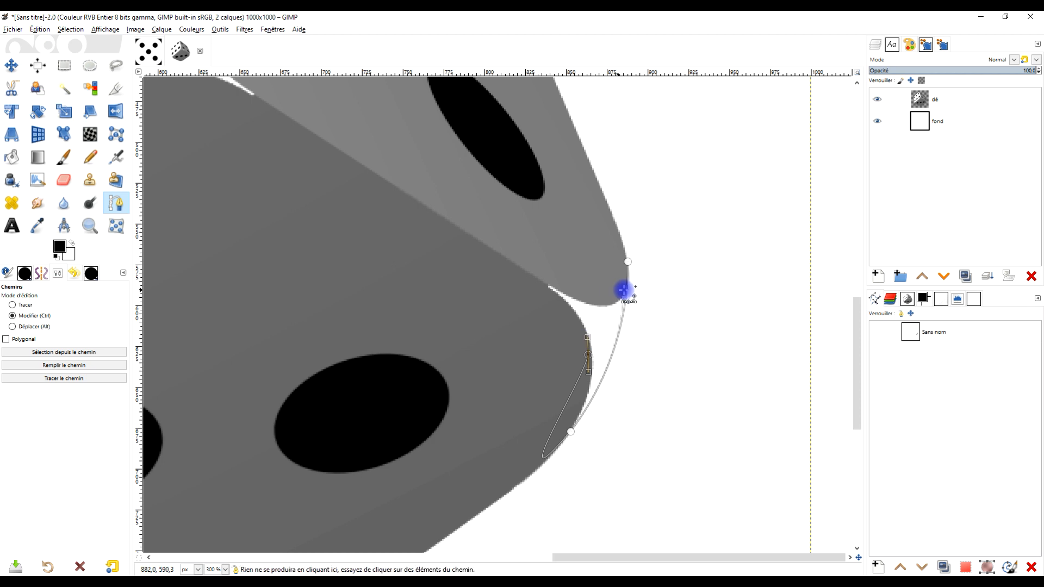
{"action": "key", "text": "ctrl+e"}
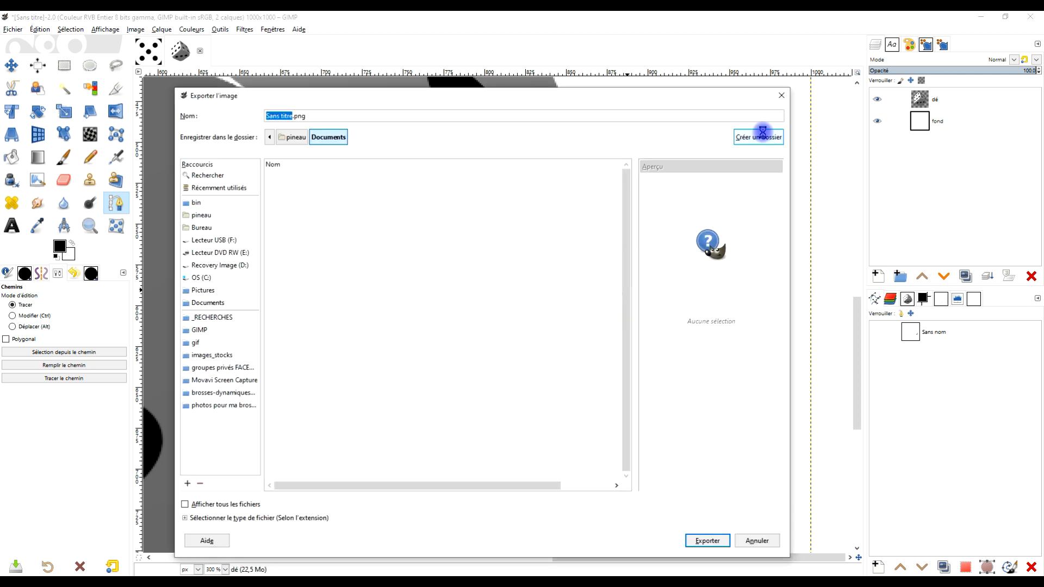
{"action": "left_click", "coordinate": [782, 97]}
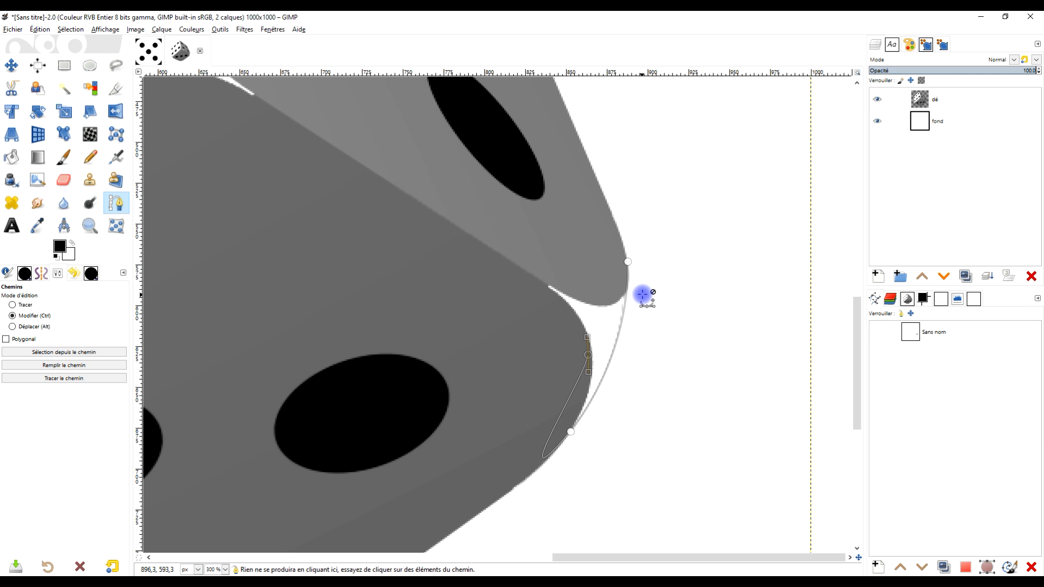
{"action": "key", "text": "ctrl+z"}
Extend the path from its upper node around the inner side of the gap, following the rounded edges of the four-dot and three-dot faces.
{"action": "left_click", "coordinate": [627, 262]}
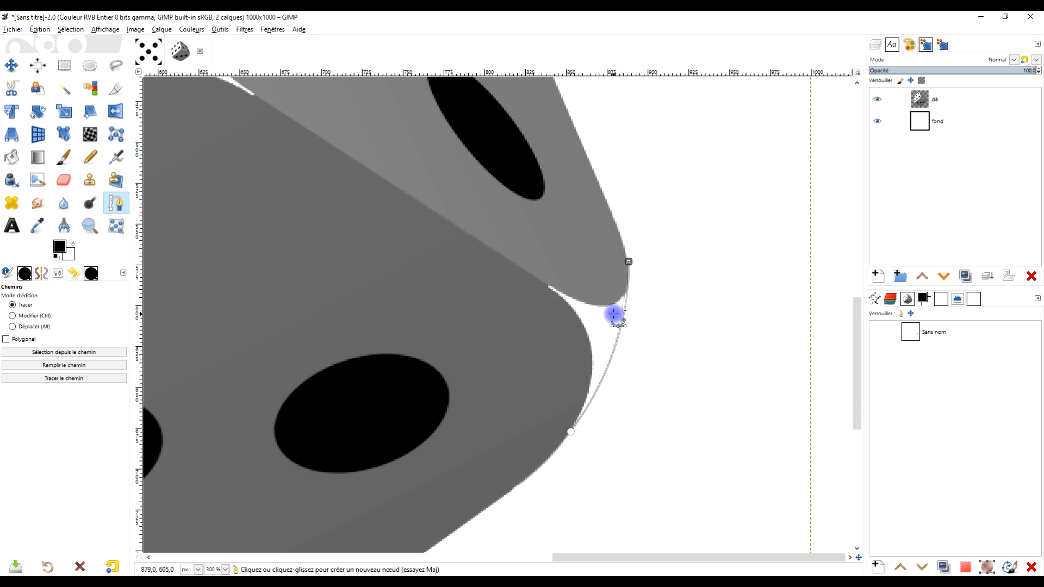
{"action": "scroll", "coordinate": [604, 306], "scroll_direction": "up", "scroll_amount": 1}
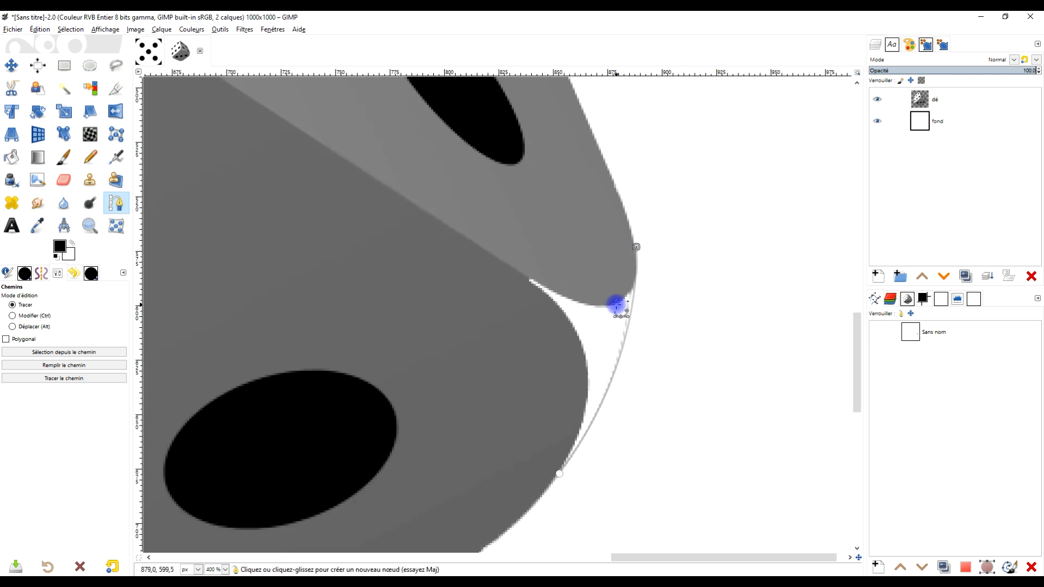
{"action": "left_click_drag", "start_coordinate": [616, 306], "coordinate": [593, 317]}
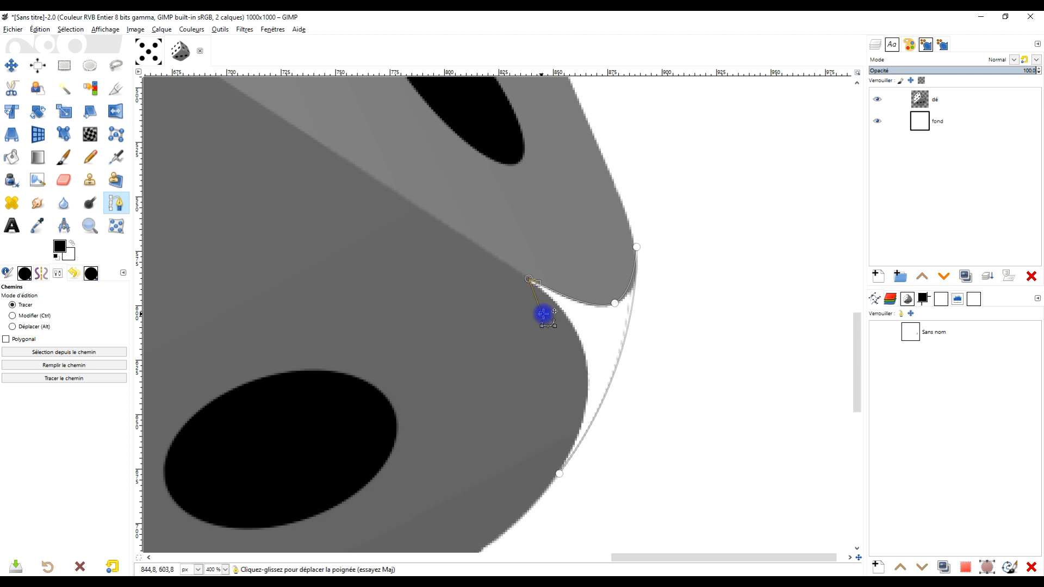
{"action": "left_click_drag", "start_coordinate": [531, 290], "coordinate": [549, 298]}
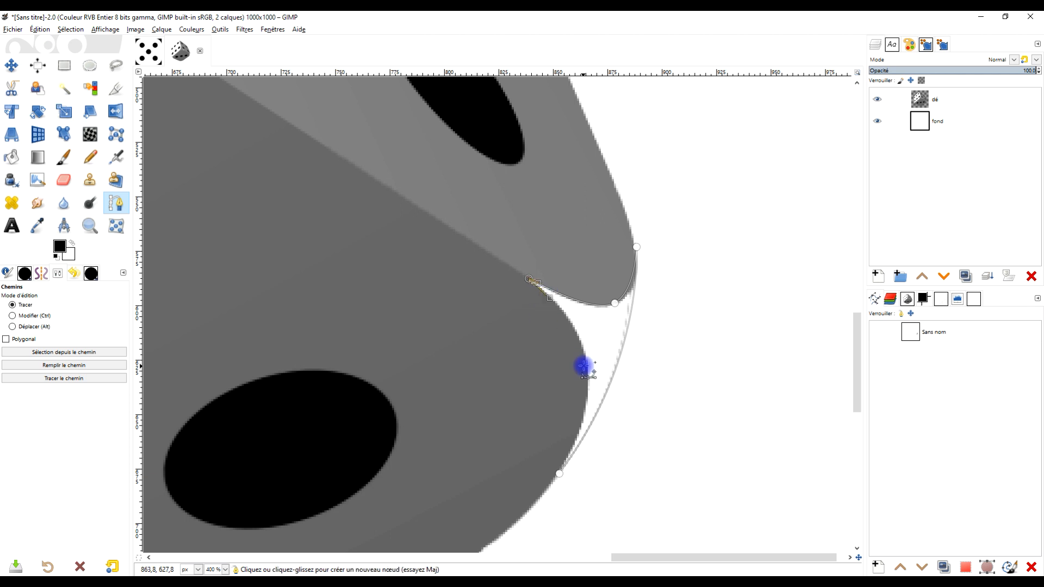
{"action": "left_click_drag", "start_coordinate": [586, 363], "coordinate": [587, 396]}
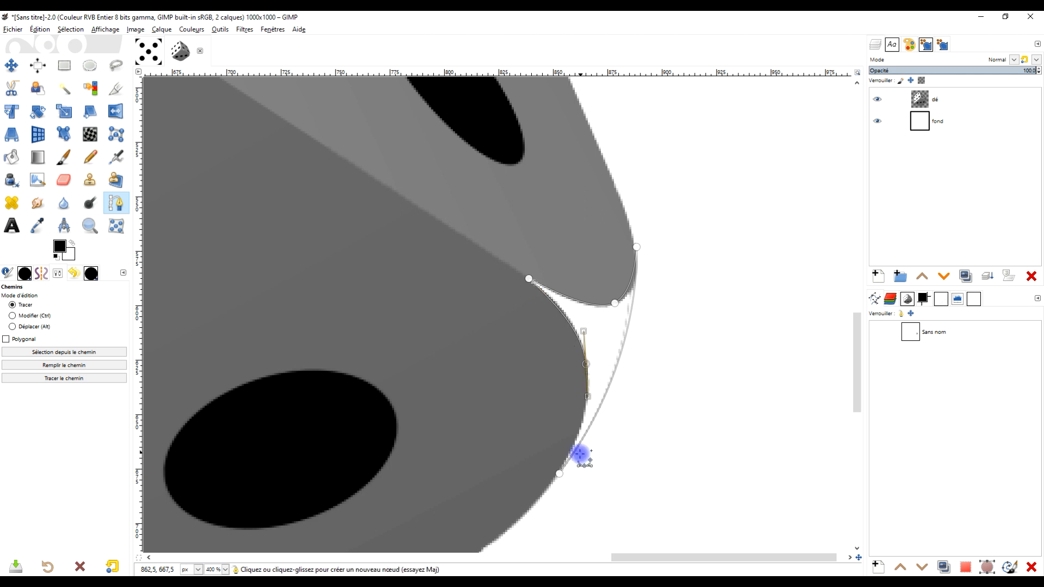
{"action": "left_click", "coordinate": [559, 473], "text": "ctrl"}
{"action": "key", "text": "ctrl+z"}
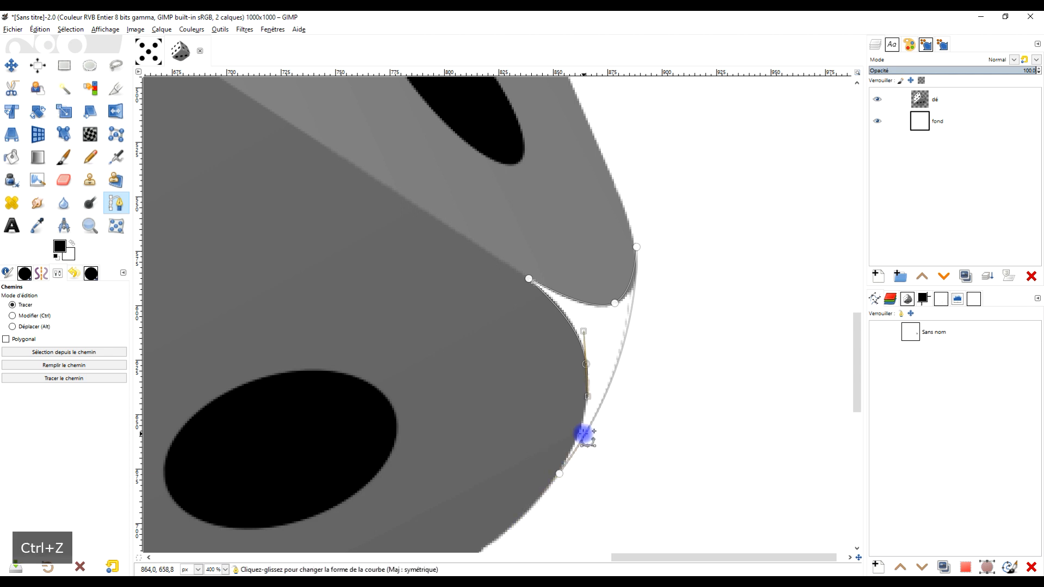
{"action": "left_click_drag", "start_coordinate": [568, 450], "coordinate": [597, 443]}
{"action": "key", "text": "ctrl"}
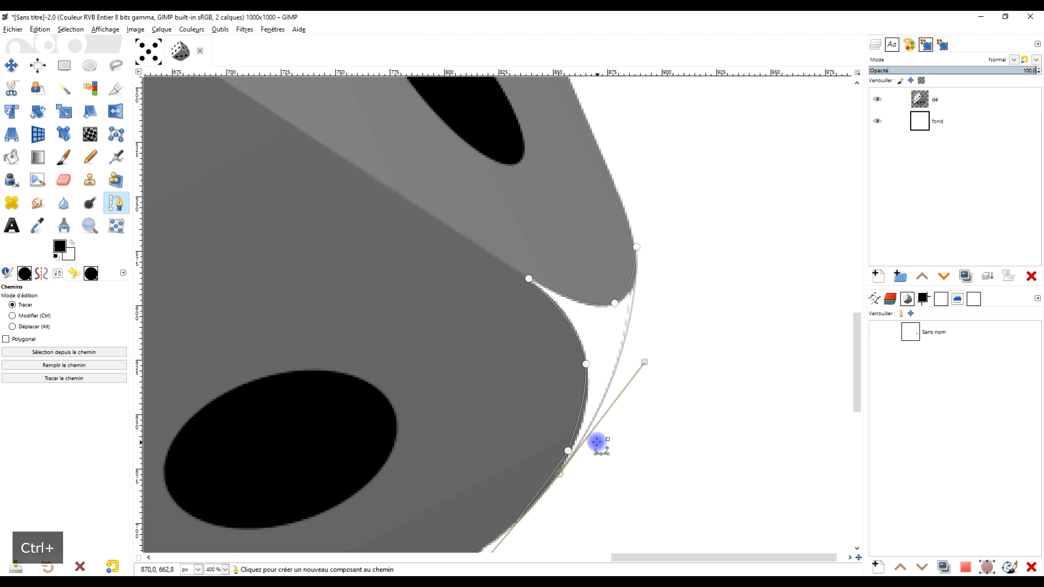
{"action": "scroll", "coordinate": [597, 443], "scroll_direction": "up", "scroll_amount": 2}
{"action": "scroll", "coordinate": [595, 416], "scroll_direction": "down", "scroll_amount": 1}
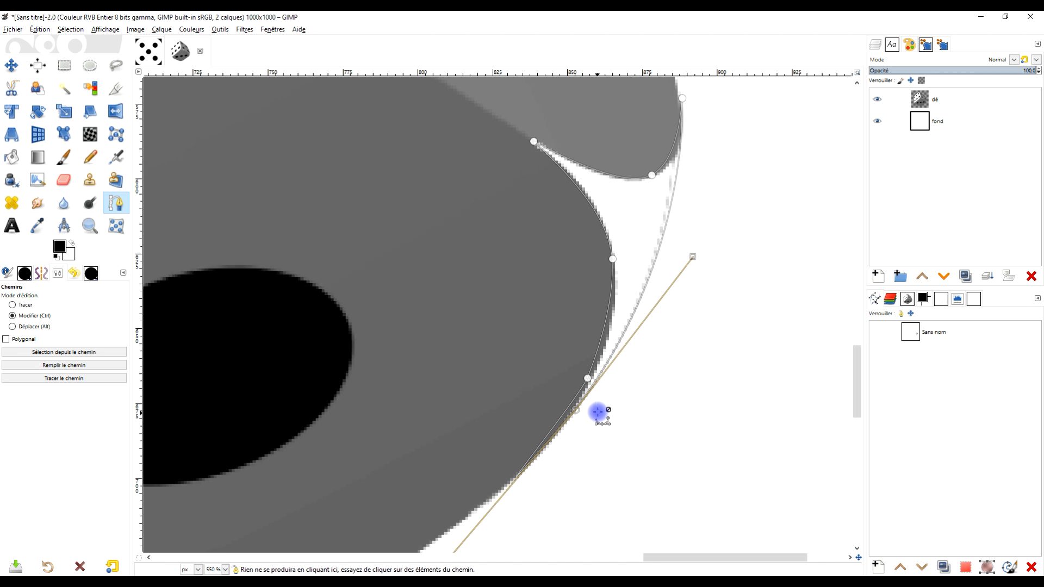
{"action": "key", "text": "ctrl+z"}
{"action": "key", "text": "ctrl+z"}
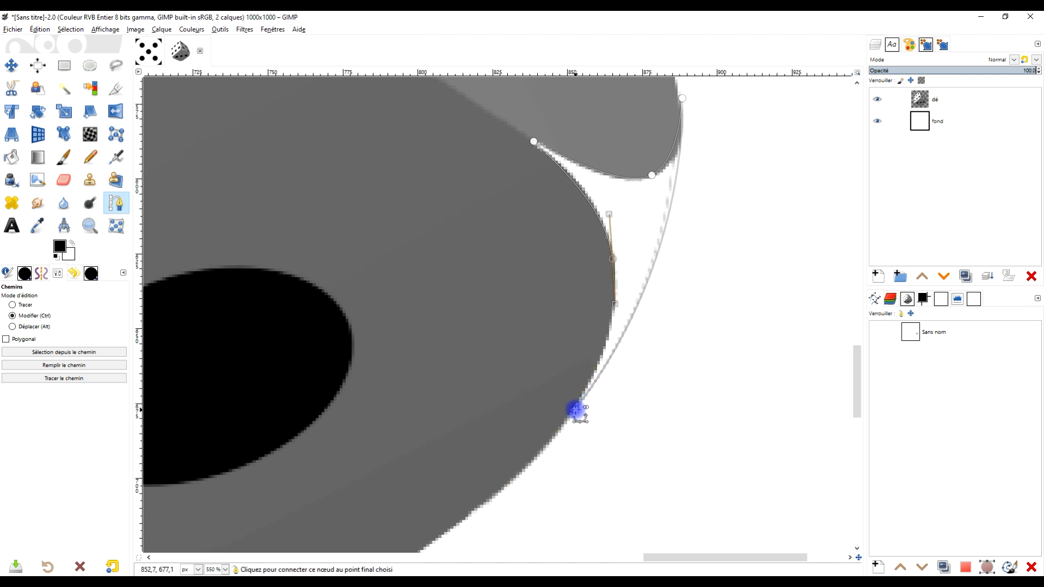
Close the path at its lower end, curve the last segment to the three-dot face's edge, and convert the path to a selection.
{"action": "left_click_drag", "start_coordinate": [575, 409], "coordinate": [478, 520]}
{"action": "scroll", "coordinate": [461, 462], "scroll_direction": "down", "scroll_amount": 2}
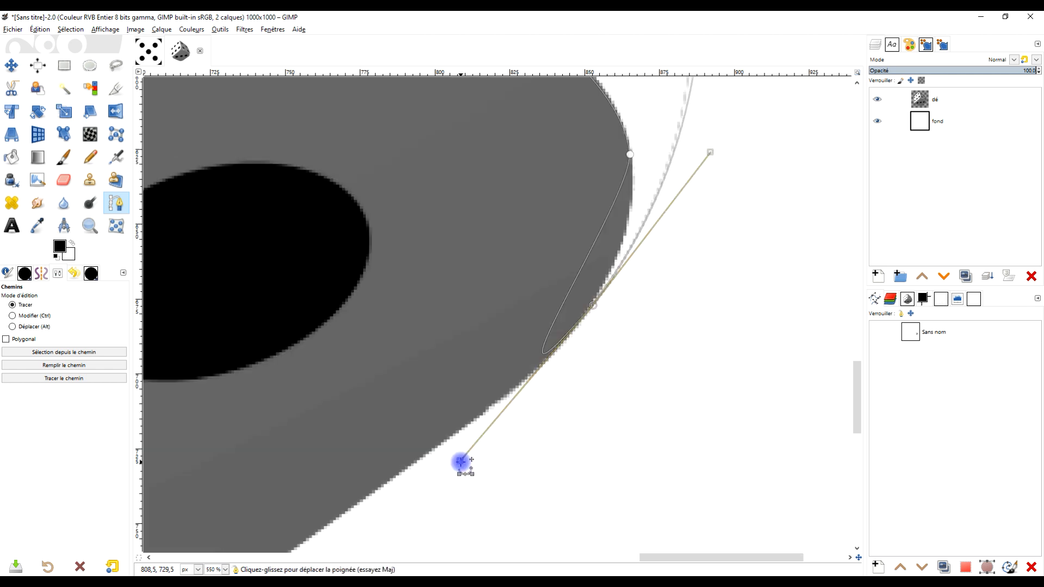
{"action": "left_click_drag", "start_coordinate": [461, 462], "coordinate": [632, 202]}
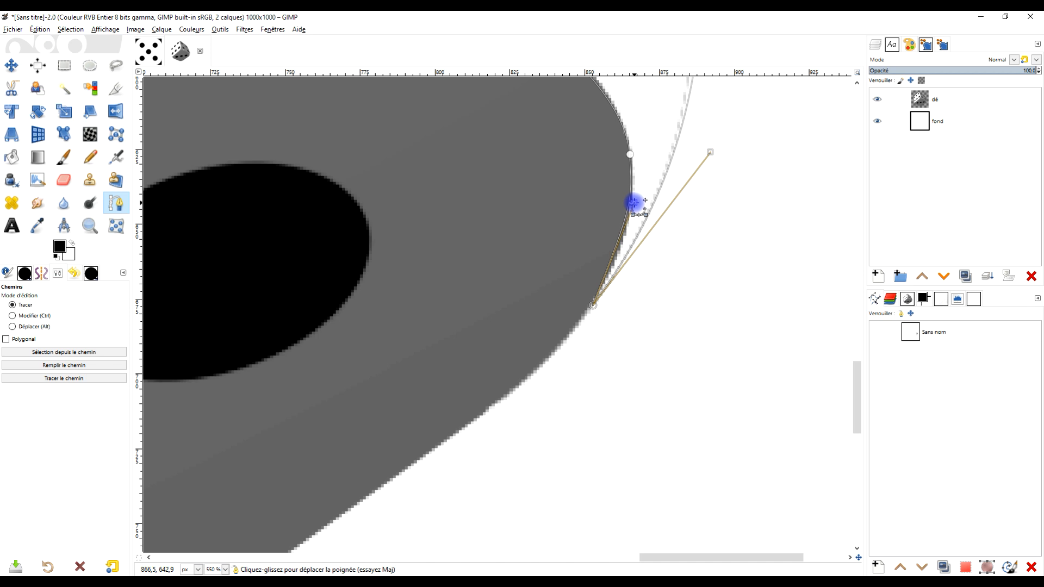
{"action": "scroll", "coordinate": [709, 346], "scroll_direction": "down", "scroll_amount": 5, "text": "ctrl"}
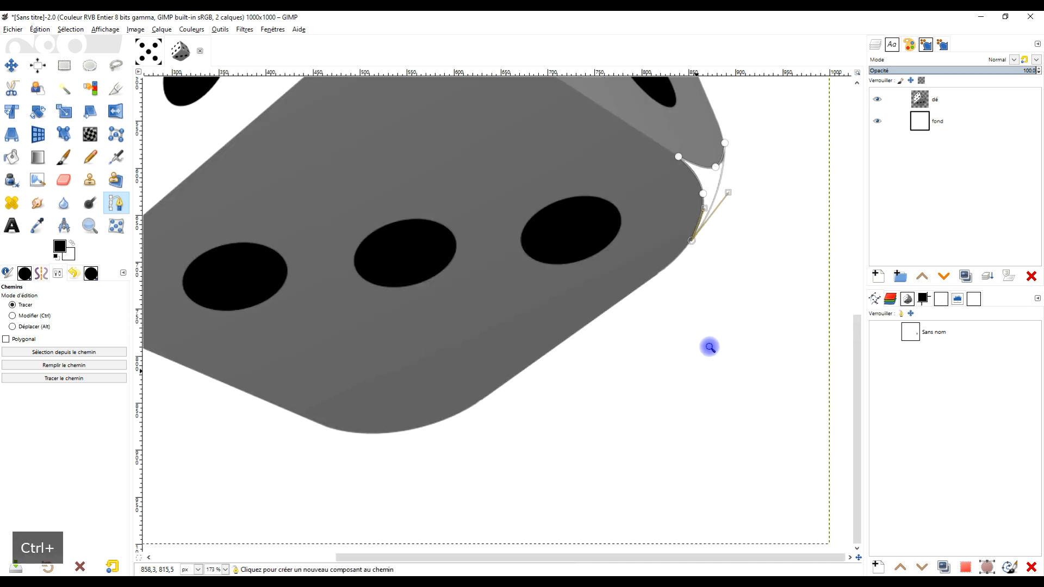
{"action": "scroll", "coordinate": [709, 347], "scroll_direction": "up", "scroll_amount": 5}
{"action": "key", "text": "Return"}
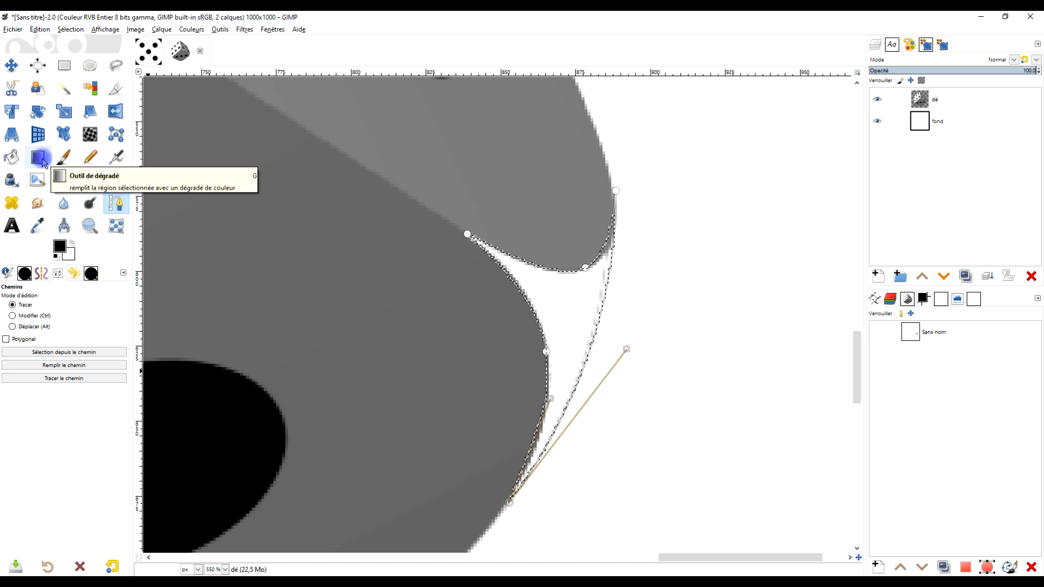
Set the background colour to light grey (c9c9c9) and fill the selected corner gap with it.
{"action": "left_click", "coordinate": [69, 255]}
{"action": "left_click_drag", "start_coordinate": [33, 161], "coordinate": [19, 156]}
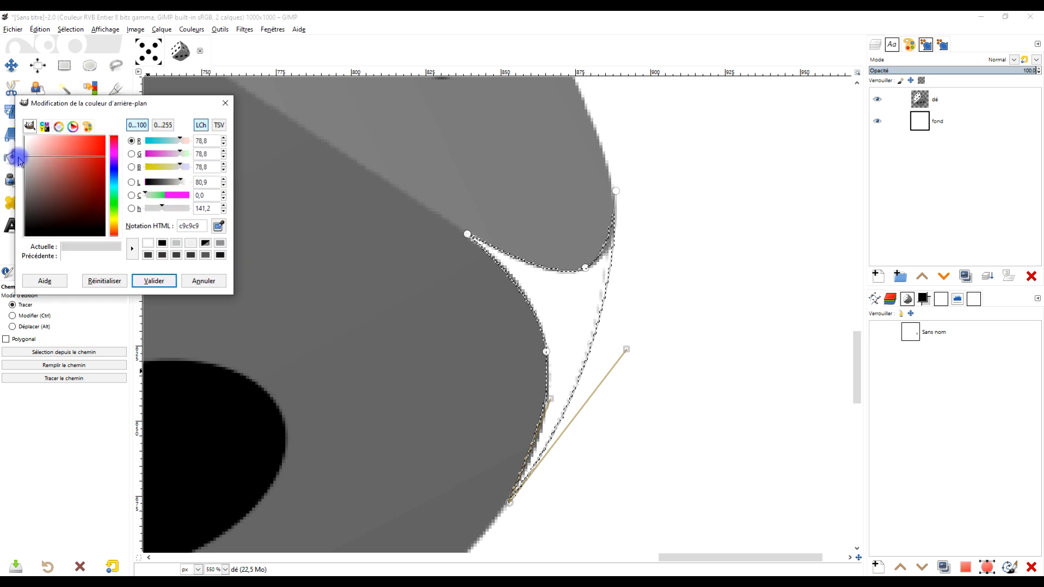
{"action": "left_click", "coordinate": [146, 283]}
{"action": "left_click_drag", "start_coordinate": [66, 251], "coordinate": [553, 315]}
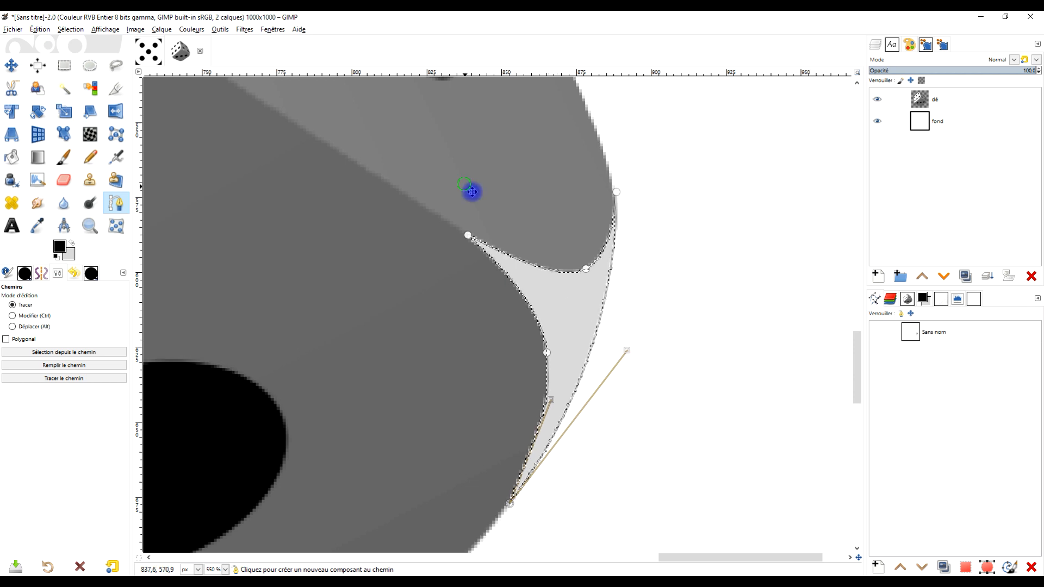
Trace a new path around the central corner gap, following the curved edges of the four-dot face and the three-dot face.
{"action": "scroll", "coordinate": [675, 212], "scroll_direction": "down", "scroll_amount": 4}
{"action": "left_click_drag", "start_coordinate": [660, 200], "coordinate": [716, 325]}
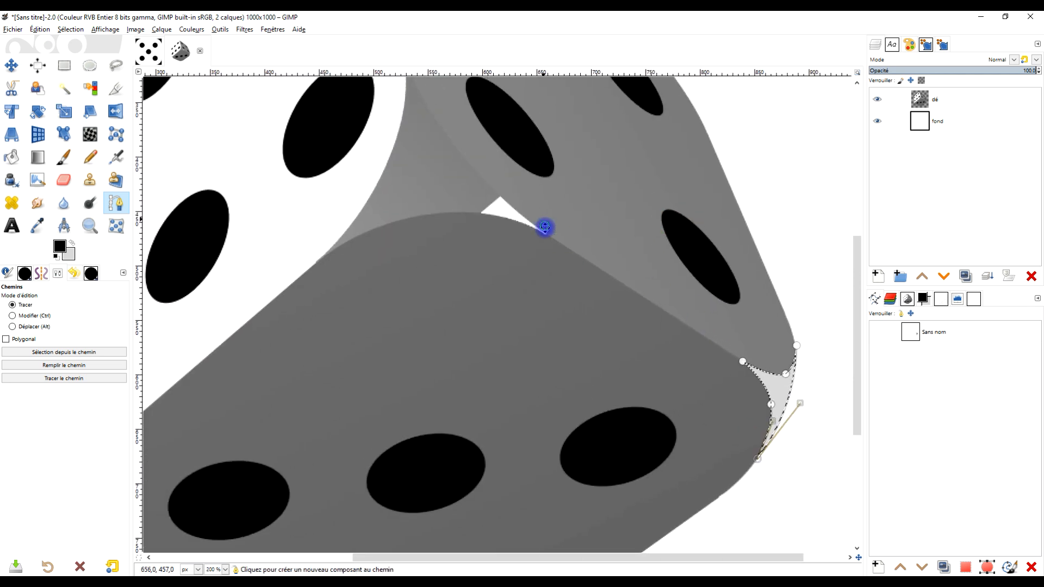
{"action": "left_click_drag", "start_coordinate": [545, 228], "coordinate": [527, 331]}
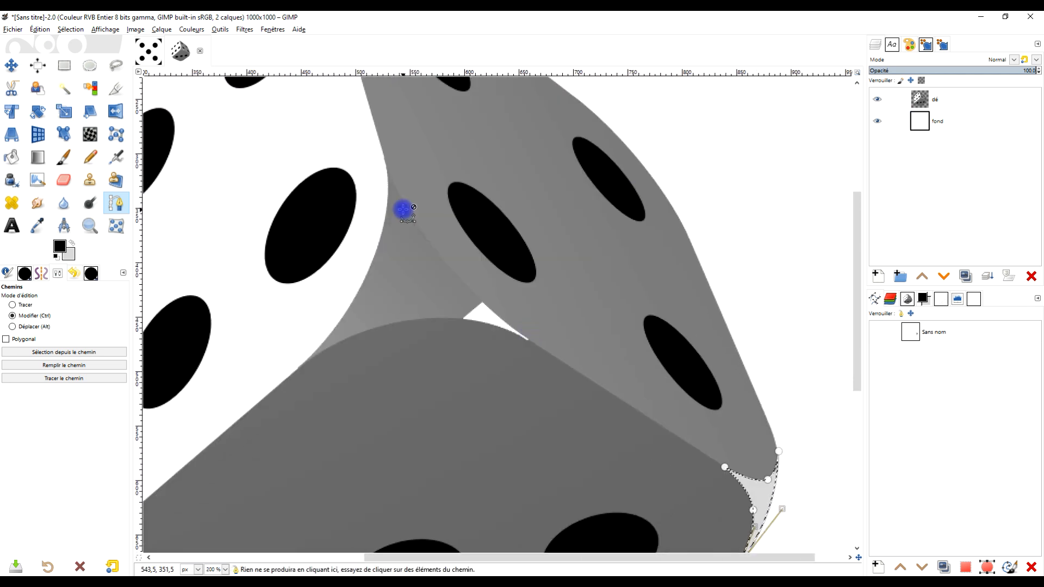
{"action": "scroll", "coordinate": [384, 158], "scroll_direction": "up", "scroll_amount": 1}
{"action": "left_click", "coordinate": [380, 149]}
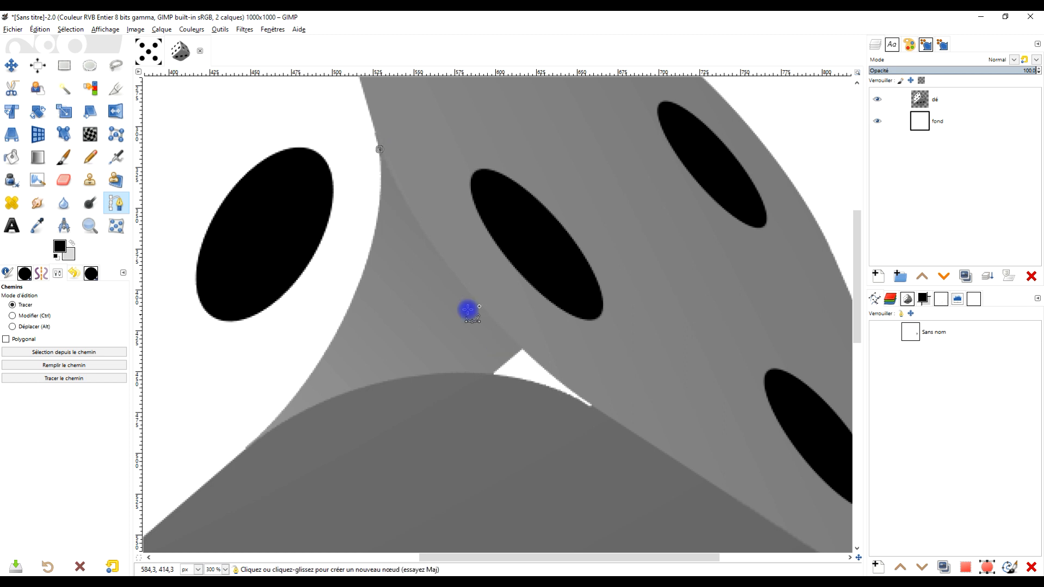
{"action": "left_click_drag", "start_coordinate": [462, 284], "coordinate": [494, 317]}
{"action": "left_click", "coordinate": [592, 406]}
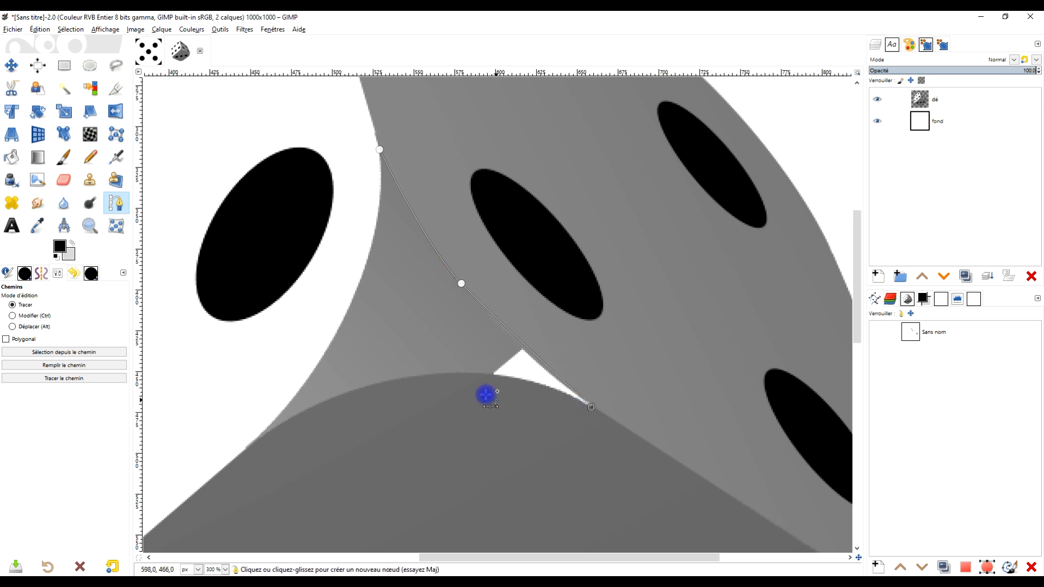
{"action": "left_click_drag", "start_coordinate": [451, 373], "coordinate": [385, 376]}
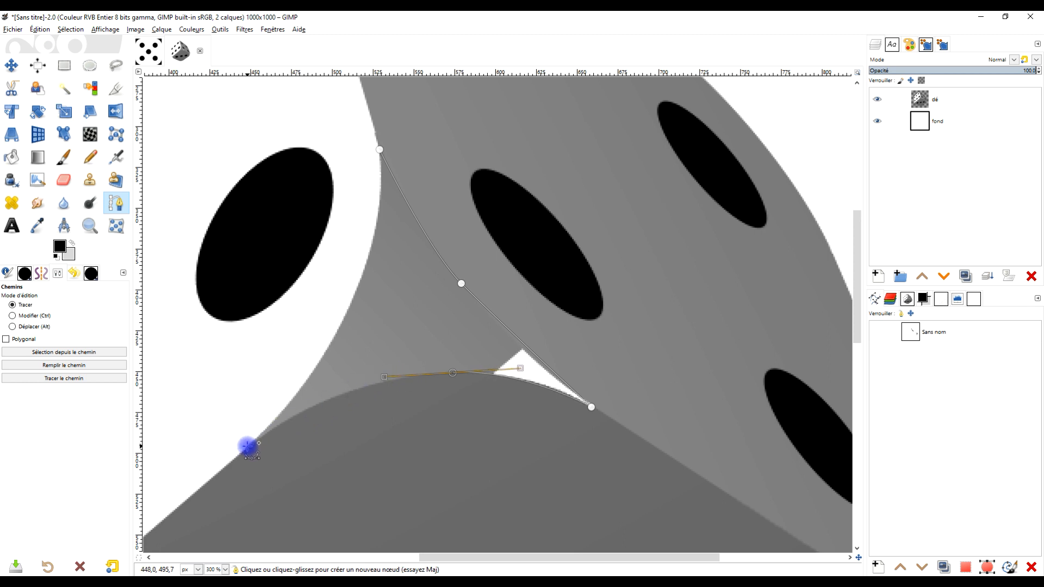
{"action": "left_click_drag", "start_coordinate": [248, 446], "coordinate": [282, 411]}
{"action": "key", "text": "ctrl+z"}
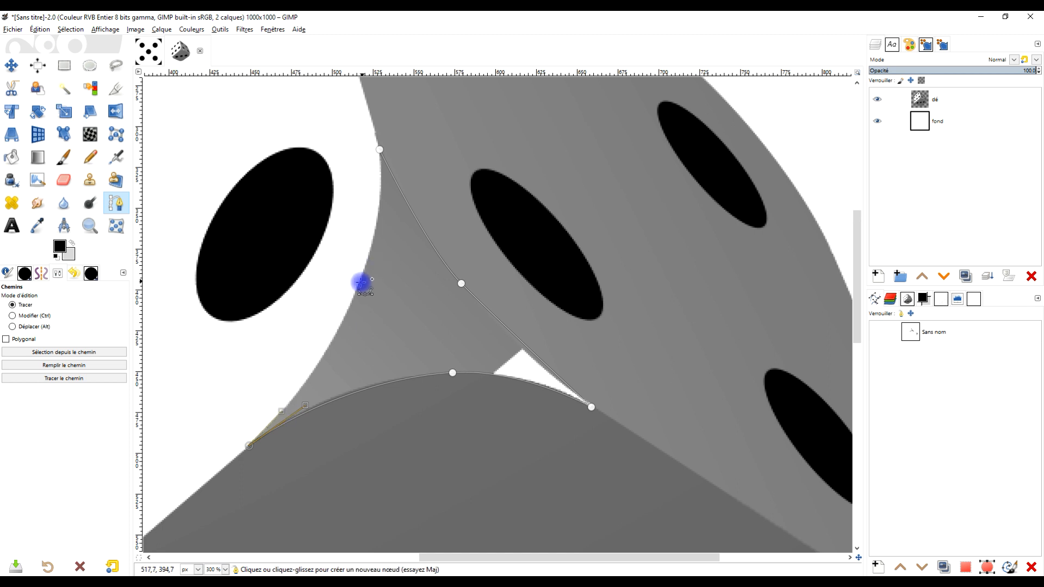
Close the central path along the white face's curved edge, convert it to a selection, and fill it with the light grey background colour.
{"action": "left_click_drag", "start_coordinate": [357, 286], "coordinate": [371, 238]}
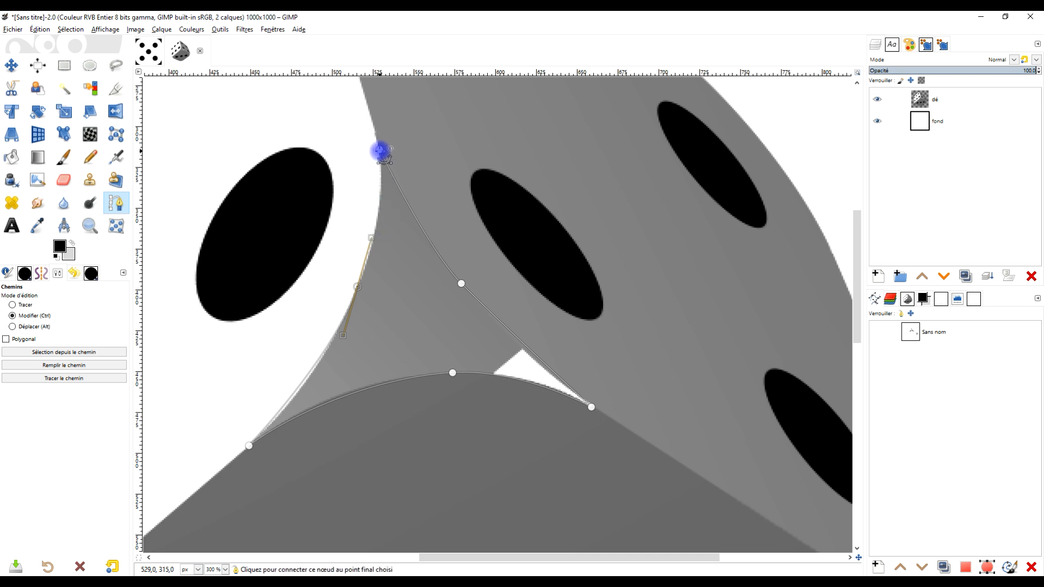
{"action": "left_click", "coordinate": [379, 150], "text": "ctrl"}
{"action": "left_click_drag", "start_coordinate": [370, 233], "coordinate": [381, 236]}
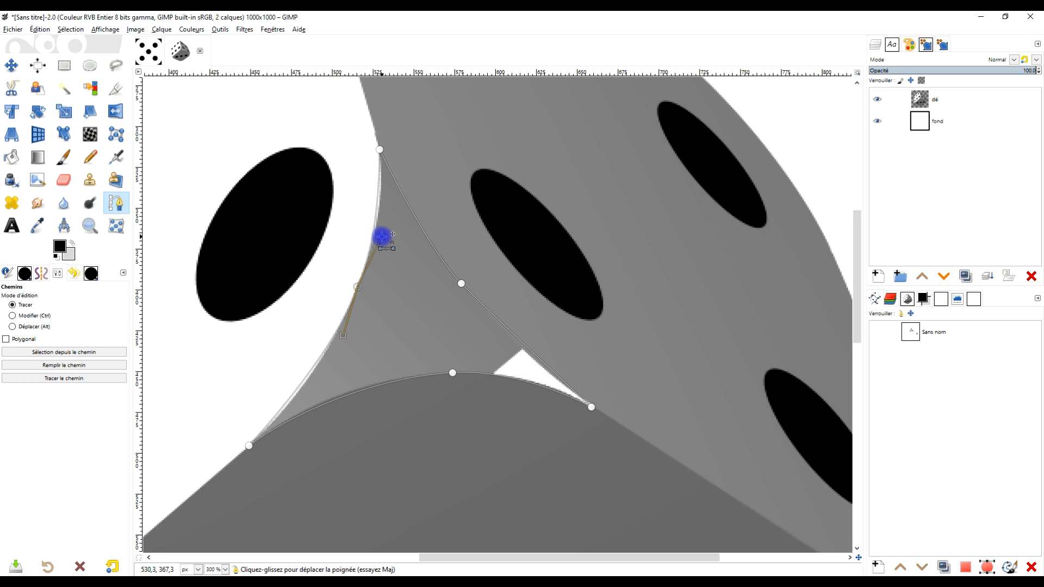
{"action": "key", "text": "Return"}
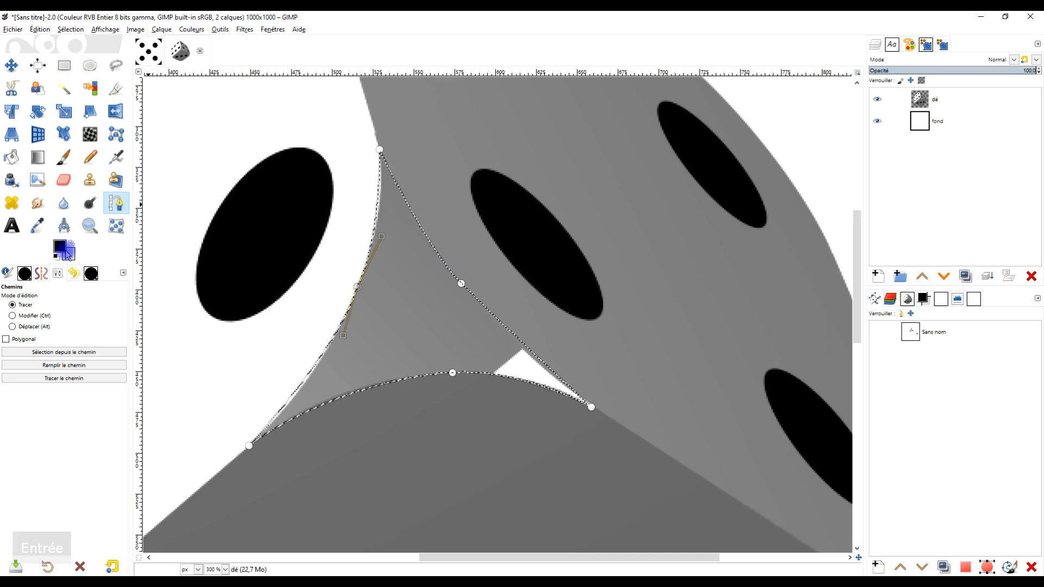
{"action": "left_click_drag", "start_coordinate": [68, 254], "coordinate": [413, 234]}
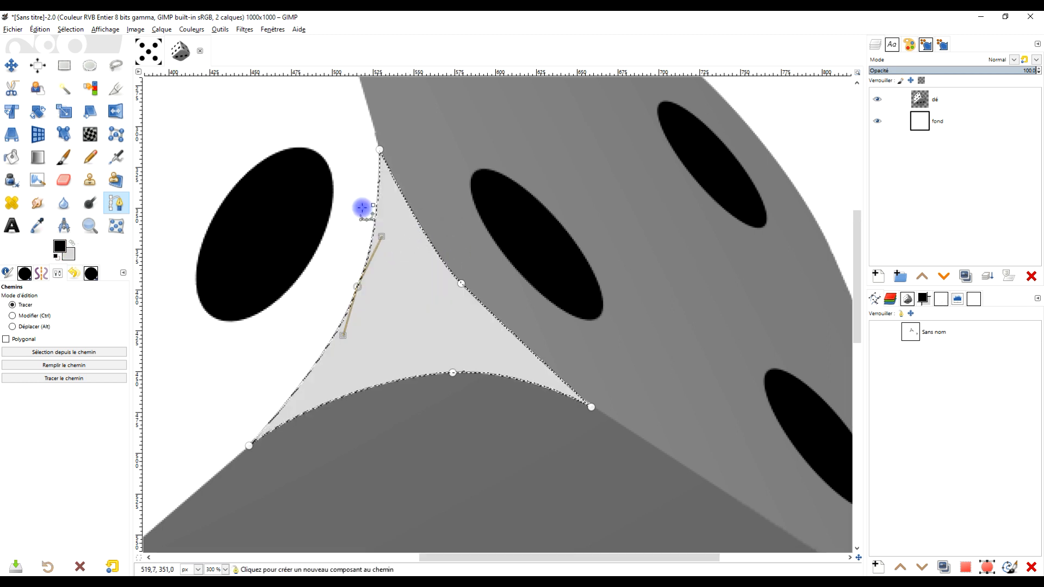
Trace a new path at the corner between the white and three-dot faces, along the three-dot face's edge and outer curve to the pointed tip.
{"action": "left_click_drag", "start_coordinate": [338, 201], "coordinate": [549, 238]}
{"action": "scroll", "coordinate": [522, 229], "scroll_direction": "up", "scroll_amount": 2}
{"action": "scroll", "coordinate": [473, 304], "scroll_direction": "down", "scroll_amount": 1}
{"action": "scroll", "coordinate": [429, 359], "scroll_direction": "down", "scroll_amount": 3}
{"action": "scroll", "coordinate": [375, 329], "scroll_direction": "up", "scroll_amount": 4}
{"action": "scroll", "coordinate": [364, 275], "scroll_direction": "up", "scroll_amount": 2}
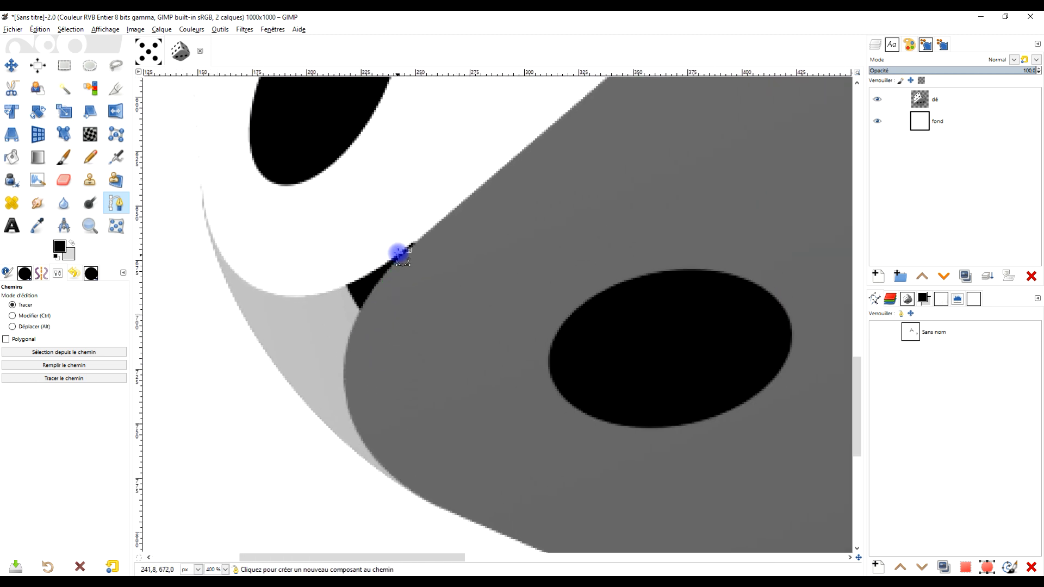
{"action": "left_click", "coordinate": [414, 242]}
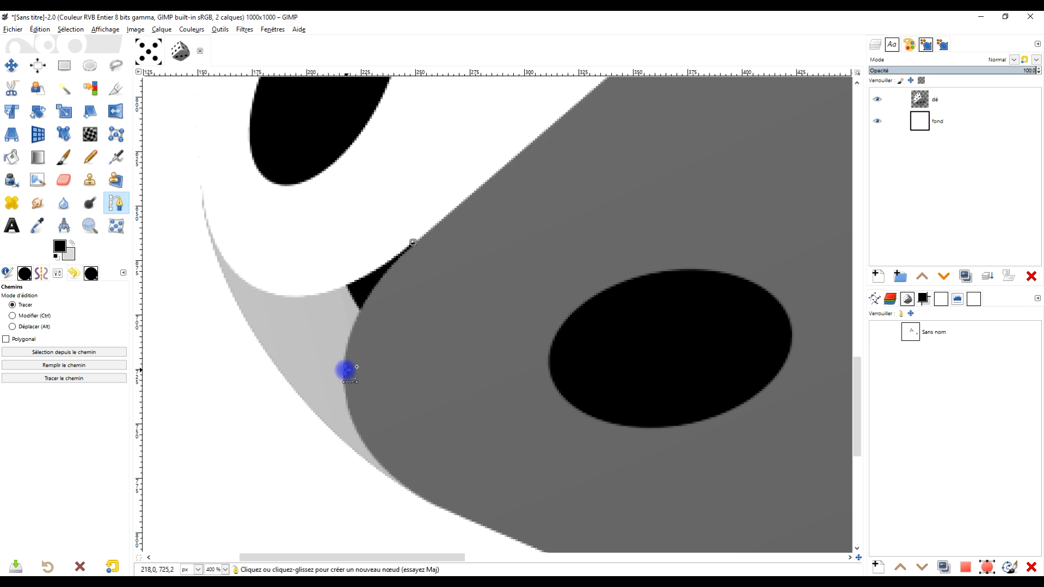
{"action": "left_click_drag", "start_coordinate": [347, 368], "coordinate": [346, 426]}
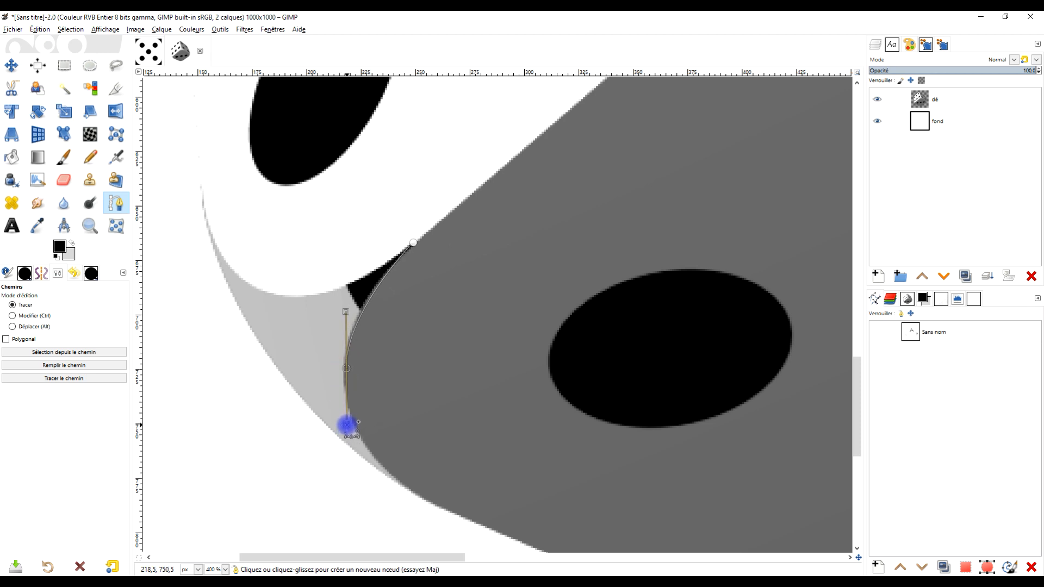
{"action": "left_click", "coordinate": [407, 490]}
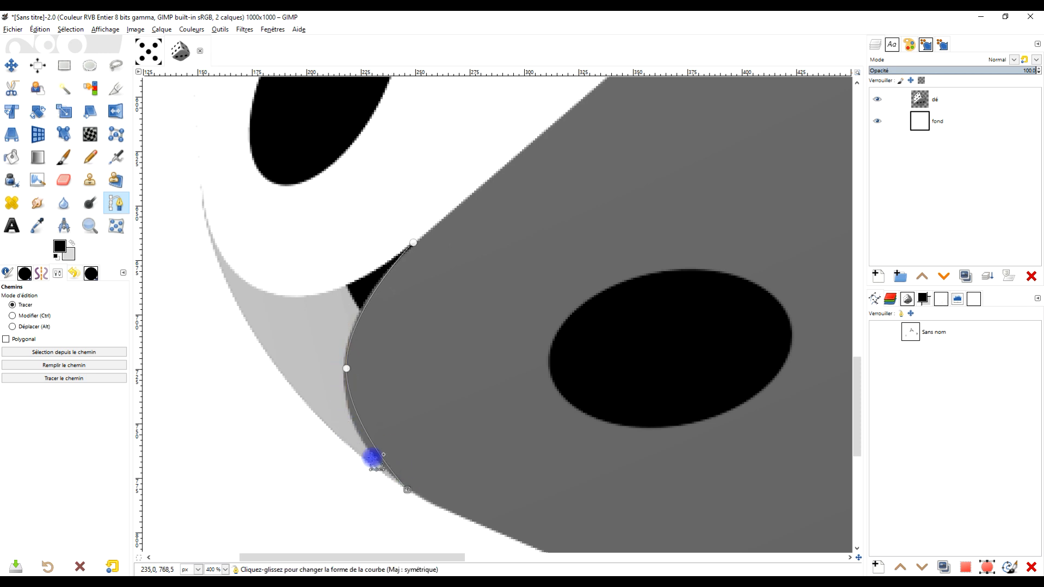
{"action": "left_click_drag", "start_coordinate": [287, 381], "coordinate": [244, 321]}
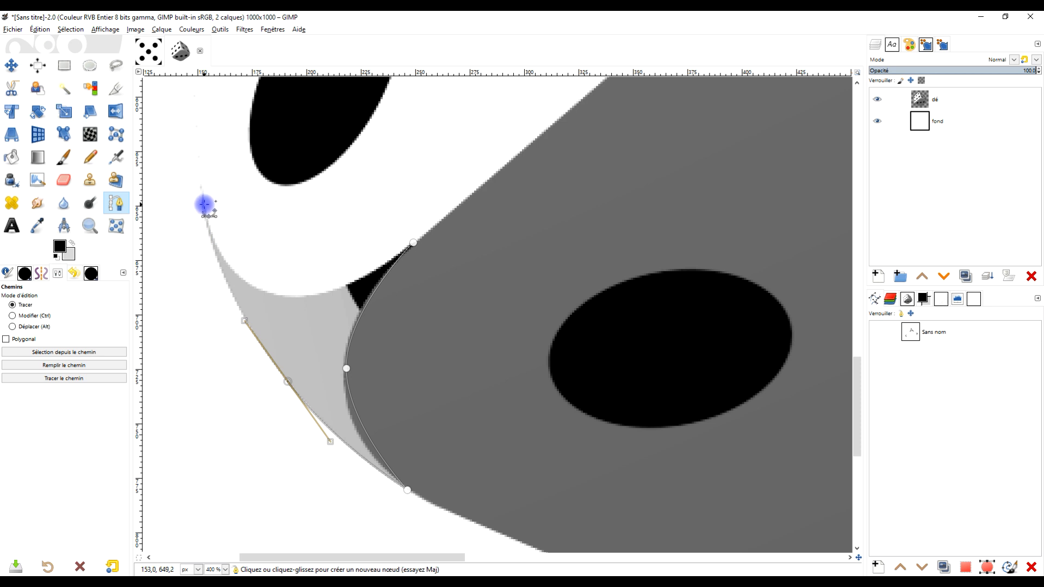
{"action": "left_click_drag", "start_coordinate": [200, 187], "coordinate": [197, 120]}
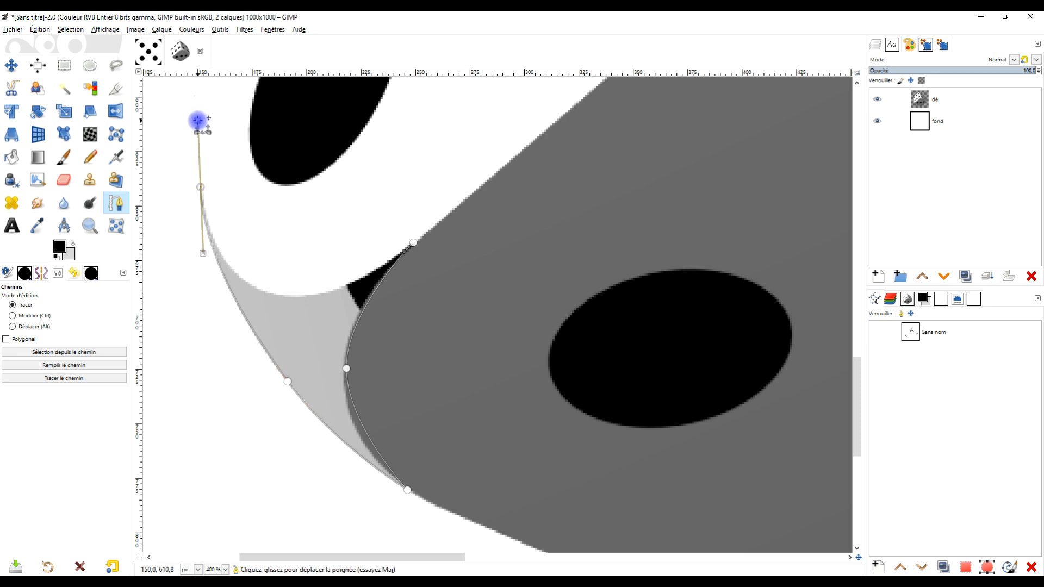
Close the corner path along the white face's curved edge, convert it to a selection, and fill it with the light grey background colour.
{"action": "left_click_drag", "start_coordinate": [199, 121], "coordinate": [242, 259]}
{"action": "left_click_drag", "start_coordinate": [278, 295], "coordinate": [350, 314]}
{"action": "key", "text": "ctrl+z"}
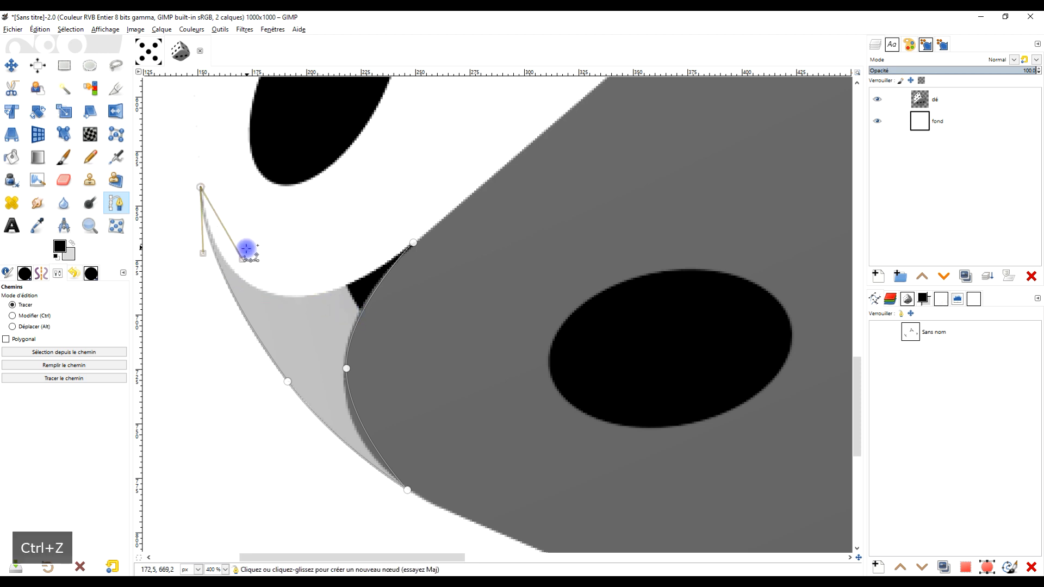
{"action": "left_click_drag", "start_coordinate": [243, 259], "coordinate": [212, 230]}
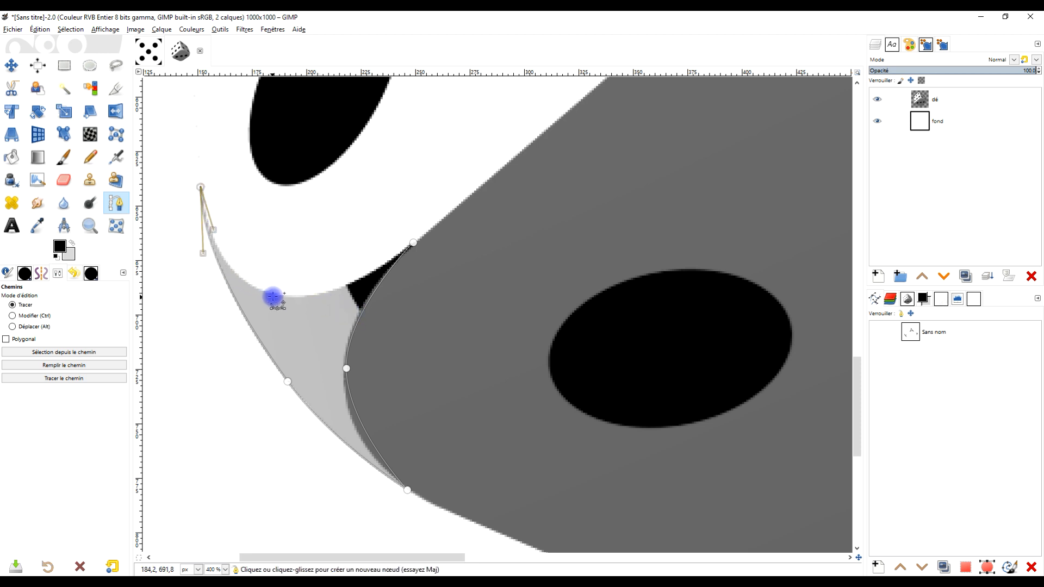
{"action": "left_click_drag", "start_coordinate": [280, 298], "coordinate": [344, 311]}
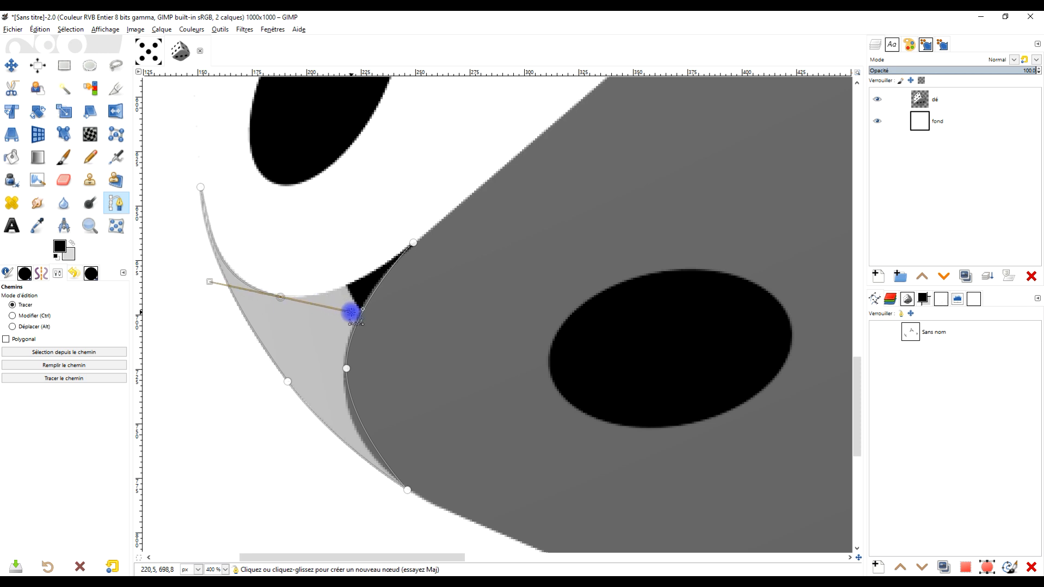
{"action": "left_click_drag", "start_coordinate": [353, 310], "coordinate": [353, 308]}
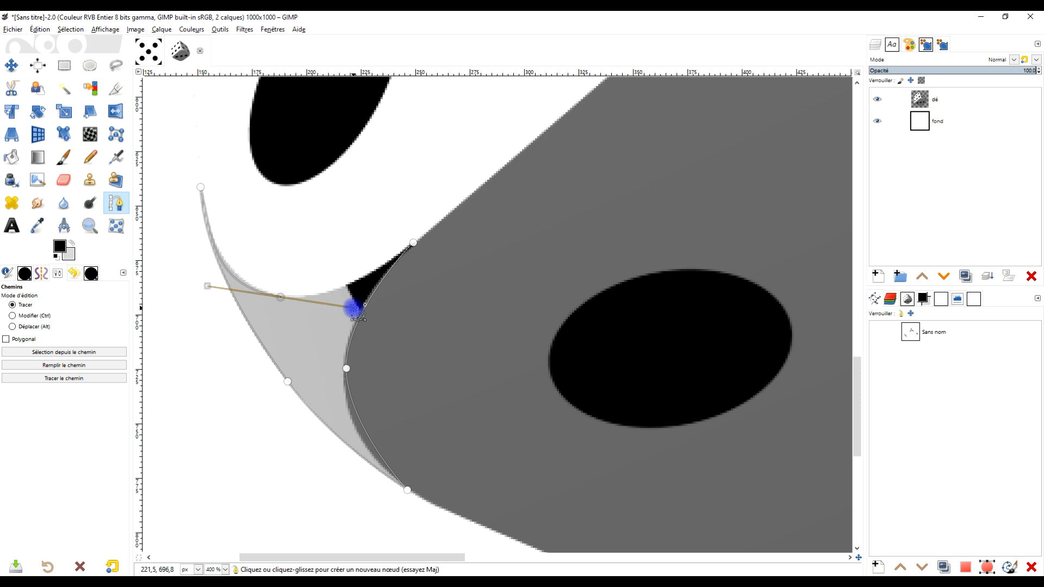
{"action": "left_click", "coordinate": [413, 243], "text": "ctrl"}
{"action": "key", "text": "Return"}
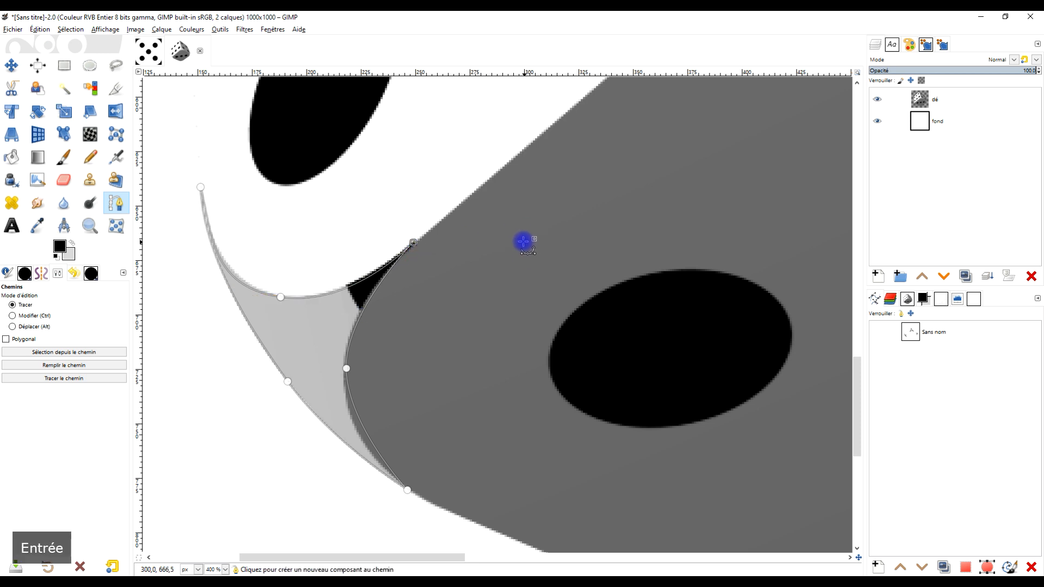
{"action": "left_click_drag", "start_coordinate": [67, 253], "coordinate": [318, 348]}
Reshape the path to follow the white face's curve, reselect and refill the area with light grey, and clear the selection.
{"action": "scroll", "coordinate": [482, 289], "scroll_direction": "up", "scroll_amount": 2}
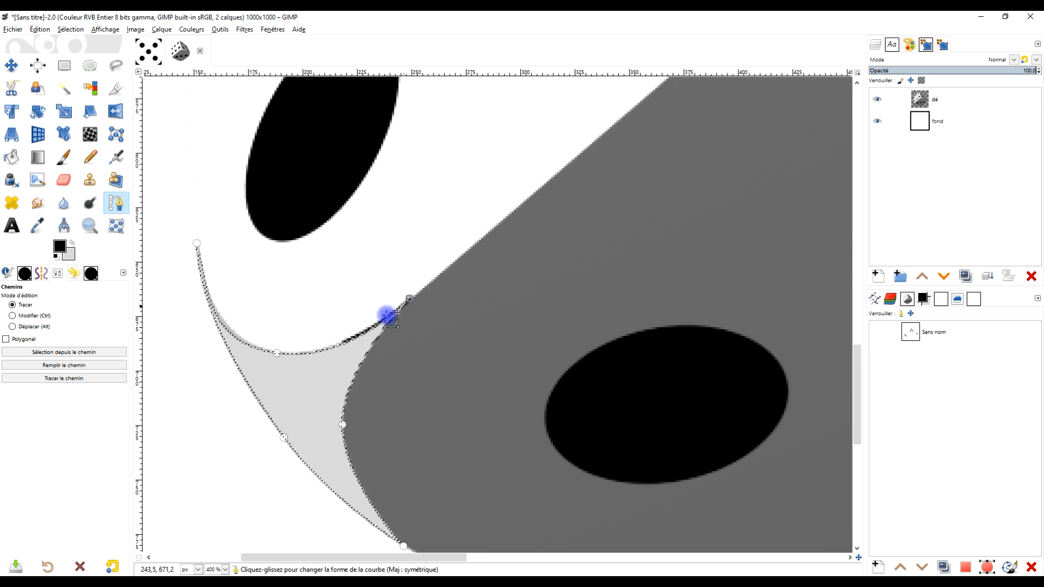
{"action": "scroll", "coordinate": [307, 342], "scroll_direction": "up", "scroll_amount": 2}
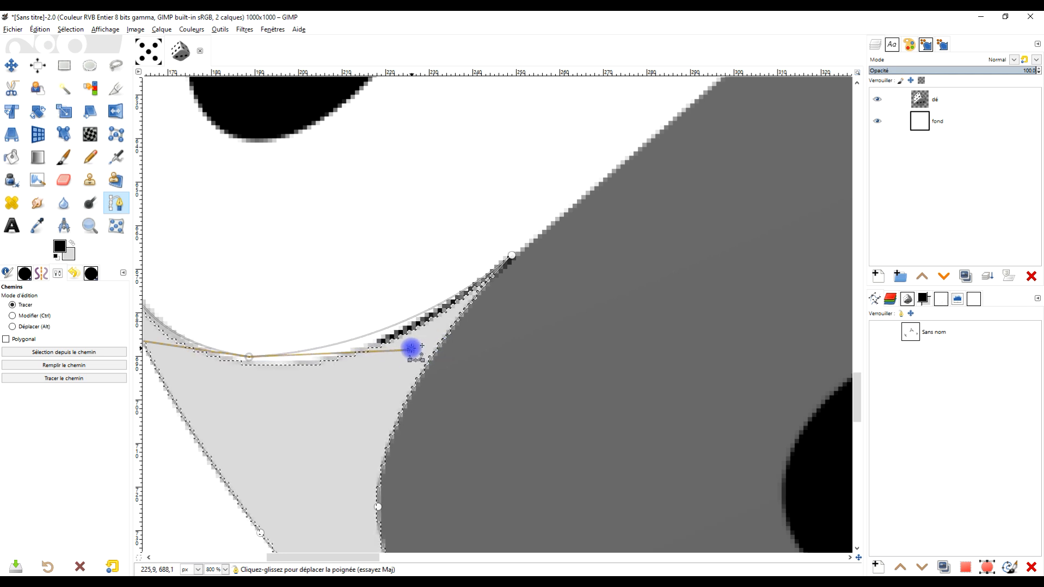
{"action": "key", "text": "Return"}
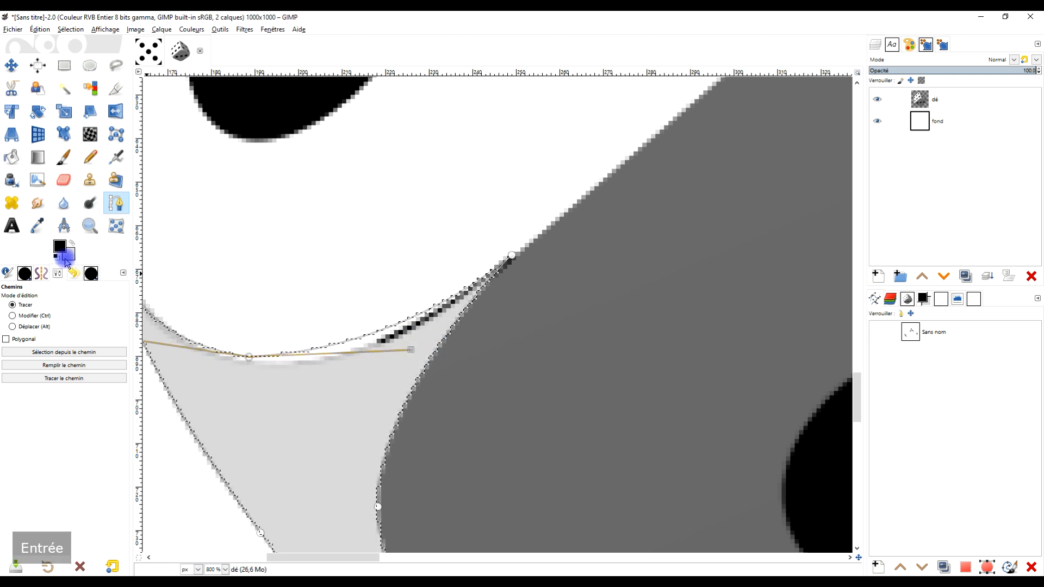
{"action": "left_click_drag", "start_coordinate": [273, 384], "coordinate": [280, 388]}
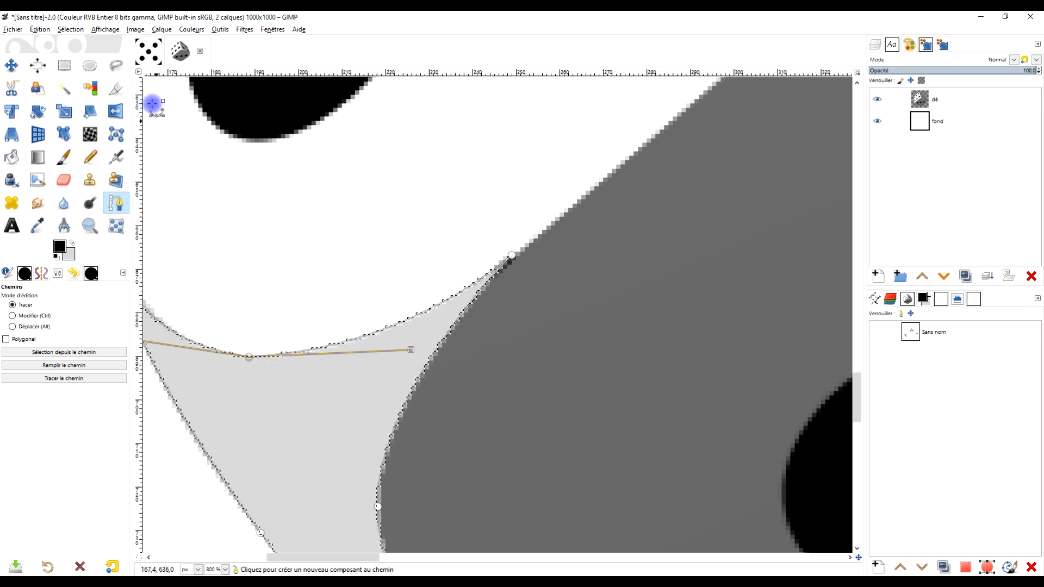
{"action": "left_click", "coordinate": [64, 65]}
{"action": "left_click", "coordinate": [394, 206]}
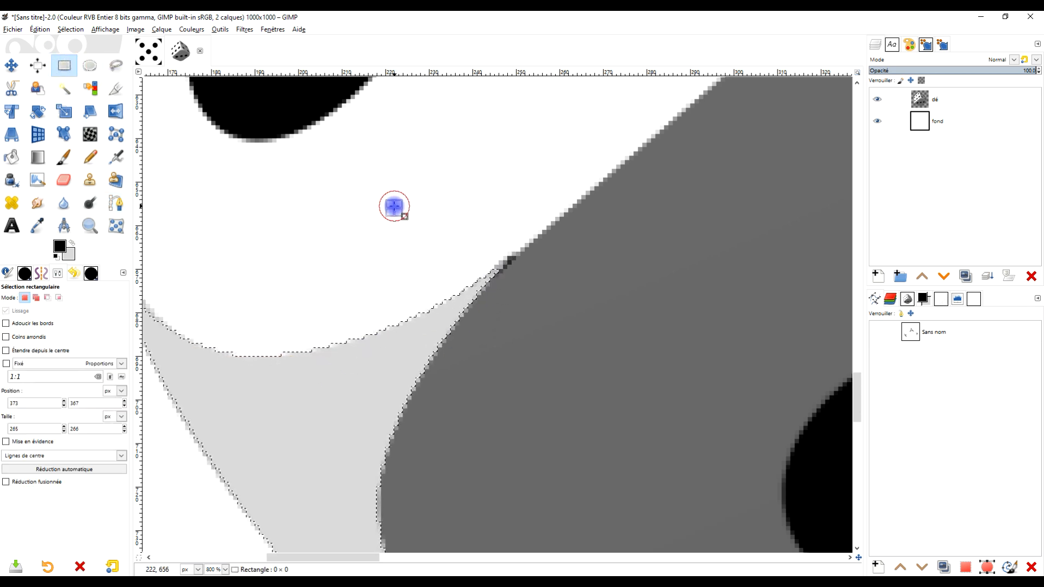
Start a new path at the die's top corner, running from the white face's tip over the gap and around the four-dot face's rounded corner.
{"action": "scroll", "coordinate": [457, 252], "scroll_direction": "down", "scroll_amount": 5}
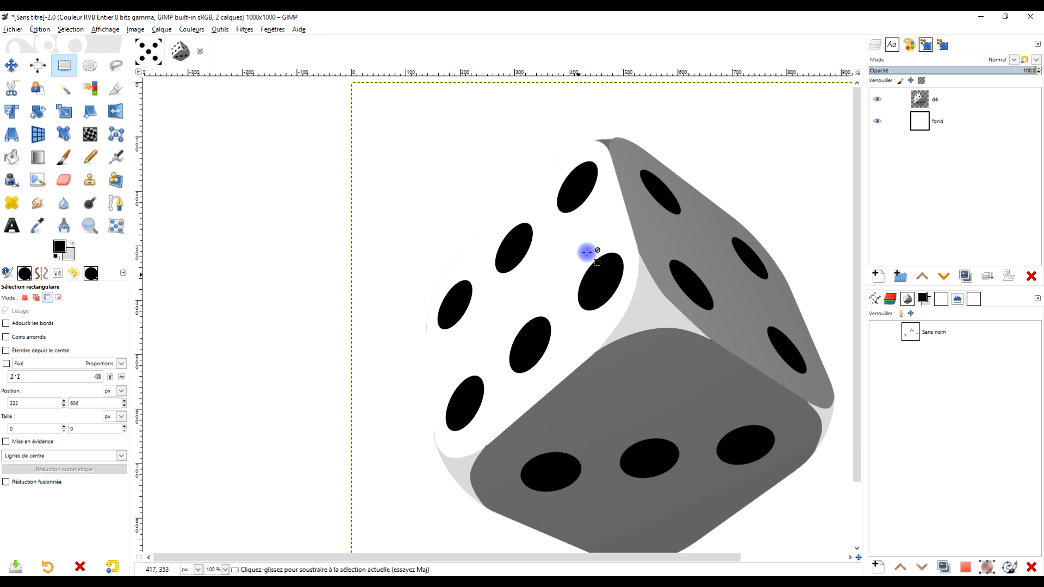
{"action": "scroll", "coordinate": [629, 121], "scroll_direction": "up", "scroll_amount": 5}
{"action": "left_click_drag", "start_coordinate": [616, 353], "coordinate": [571, 311]}
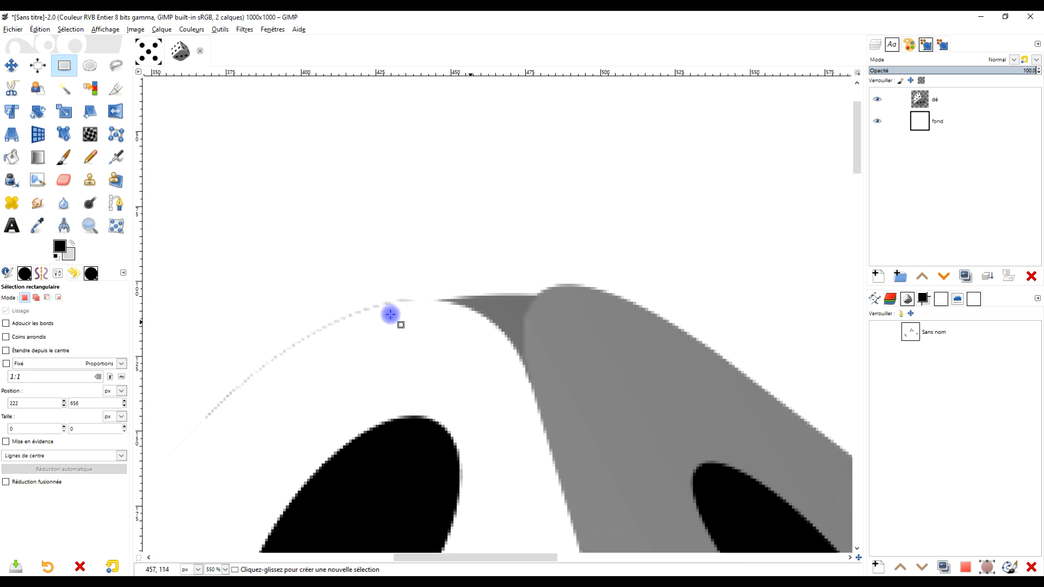
{"action": "left_click", "coordinate": [114, 203]}
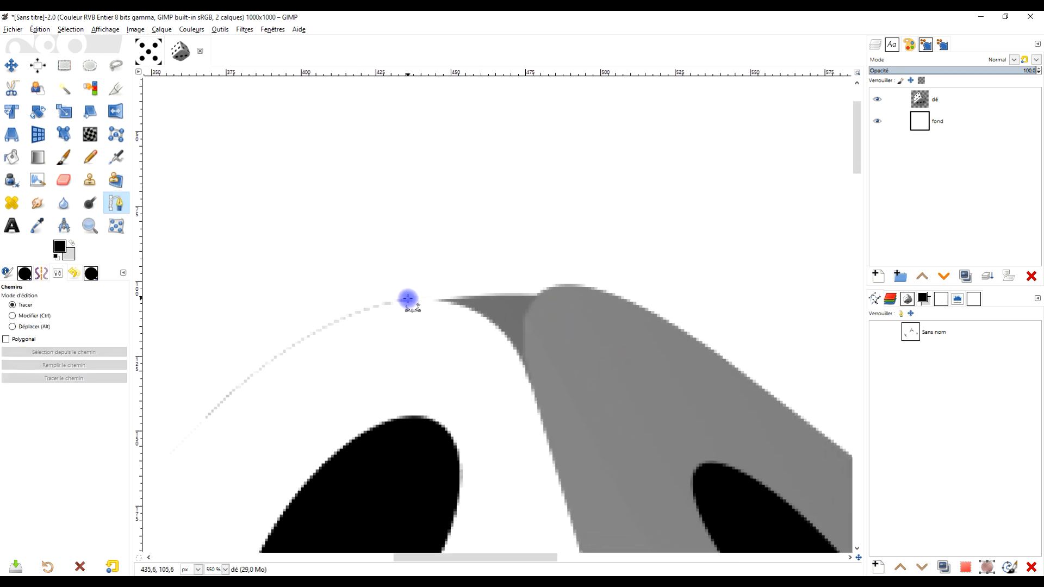
{"action": "left_click", "coordinate": [408, 300]}
{"action": "left_click_drag", "start_coordinate": [495, 285], "coordinate": [527, 285]}
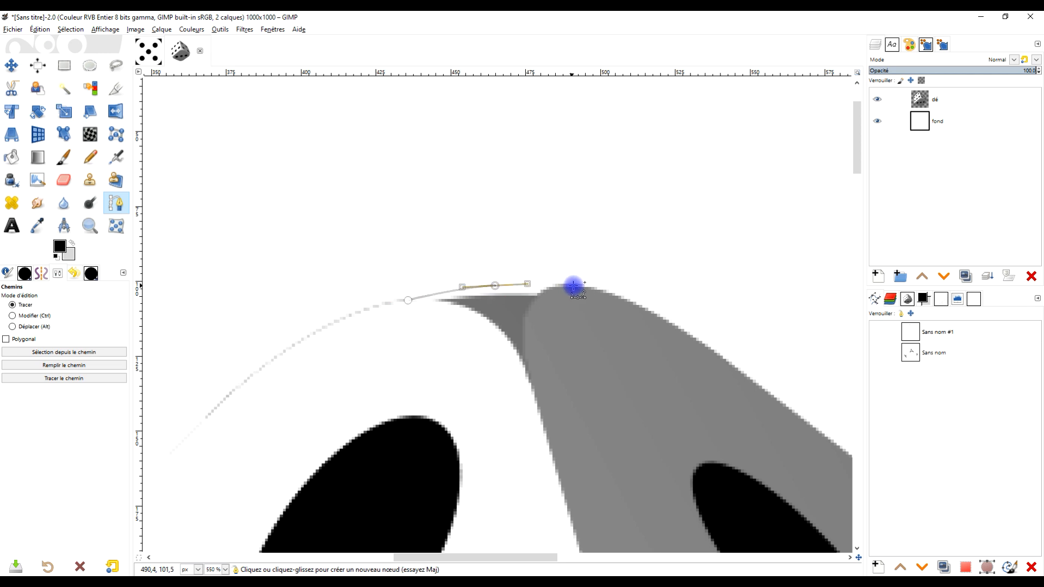
{"action": "left_click", "coordinate": [593, 286]}
{"action": "left_click_drag", "start_coordinate": [539, 298], "coordinate": [530, 314]}
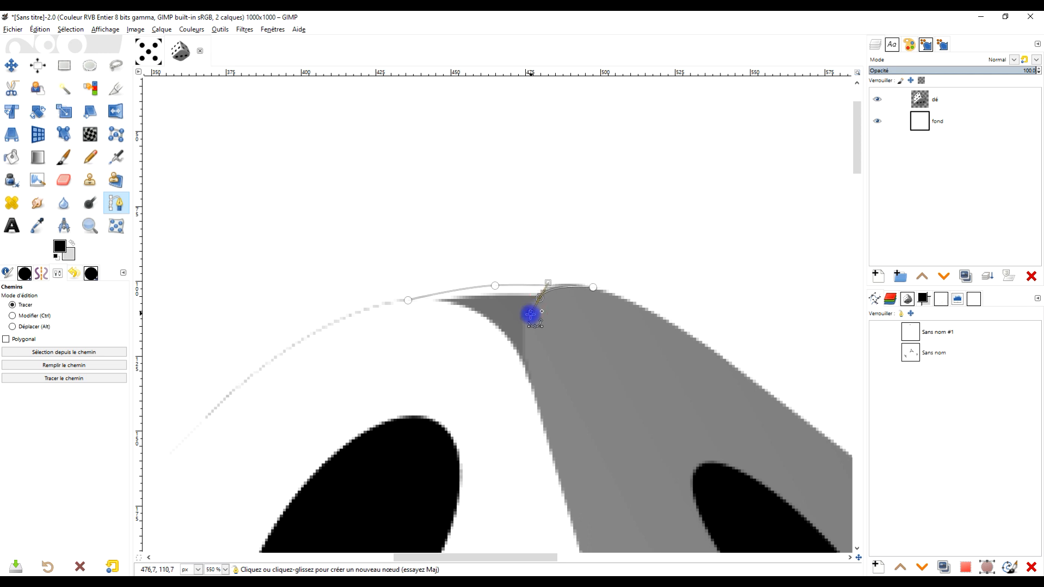
Continue the top corner path down the four-dot face's edge and close it along the white face's curved edge.
{"action": "left_click", "coordinate": [524, 366]}
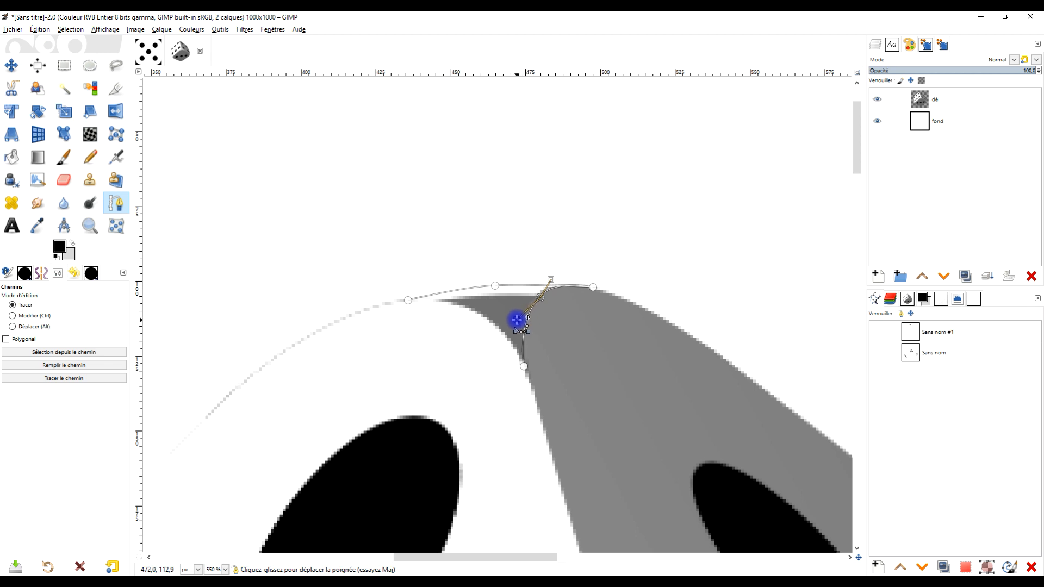
{"action": "left_click", "coordinate": [524, 366]}
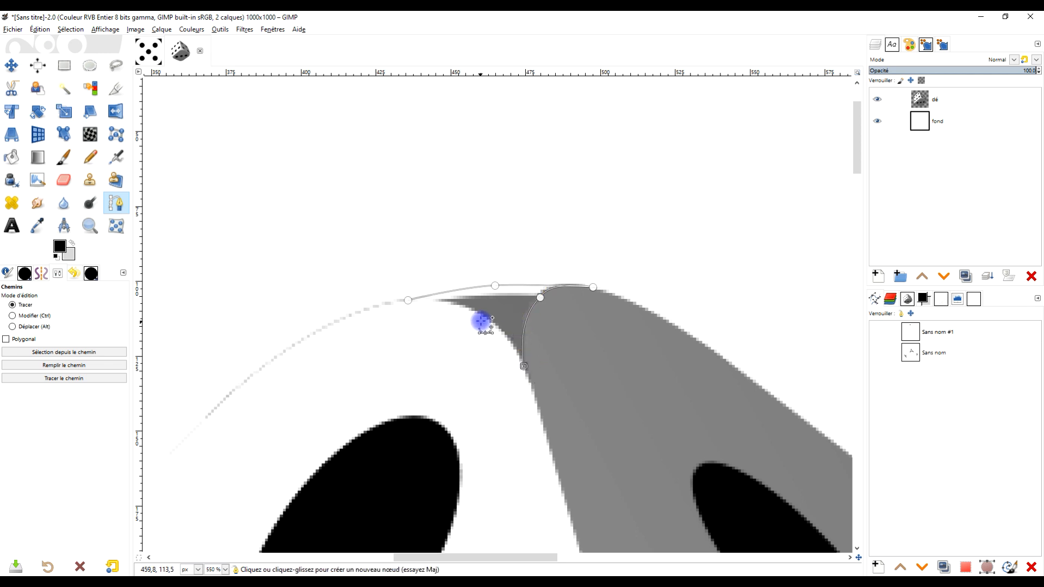
{"action": "left_click_drag", "start_coordinate": [488, 323], "coordinate": [462, 307]}
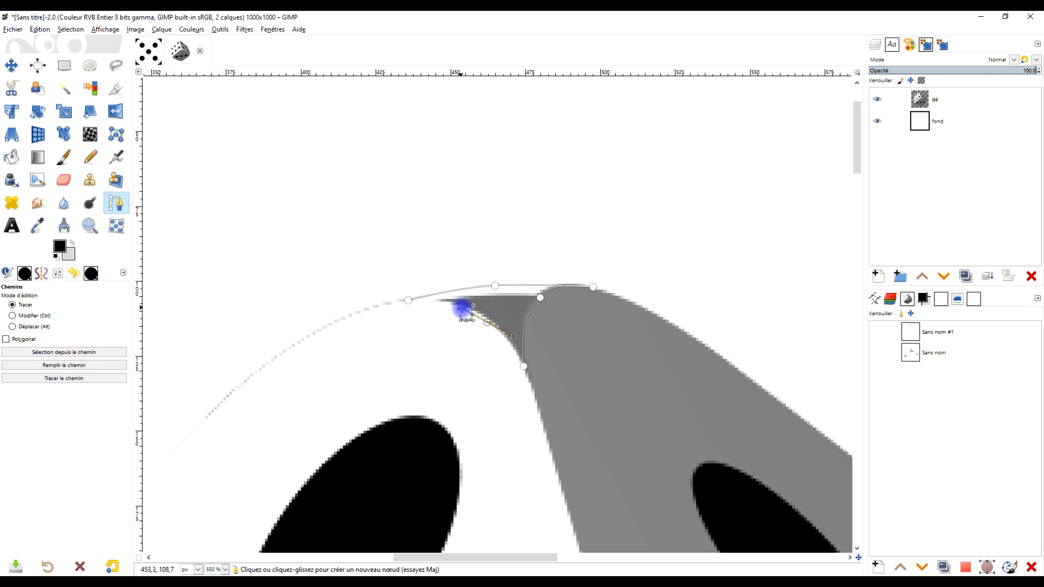
{"action": "left_click", "coordinate": [407, 301], "text": "ctrl"}
{"action": "left_click_drag", "start_coordinate": [489, 320], "coordinate": [460, 300]}
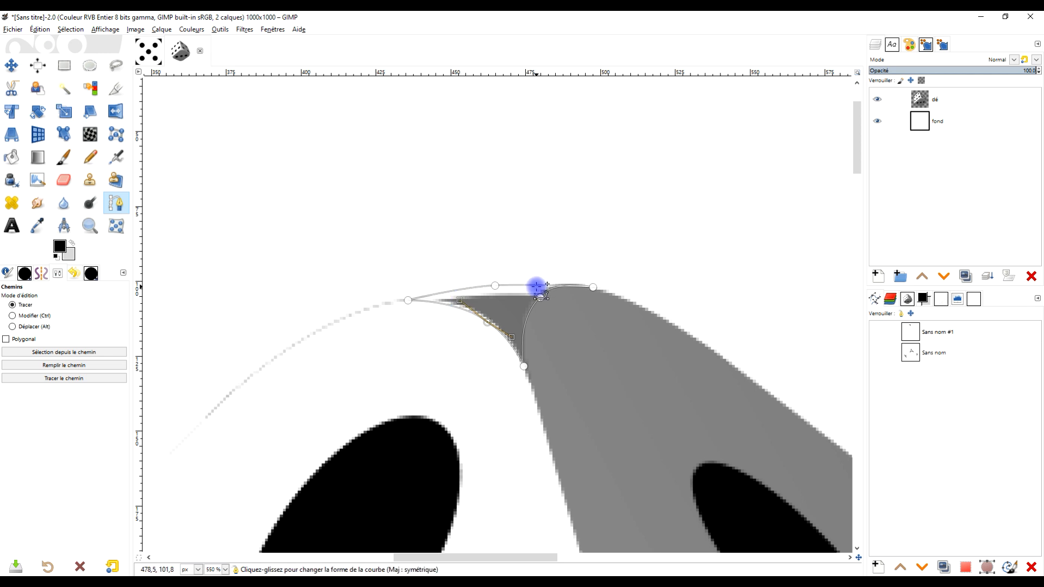
Convert the top corner path to a selection, fill it with the light grey background colour, and clear the selection.
{"action": "key", "text": "Return"}
{"action": "left_click_drag", "start_coordinate": [70, 256], "coordinate": [535, 301]}
{"action": "left_click", "coordinate": [64, 65]}
{"action": "left_click", "coordinate": [334, 149]}
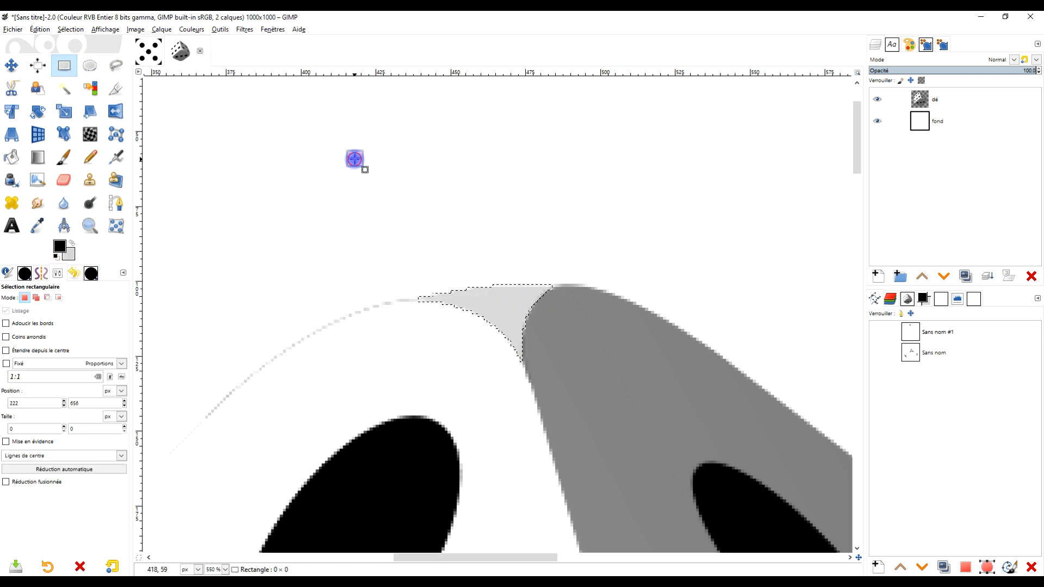
Create a new transparent layer named ombre directly above the fond layer.
{"action": "scroll", "coordinate": [484, 263], "scroll_direction": "down", "scroll_amount": 5, "text": "ctrl"}
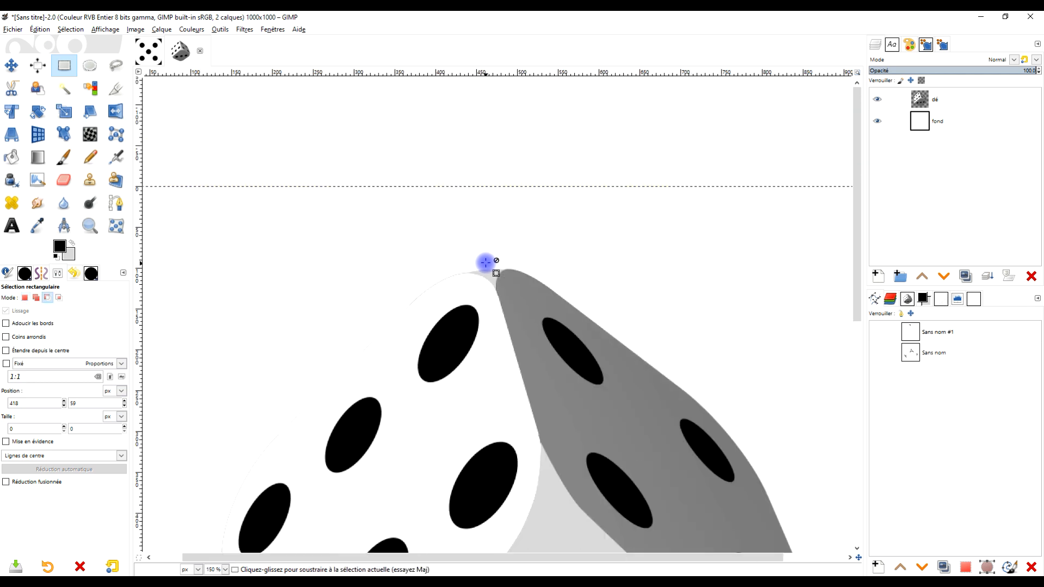
{"action": "scroll", "coordinate": [565, 220], "scroll_direction": "up", "scroll_amount": 1, "text": "ctrl"}
{"action": "scroll", "coordinate": [575, 249], "scroll_direction": "down", "scroll_amount": 1, "text": "ctrl"}
{"action": "scroll", "coordinate": [576, 249], "scroll_direction": "up", "scroll_amount": 1, "text": "ctrl"}
{"action": "scroll", "coordinate": [589, 249], "scroll_direction": "down", "scroll_amount": 1, "text": "ctrl"}
{"action": "scroll", "coordinate": [552, 231], "scroll_direction": "down", "scroll_amount": 1, "text": "ctrl"}
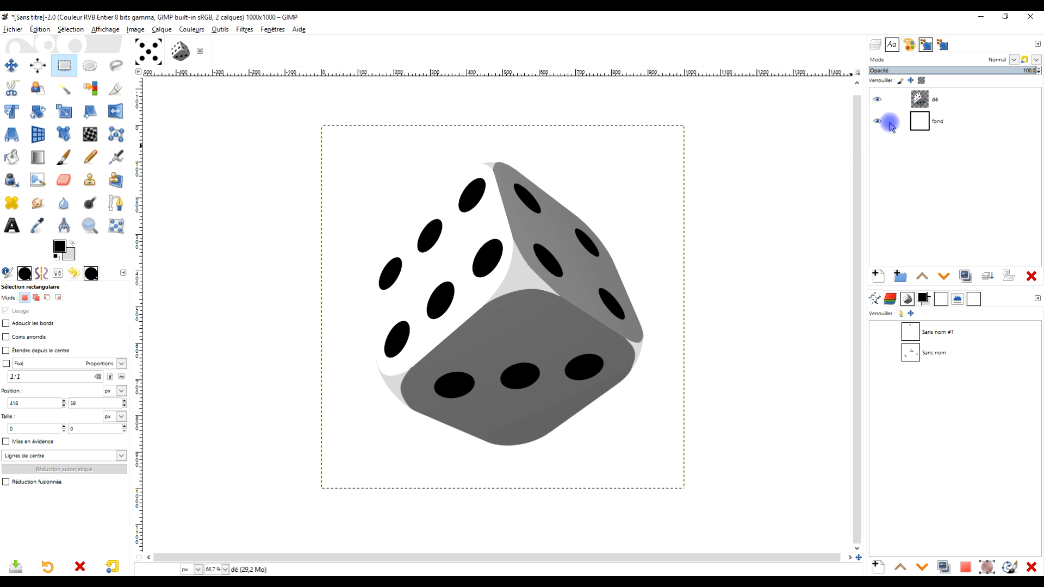
{"action": "left_click", "coordinate": [936, 102]}
{"action": "left_click", "coordinate": [936, 124]}
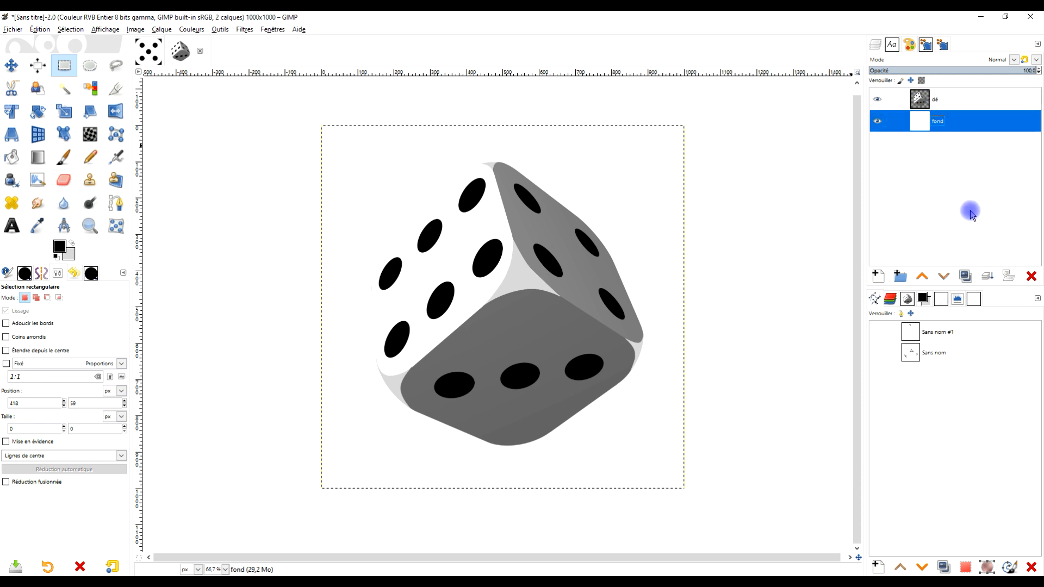
{"action": "left_click", "coordinate": [879, 277]}
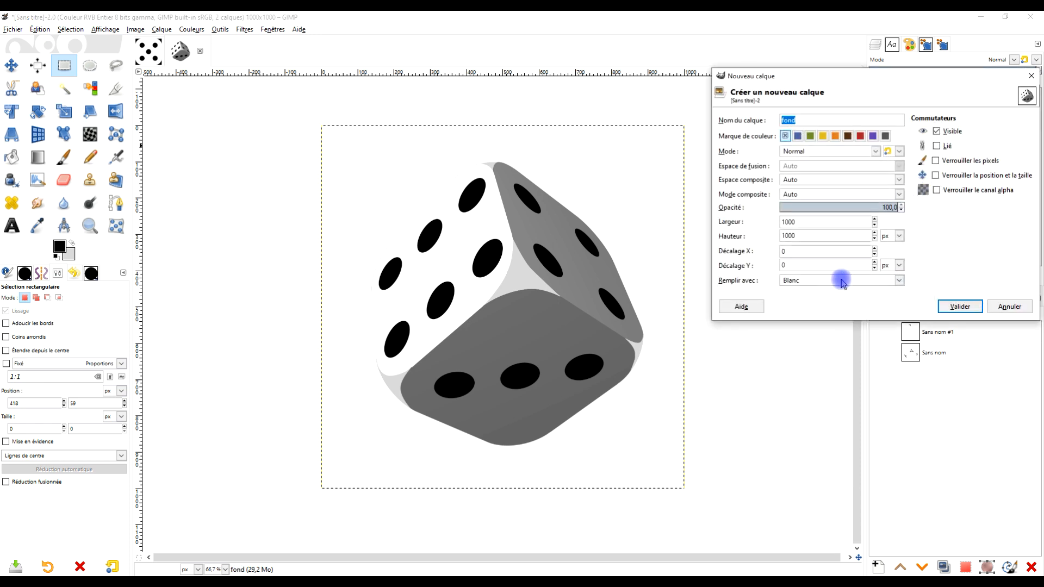
{"action": "type", "text": "ombr"}
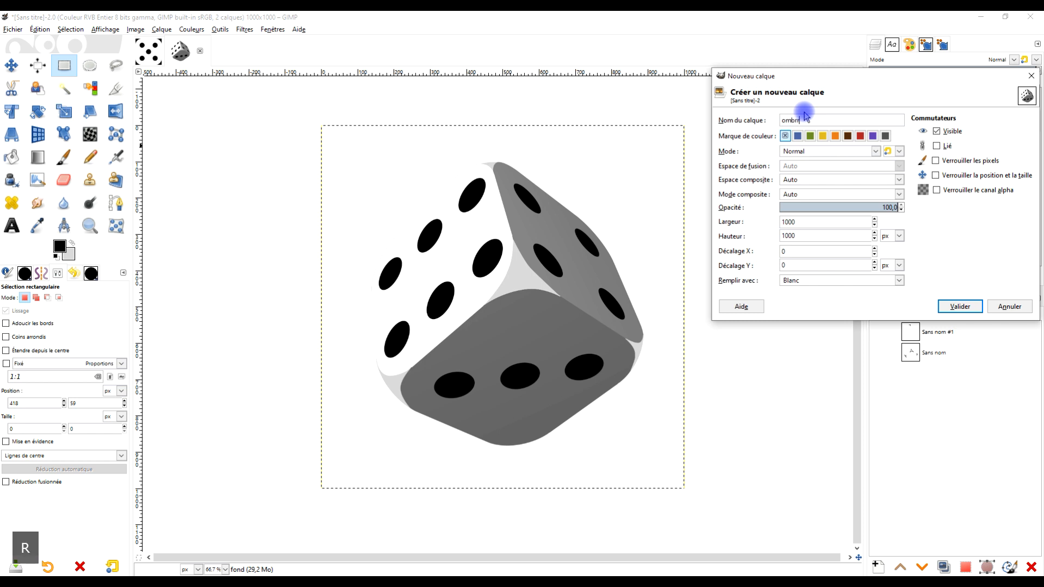
{"action": "type", "text": "e"}
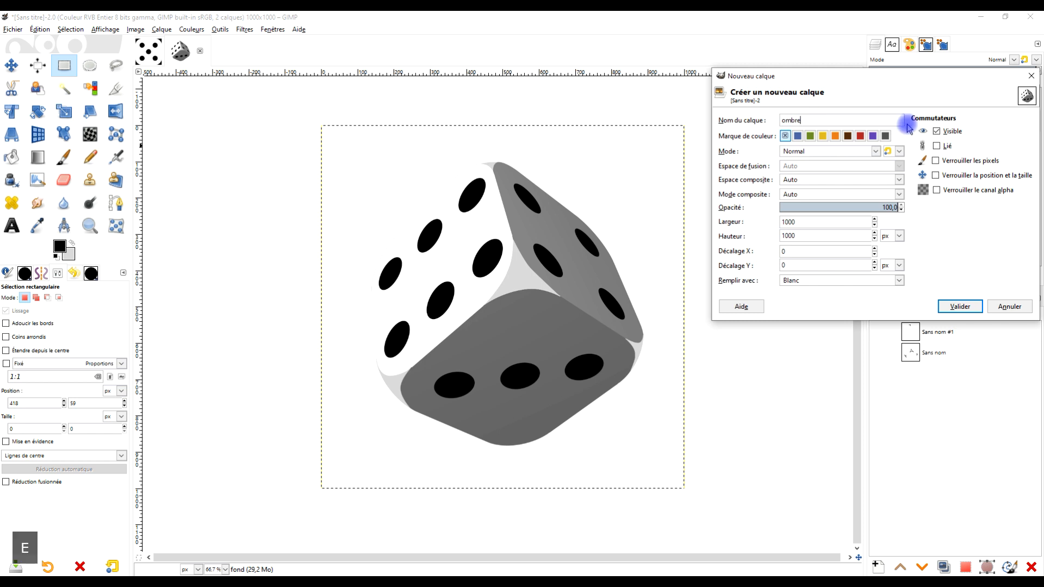
{"action": "left_click", "coordinate": [812, 281]}
{"action": "left_click", "coordinate": [793, 331]}
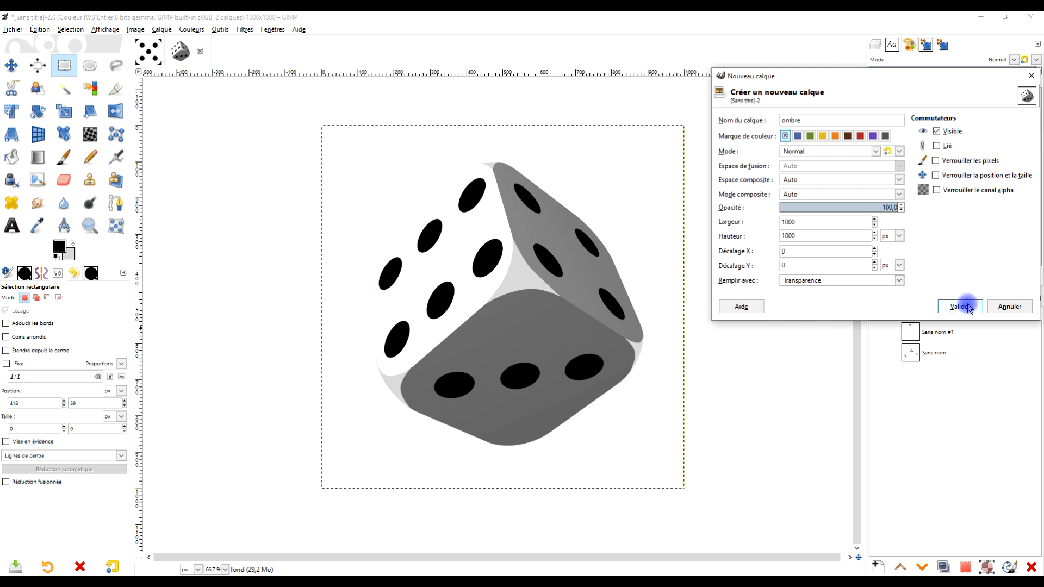
{"action": "left_click", "coordinate": [967, 307]}
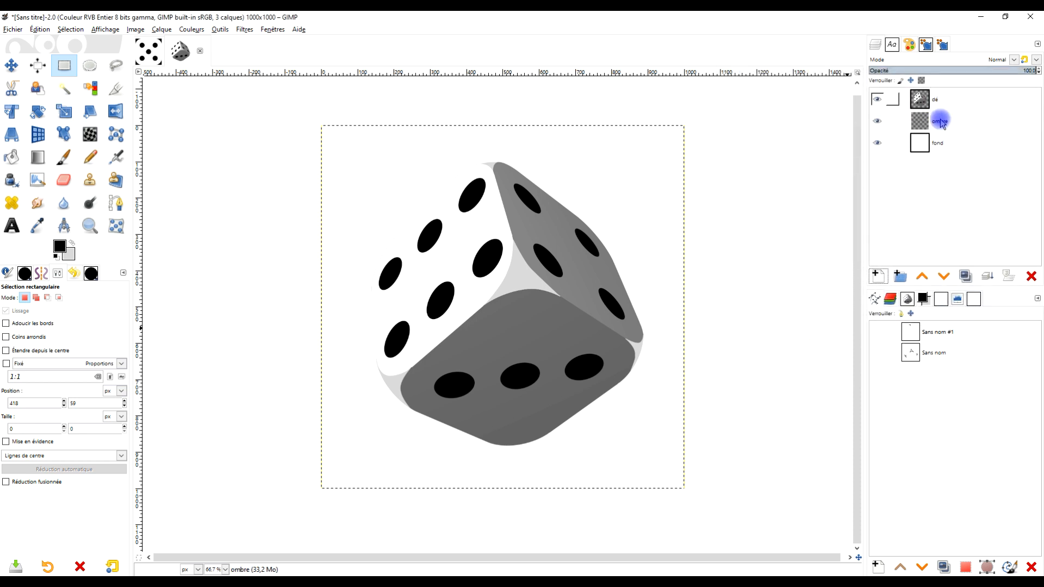
Make a free-proportion elliptical selection of about 492 × 72 px, not expanded from its centre, under the die's lowest corner and fill it with black.
{"action": "left_click", "coordinate": [89, 65]}
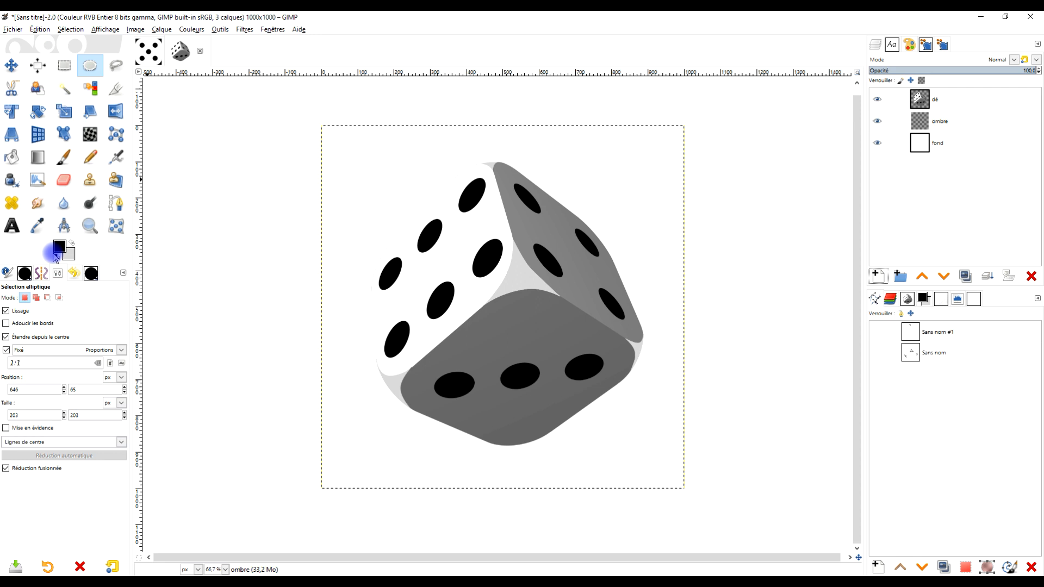
{"action": "left_click", "coordinate": [6, 337]}
{"action": "left_click", "coordinate": [6, 351]}
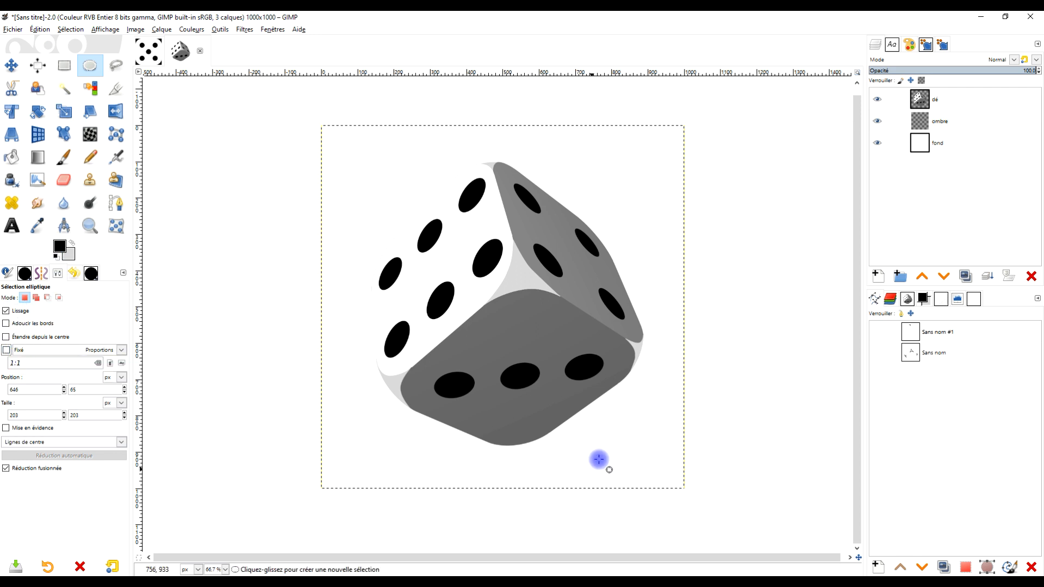
{"action": "left_click_drag", "start_coordinate": [480, 457], "coordinate": [659, 483]}
{"action": "left_click_drag", "start_coordinate": [588, 473], "coordinate": [523, 449]}
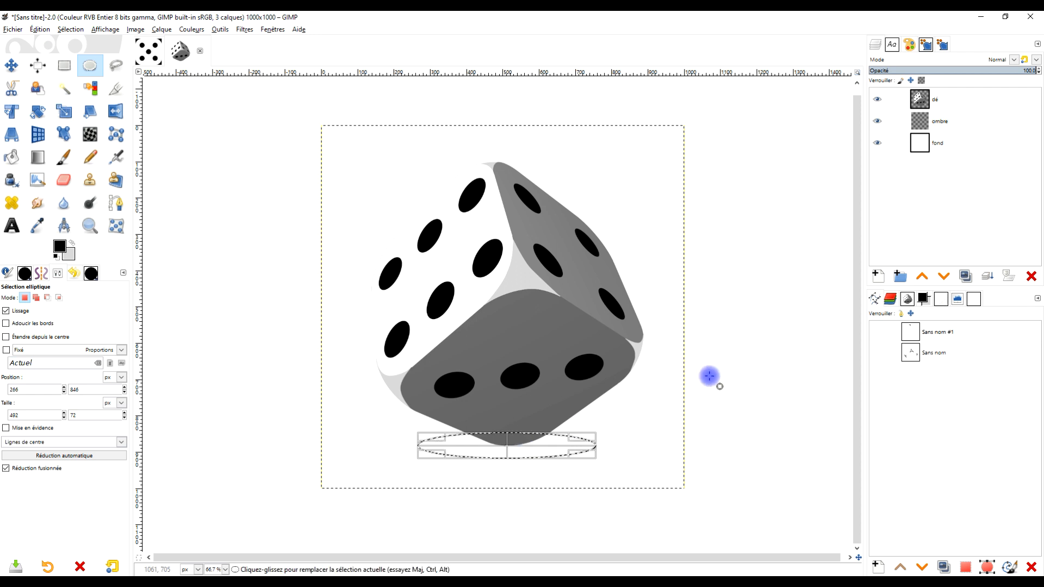
{"action": "key", "text": "Return"}
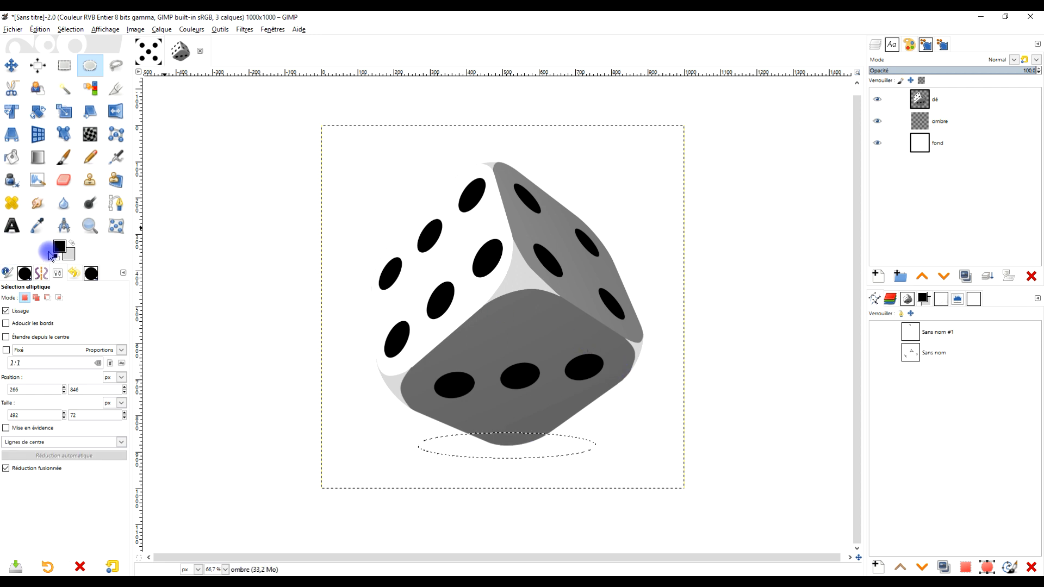
{"action": "left_click_drag", "start_coordinate": [63, 249], "coordinate": [528, 442]}
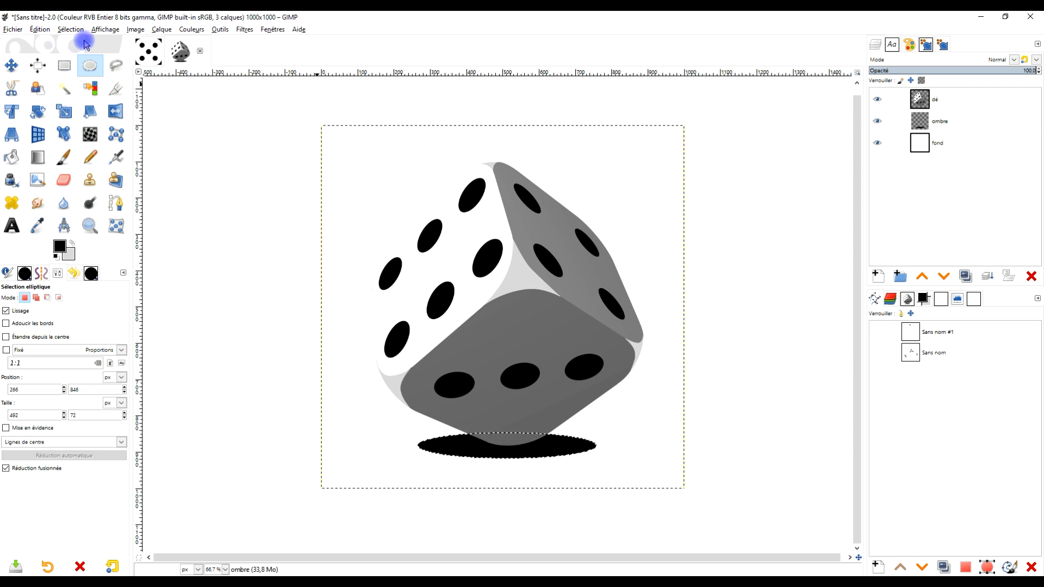
{"action": "left_click", "coordinate": [244, 30]}
{"action": "mouse_move", "coordinate": [298, 97]}
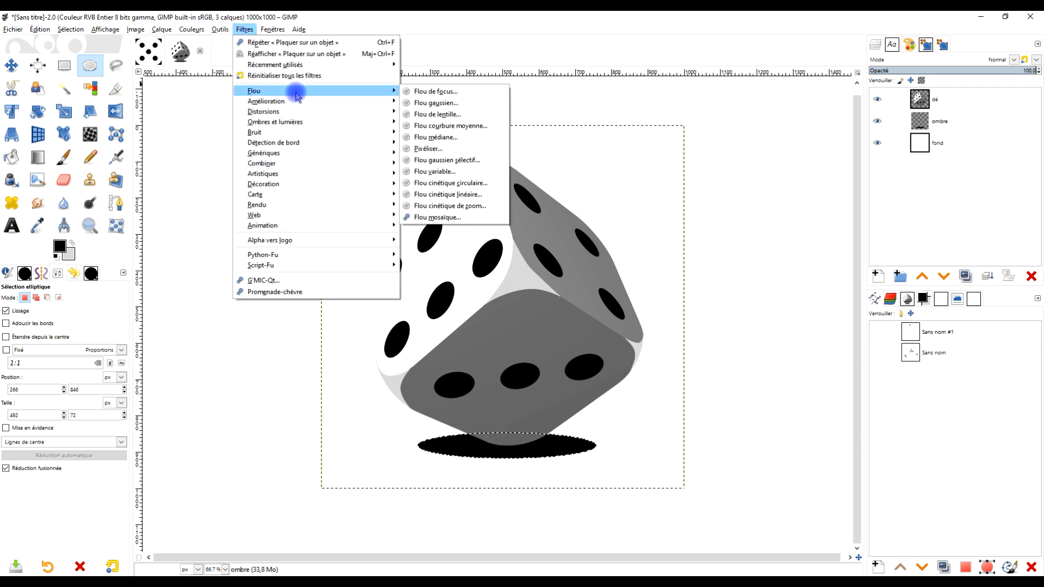
{"action": "left_click", "coordinate": [452, 104]}
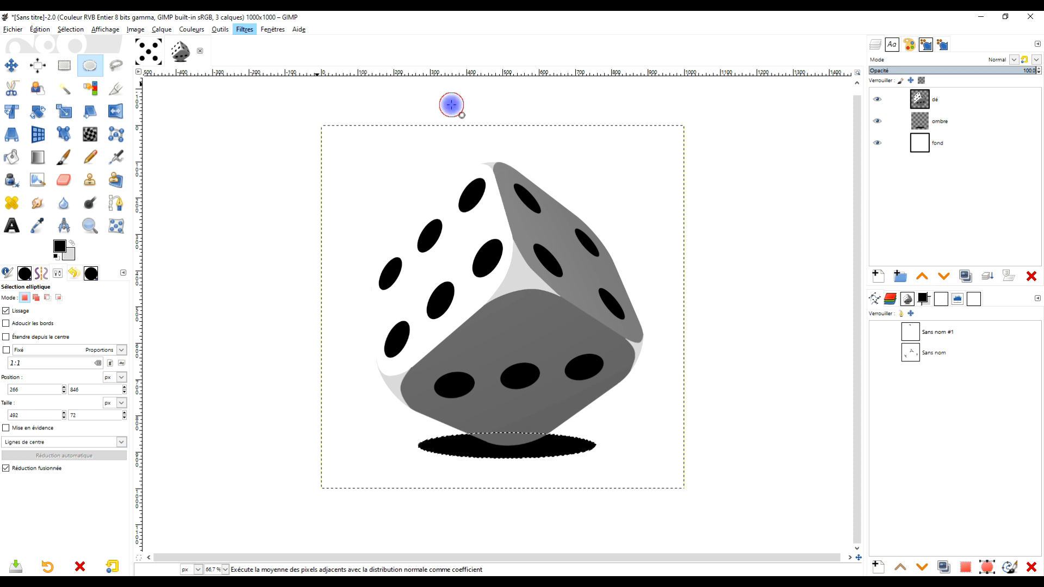
{"action": "left_click", "coordinate": [134, 170]}
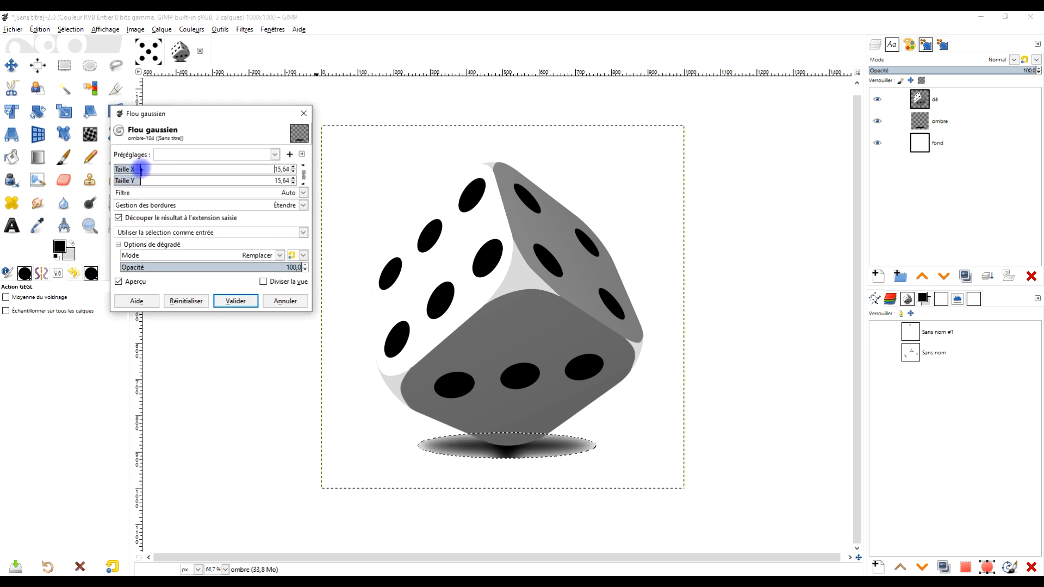
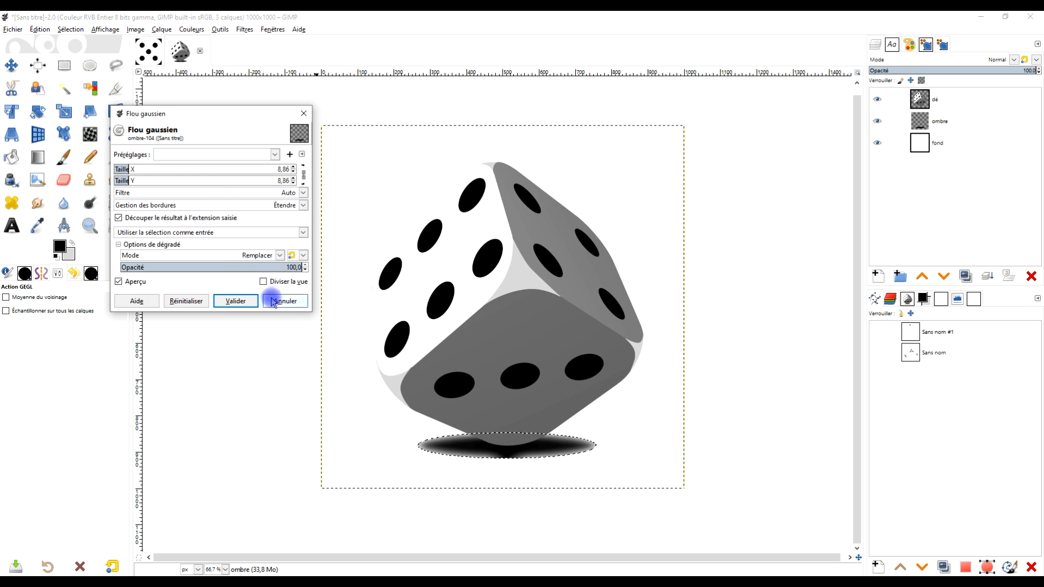
{"action": "left_click", "coordinate": [287, 299]}
Clear the selection and apply a Gaussian blur of 13.17 in X and Y to the black ellipse on the ombre layer.
{"action": "left_click", "coordinate": [68, 30]}
{"action": "left_click", "coordinate": [80, 54]}
{"action": "left_click", "coordinate": [244, 29]}
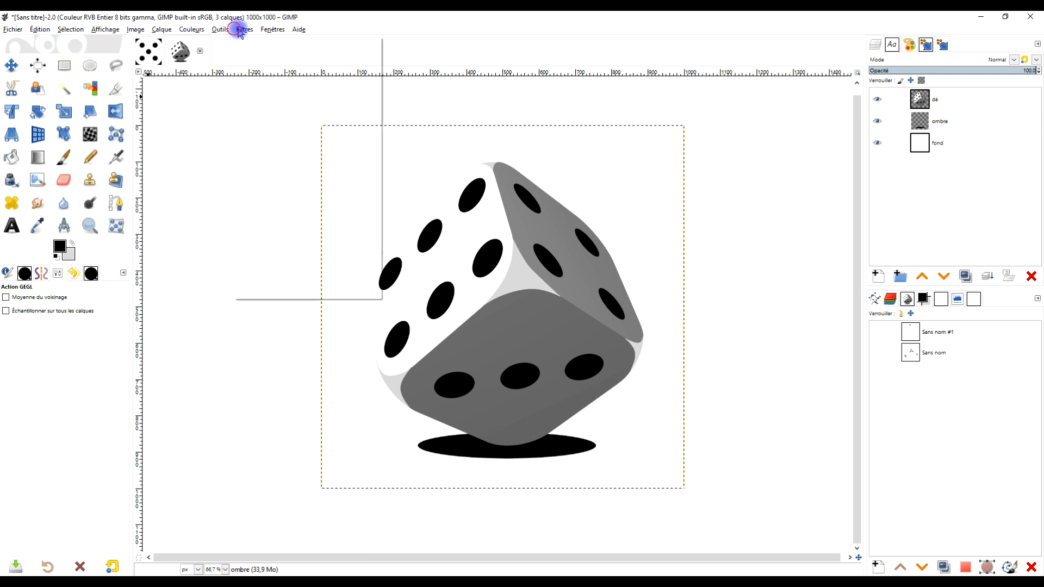
{"action": "mouse_move", "coordinate": [266, 91]}
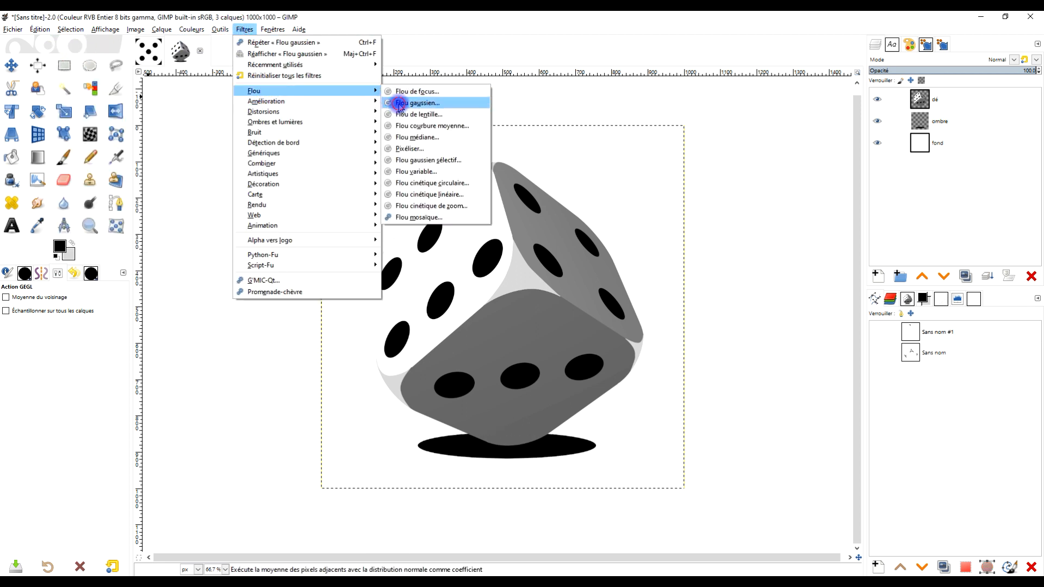
{"action": "left_click", "coordinate": [400, 104]}
{"action": "left_click_drag", "start_coordinate": [124, 169], "coordinate": [136, 169]}
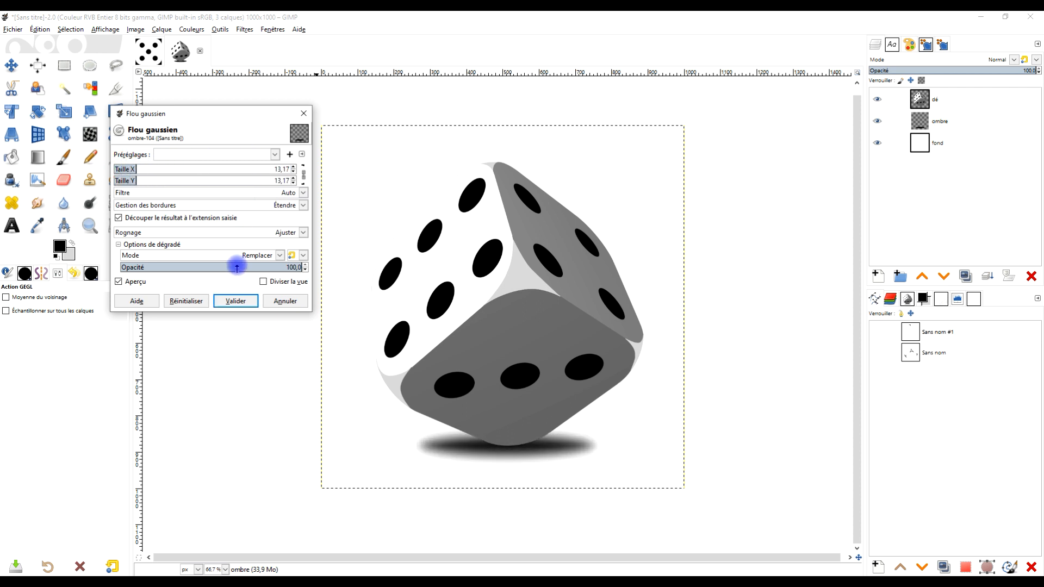
{"action": "left_click", "coordinate": [234, 300]}
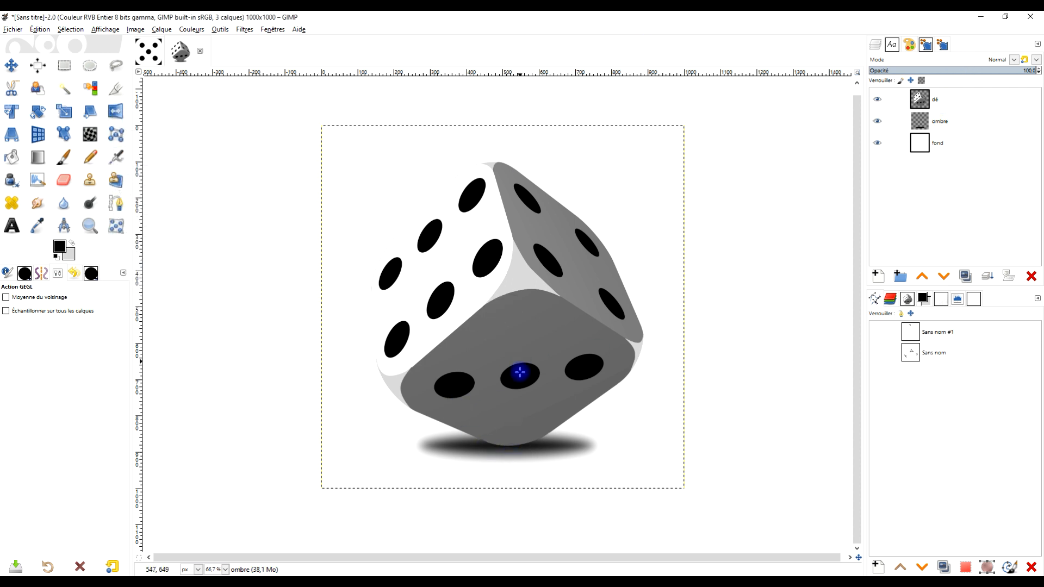
Create a new transparent layer named assombrir directly above the dé layer.
{"action": "left_click", "coordinate": [955, 101]}
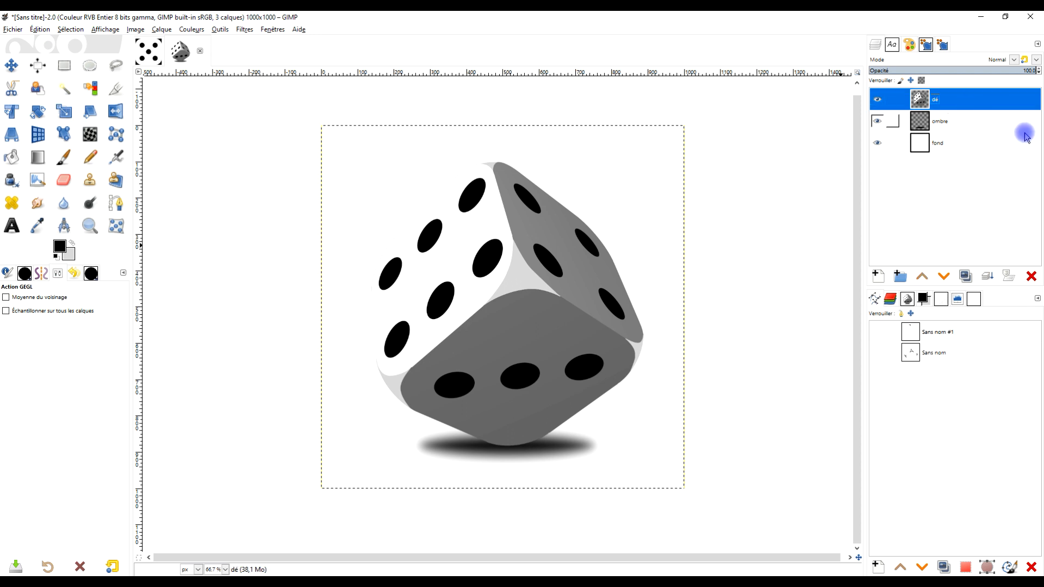
{"action": "left_click", "coordinate": [879, 277]}
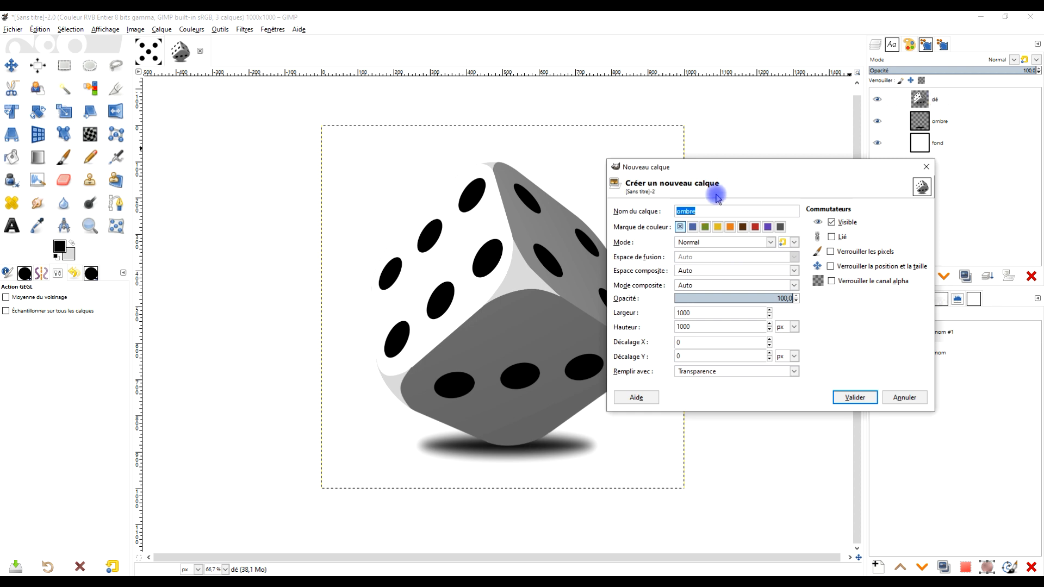
{"action": "type", "text": "assom"}
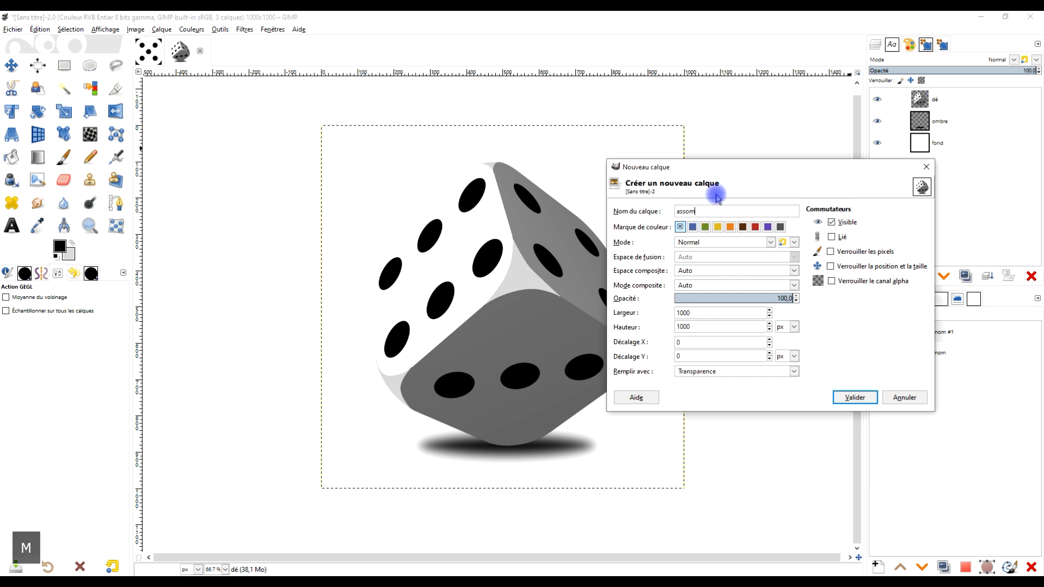
{"action": "type", "text": "brir"}
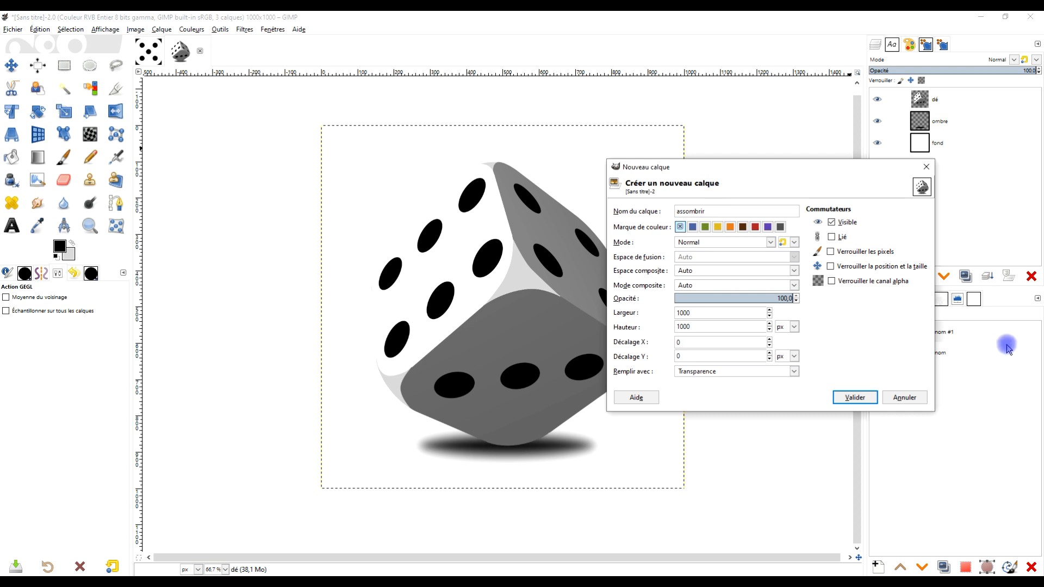
{"action": "left_click", "coordinate": [855, 398]}
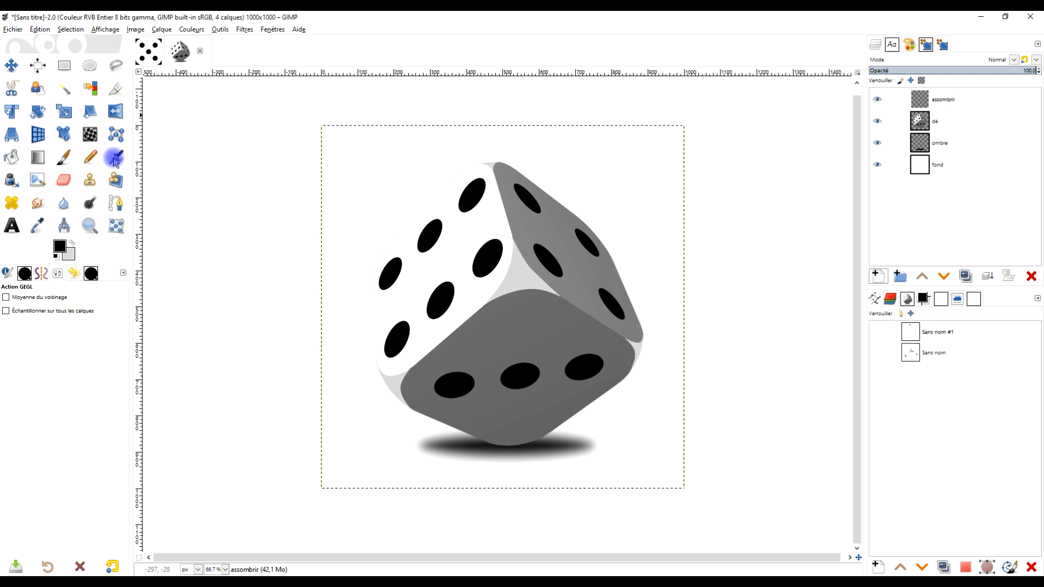
Set up the Gradient tool with default black and white colours and PP vers Transparent, and try an upward gradient without any selection.
{"action": "left_click", "coordinate": [34, 159]}
{"action": "left_click", "coordinate": [57, 255]}
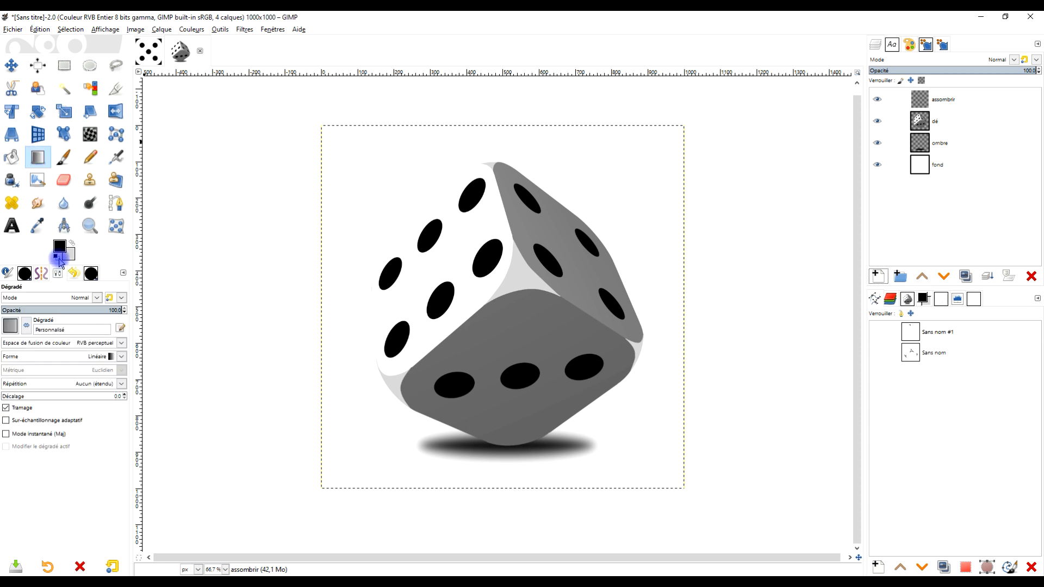
{"action": "left_click", "coordinate": [10, 326]}
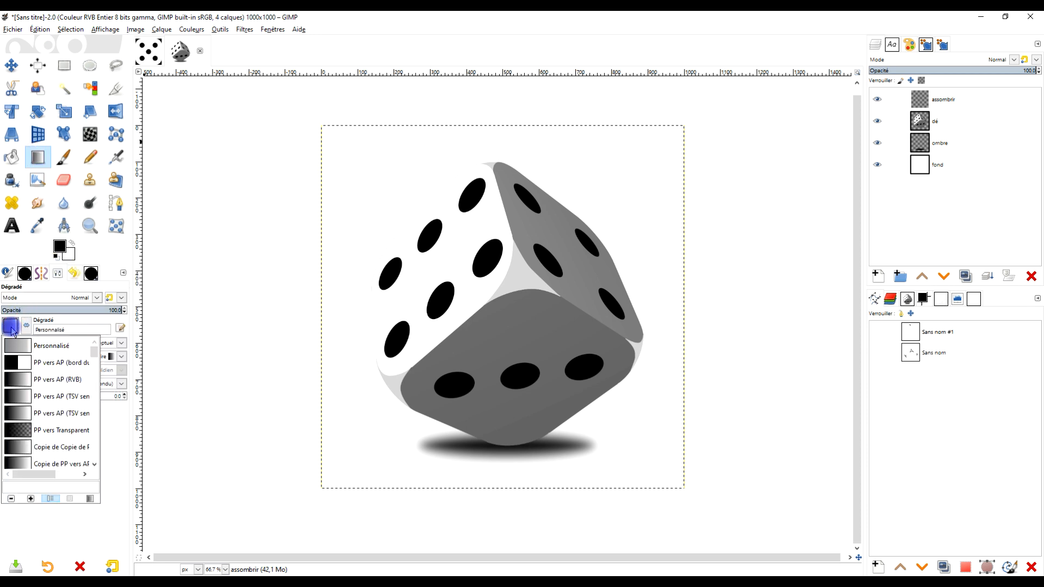
{"action": "left_click", "coordinate": [58, 274]}
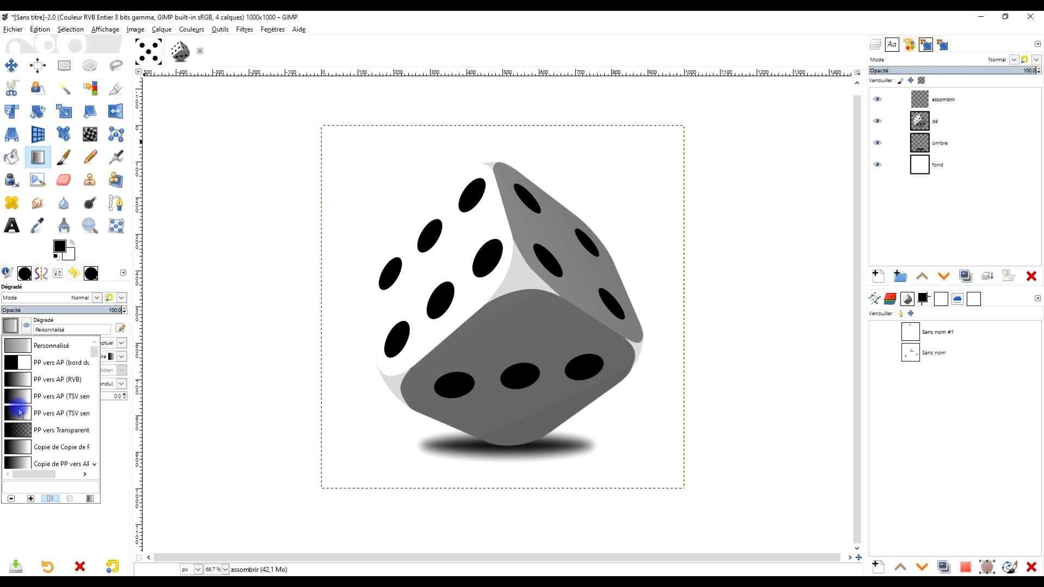
{"action": "left_click", "coordinate": [43, 431]}
{"action": "left_click_drag", "start_coordinate": [511, 430], "coordinate": [515, 335]}
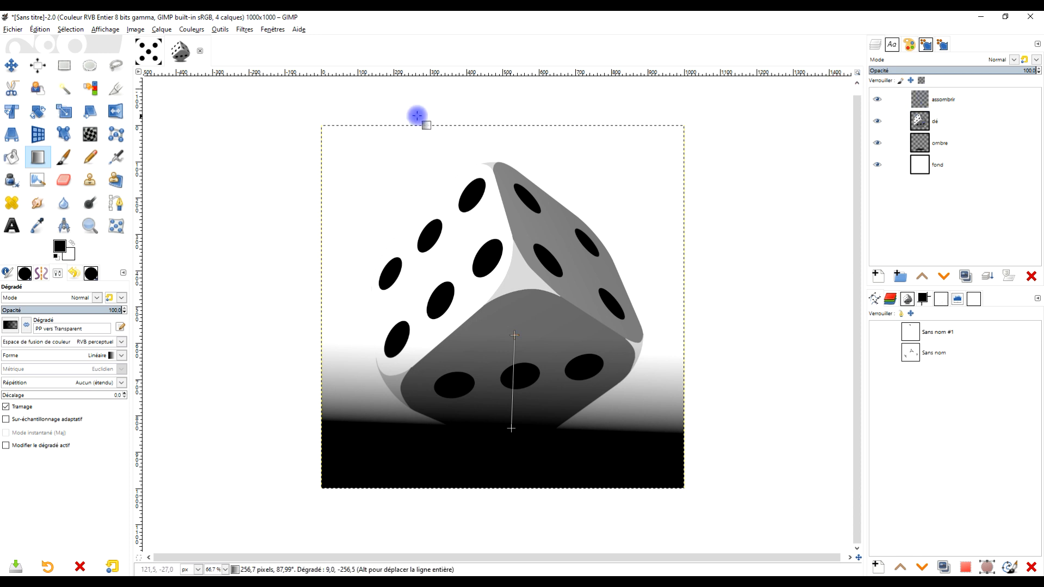
{"action": "key", "text": "Escape"}
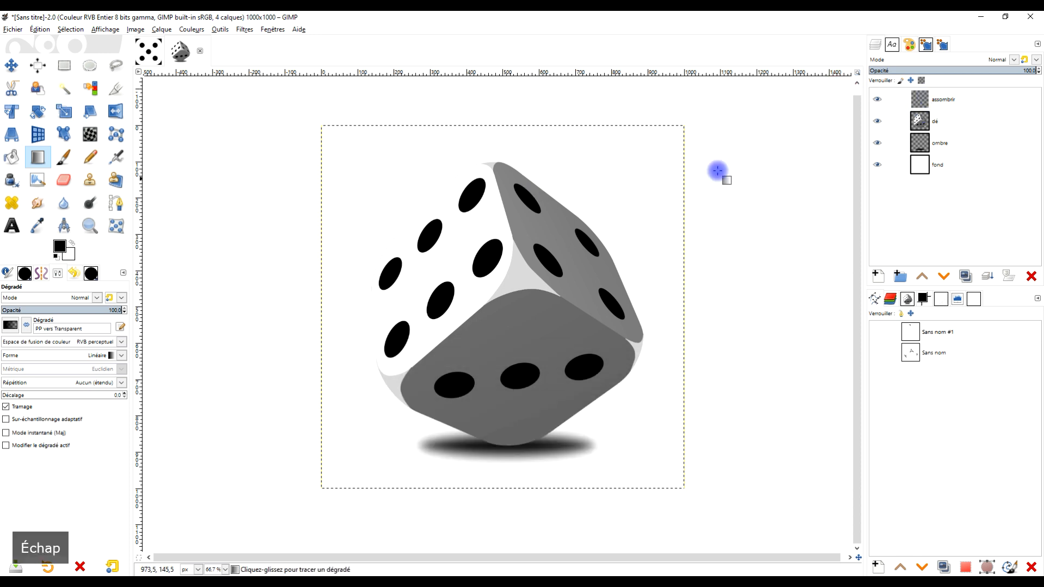
Select the die's outline from the dé layer's alpha and make the assombrir layer active.
{"action": "left_click", "coordinate": [918, 121]}
{"action": "right_click", "coordinate": [919, 121]}
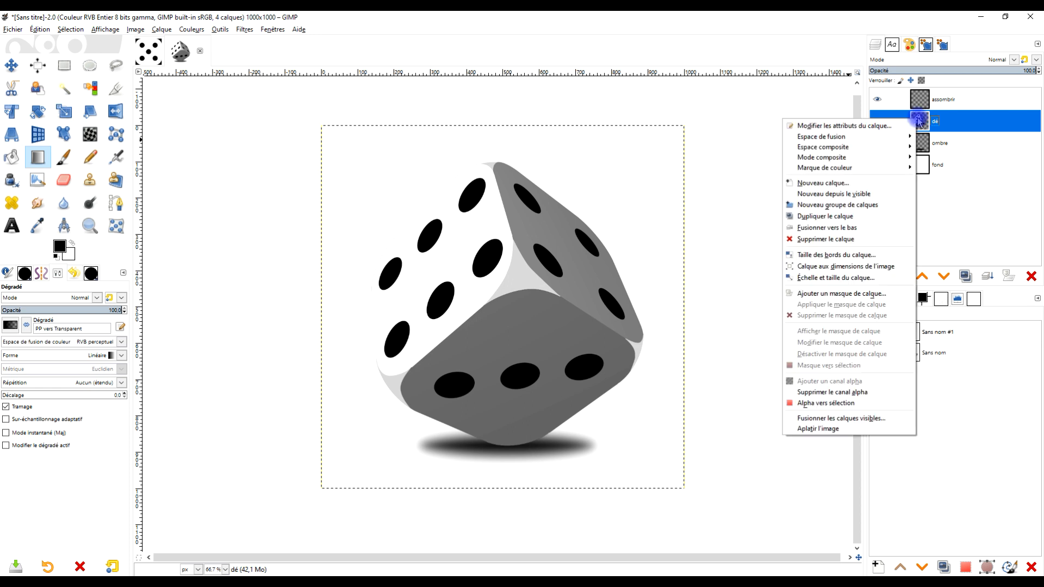
{"action": "left_click", "coordinate": [845, 402]}
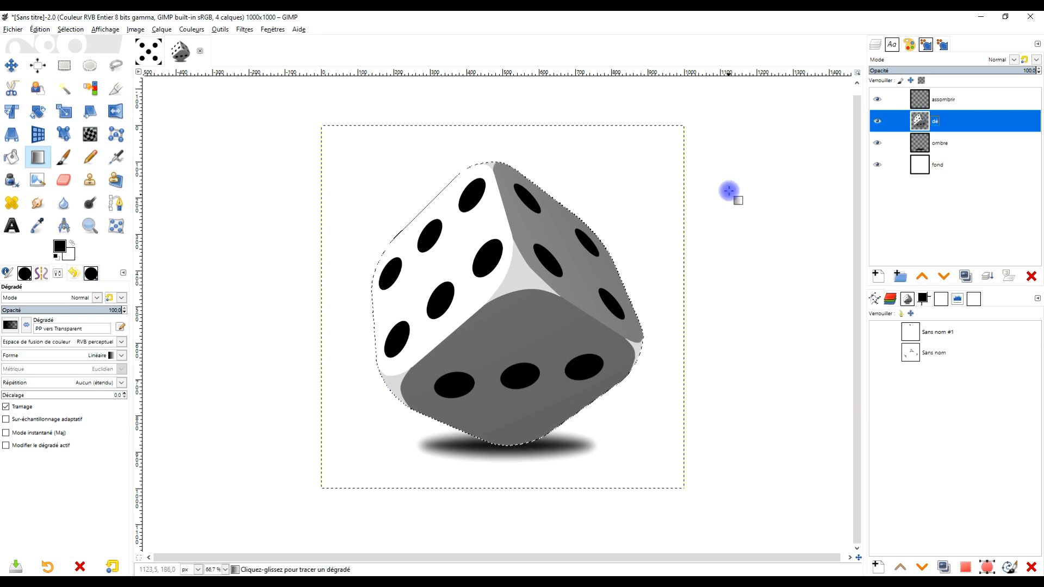
{"action": "left_click", "coordinate": [943, 101]}
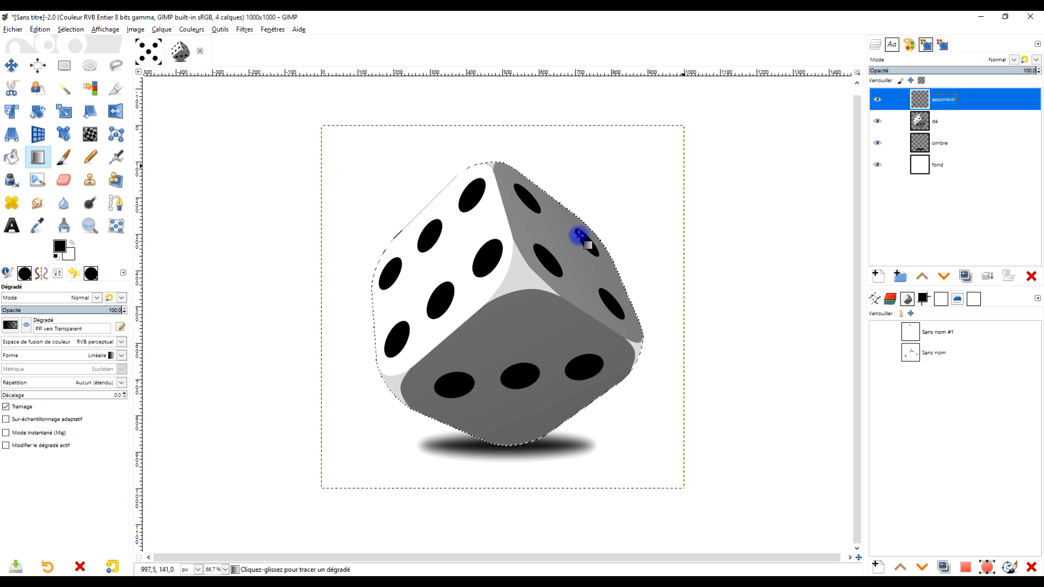
Darken the die's lower part with a black-to-transparent linear gradient from about (532, 872) up to (476, 504), and clear the selection.
{"action": "mouse_move", "coordinate": [506, 429]}
{"action": "left_mouse_down"}
{"action": "mouse_move", "coordinate": [512, 275]}
{"action": "mouse_move", "coordinate": [507, 330]}
{"action": "left_mouse_up"}
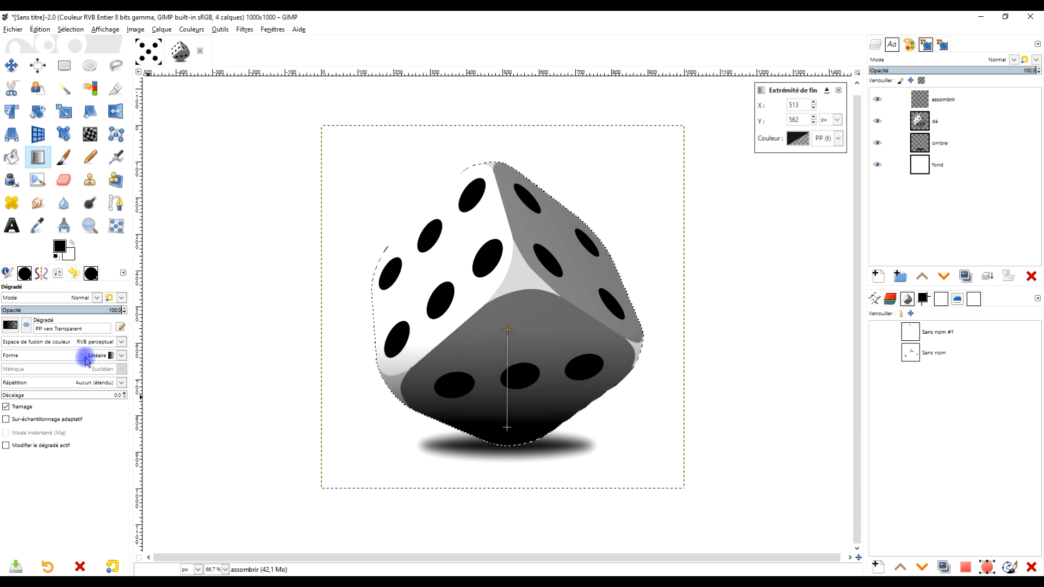
{"action": "left_click_drag", "start_coordinate": [507, 427], "coordinate": [506, 438]}
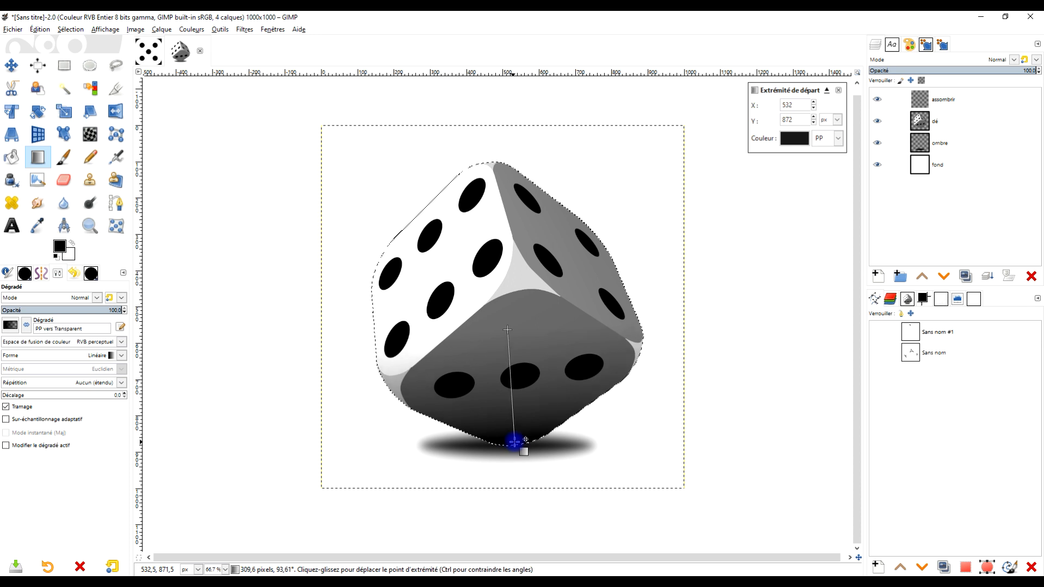
{"action": "mouse_move", "coordinate": [507, 328]}
{"action": "left_mouse_down"}
{"action": "mouse_move", "coordinate": [519, 318]}
{"action": "mouse_move", "coordinate": [493, 310]}
{"action": "left_mouse_up"}
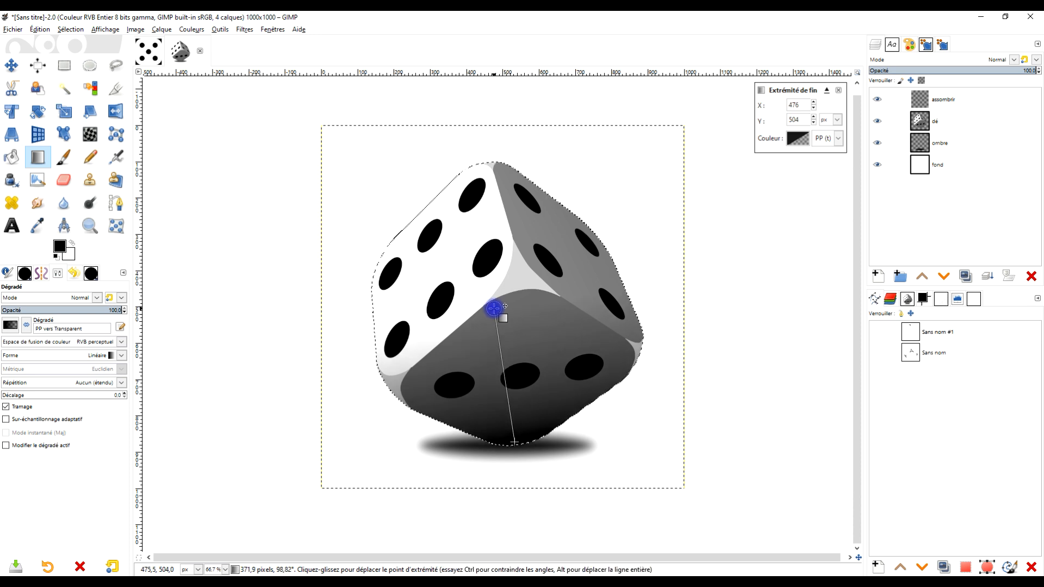
{"action": "key", "text": "Return"}
{"action": "scroll", "coordinate": [768, 288], "scroll_direction": "up", "scroll_amount": 2}
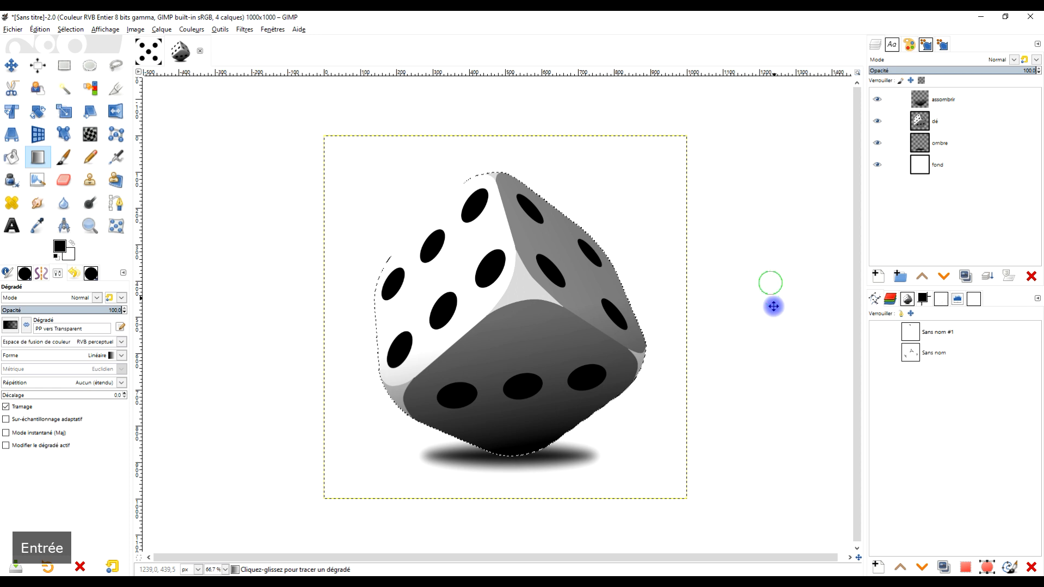
{"action": "left_click", "coordinate": [66, 31]}
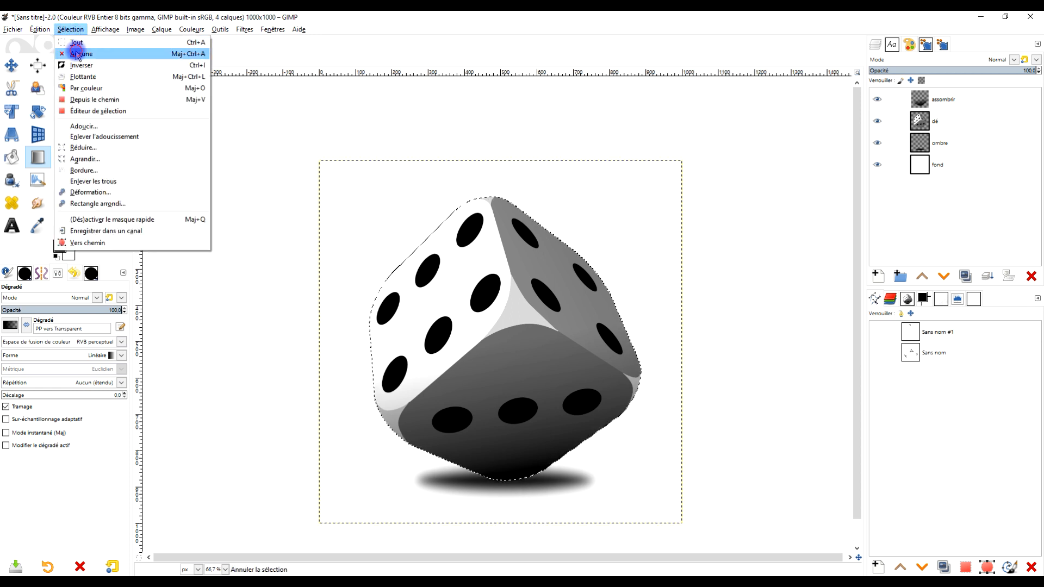
{"action": "left_click", "coordinate": [76, 53]}
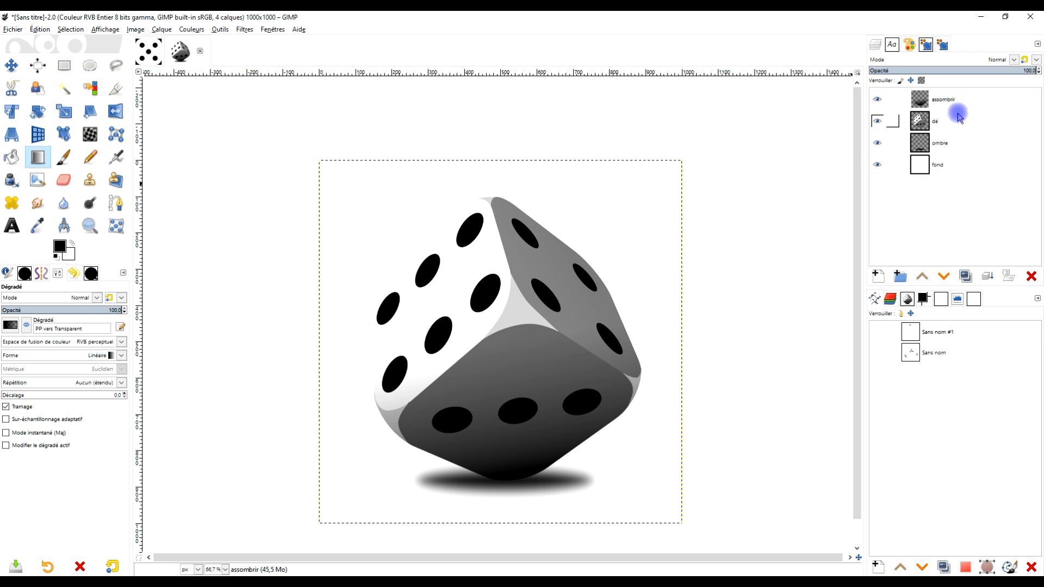
On the fond layer, draw a linear PP vers AP (RVB) gradient from near the canvas's upper edge down to about (555, 804).
{"action": "left_click", "coordinate": [959, 164]}
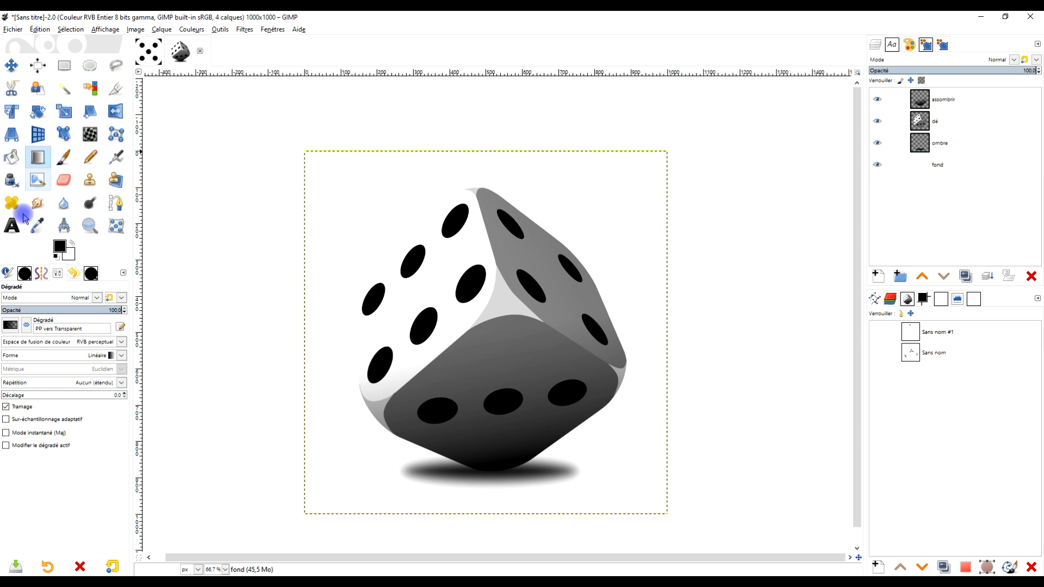
{"action": "left_click", "coordinate": [10, 325]}
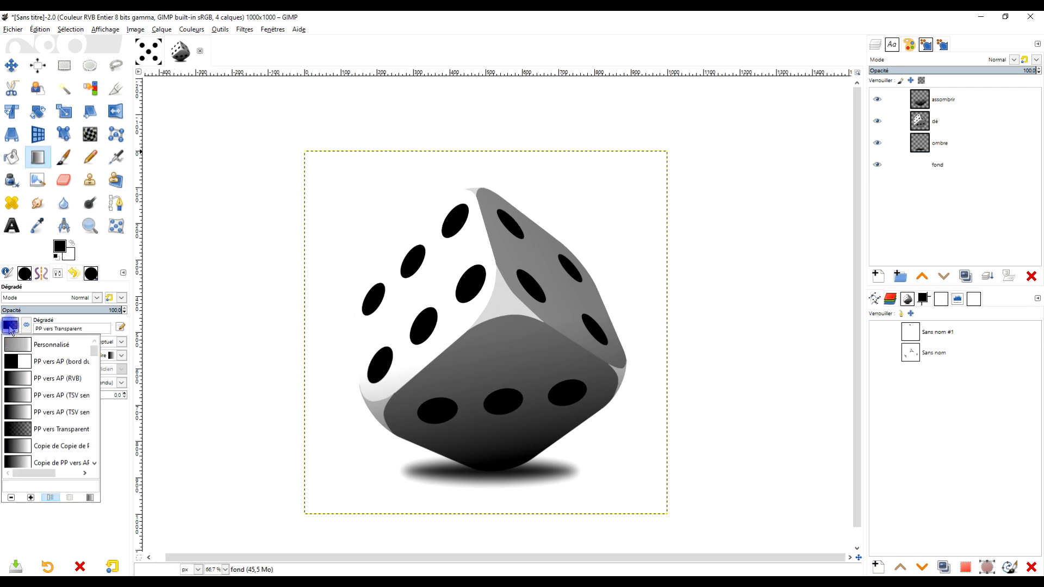
{"action": "left_click", "coordinate": [28, 383]}
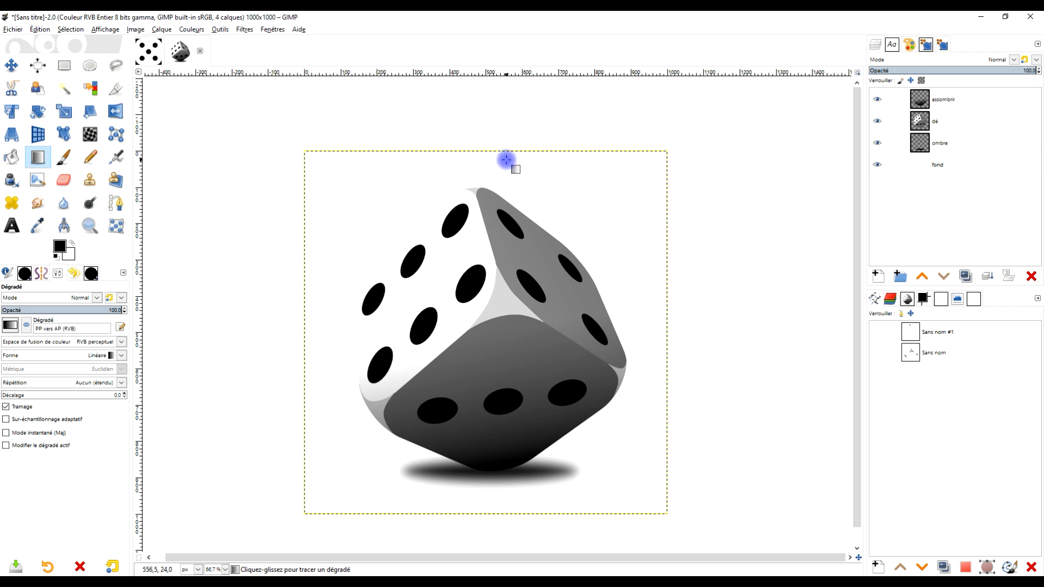
{"action": "left_click_drag", "start_coordinate": [508, 160], "coordinate": [506, 443]}
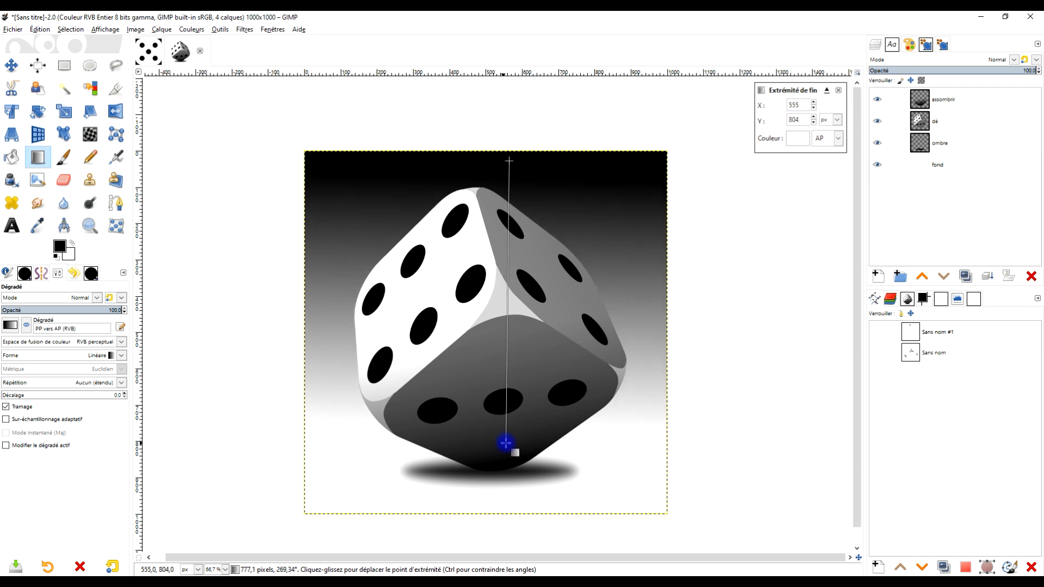
Move the background gradient's midpoint to about 86.29, its end point to about (562, 812) and its start point to about (570, 18).
{"action": "left_click_drag", "start_coordinate": [506, 301], "coordinate": [507, 404]}
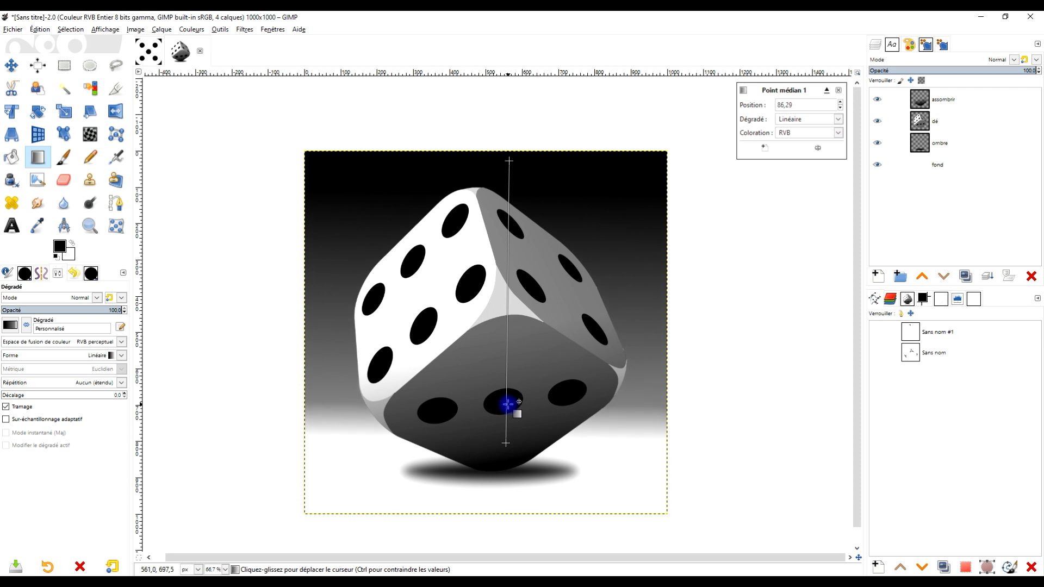
{"action": "left_click_drag", "start_coordinate": [506, 443], "coordinate": [508, 445]}
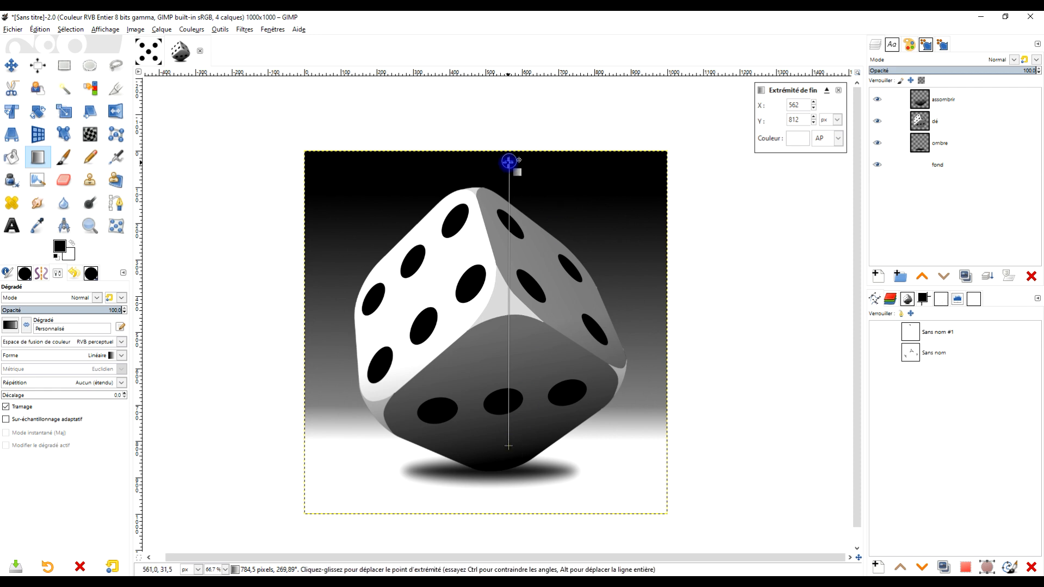
{"action": "left_click", "coordinate": [508, 162]}
{"action": "left_click_drag", "start_coordinate": [509, 162], "coordinate": [511, 157]}
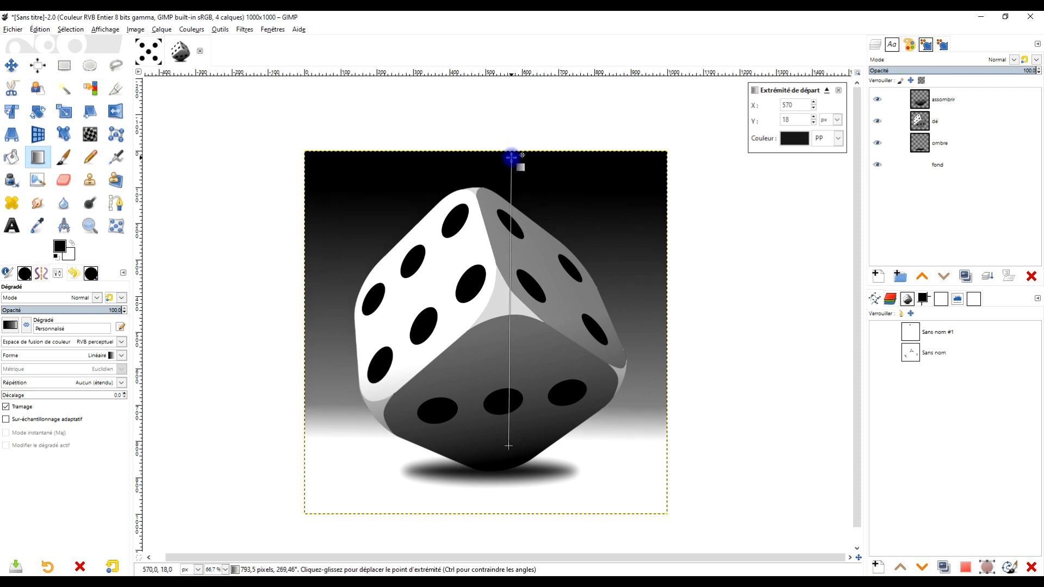
Set the background gradient's start colour to the dark grey 434343 and apply the gradient.
{"action": "left_click", "coordinate": [794, 138]}
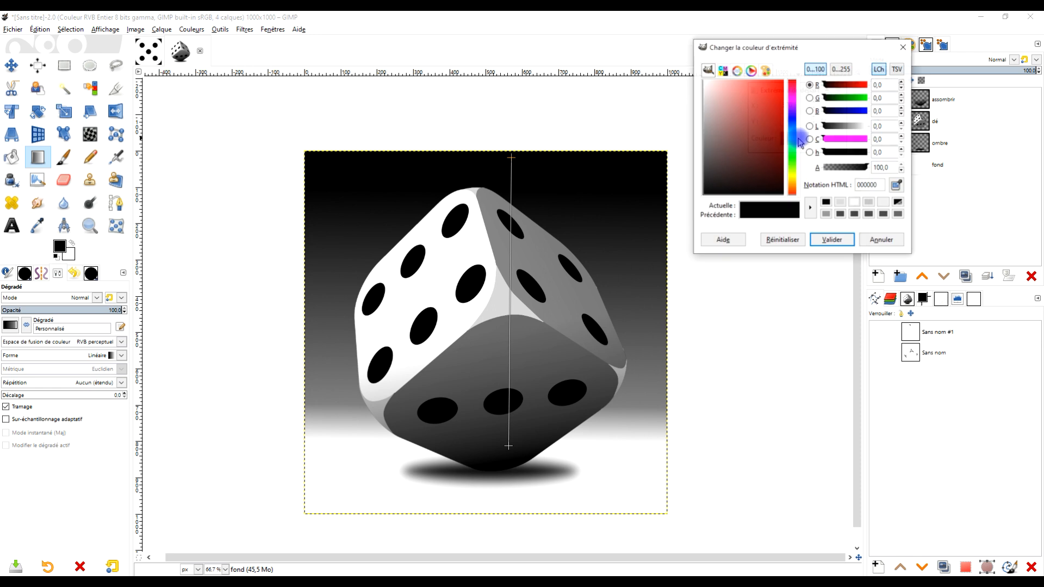
{"action": "left_click_drag", "start_coordinate": [725, 173], "coordinate": [671, 167]}
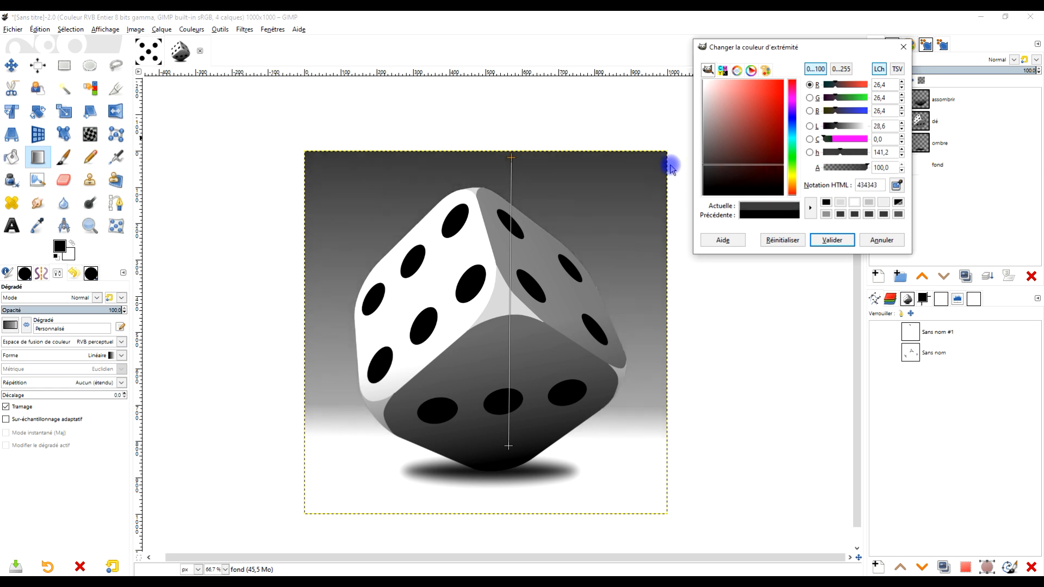
{"action": "left_click", "coordinate": [832, 240]}
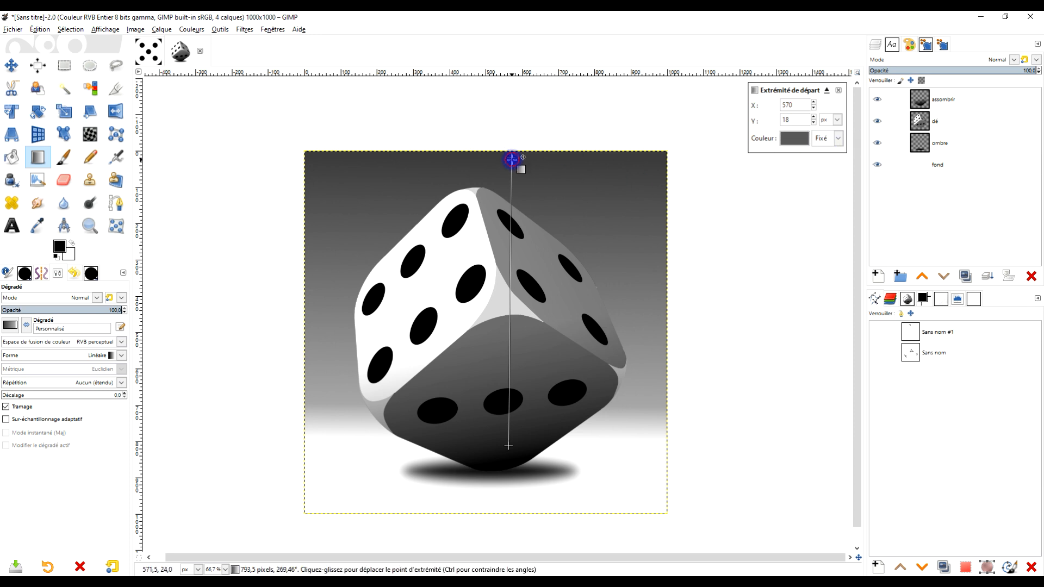
{"action": "key", "text": "Return"}
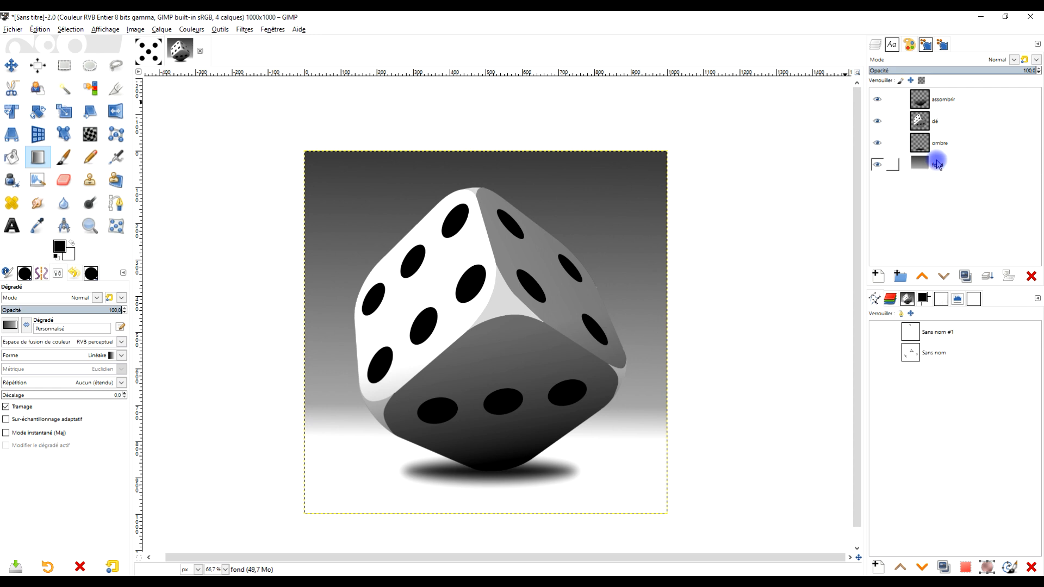
Colorize the fond layer green with hue about 0.3324, saturation 0.5 and lightness about -0.081.
{"action": "left_click", "coordinate": [191, 30]}
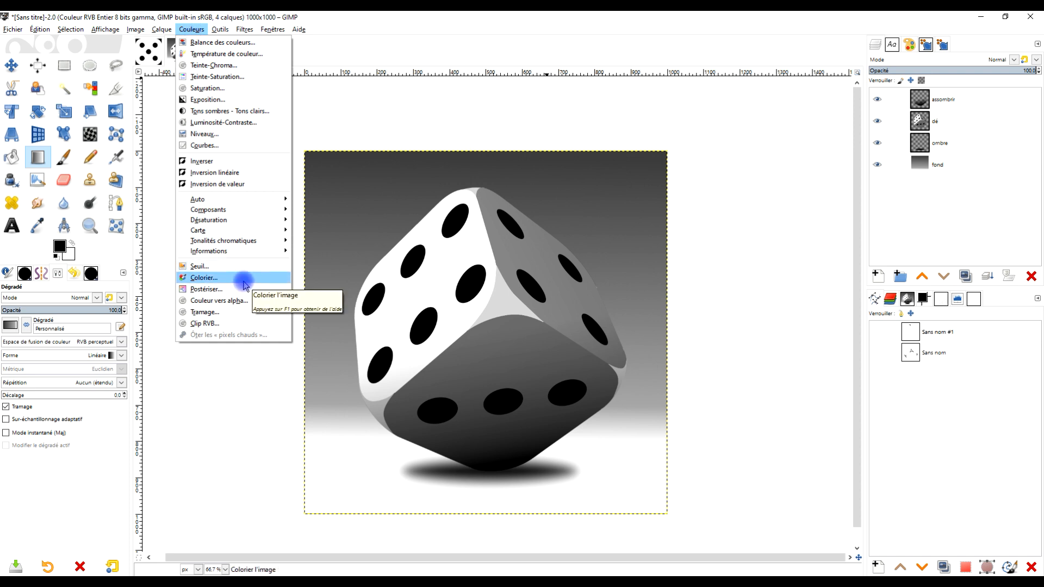
{"action": "left_click", "coordinate": [210, 281]}
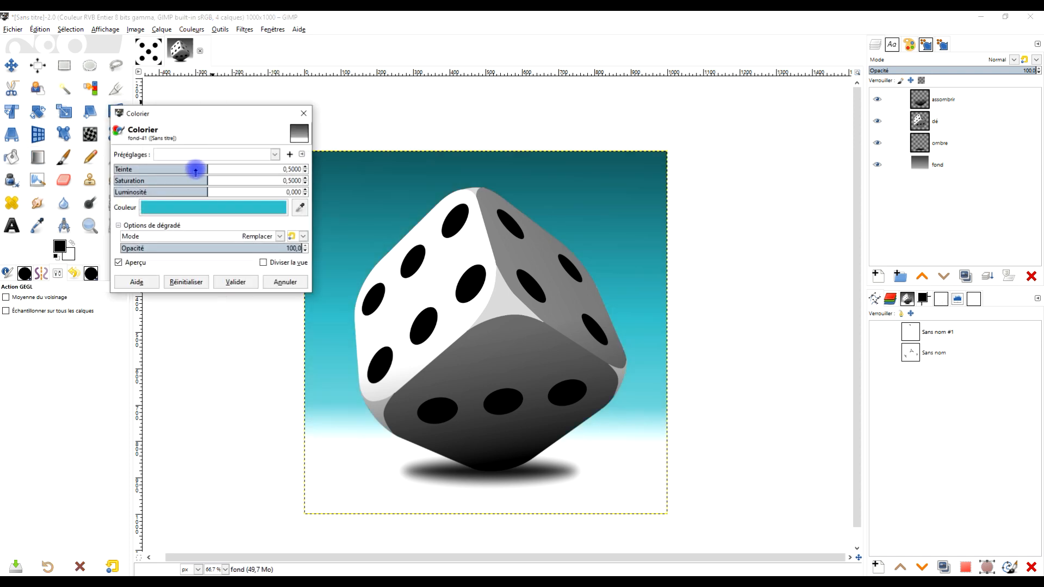
{"action": "left_click_drag", "start_coordinate": [206, 169], "coordinate": [194, 168]}
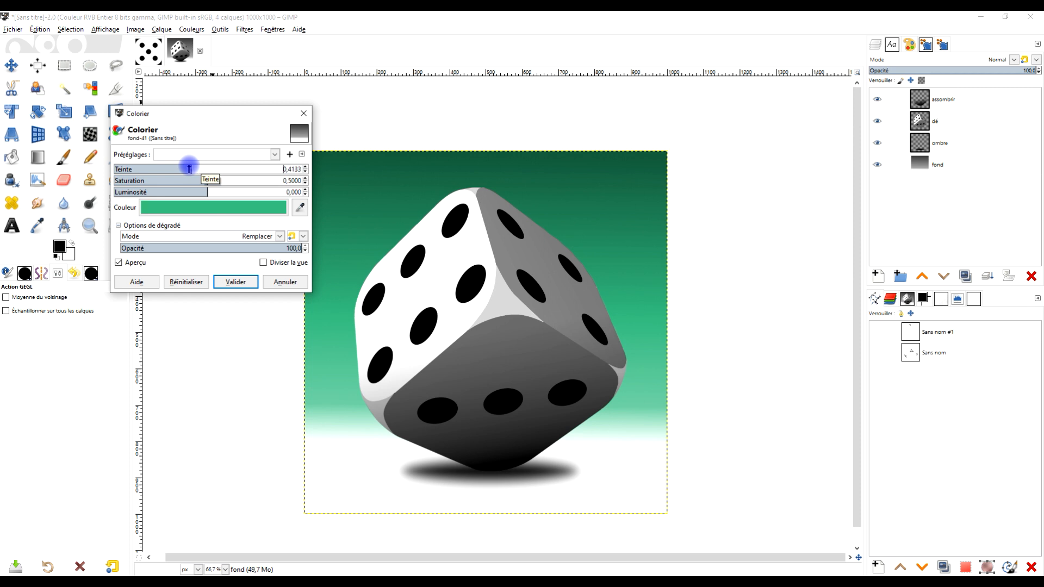
{"action": "left_click", "coordinate": [177, 169]}
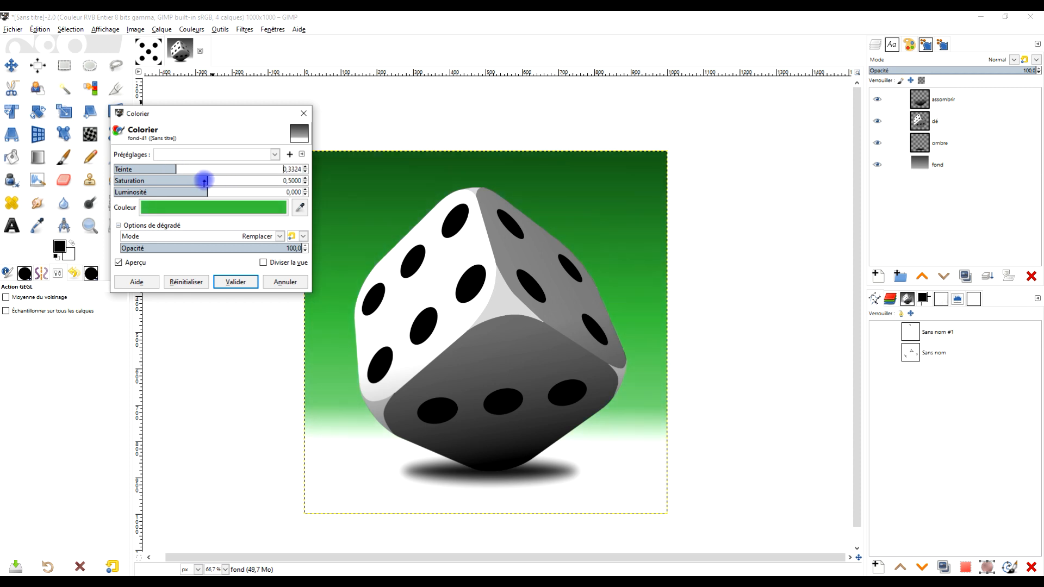
{"action": "mouse_move", "coordinate": [208, 191]}
{"action": "left_mouse_down"}
{"action": "mouse_move", "coordinate": [216, 191]}
{"action": "mouse_move", "coordinate": [199, 190]}
{"action": "left_mouse_up"}
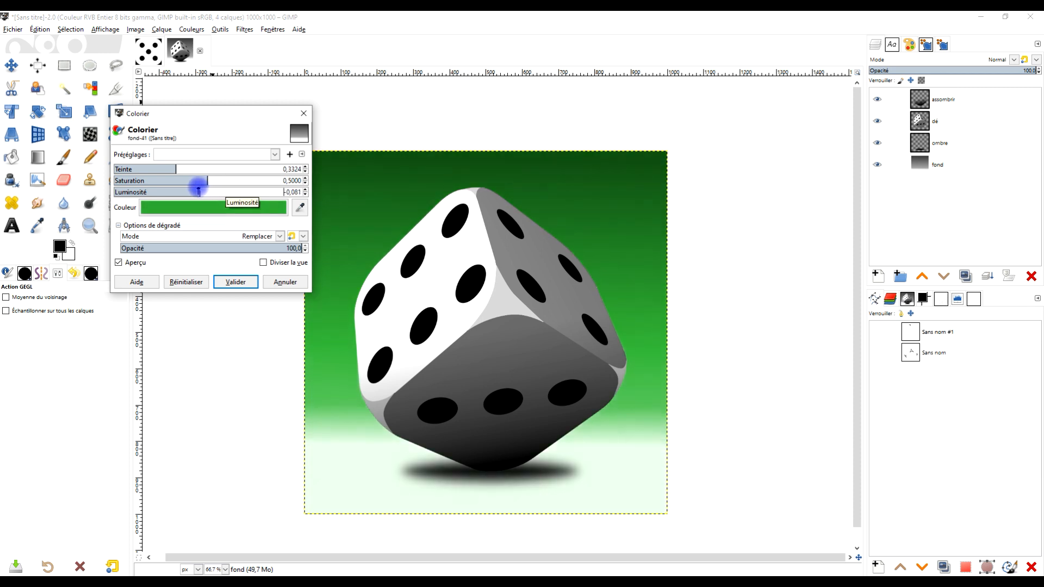
{"action": "left_click", "coordinate": [236, 282]}
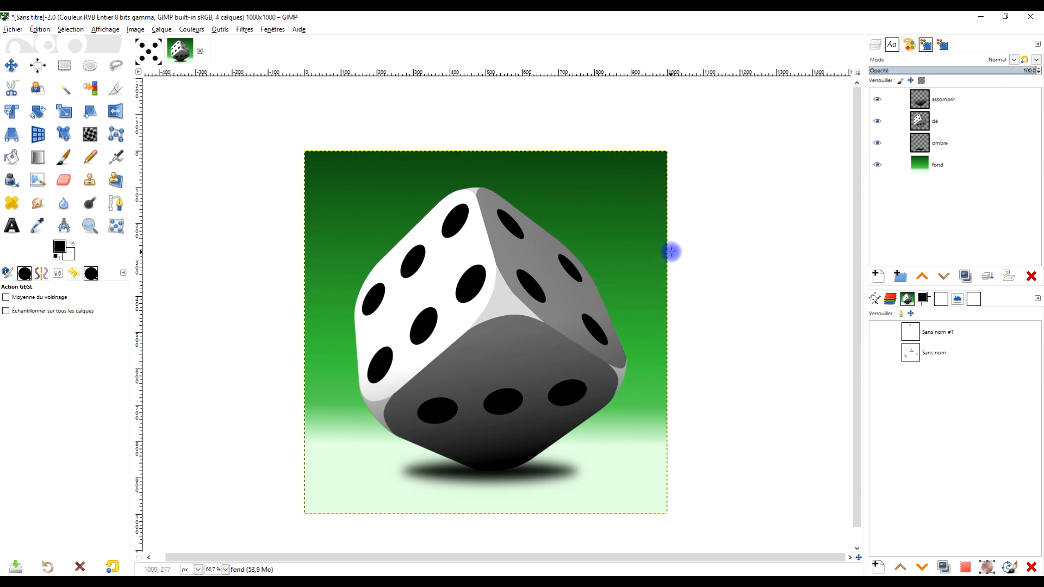
{"action": "left_click", "coordinate": [952, 164]}
{"action": "scroll", "coordinate": [685, 233], "scroll_direction": "right", "scroll_amount": 2}
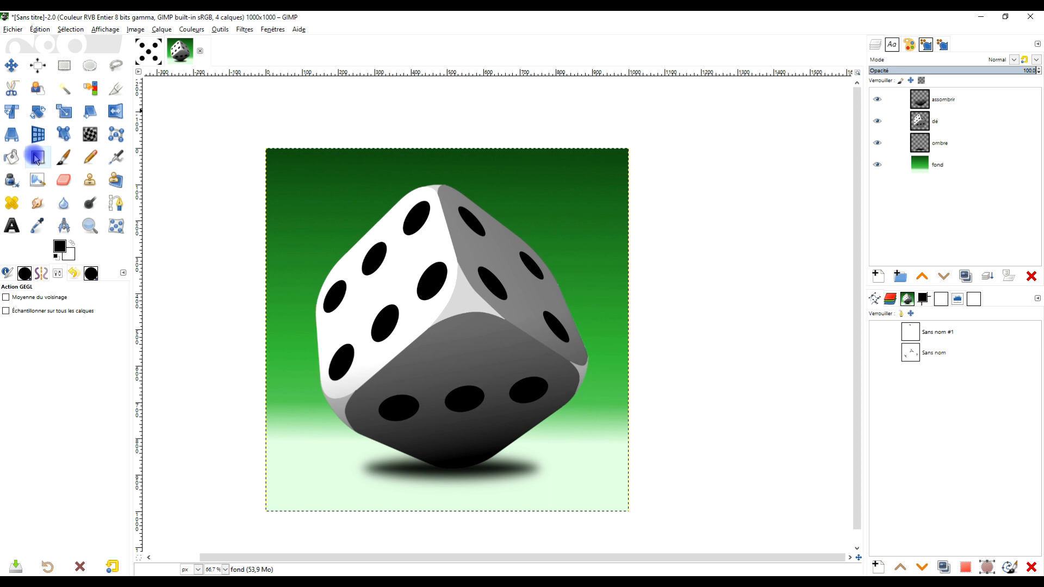
{"action": "left_click", "coordinate": [63, 114]}
{"action": "left_click", "coordinate": [946, 163]}
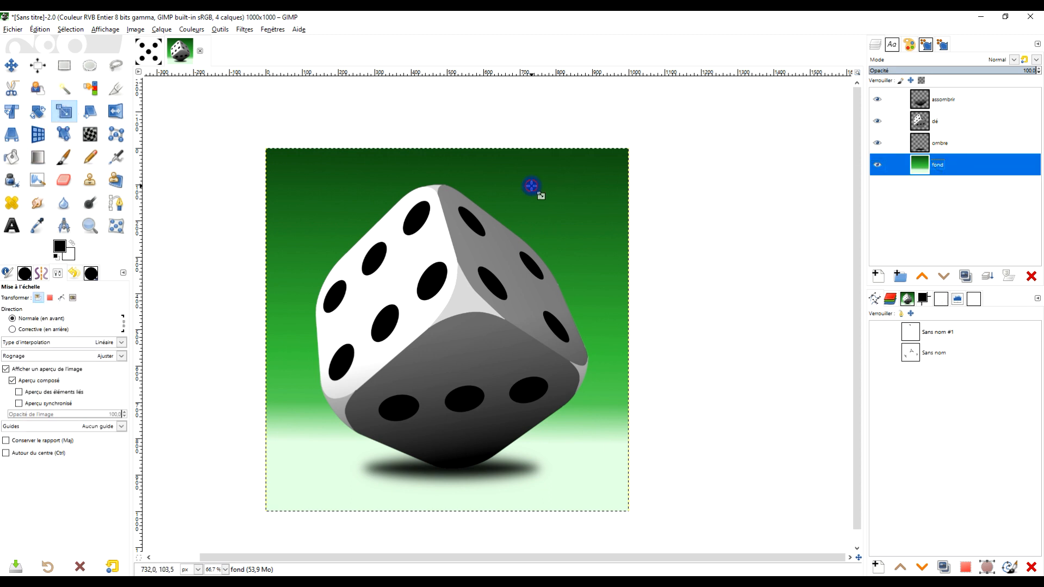
{"action": "left_click", "coordinate": [551, 156]}
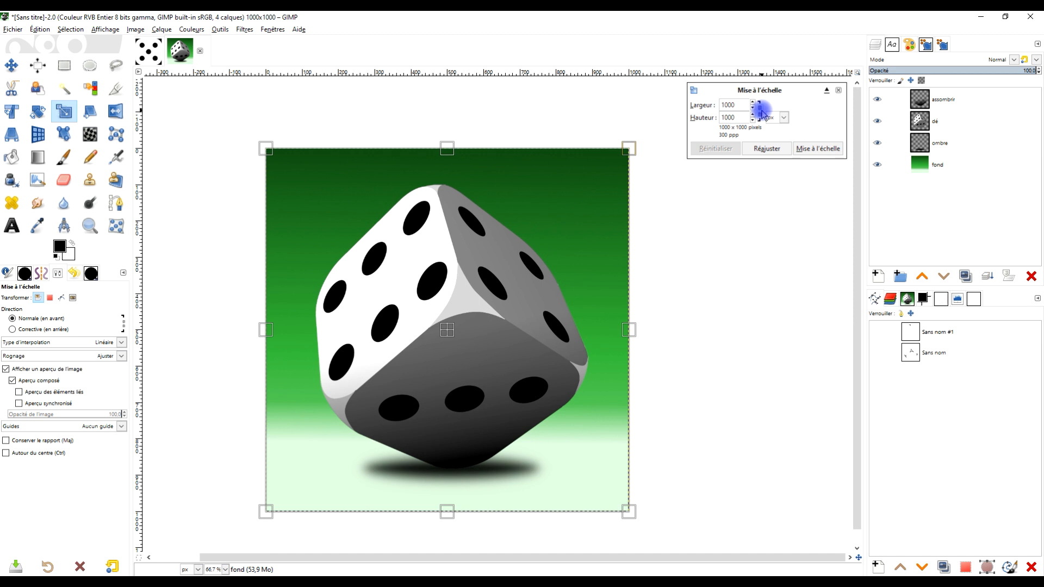
{"action": "left_click_drag", "start_coordinate": [447, 148], "coordinate": [453, 78]}
{"action": "left_click_drag", "start_coordinate": [553, 183], "coordinate": [550, 254]}
{"action": "left_click_drag", "start_coordinate": [449, 148], "coordinate": [447, 136]}
{"action": "left_click_drag", "start_coordinate": [474, 322], "coordinate": [470, 276]}
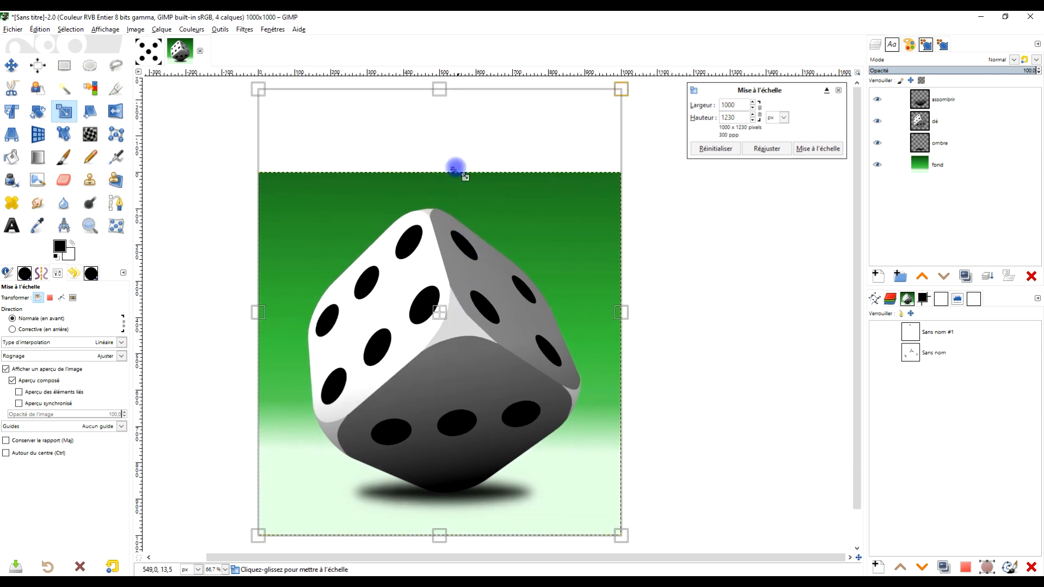
{"action": "left_click_drag", "start_coordinate": [440, 89], "coordinate": [441, 160]}
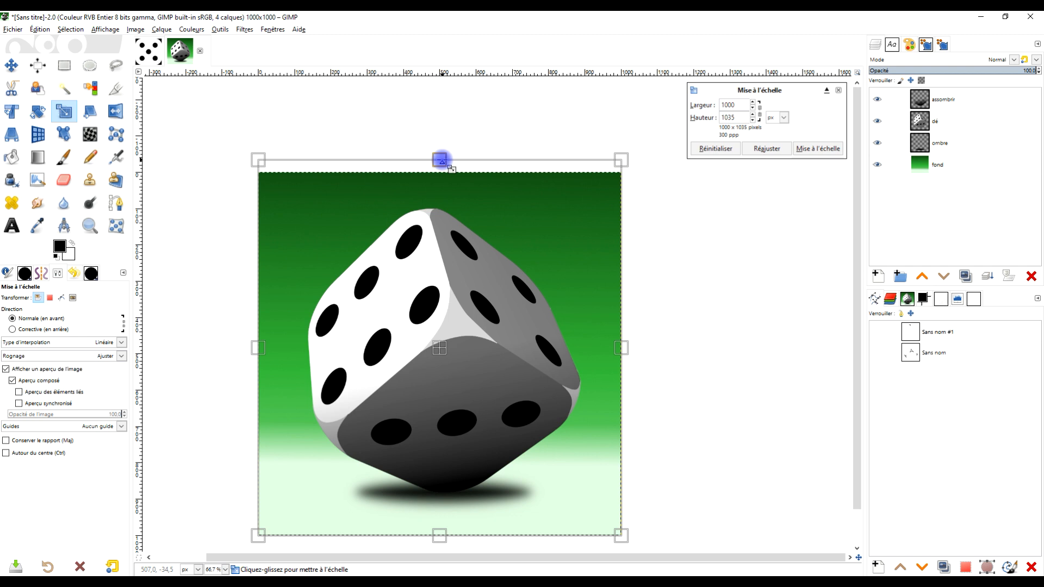
{"action": "left_click", "coordinate": [839, 91]}
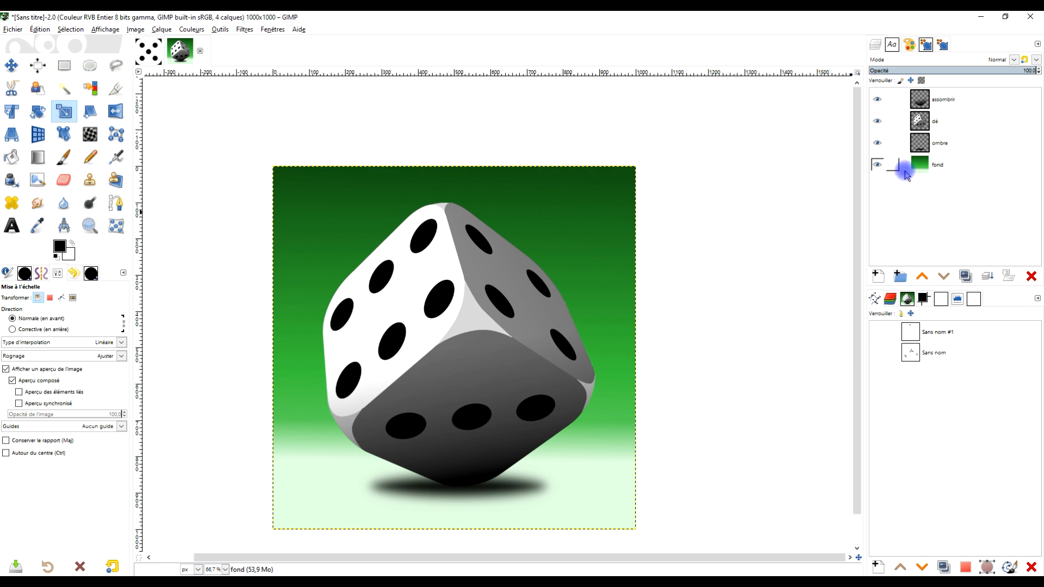
Stretch the fond layer upward and downward to 1000 × 1320 px, and fit the canvas to the layers.
{"action": "left_click", "coordinate": [589, 219]}
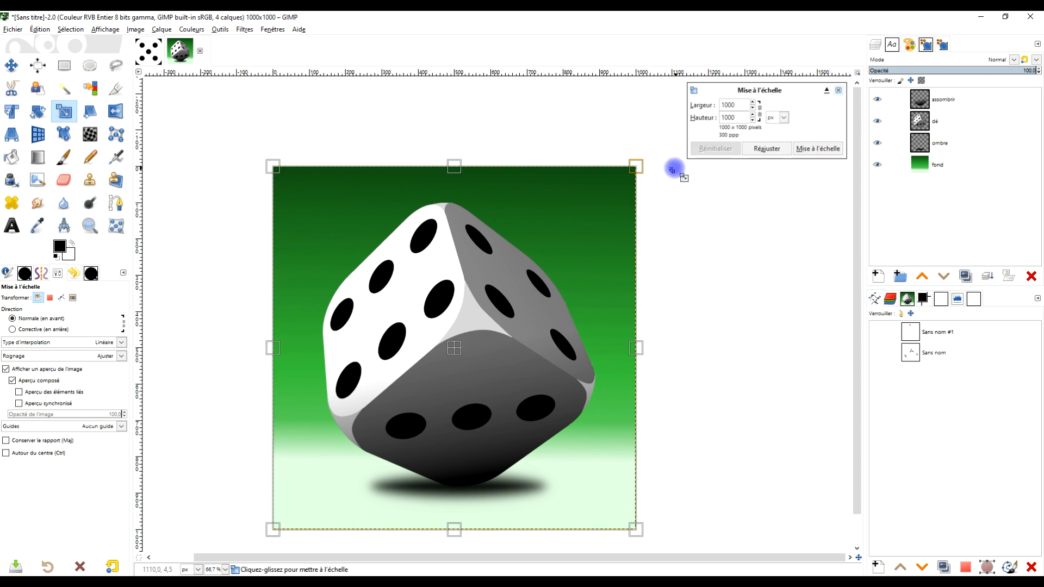
{"action": "left_click_drag", "start_coordinate": [449, 168], "coordinate": [448, 88]}
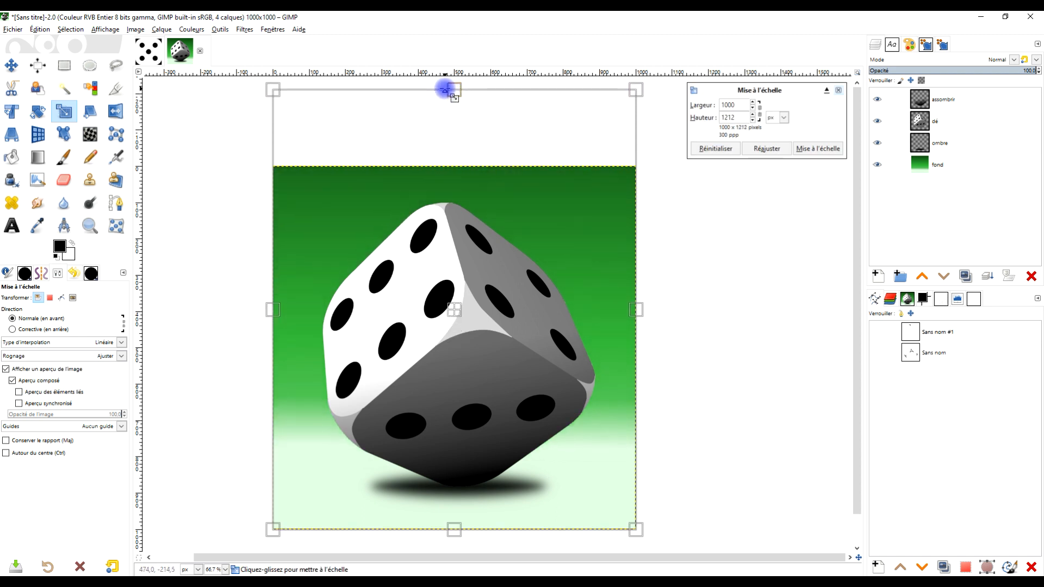
{"action": "left_click_drag", "start_coordinate": [586, 351], "coordinate": [599, 278]}
{"action": "left_click_drag", "start_coordinate": [462, 461], "coordinate": [463, 499]}
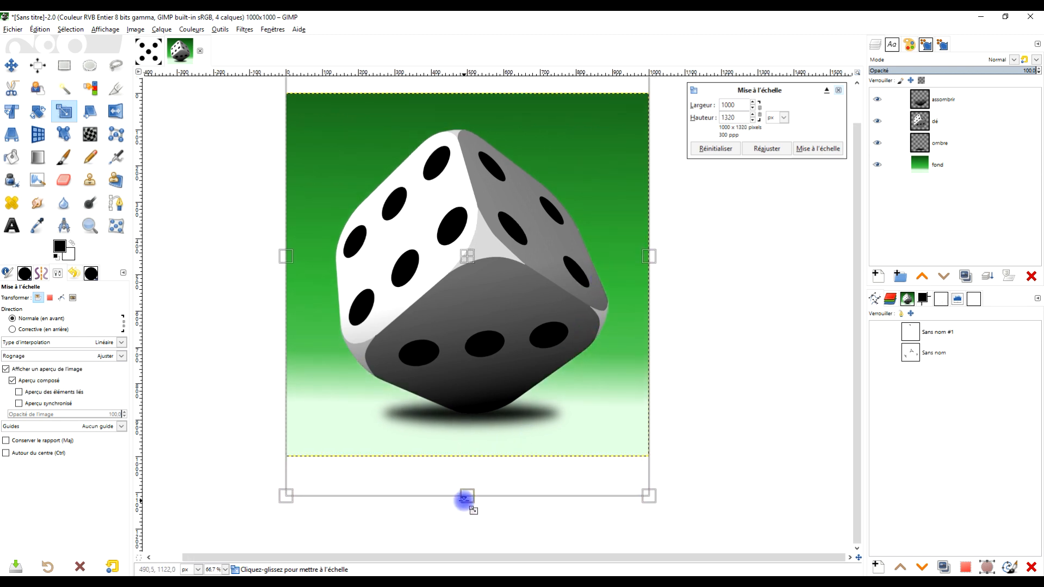
{"action": "left_click", "coordinate": [827, 149]}
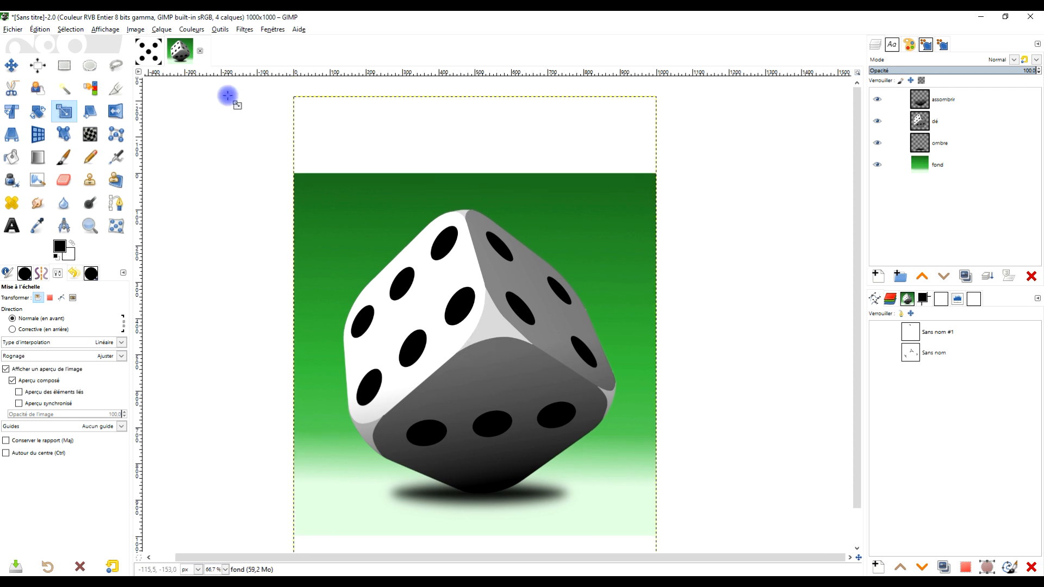
{"action": "left_click", "coordinate": [145, 30]}
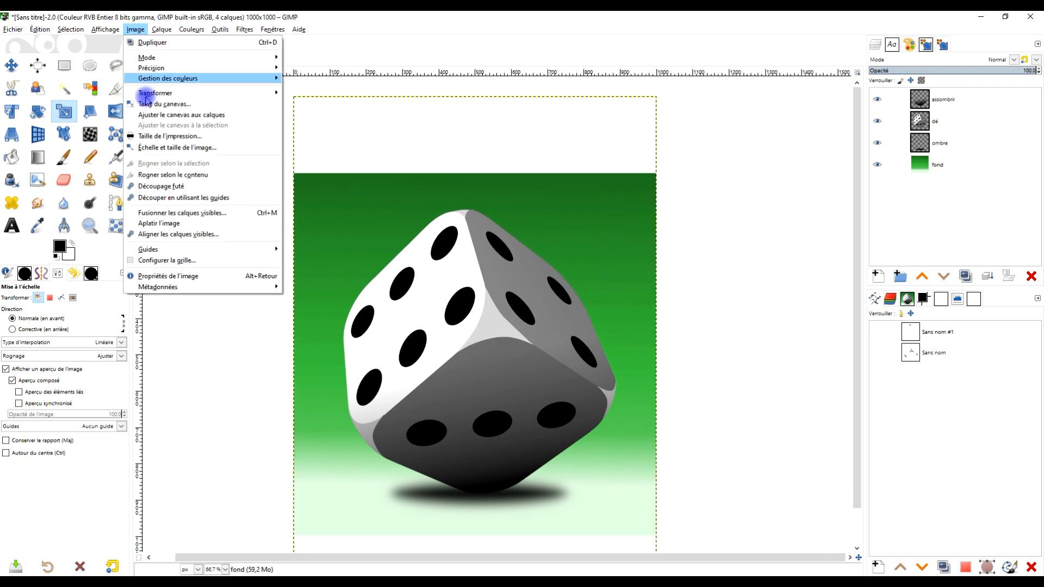
{"action": "left_click", "coordinate": [208, 115]}
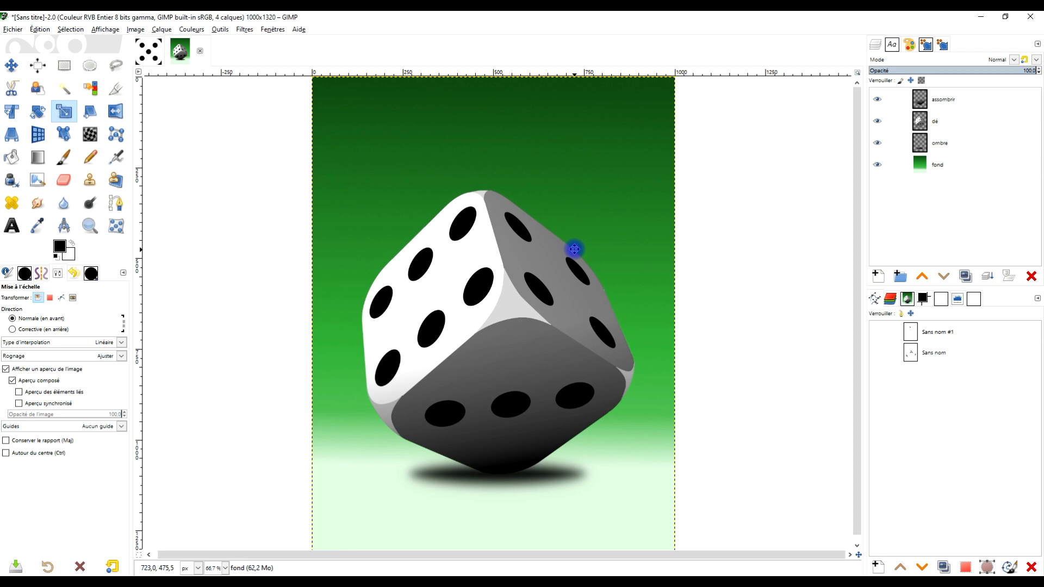
Add the white text PERDRE OU GAGNER above the die, on a new layer over assombrir.
{"action": "left_click", "coordinate": [955, 103]}
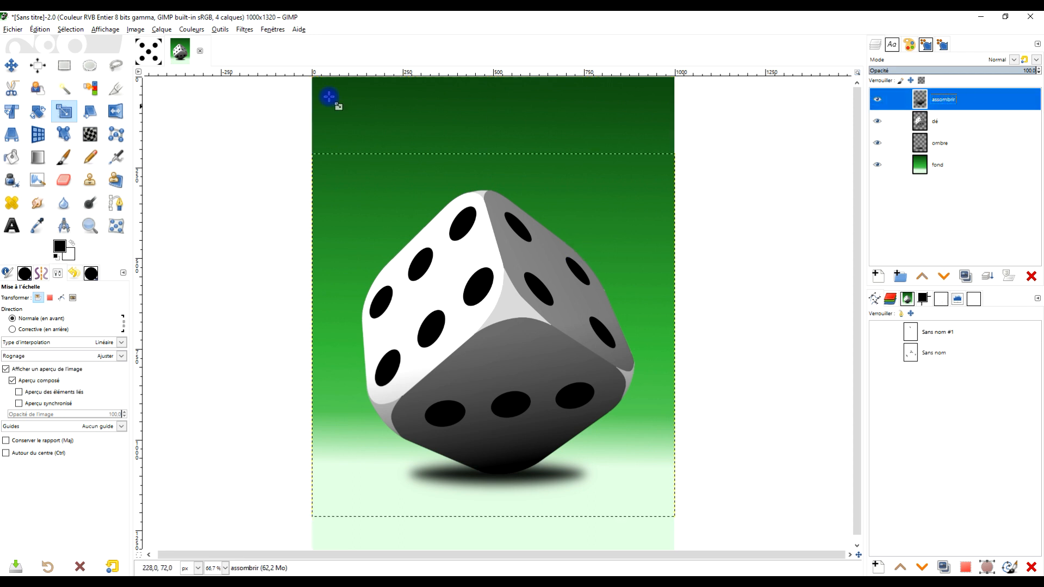
{"action": "left_click", "coordinate": [13, 225]}
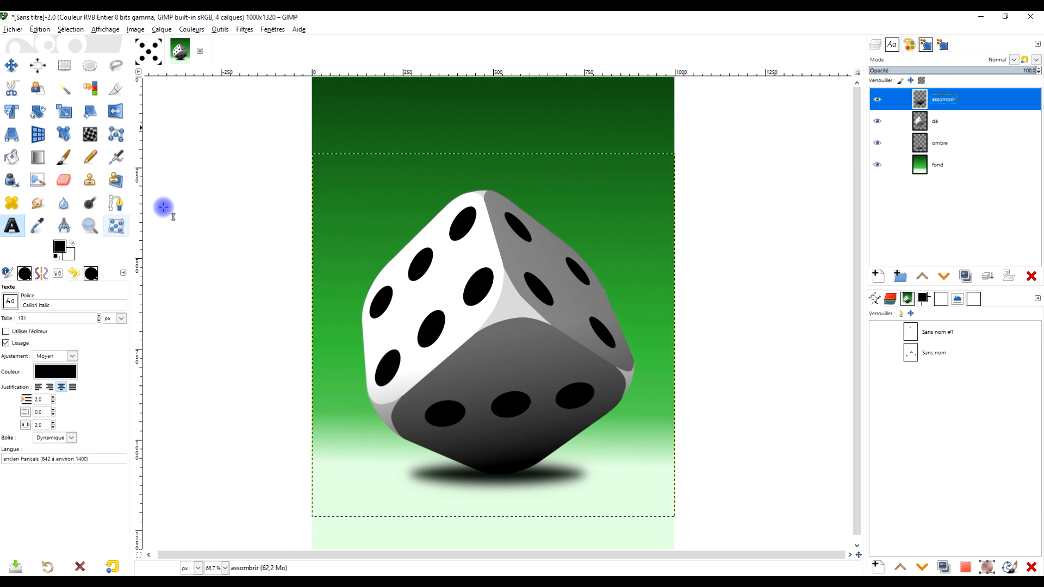
{"action": "left_click", "coordinate": [71, 246]}
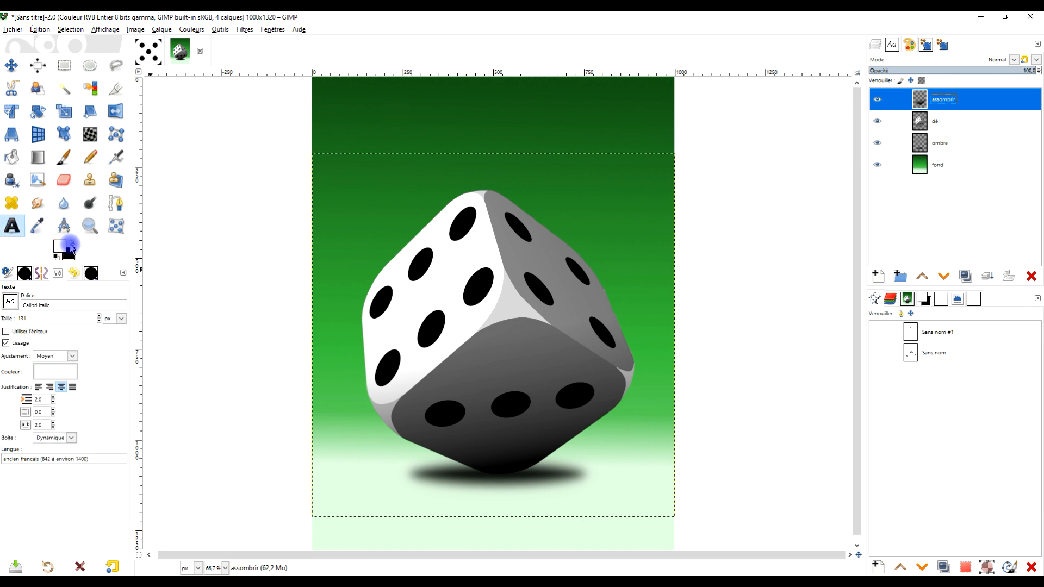
{"action": "left_click", "coordinate": [369, 96]}
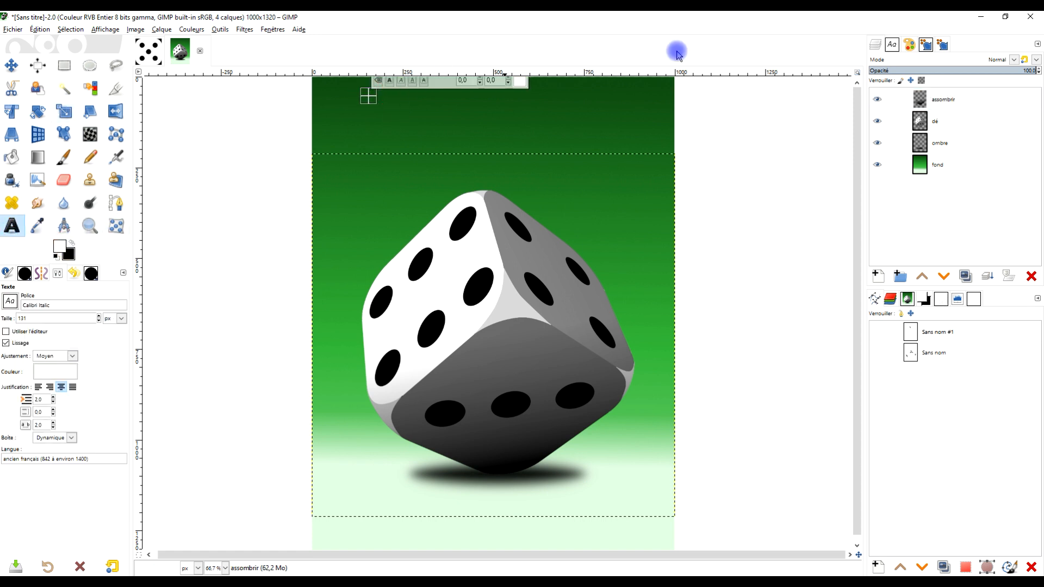
{"action": "key", "text": "Caps_Lock"}
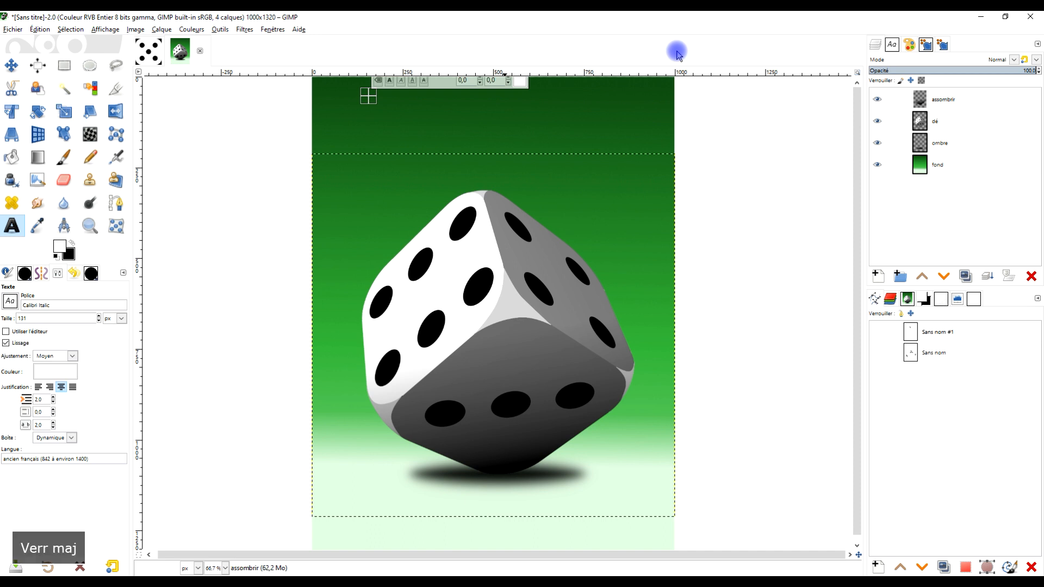
{"action": "type", "text": "PERD OU"}
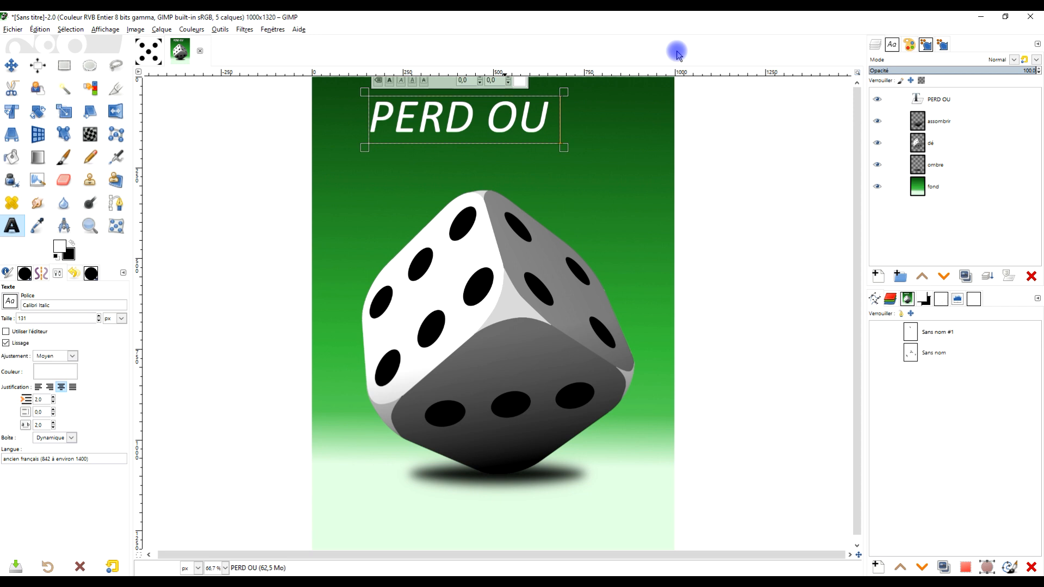
{"action": "key", "text": "BackSpace"}
{"action": "key", "text": "BackSpace"}
{"action": "key", "text": "BackSpace"}
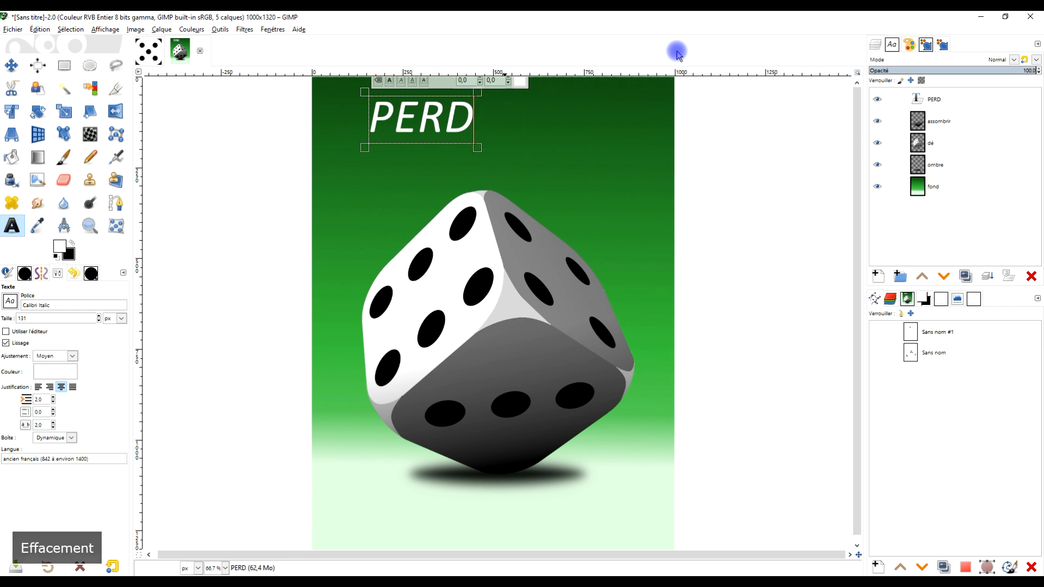
{"action": "type", "text": "RE "}
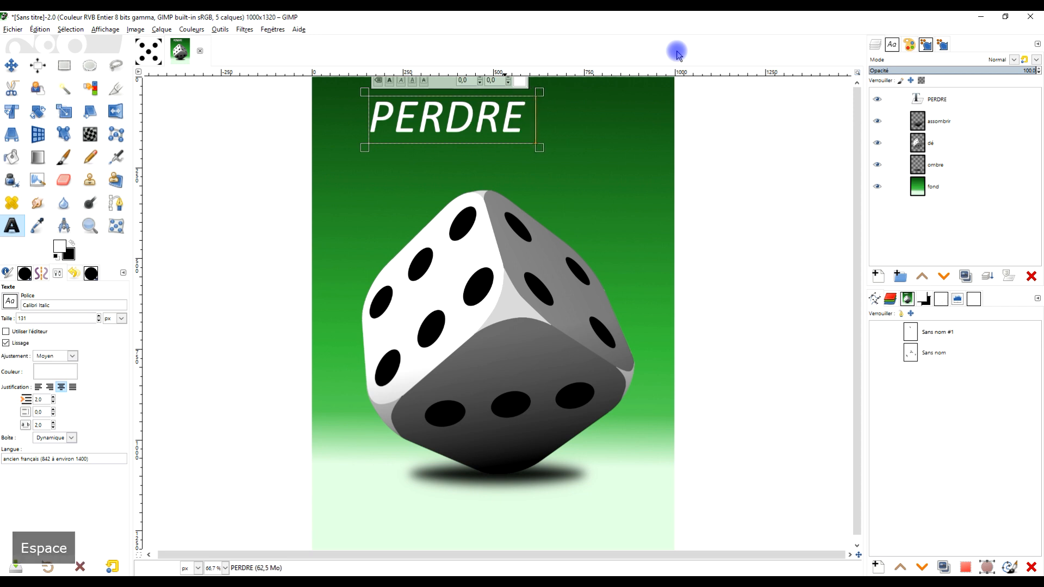
{"action": "type", "text": "OU GAGNER"}
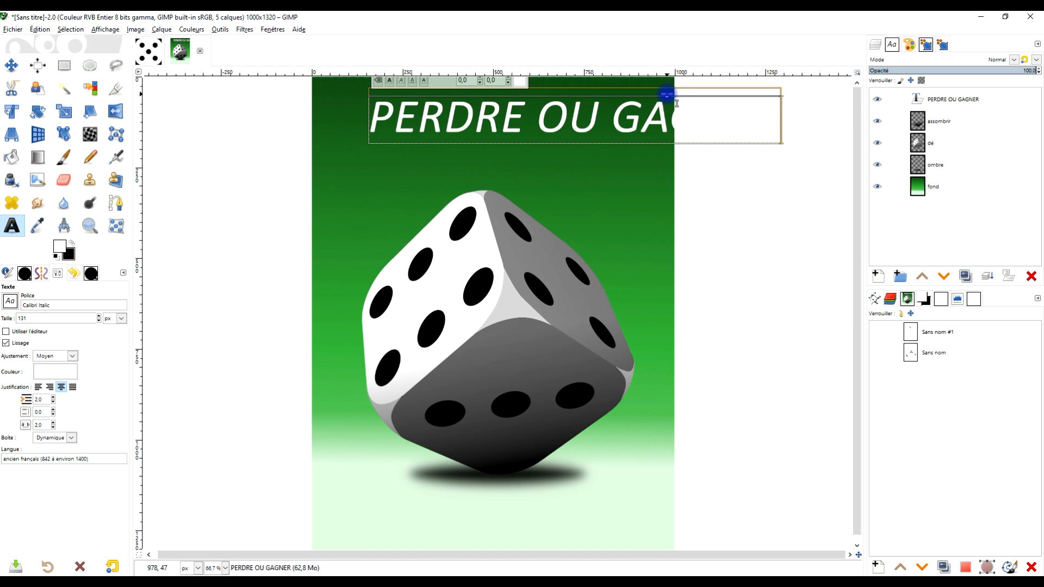
{"action": "left_click", "coordinate": [492, 582]}
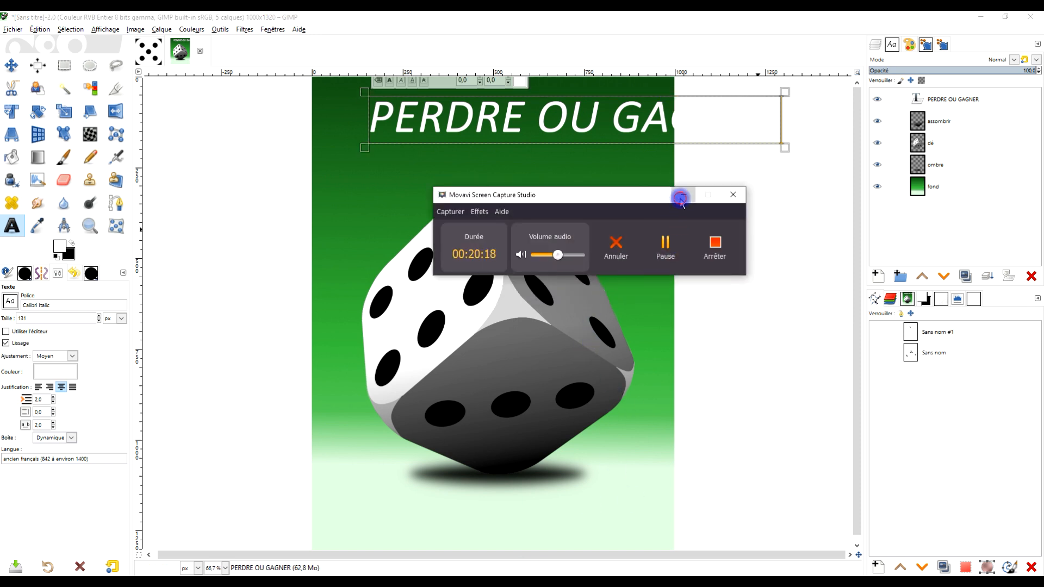
{"action": "left_click", "coordinate": [680, 199]}
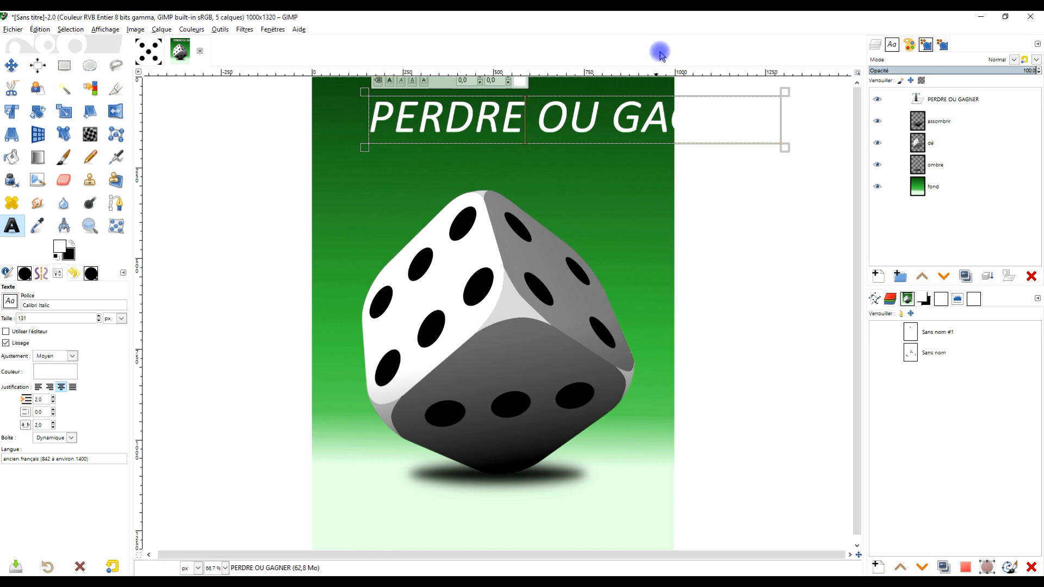
Shorten the title text above the die to read PERDS OU GAGNE.
{"action": "key", "text": "BackSpace"}
{"action": "key", "text": "BackSpace"}
{"action": "type", "text": "S"}
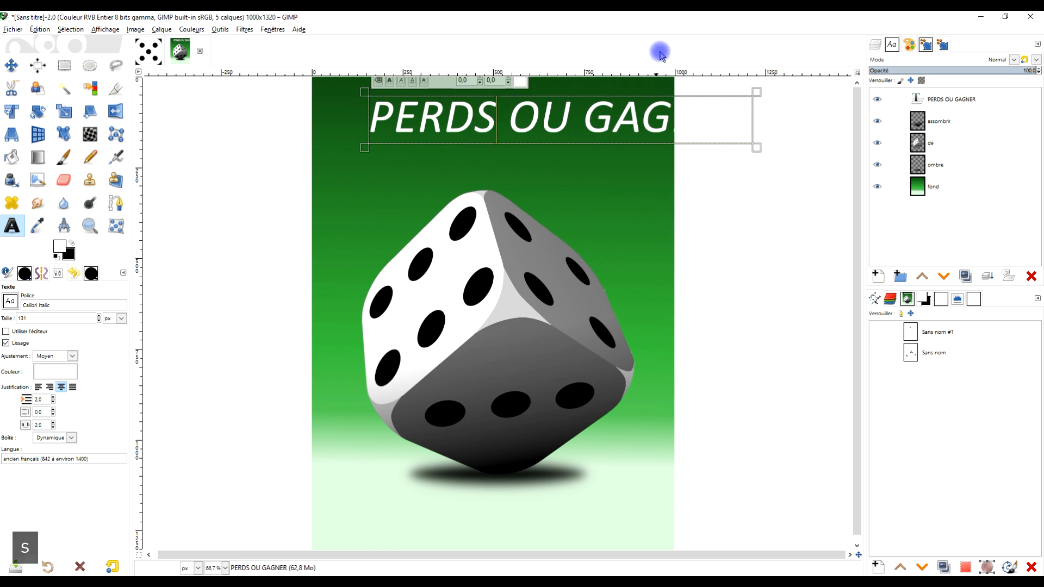
{"action": "key", "text": "End"}
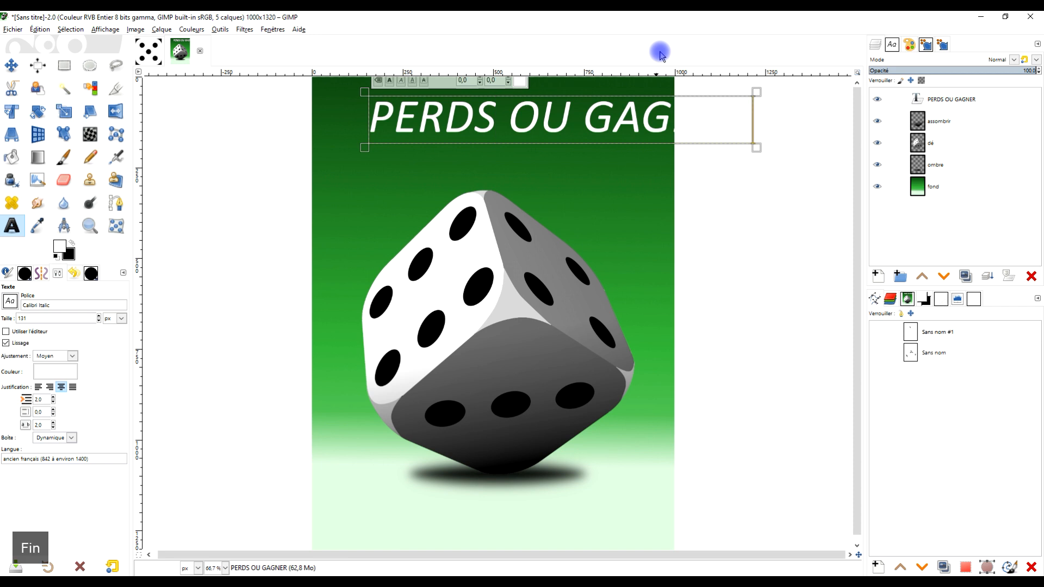
{"action": "key", "text": "BackSpace"}
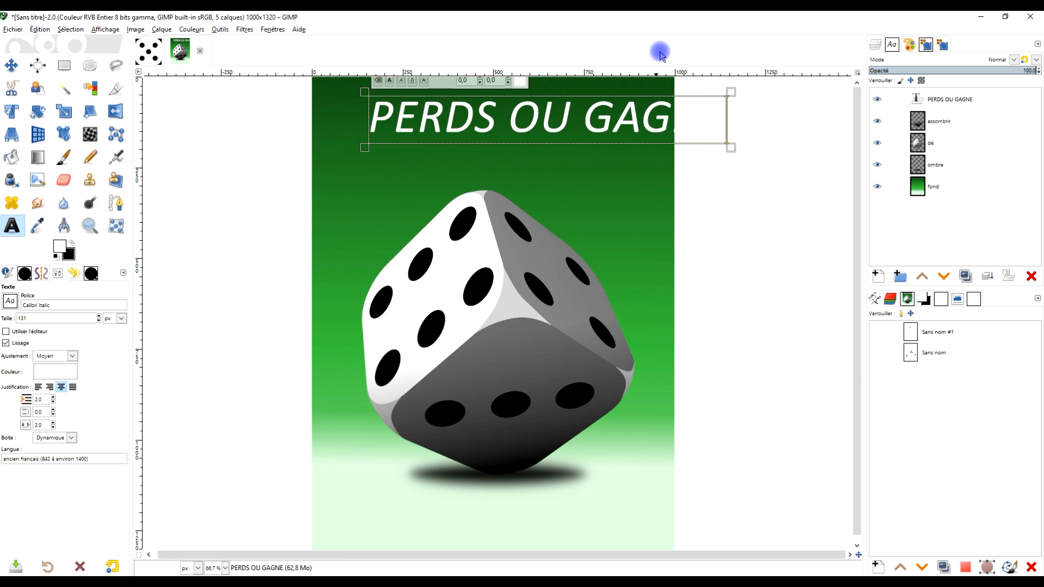
Change the font of the whole PERDS OU GAGNE title to Impact Condensed.
{"action": "key", "text": "ctrl+a"}
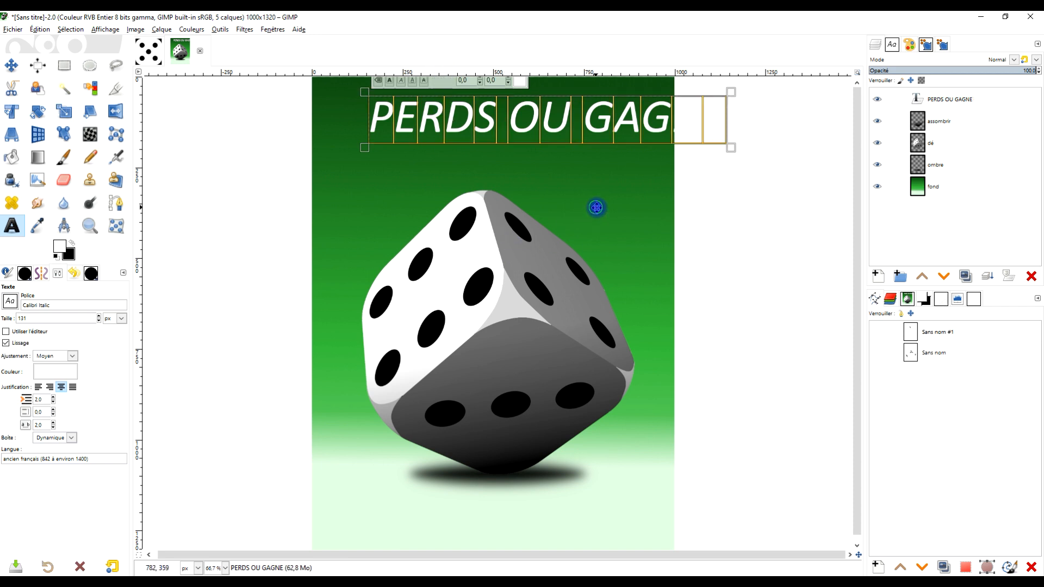
{"action": "scroll", "coordinate": [597, 205], "scroll_direction": "up", "scroll_amount": 2}
{"action": "left_click", "coordinate": [415, 103]}
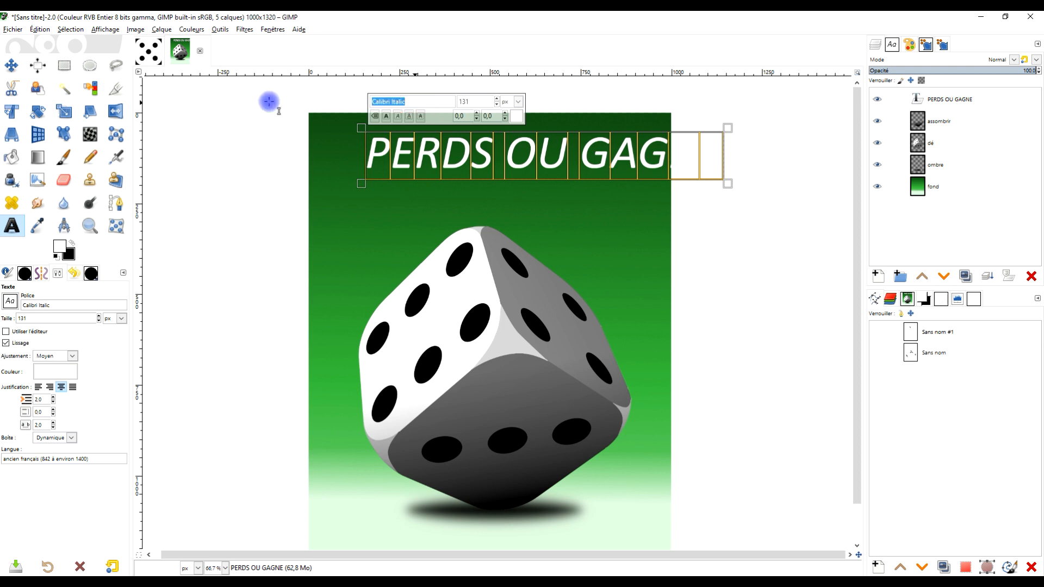
{"action": "key", "text": "Caps_Lock"}
{"action": "type", "text": "I"}
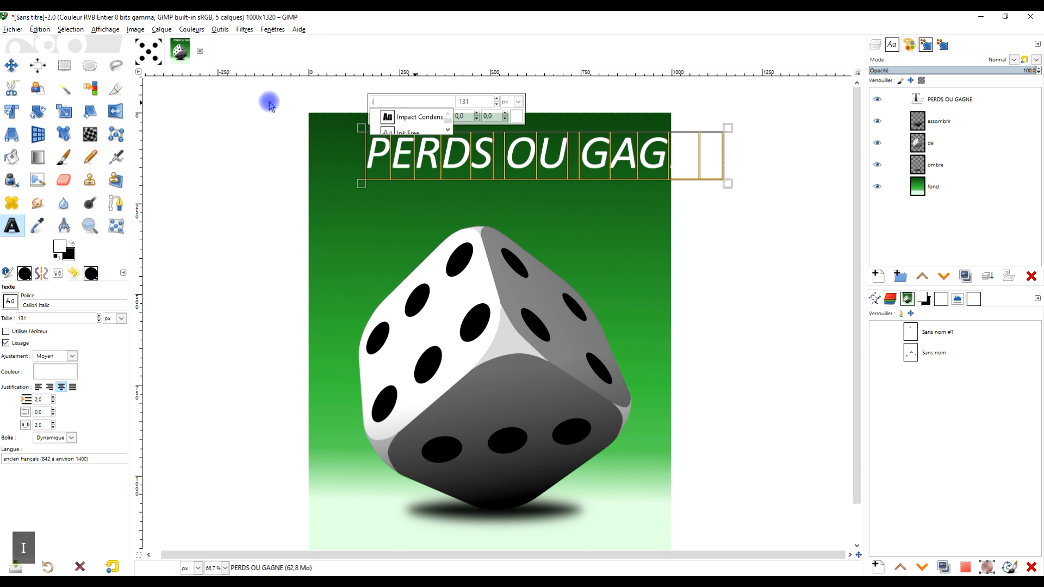
{"action": "key", "text": "Down"}
{"action": "key", "text": "Return"}
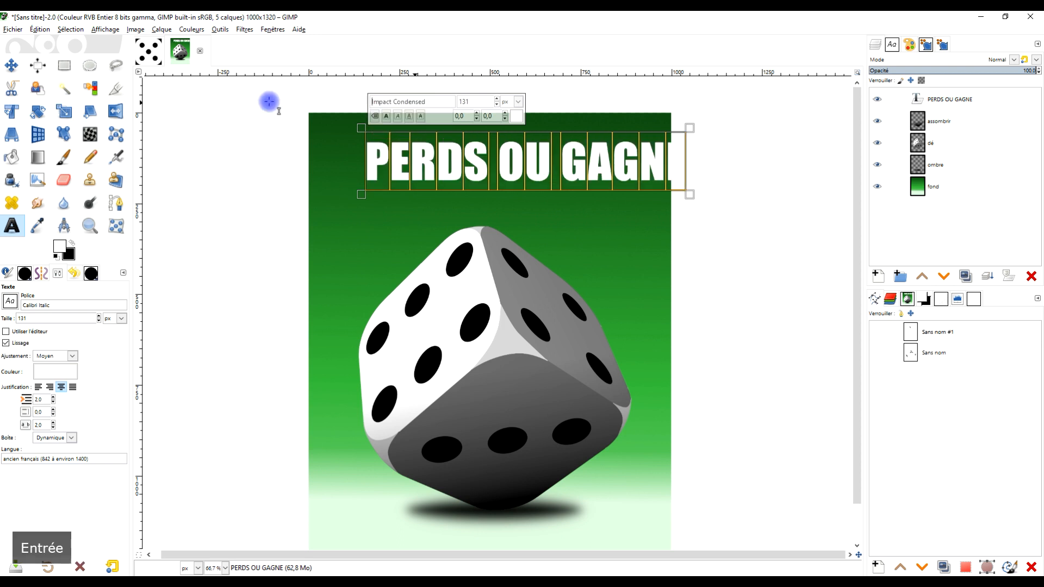
Centre the PERDS OU GAGNE title horizontally relative to the image with the Alignment tool.
{"action": "left_click", "coordinate": [11, 65]}
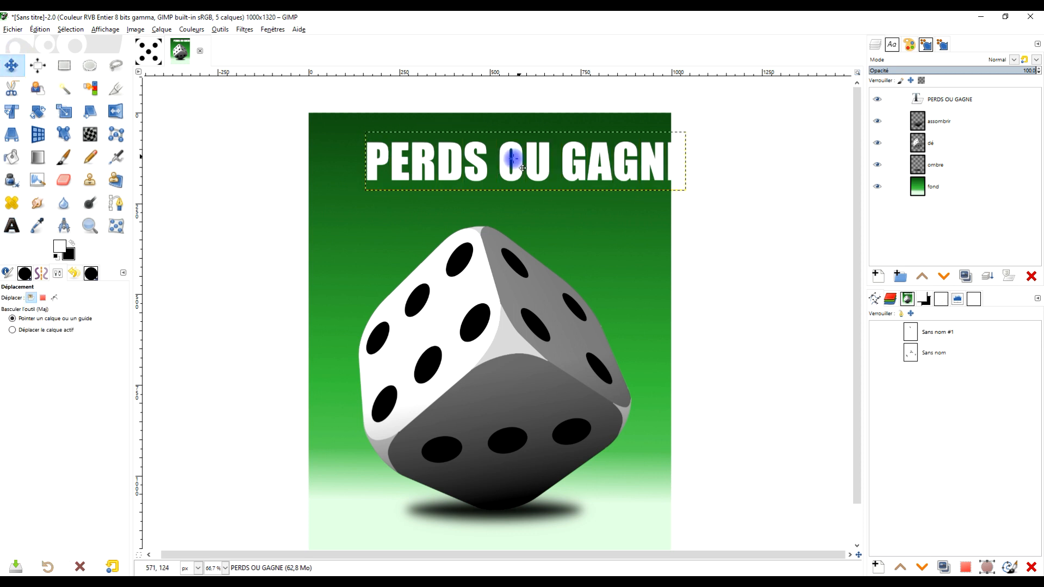
{"action": "left_click", "coordinate": [46, 66]}
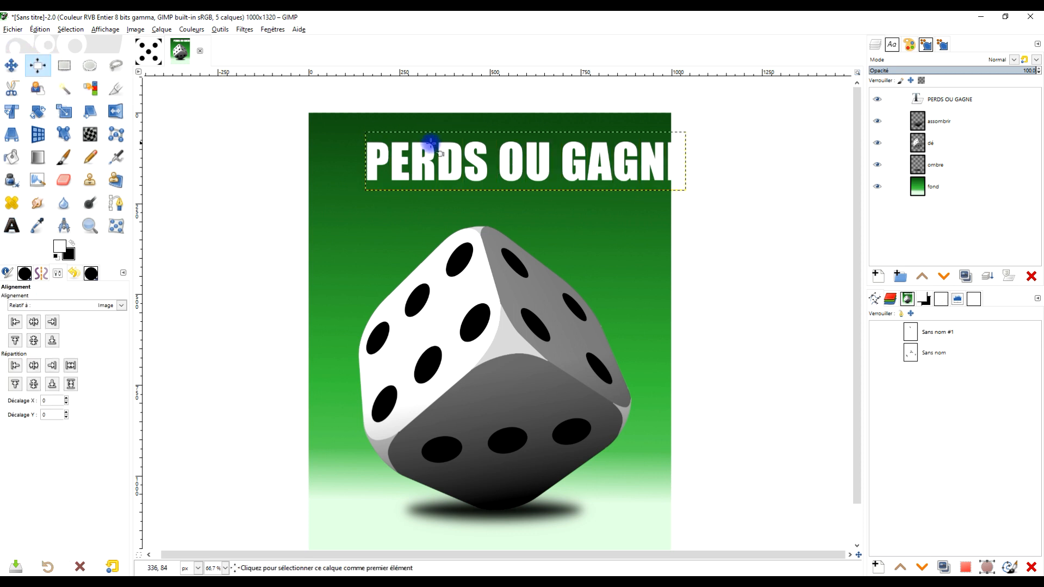
{"action": "left_click", "coordinate": [34, 321]}
{"action": "left_click", "coordinate": [34, 325]}
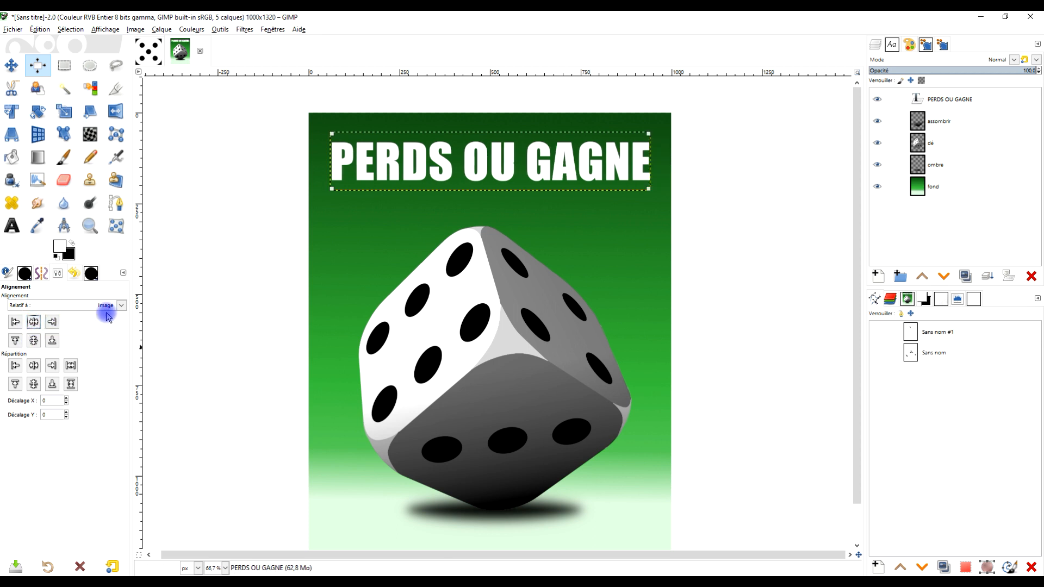
{"action": "left_click_drag", "start_coordinate": [668, 294], "coordinate": [742, 255]}
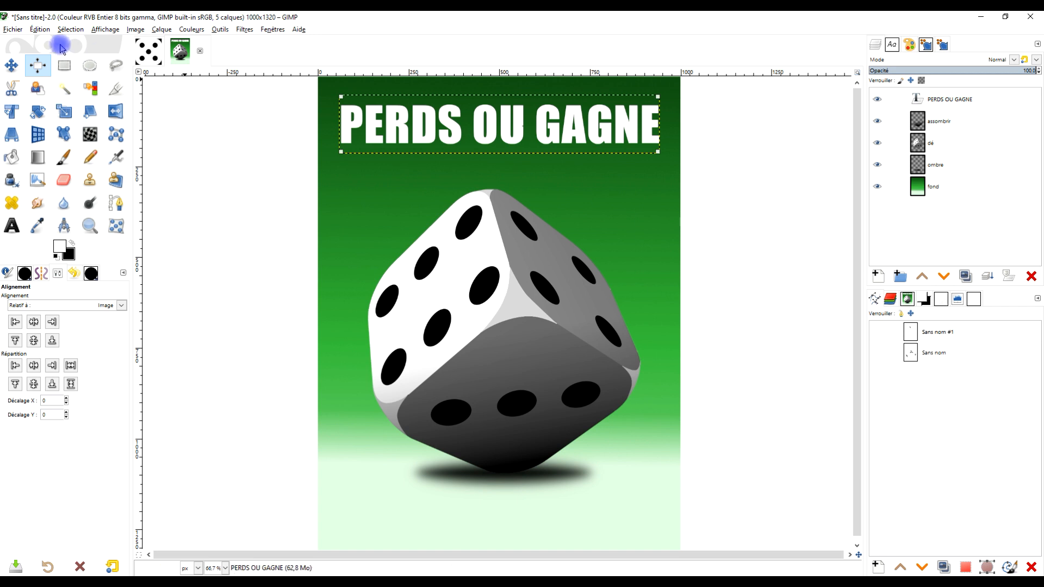
Expand the PERDS OU GAGNE text layer to the image dimensions.
{"action": "left_click", "coordinate": [64, 65]}
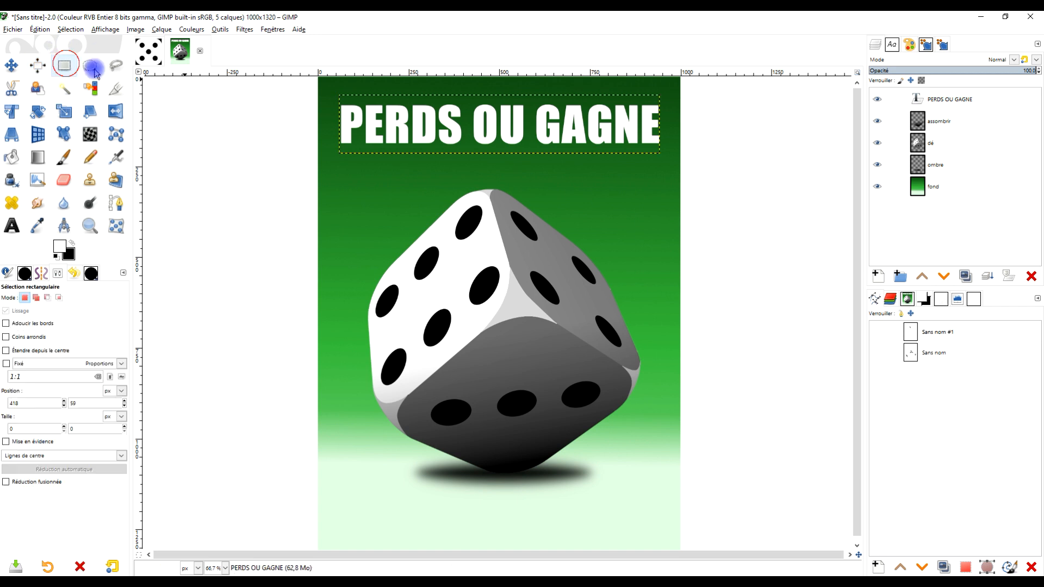
{"action": "right_click", "coordinate": [948, 100]}
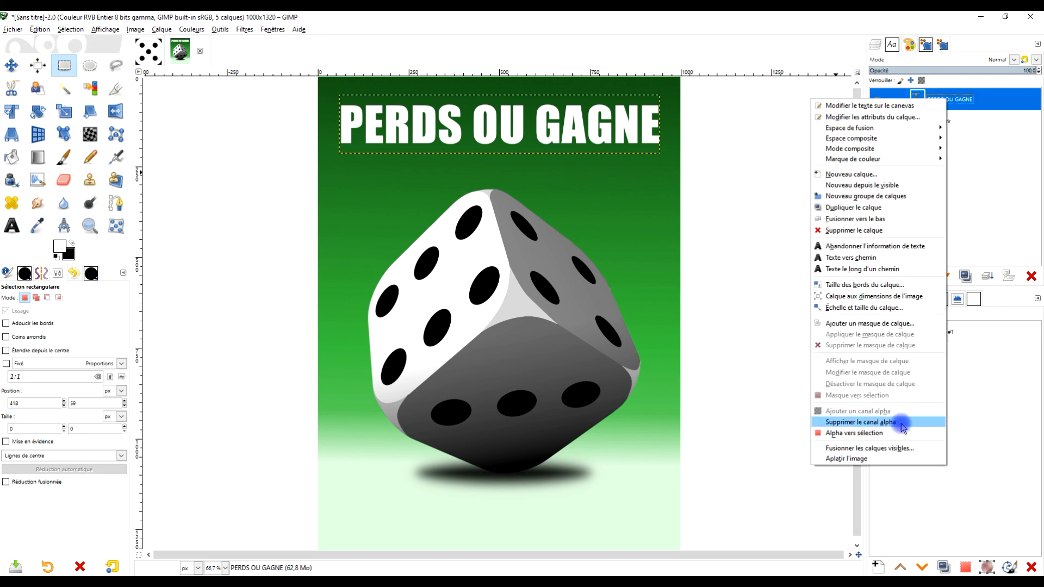
{"action": "left_click", "coordinate": [921, 296]}
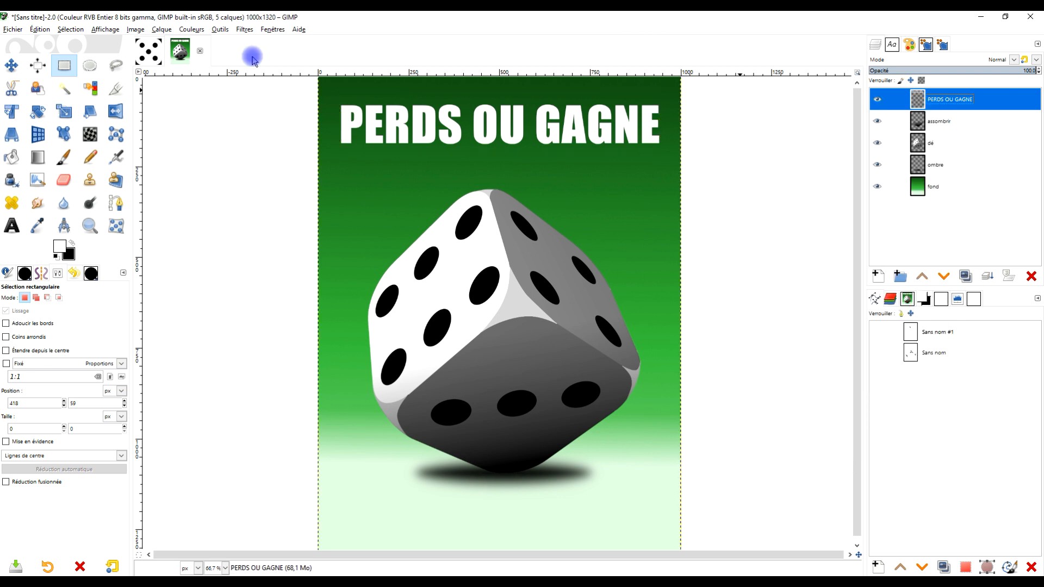
Apply a black drop shadow to the title with X and Y offsets 13.086, blur radius 3.27 and shadow opacity 0.954.
{"action": "left_click", "coordinate": [241, 30]}
{"action": "mouse_move", "coordinate": [319, 122]}
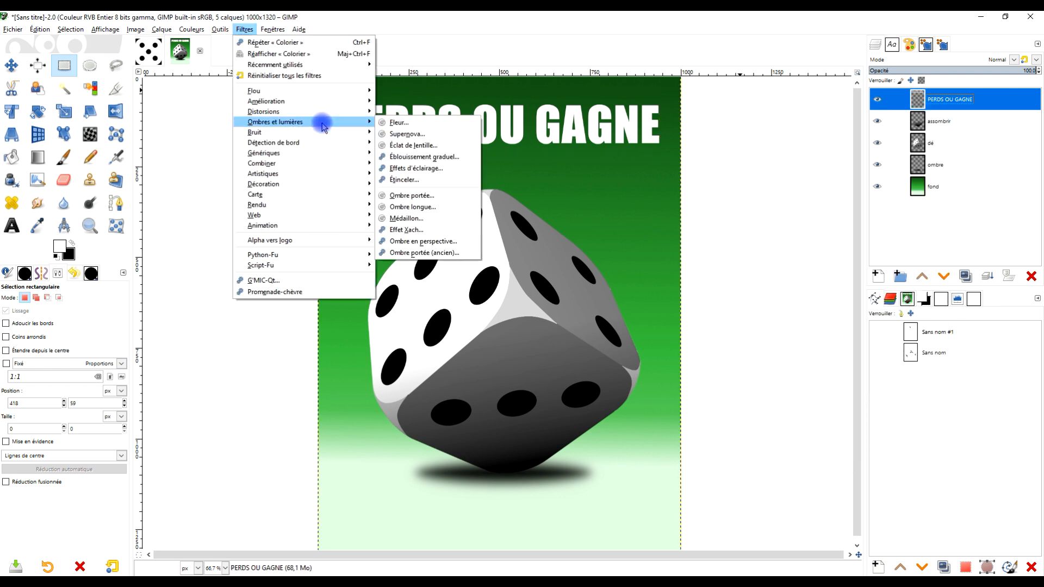
{"action": "left_click", "coordinate": [419, 196]}
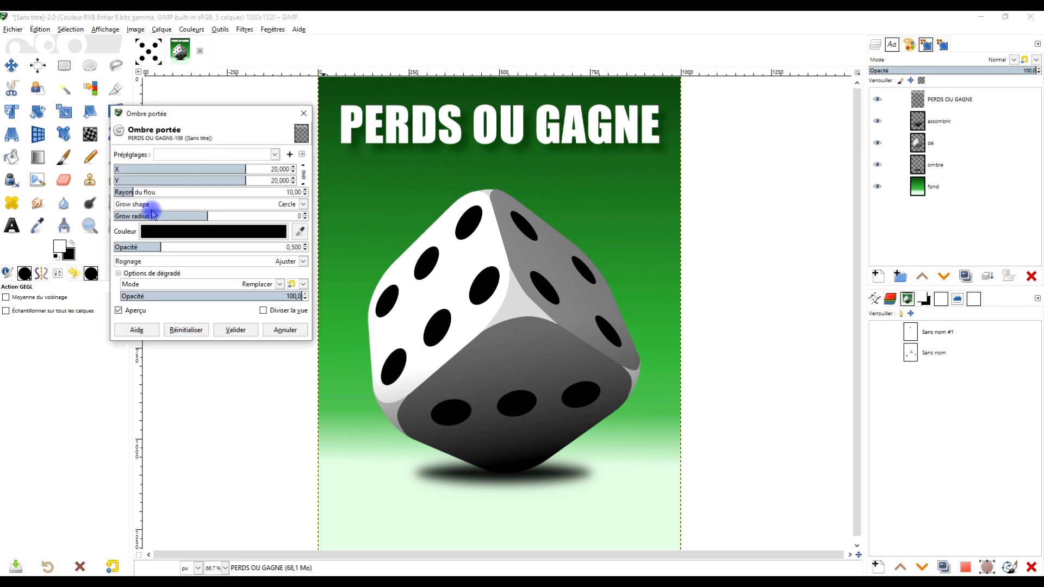
{"action": "left_click_drag", "start_coordinate": [159, 248], "coordinate": [202, 247]}
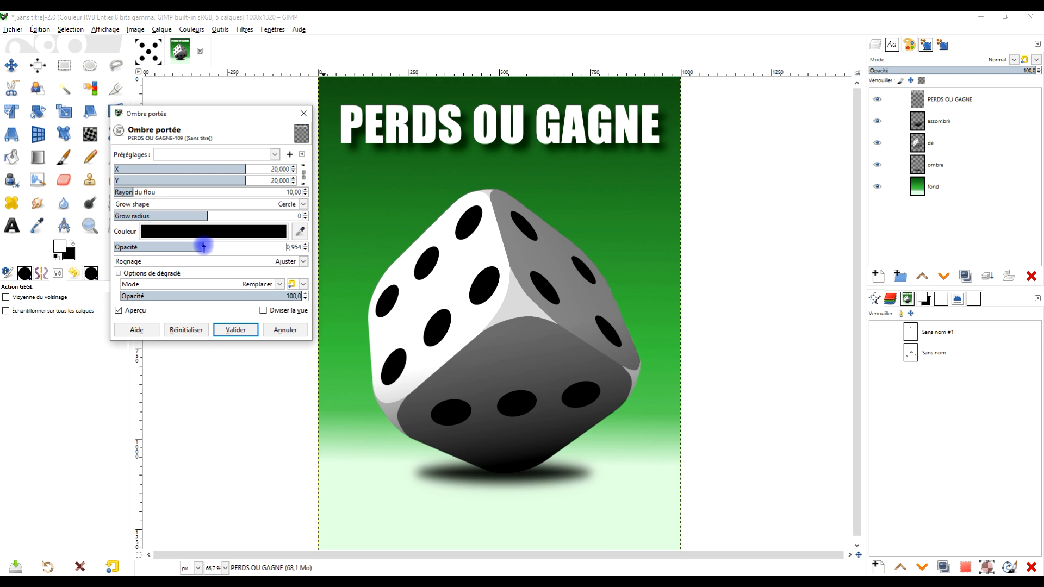
{"action": "left_click_drag", "start_coordinate": [127, 192], "coordinate": [125, 192]}
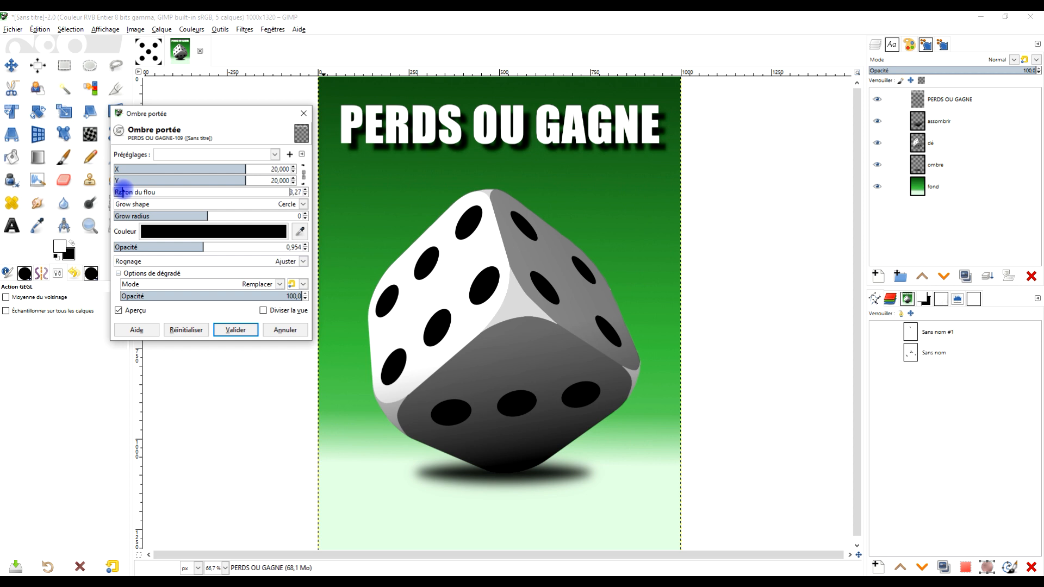
{"action": "left_click_drag", "start_coordinate": [246, 168], "coordinate": [231, 168]}
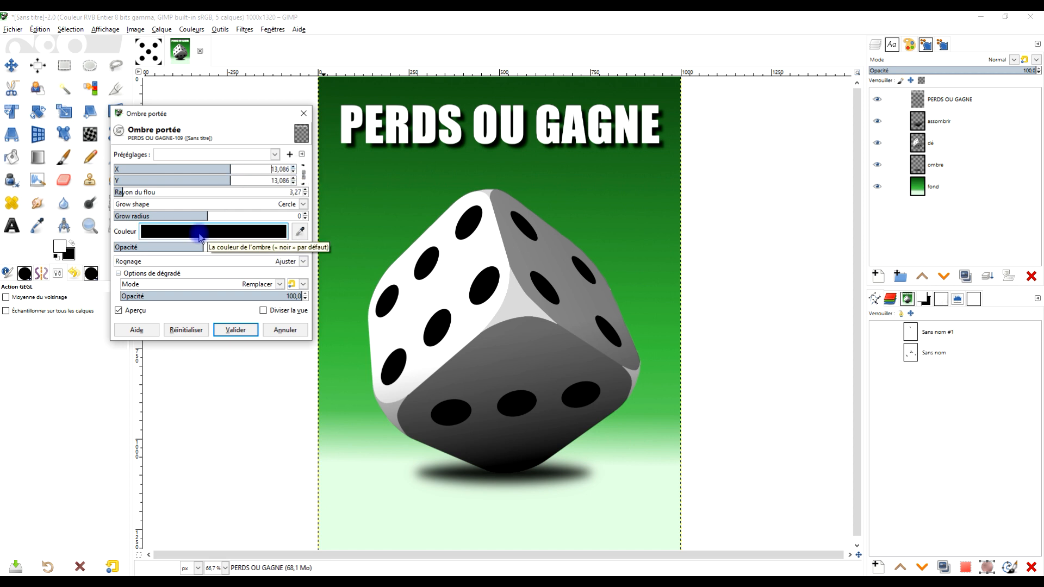
{"action": "left_click", "coordinate": [244, 332]}
Fit the shadowed PERDS OU GAGNE layer back to the image dimensions.
{"action": "double_click", "coordinate": [952, 103]}
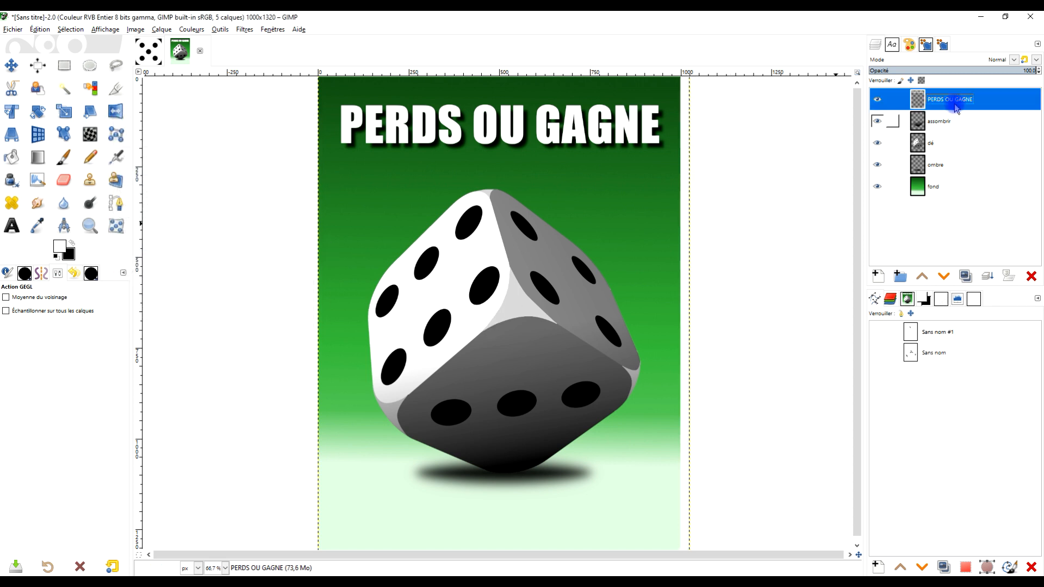
{"action": "right_click", "coordinate": [925, 103]}
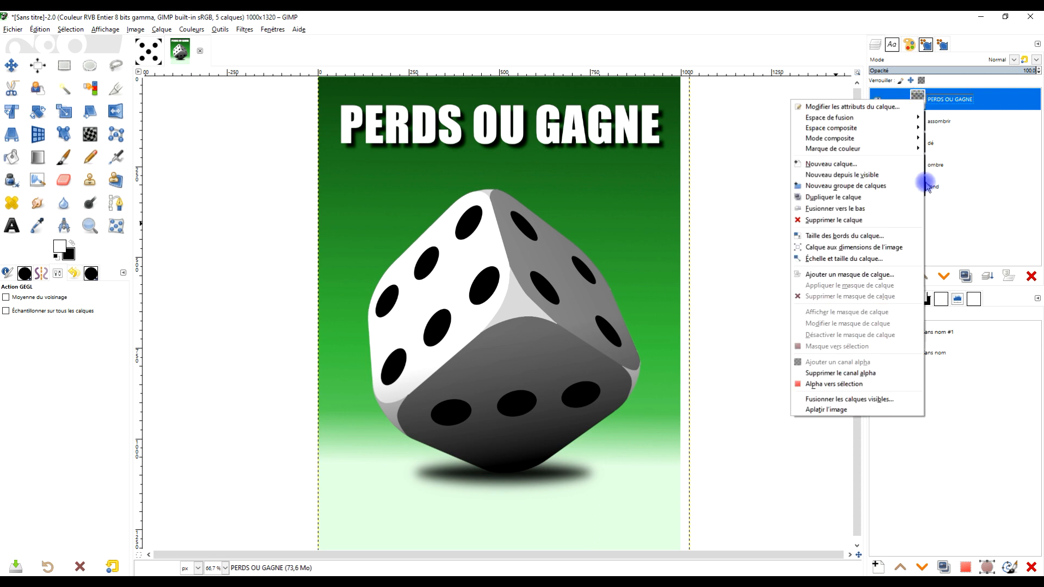
{"action": "left_click", "coordinate": [886, 248]}
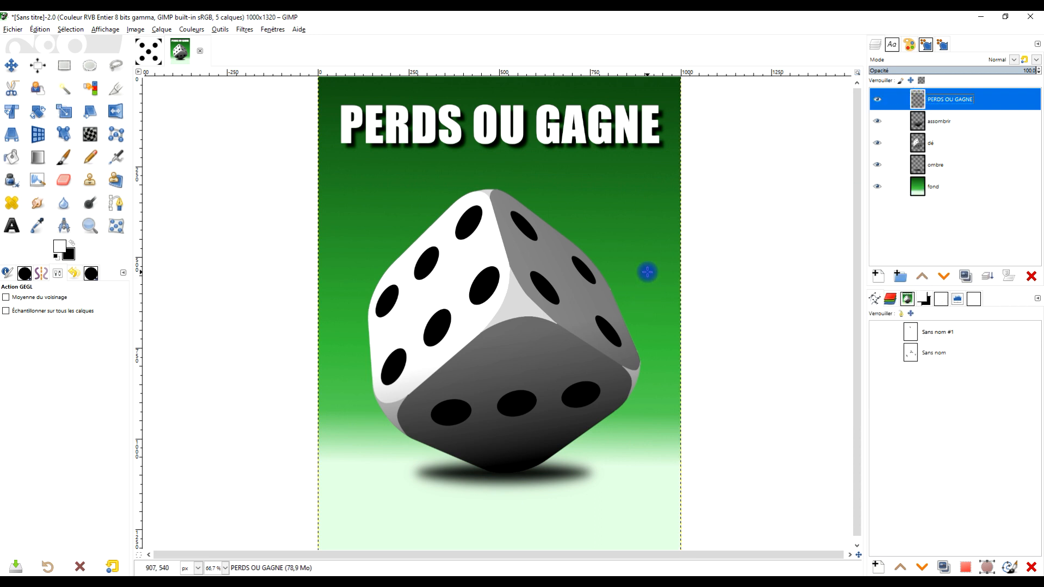
{"action": "scroll", "coordinate": [641, 271], "scroll_direction": "down", "scroll_amount": 1}
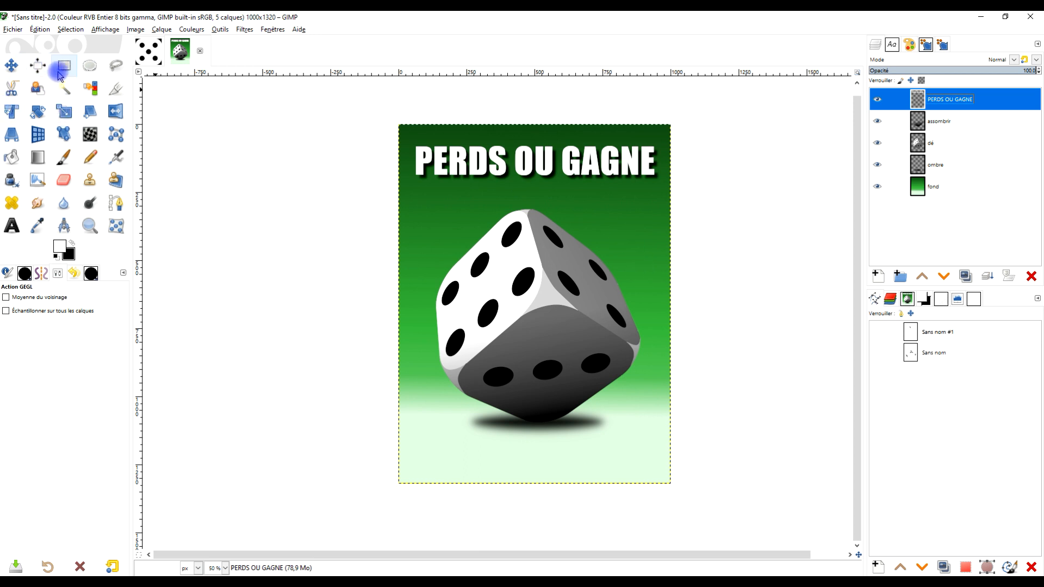
{"action": "left_click", "coordinate": [64, 116]}
{"action": "left_click", "coordinate": [90, 226]}
{"action": "left_click_drag", "start_coordinate": [398, 125], "coordinate": [682, 492]}
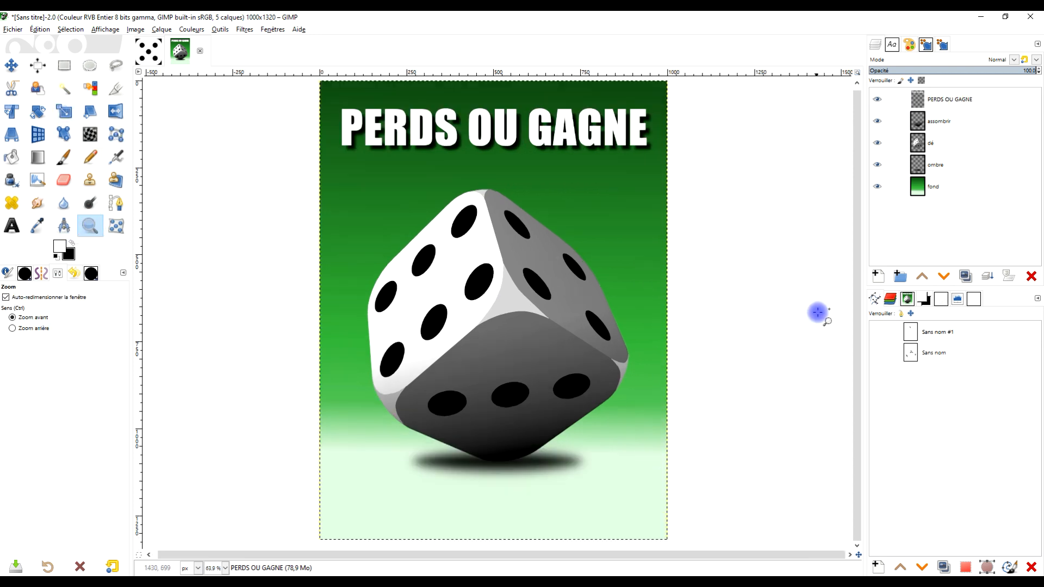